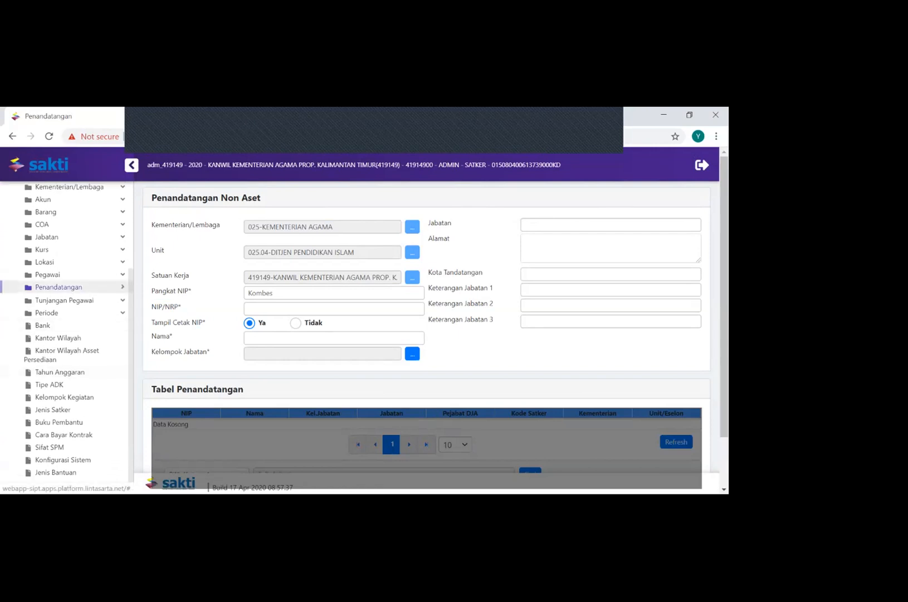
Enter the first signatory's employee number in the NIP/NRP field of the Penandatangan Non Aset form
left_click(58, 286)
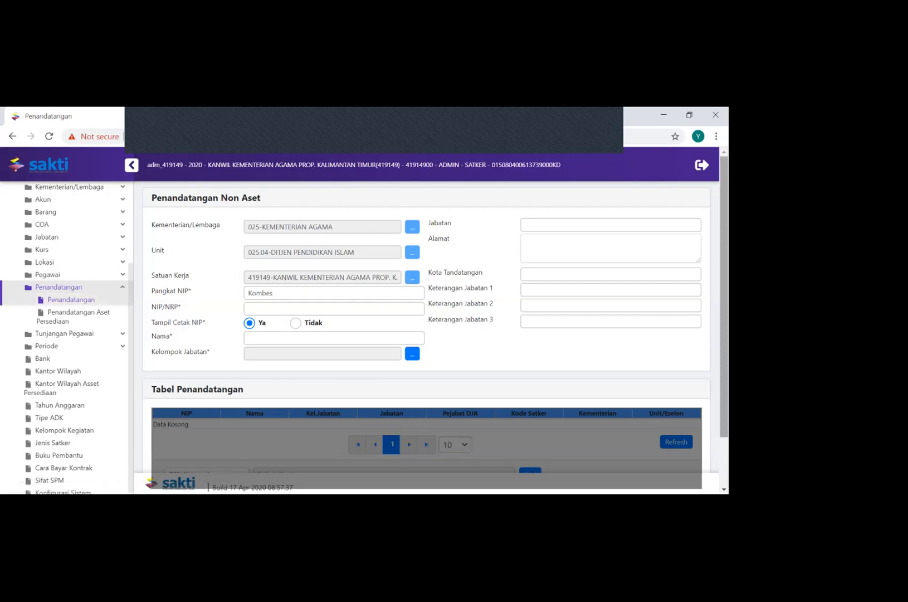
scroll(426, 335, "down", 1)
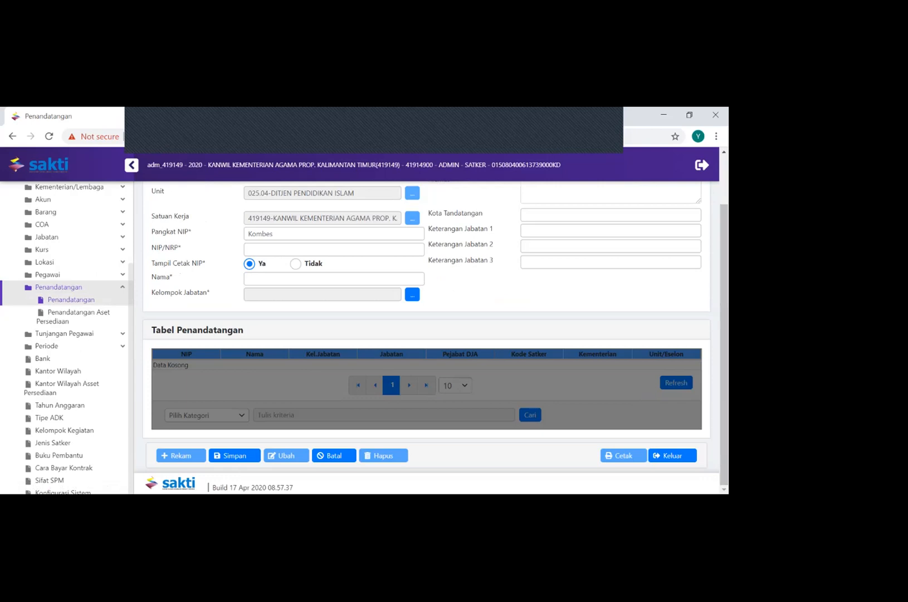
scroll(426, 335, "up", 1)
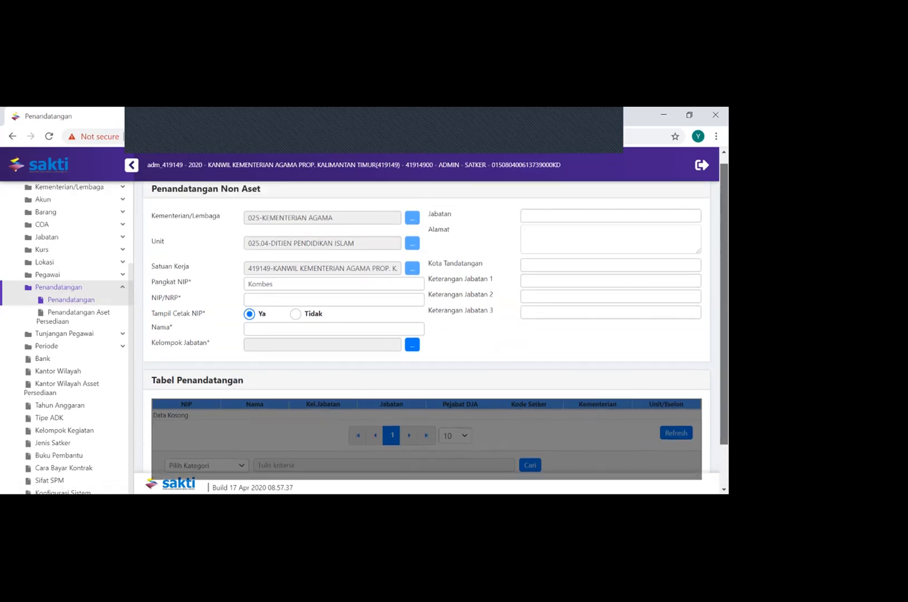
left_click(273, 293)
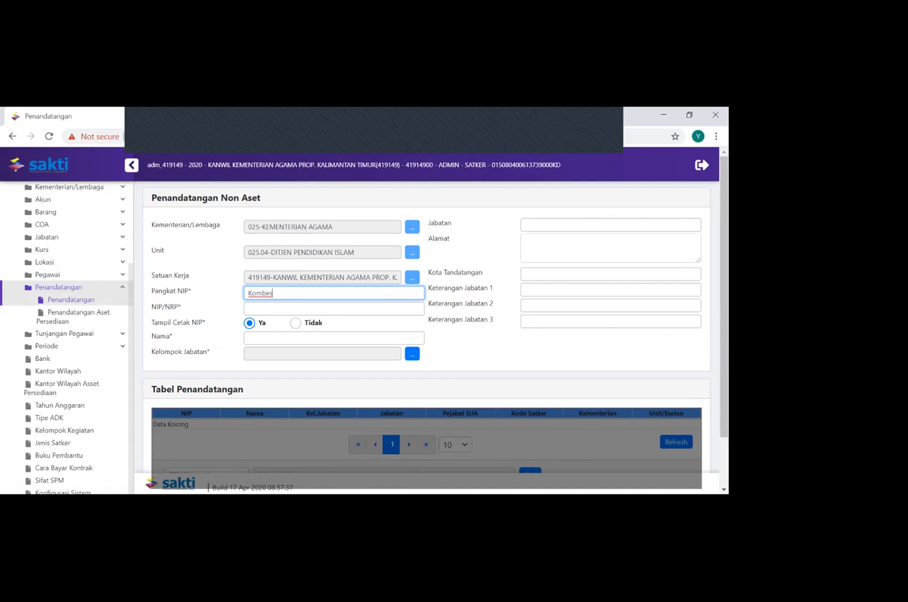
left_click(289, 309)
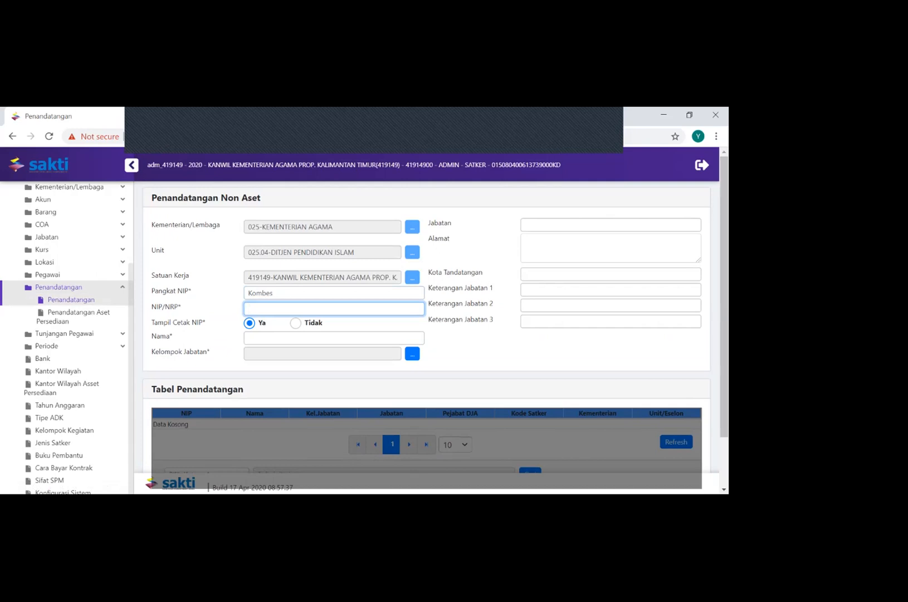
key("Tab")
Fill in the signatory's name and set Jabatan to Kepala Bagian Keuangan
key("Tab")
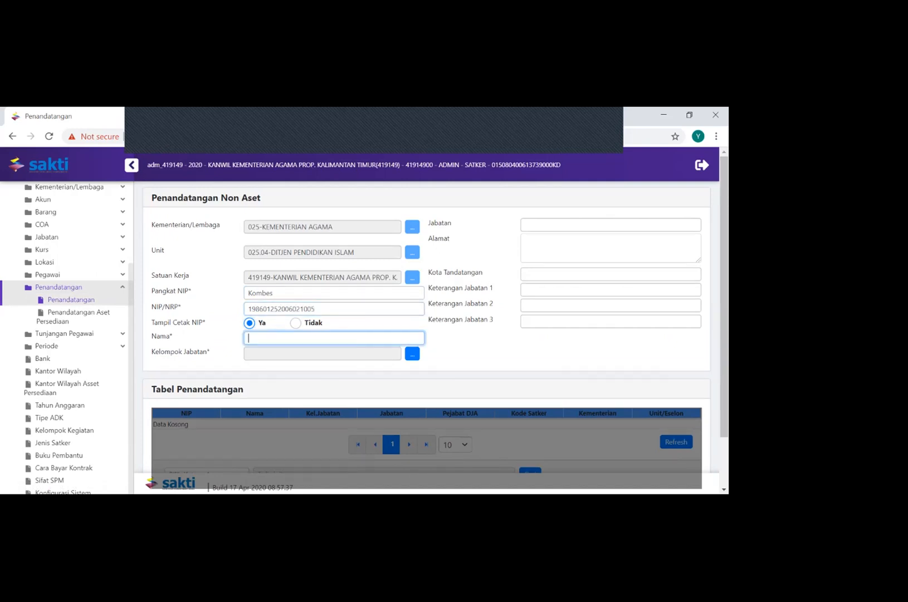
type("Mbak oci")
key("Tab")
type("Ke")
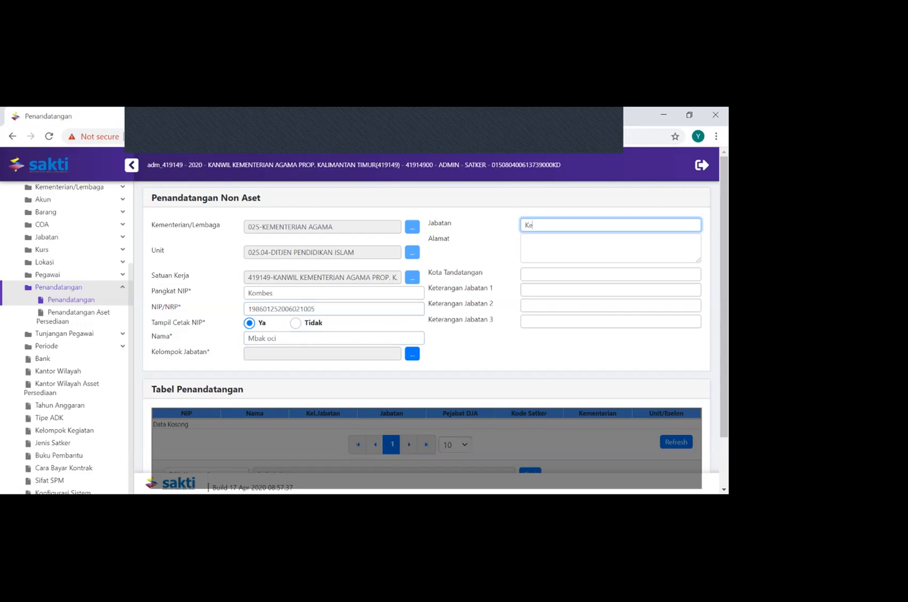
type("pala Bagian Keuangan")
Fill in both Alamat and Kota Tandatangan with Samarinda for the signatory
key("Tab")
type("Samarinda")
key("Tab")
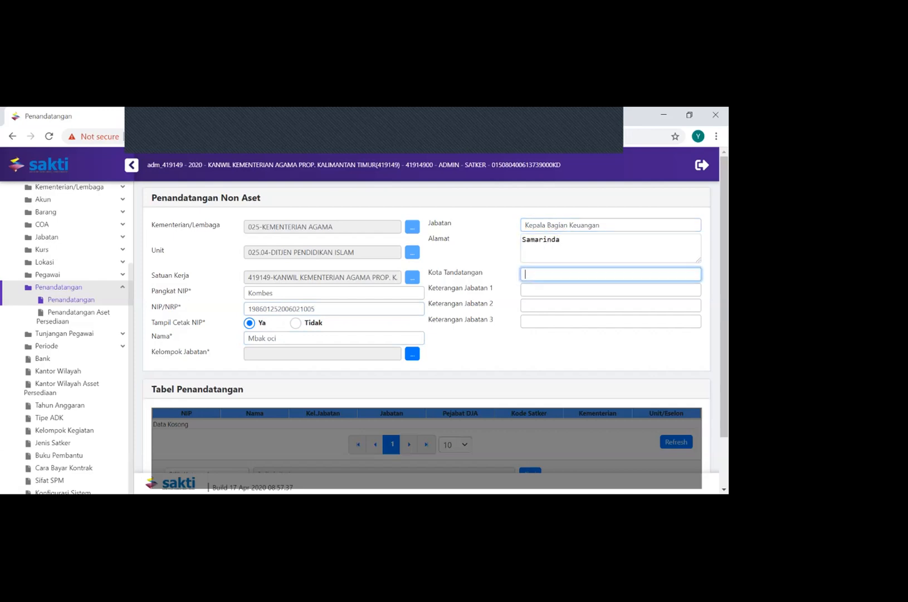
type("Samarinda")
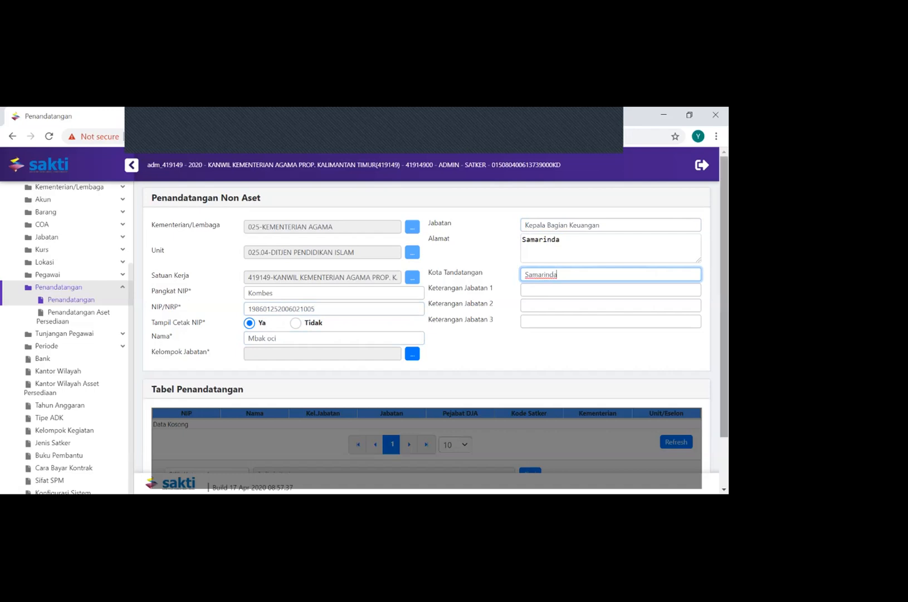
Set the signatory's Kelompok Jabatan to SPM (PEJABAT SPM) from the reference list
scroll(426, 334, "down", 2)
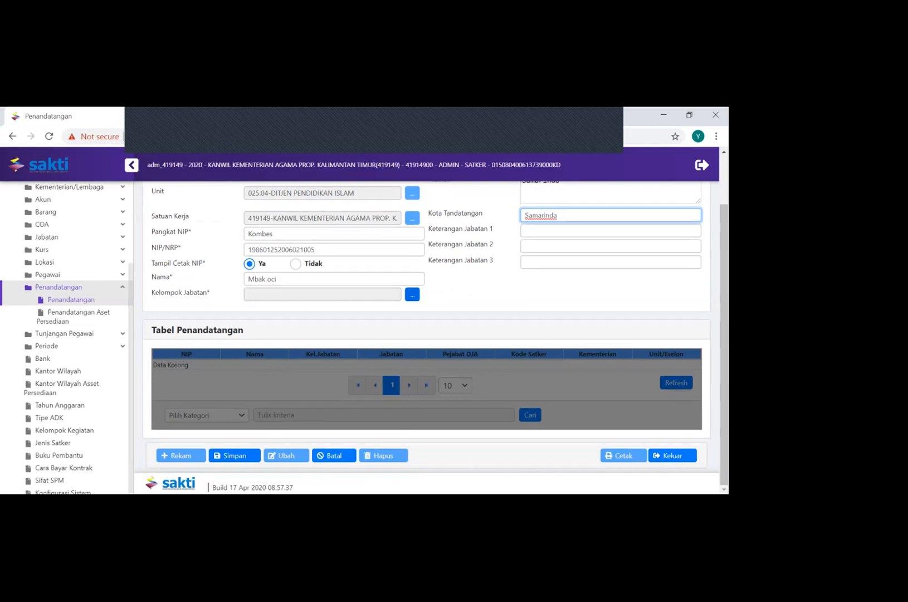
left_click(412, 294)
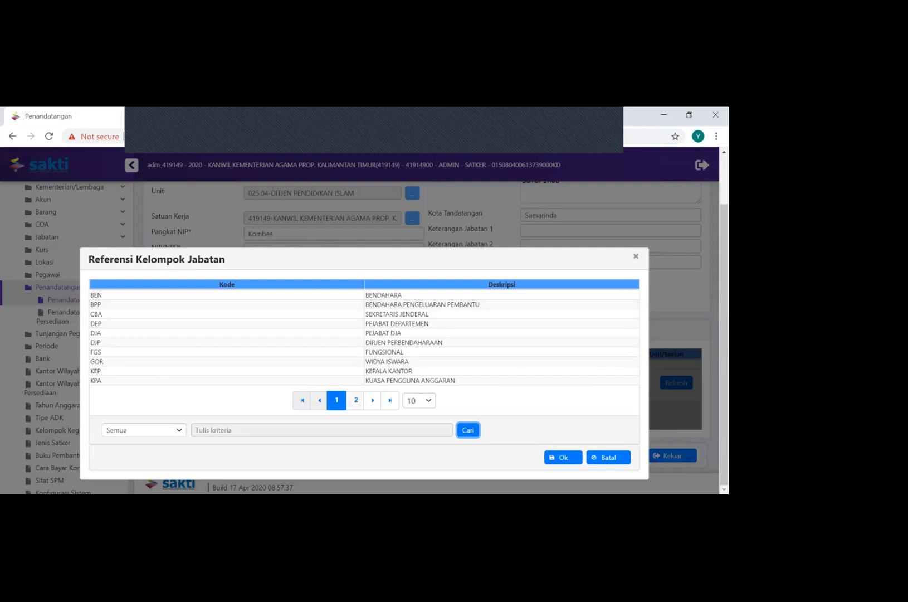
left_click(356, 400)
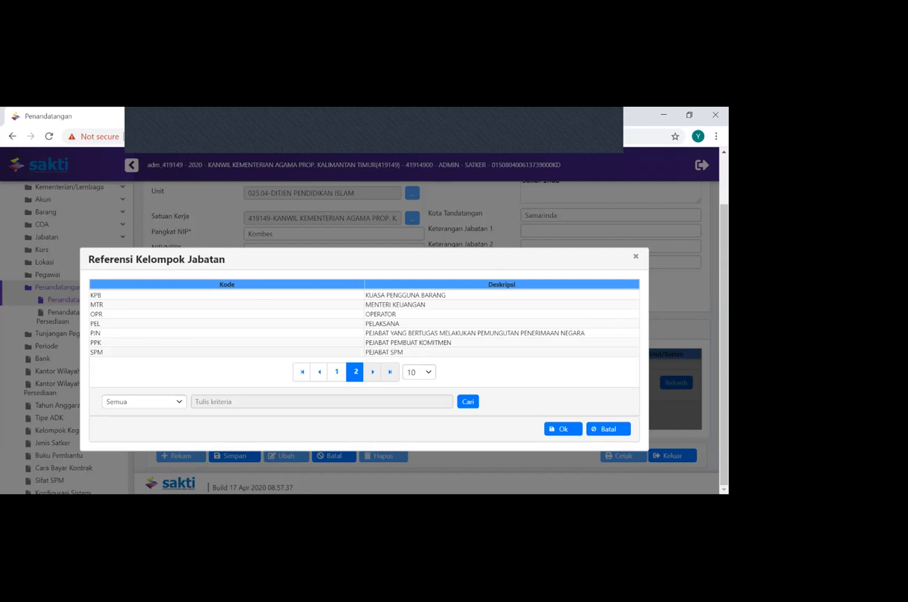
left_click(223, 352)
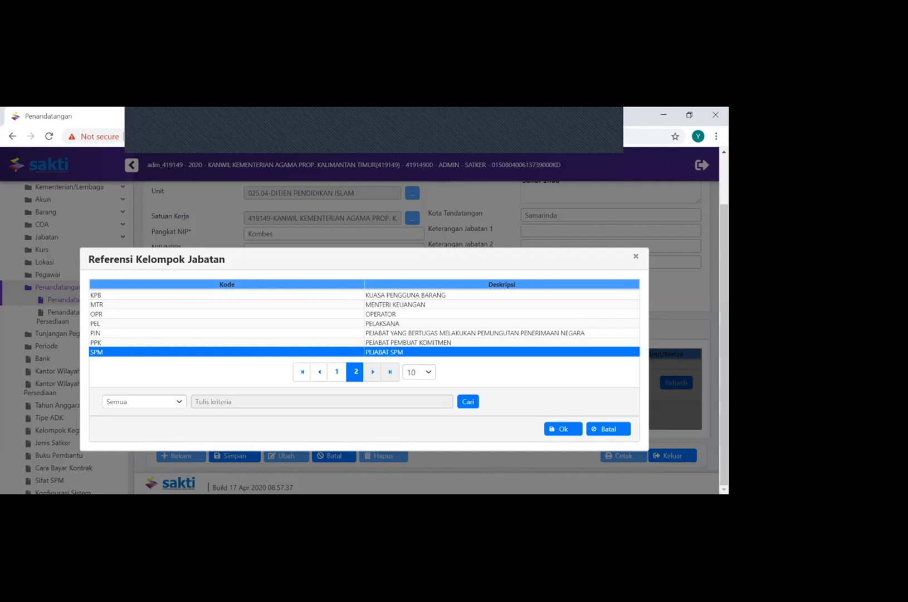
left_click(563, 429)
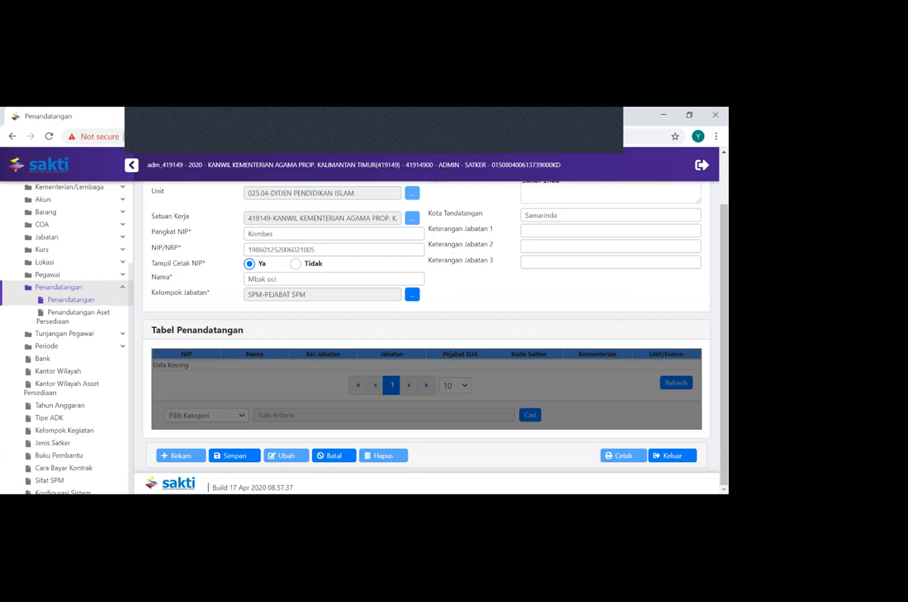
Save the signatory entry and show its saved details from the Tabel Penandatangan
left_click(234, 455)
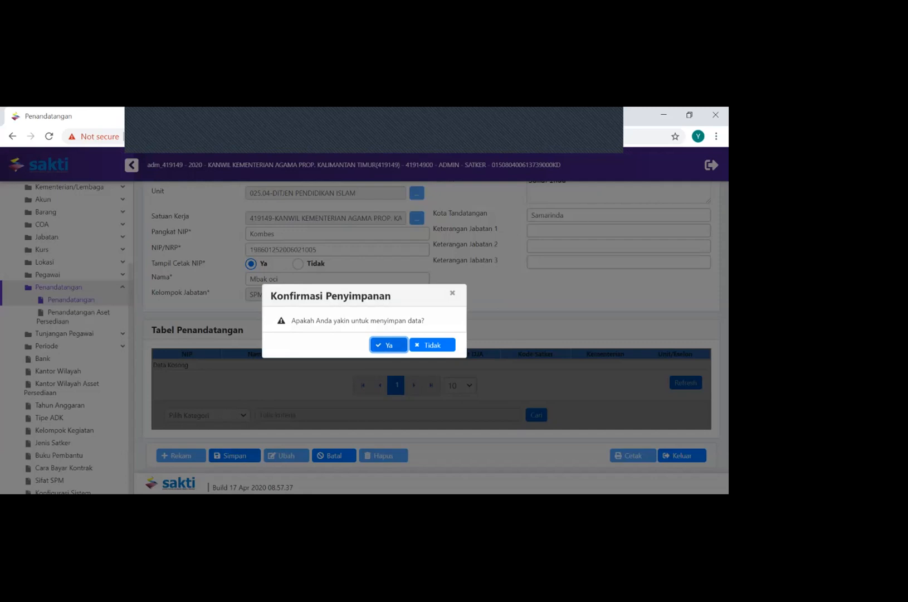
left_click(388, 344)
left_click(432, 344)
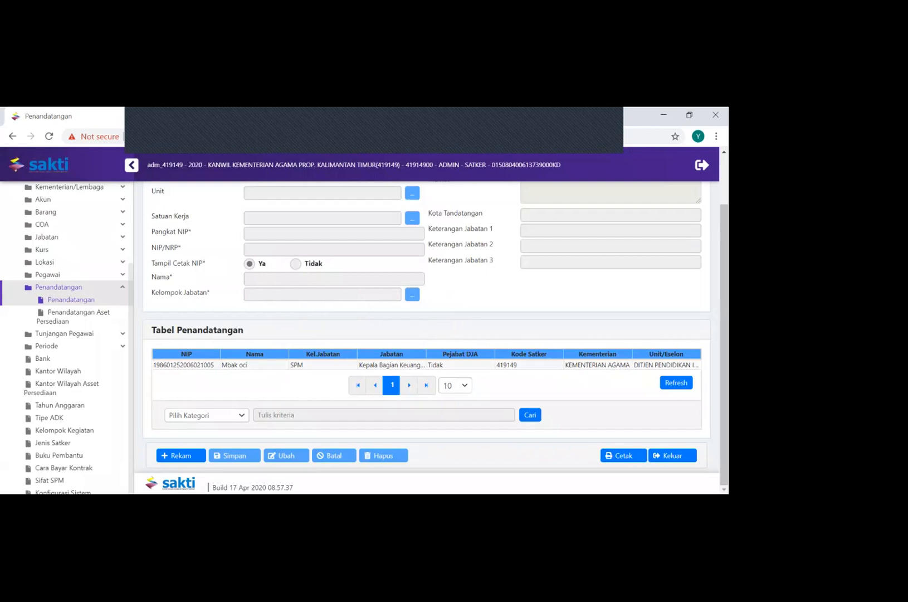
left_click(391, 365)
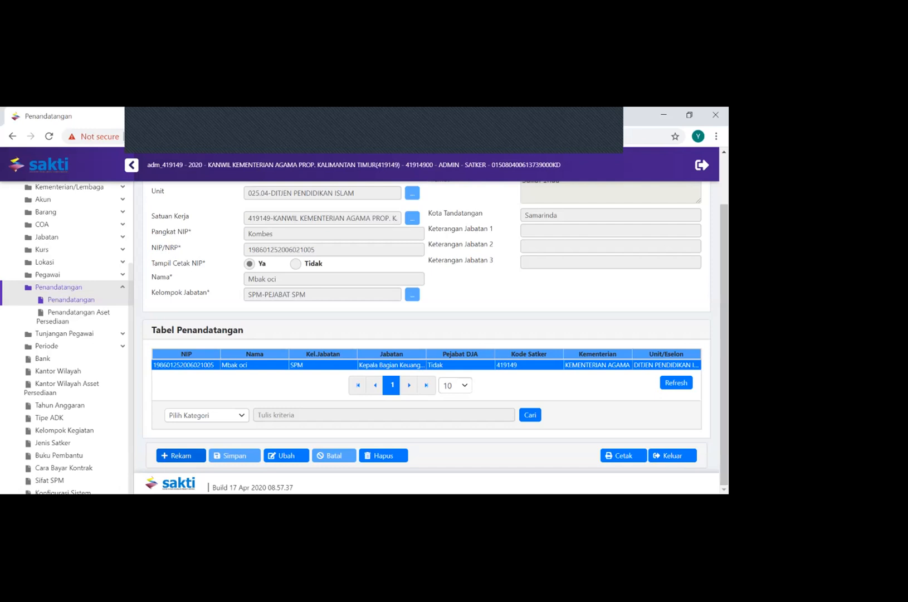
Start a new signatory record with Pangkat NIP 123456 and fill in its NIP/NRP number
left_click(178, 455)
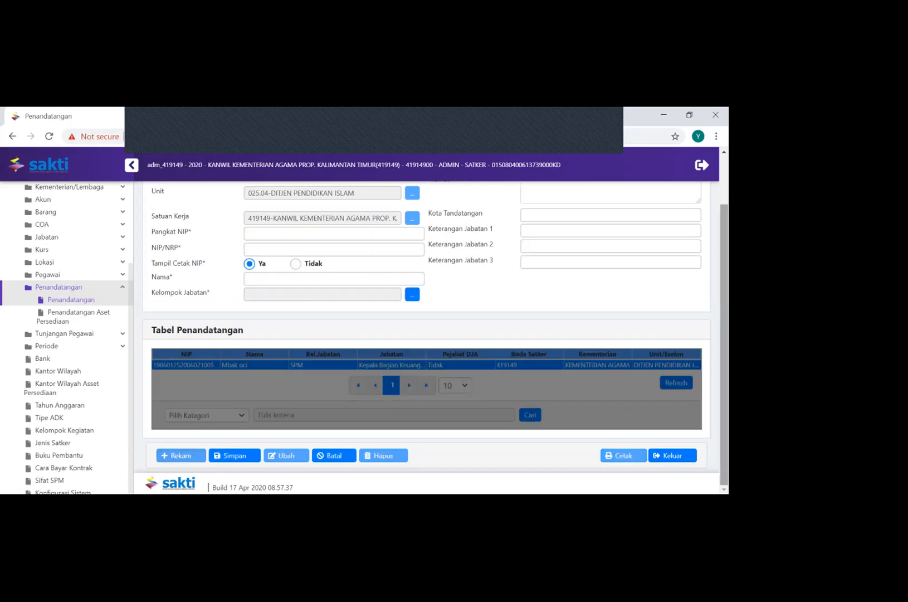
scroll(426, 335, "up", 1)
left_click(333, 292)
type("123456")
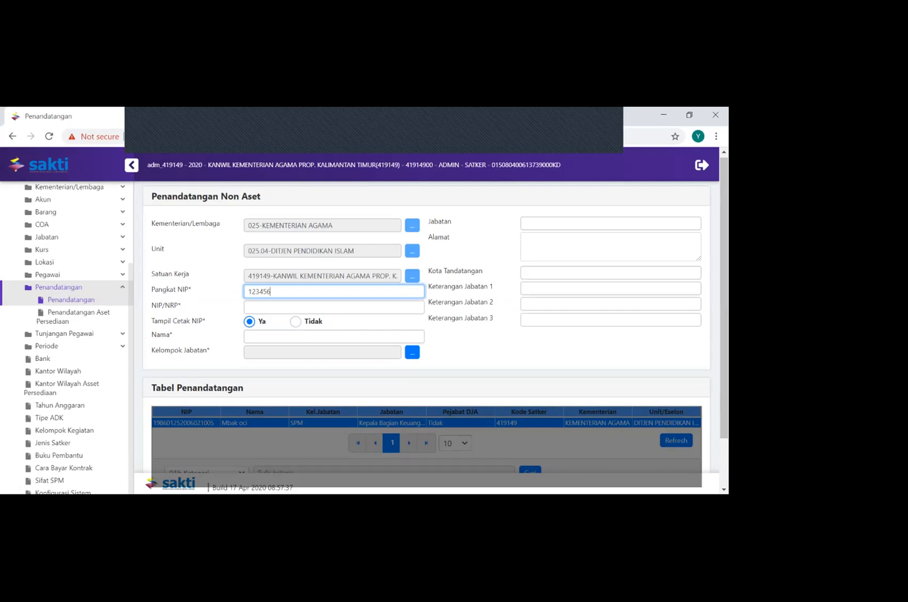
left_click(334, 307)
type("123456")
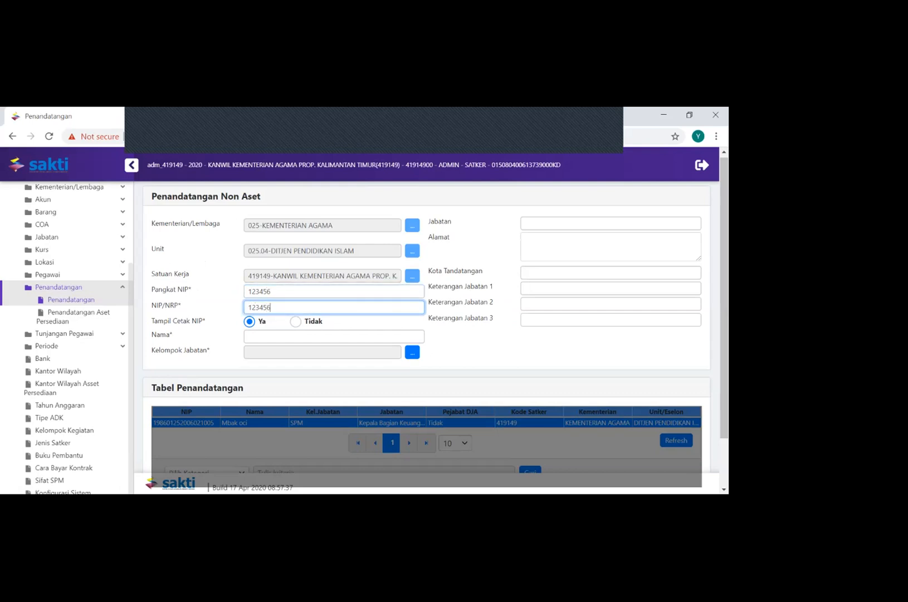
Set the new signatory's Nama to Bendahara and Kelompok Jabatan to BEN (BENDAHARA)
left_click(334, 336)
type("Bendahara")
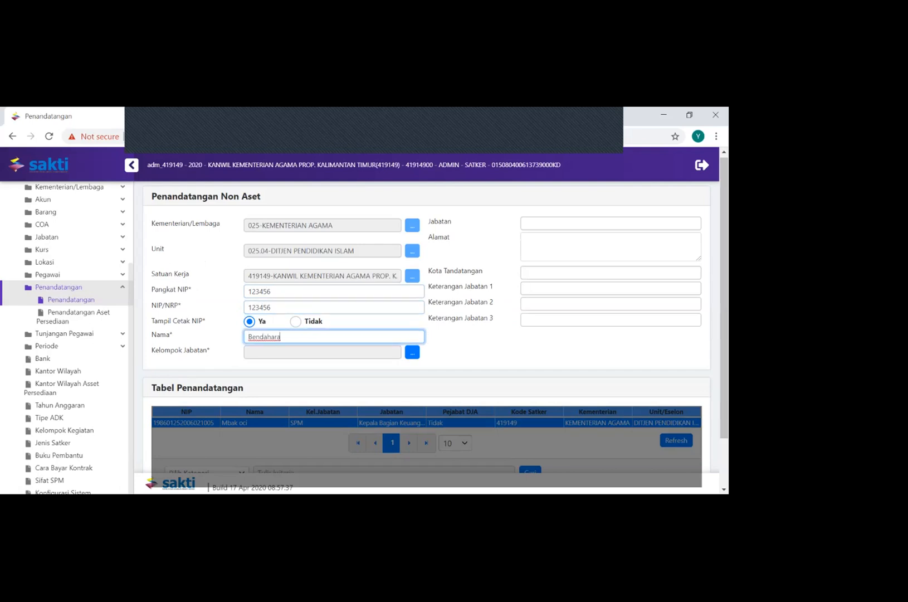
left_click(412, 352)
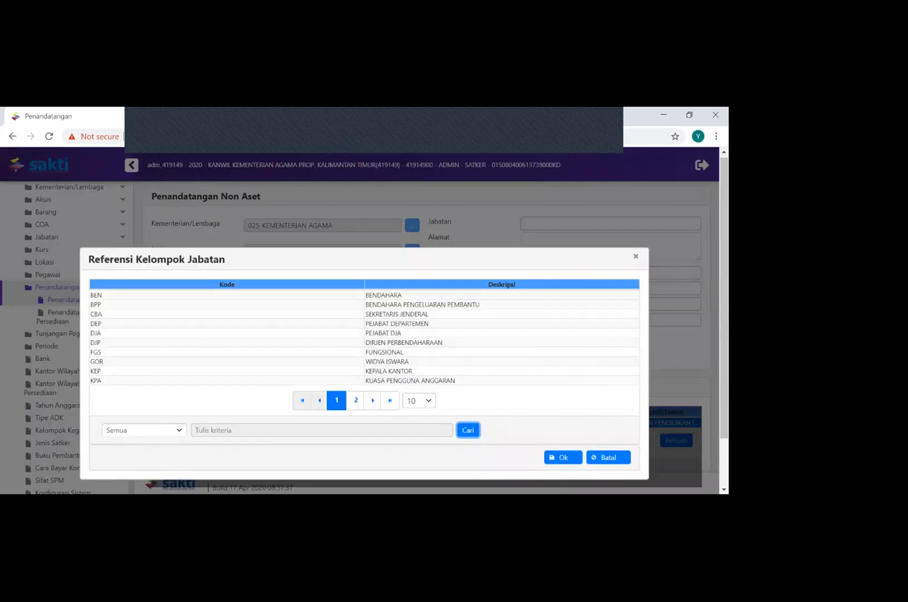
left_click(383, 295)
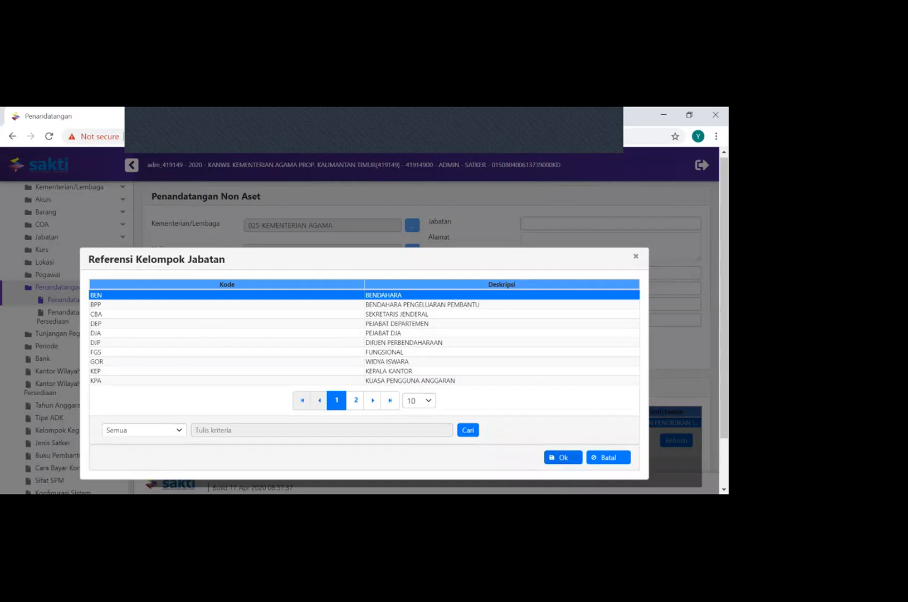
left_click(563, 457)
Set Jabatan to Bendahara, and both Alamat and Kota Tandatangan to Samarinda
left_click(611, 224)
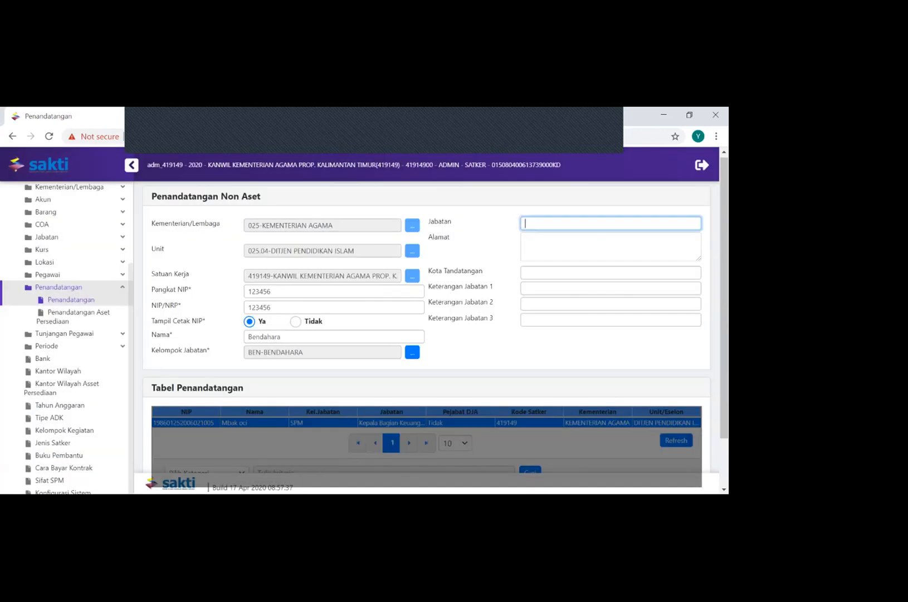
type("Bendahara")
key("Tab")
type("Samarinda")
key("Tab")
type("Samarinda")
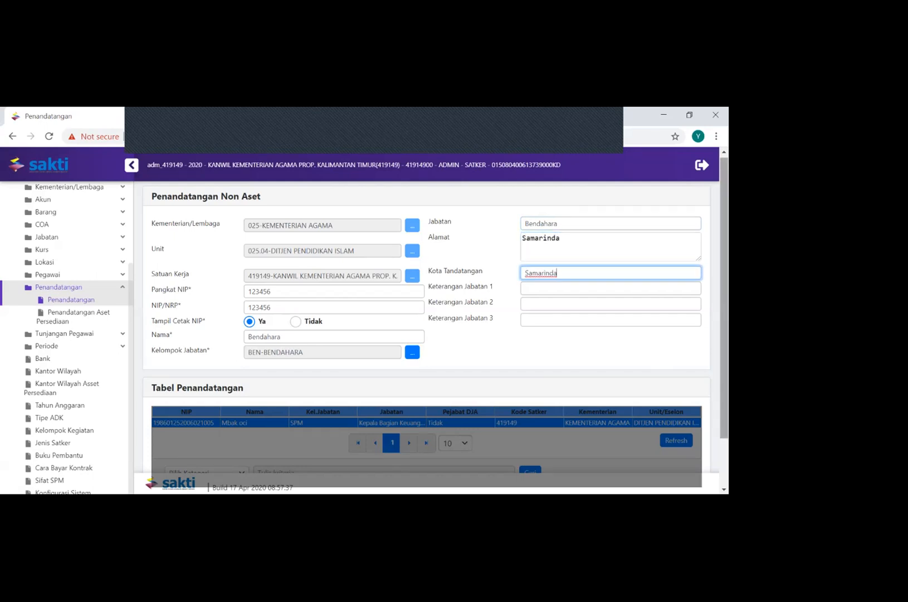
Save the treasurer's signatory record and confirm storing the data
scroll(426, 334, "down", 1)
left_click(234, 455)
key("Return")
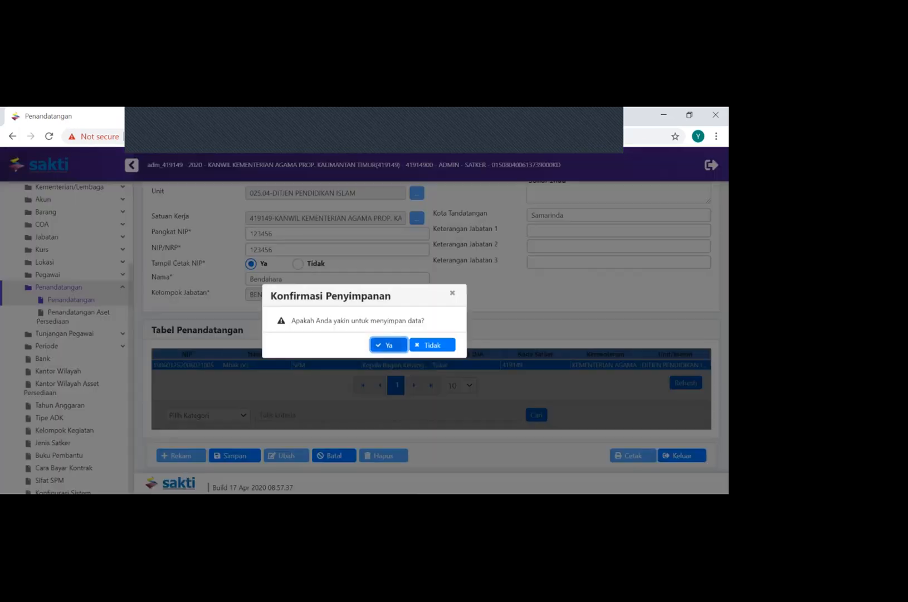
key("Return")
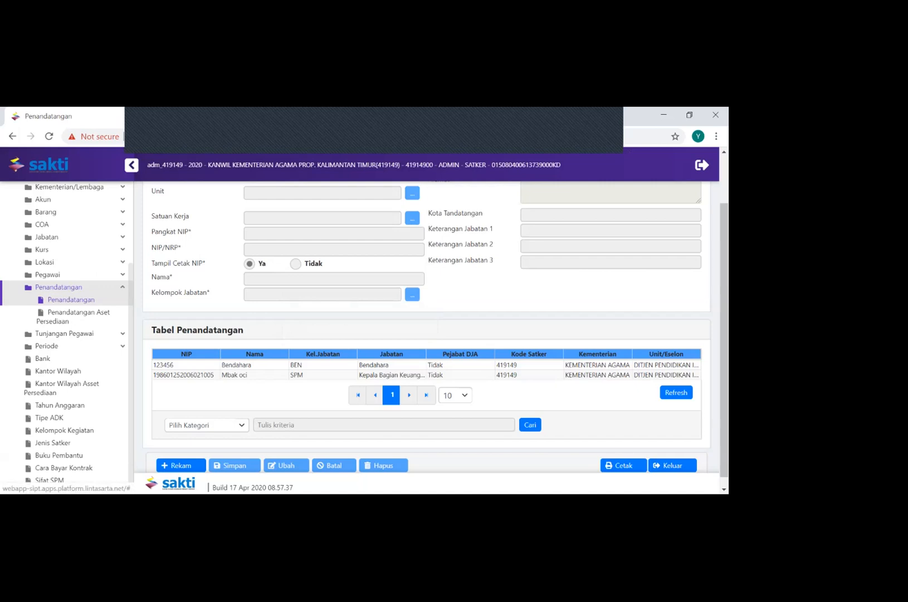
Open the Pejabat reference page from the Jabatan group
left_click(59, 287)
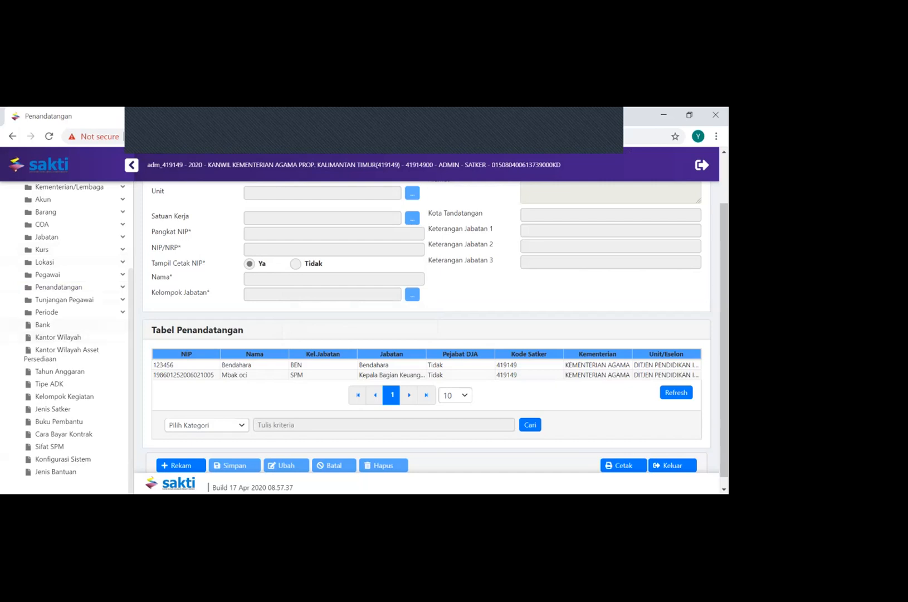
scroll(56, 258, "up", 1)
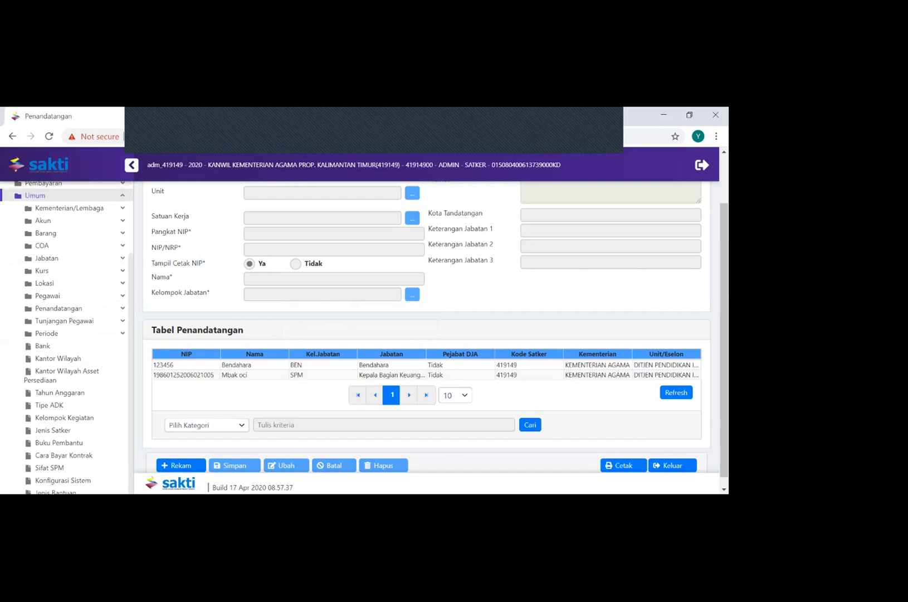
left_click(47, 258)
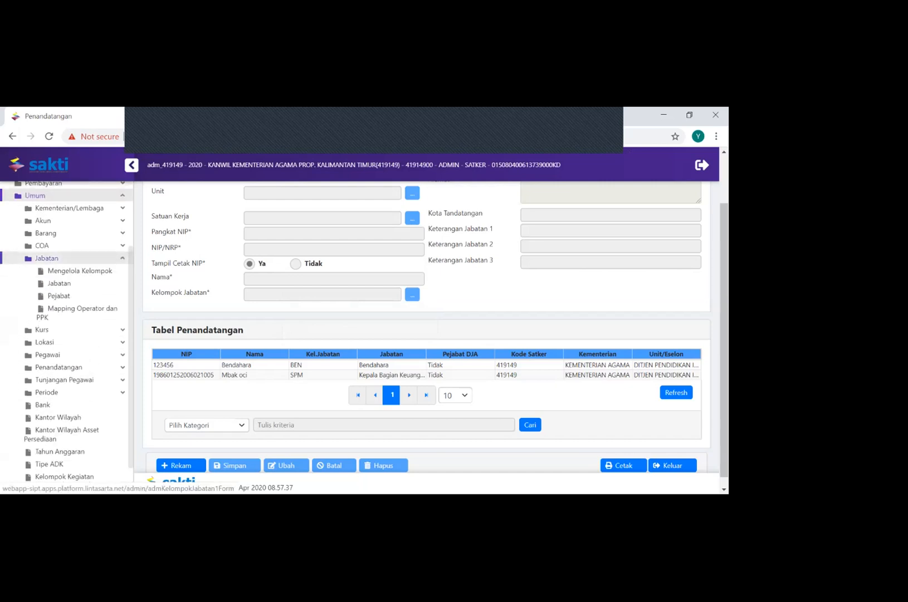
left_click(59, 295)
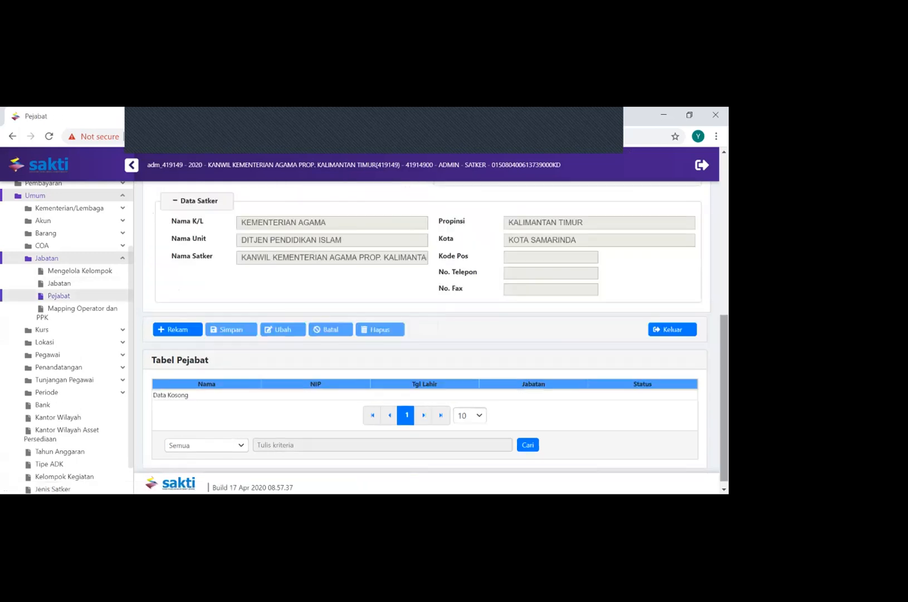
Look over the Referensi Pejabat form and start recording a new official
scroll(426, 334, "up", 1)
scroll(427, 335, "up", 4)
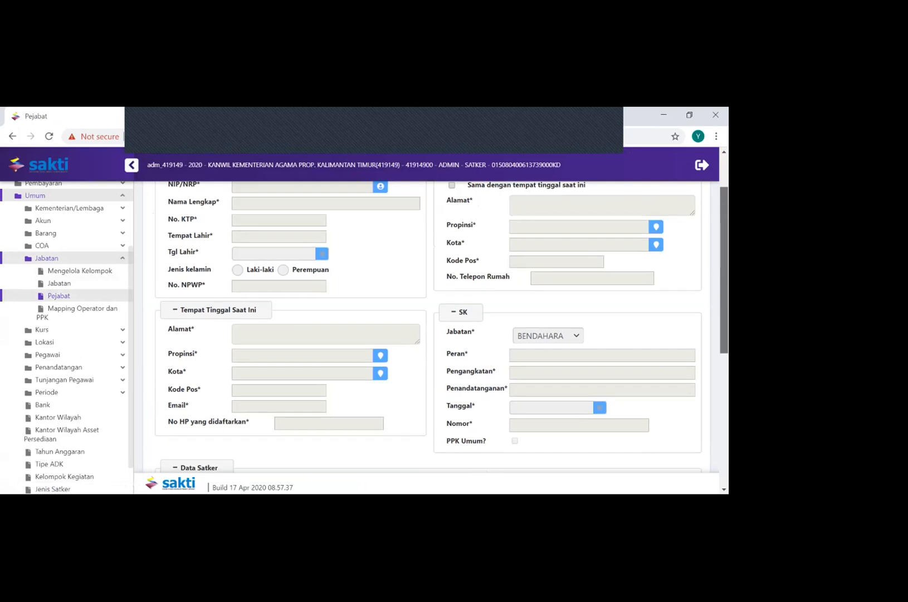
scroll(426, 335, "down", 5)
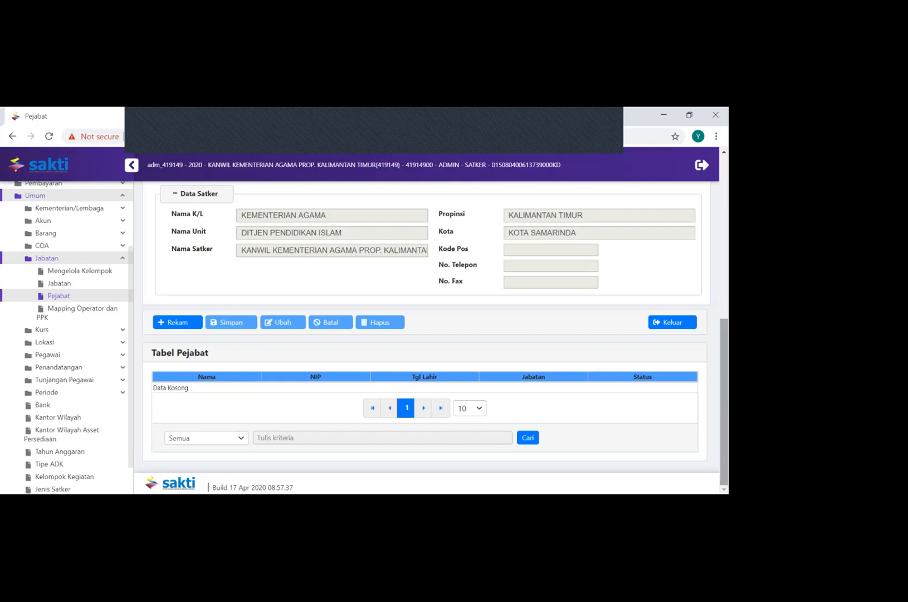
scroll(434, 334, "up", 10)
scroll(426, 334, "down", 10)
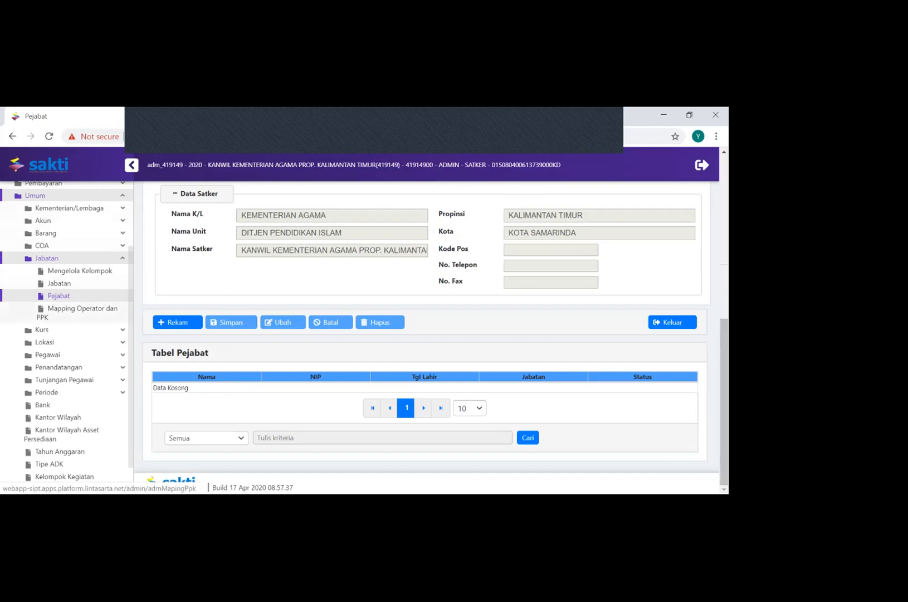
left_click(177, 322)
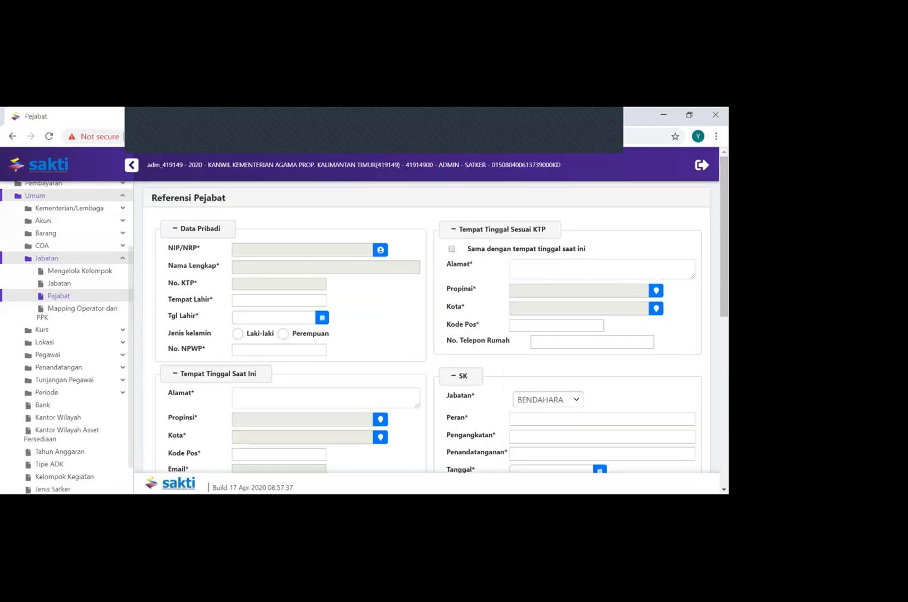
Fill in the official's identity data by choosing the apr satker user
left_click(380, 249)
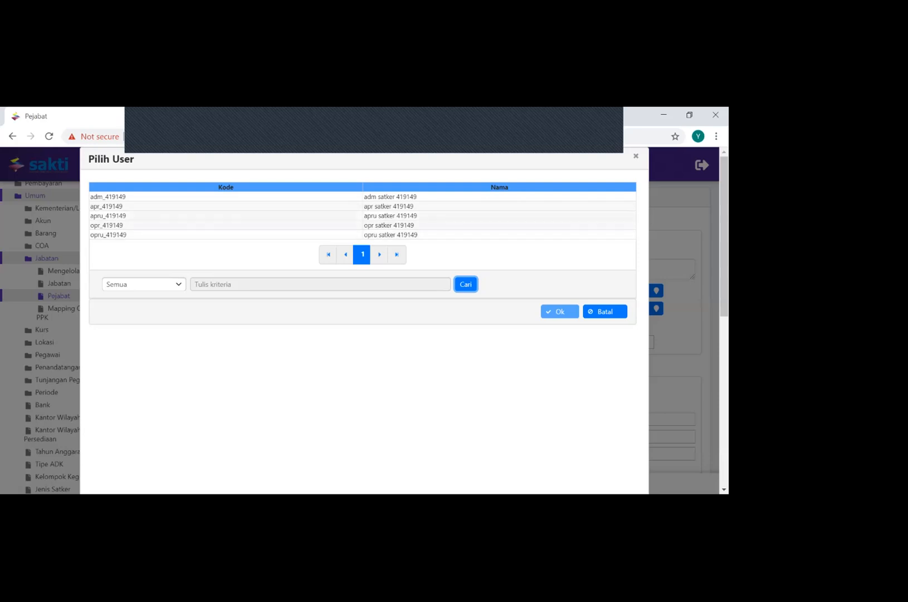
left_click(362, 206)
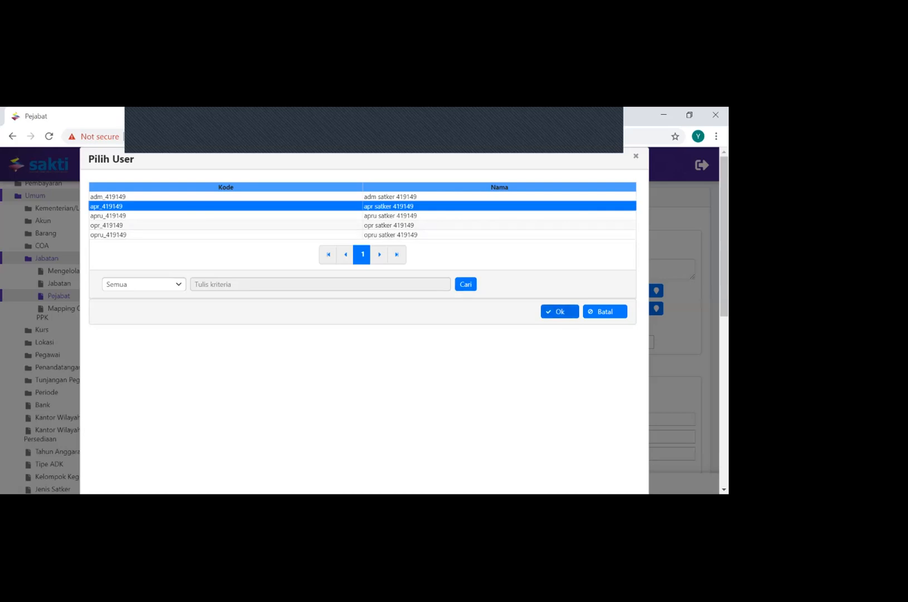
left_click(559, 311)
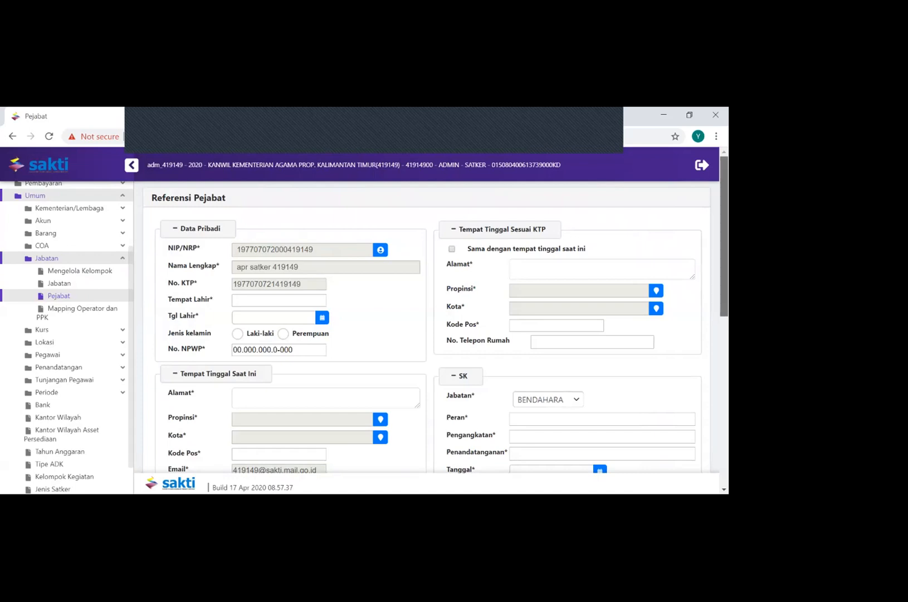
scroll(434, 329, "down", 3)
Complete the official's personal data with Samarinda as Tempat Lahir, the date of birth, and Laki-laki as Jenis kelamin
left_click(279, 300)
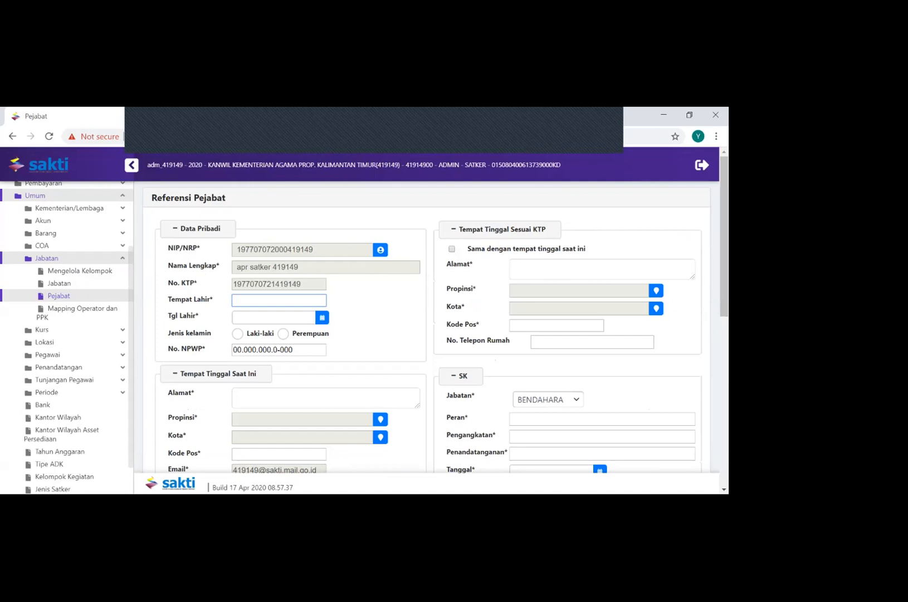
type("Samarinda")
left_click(322, 317)
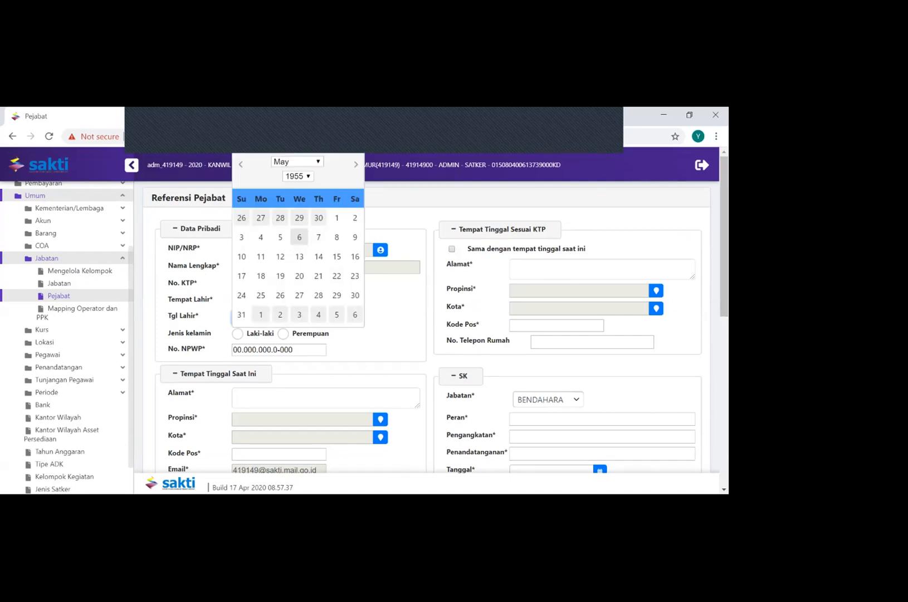
key("Escape")
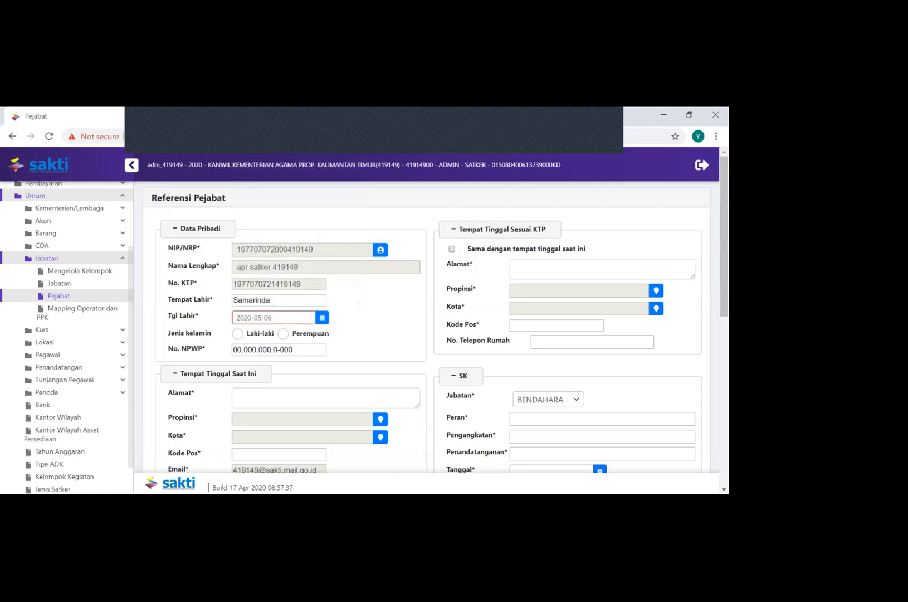
left_click(322, 317)
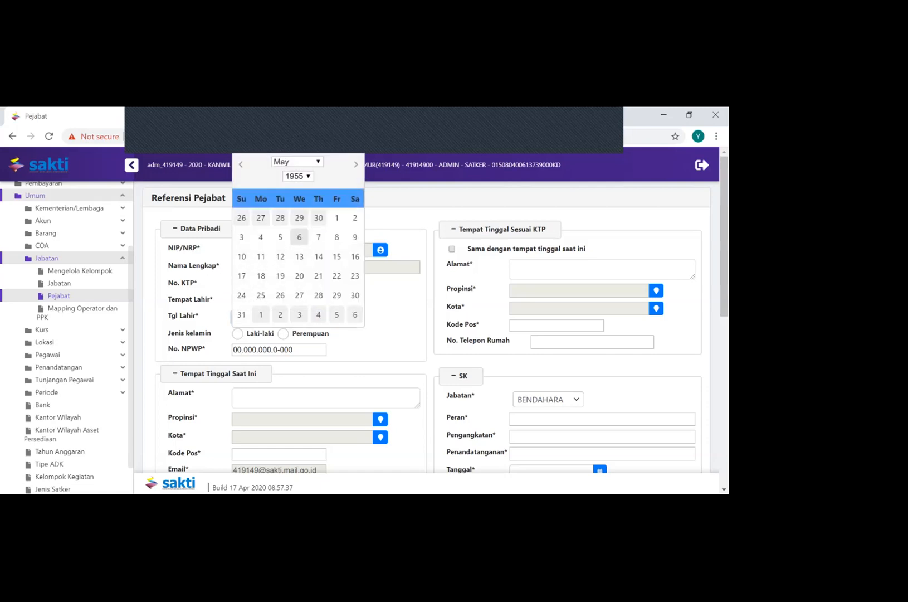
left_click(240, 164)
left_click(241, 164)
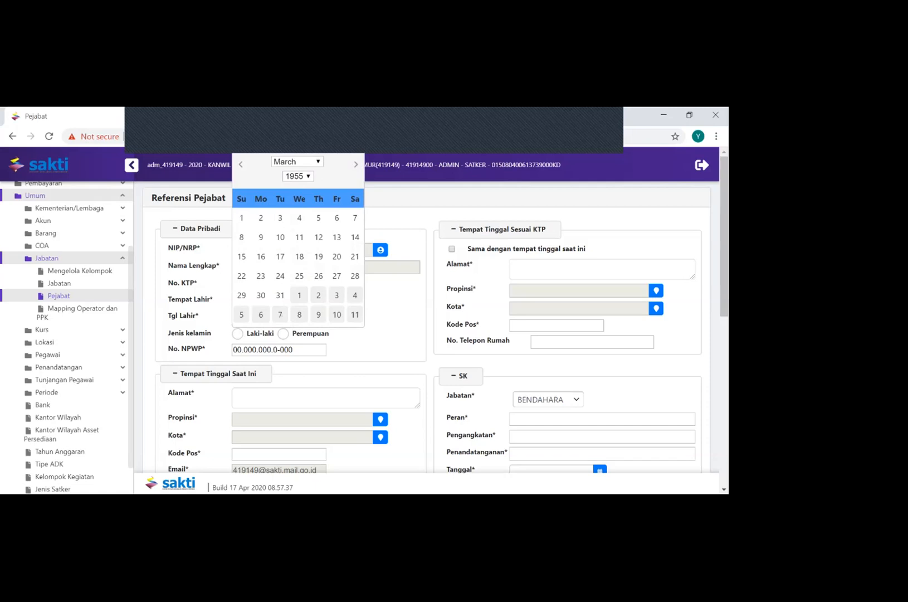
left_click(299, 237)
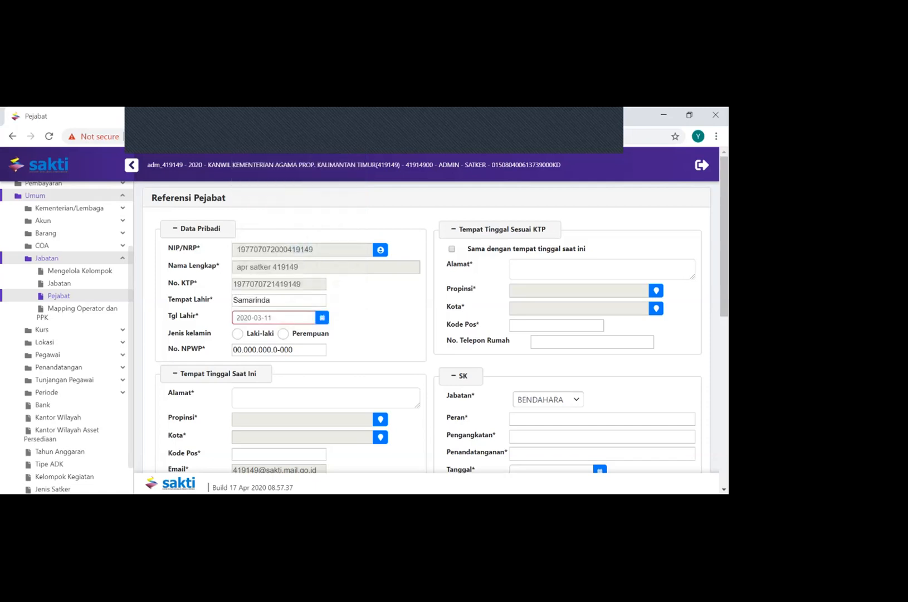
left_click(237, 333)
Mark the KTP residence as the same as the current residence and set its Alamat to samarinda
left_click(557, 268)
type("sa")
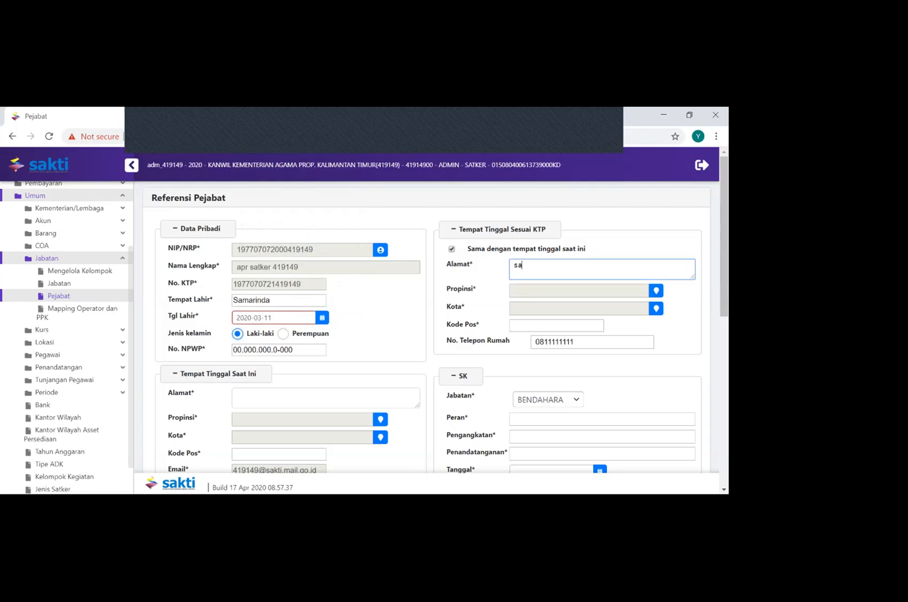
type("marinda")
left_click(656, 290)
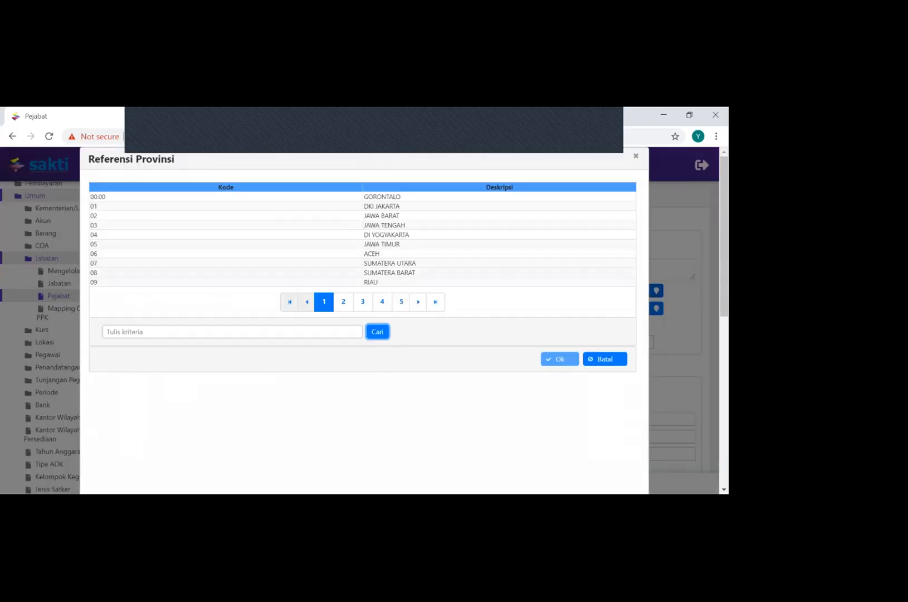
left_click(232, 332)
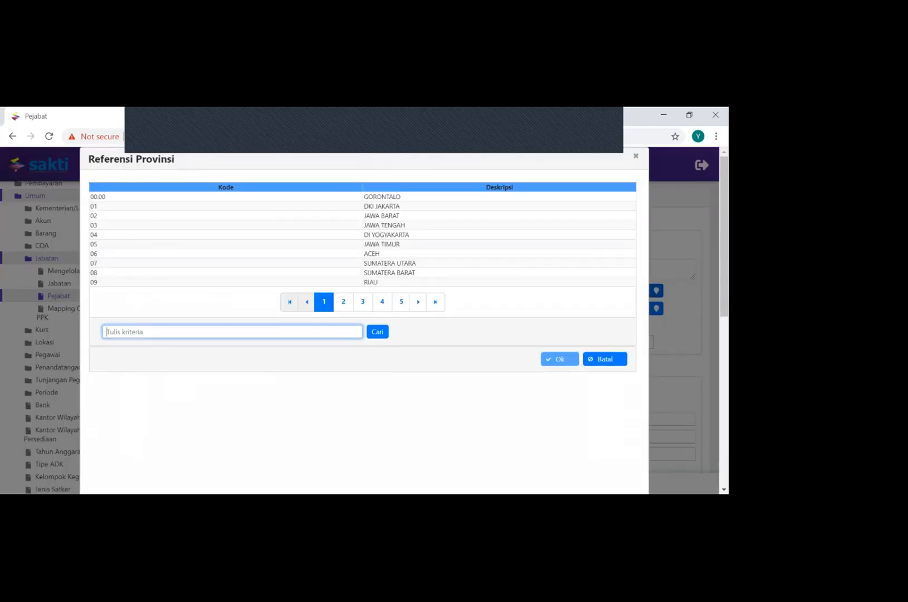
type("samarinda")
key("Tab")
key("Return")
left_click(190, 237)
left_click_drag(138, 237, 105, 237)
key("BackSpace")
left_click(605, 264)
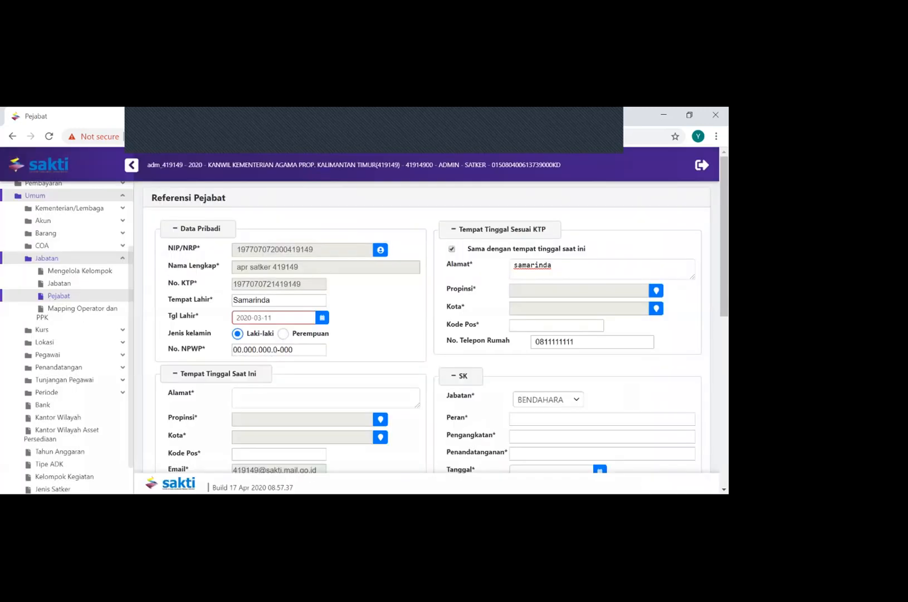
Search the province reference for kalimantan timur and set it as the KTP residence's Propinsi
left_click(656, 290)
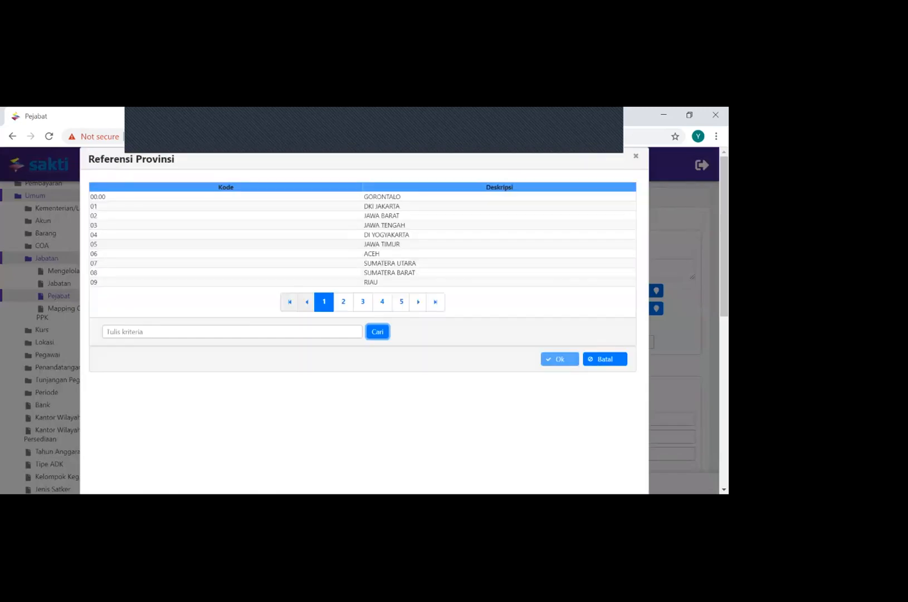
left_click(232, 331)
type("kal")
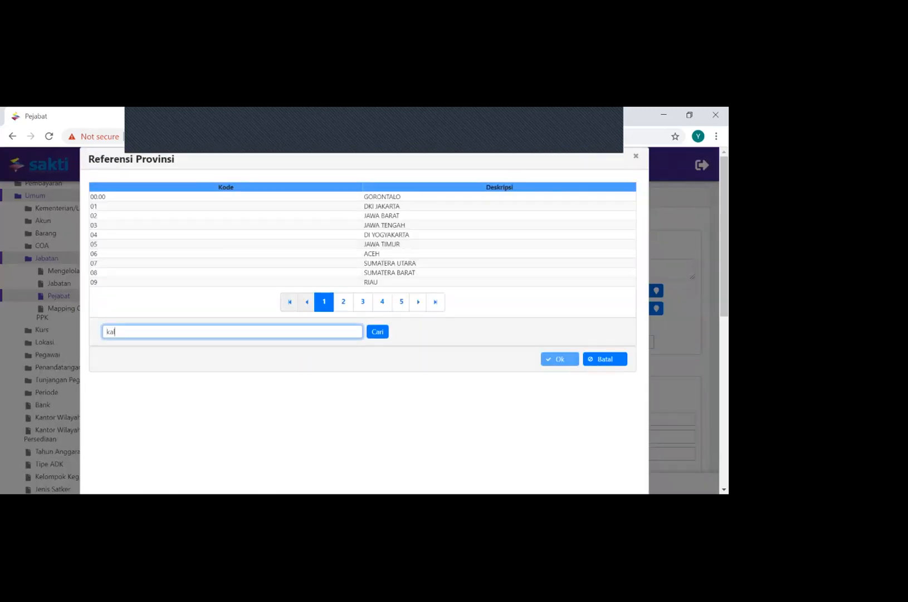
type("imantan tenga")
key("BackSpace")
key("BackSpace")
key("BackSpace")
key("BackSpace")
type("imur")
left_click(377, 331)
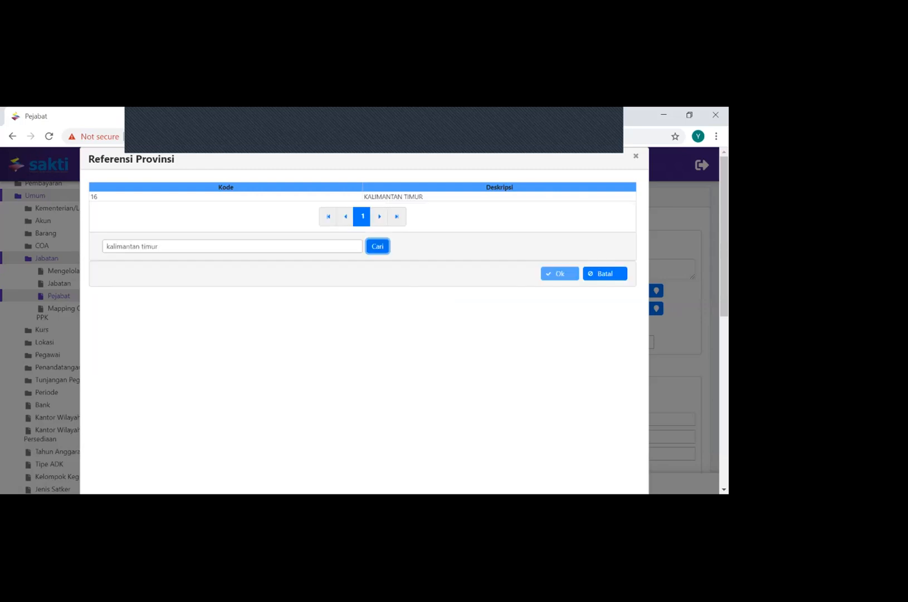
left_click(395, 197)
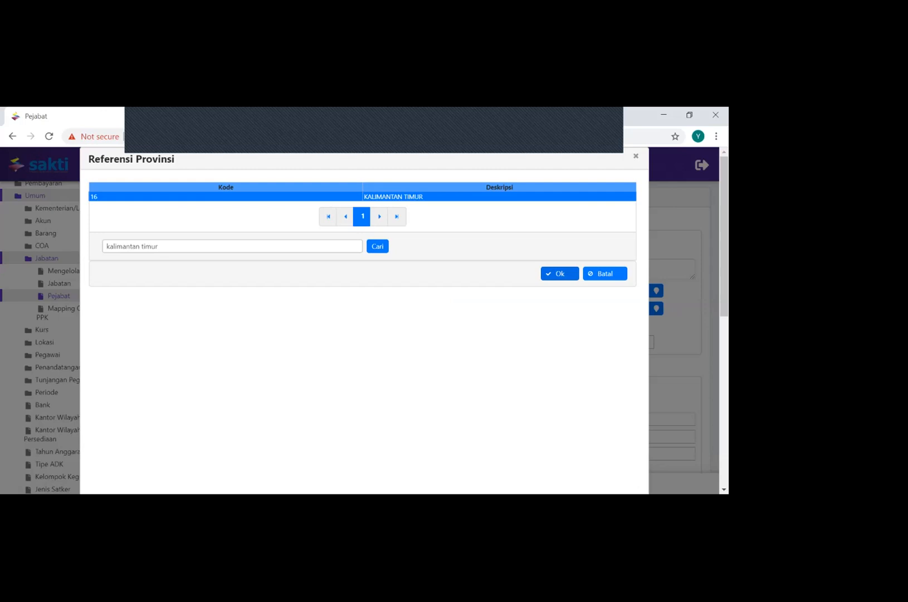
left_click(559, 272)
Set the KTP residence's Kota to Kota Samarinda and its Kode Pos to 75123
left_click(656, 308)
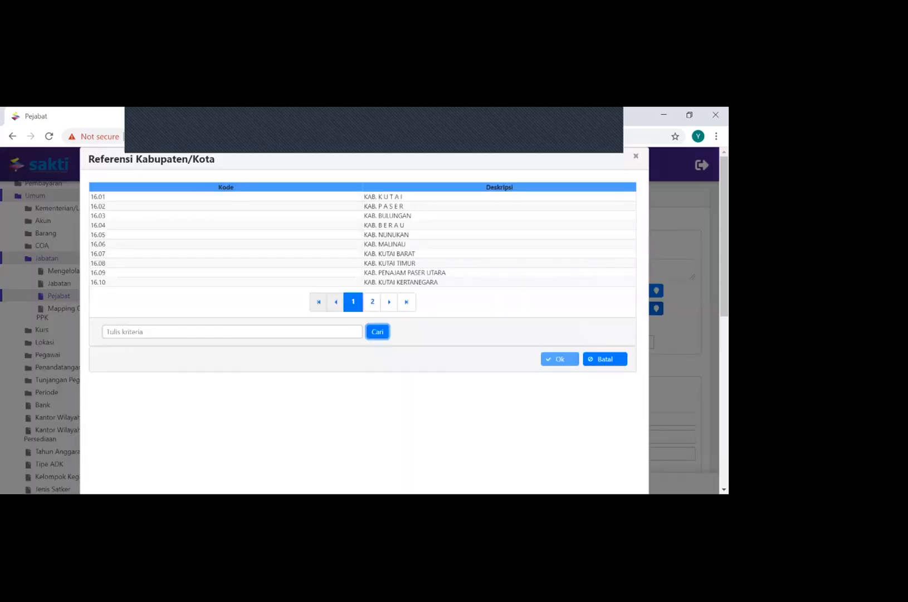
left_click(232, 332)
type("samarinda")
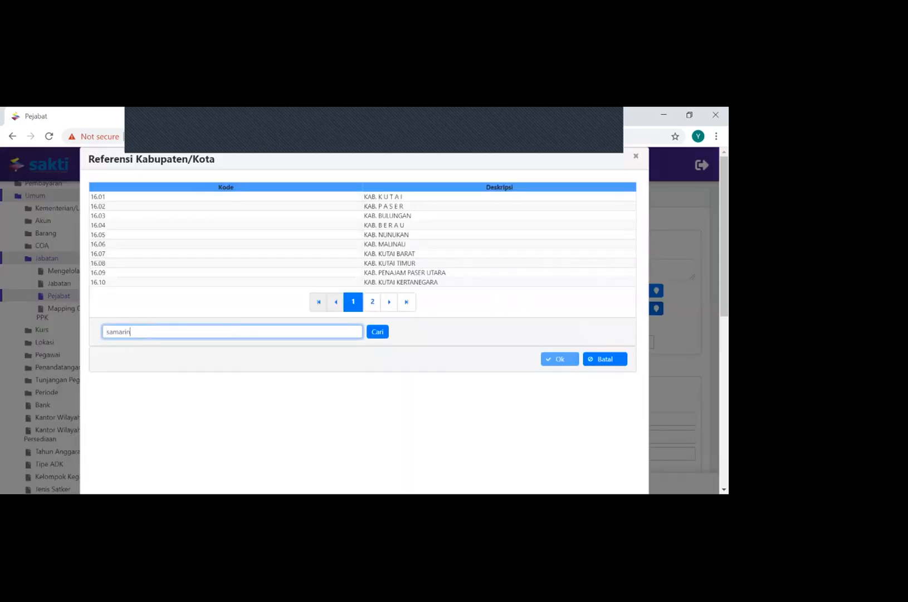
left_click(377, 332)
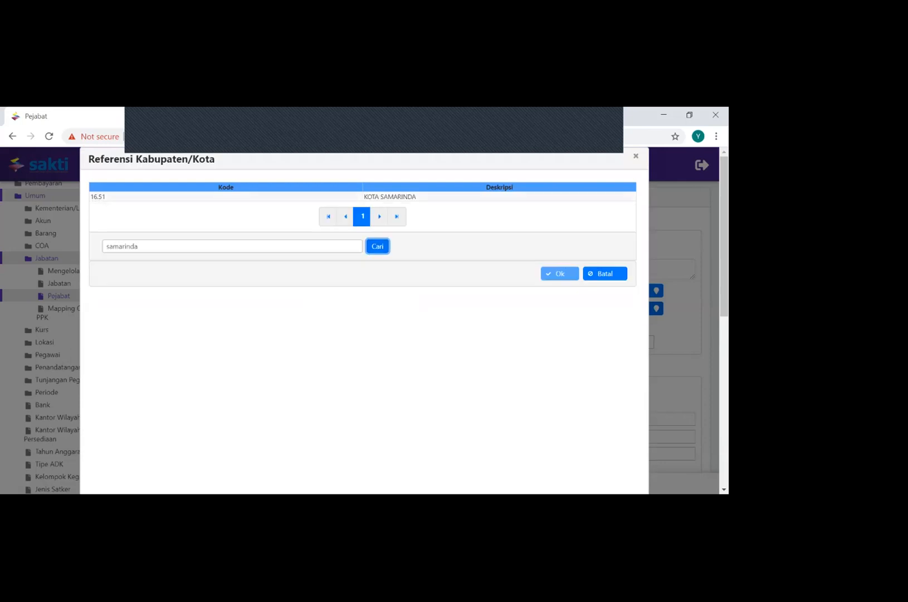
left_click(390, 197)
left_click(559, 273)
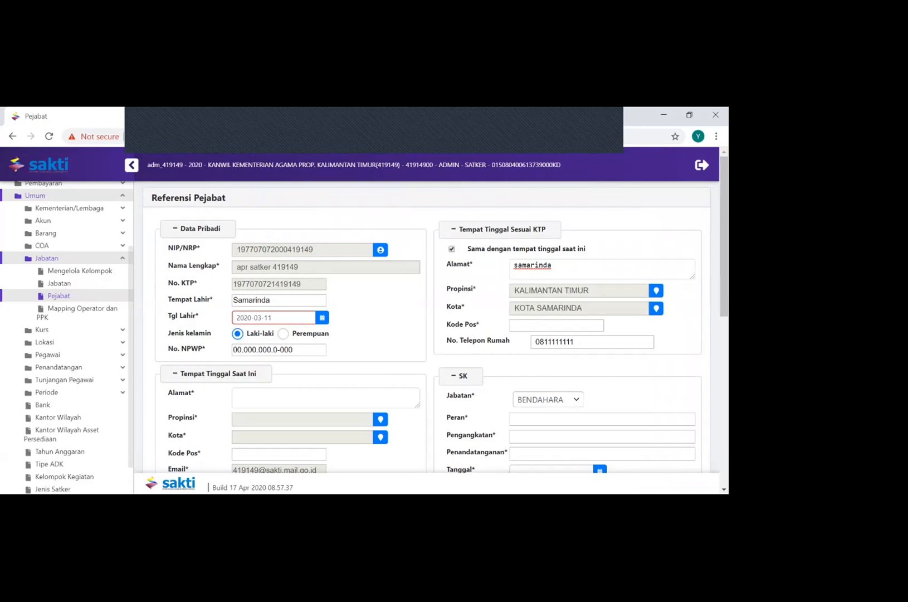
left_click(556, 325)
type("75123")
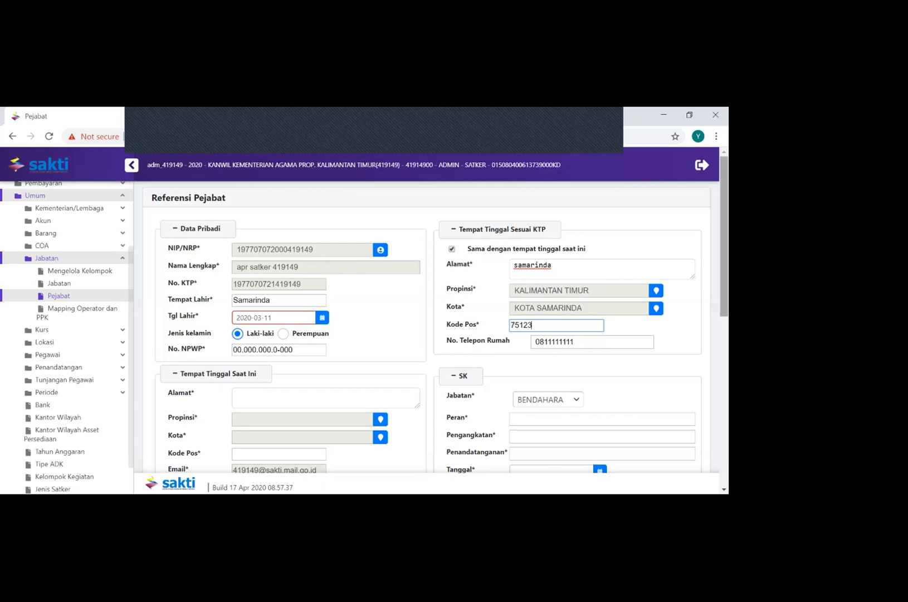
Under Tempat Tinggal Saat Ini, set Alamat to Samarinda and Propinsi to Kalimantan Timur
scroll(426, 334, "down", 2)
scroll(442, 327, "down", 1)
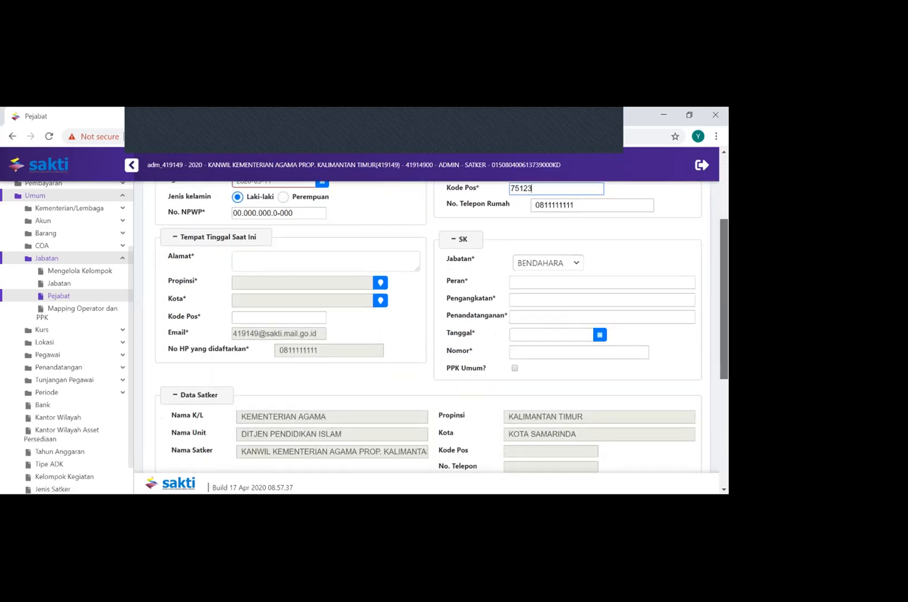
left_click(326, 260)
type("Samarinda")
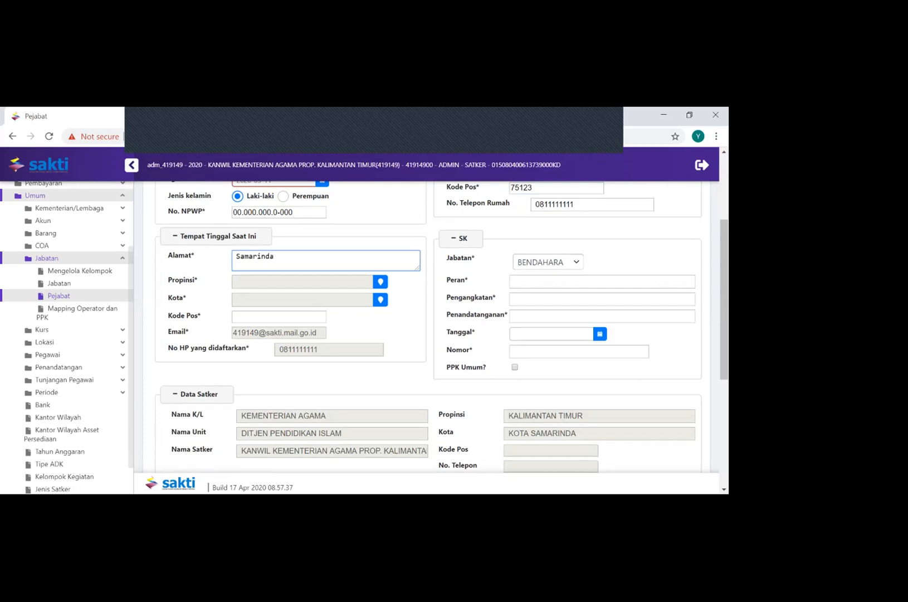
left_click(381, 281)
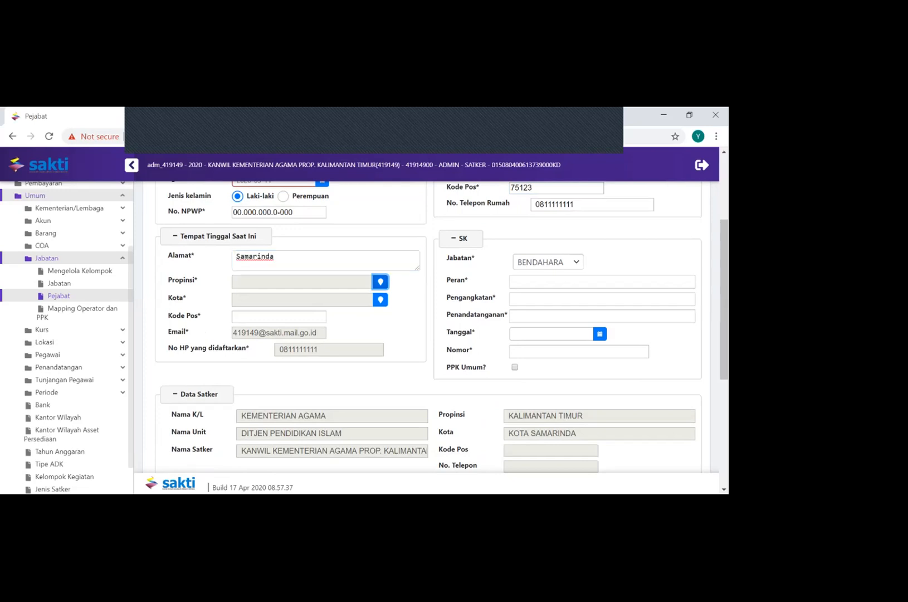
left_click(232, 332)
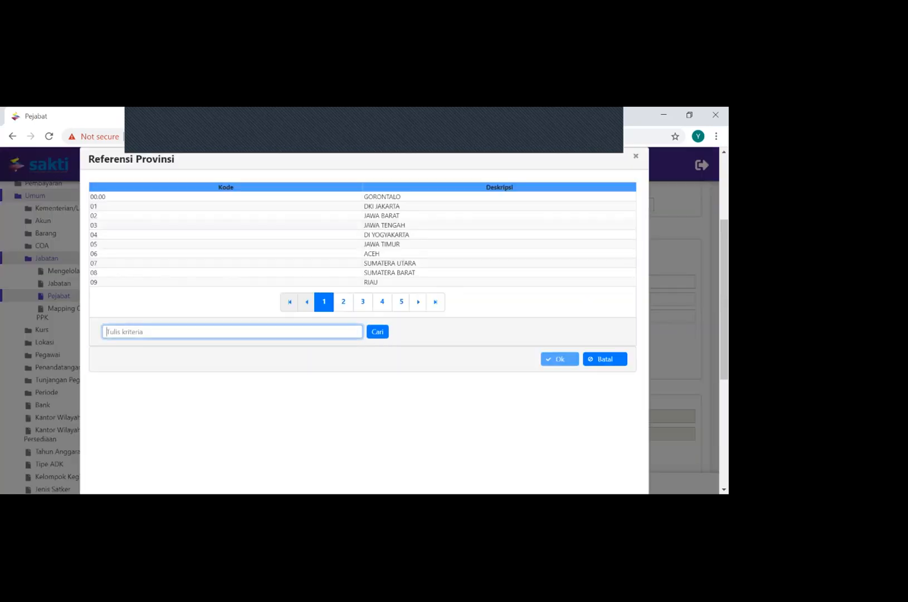
type("kalimantan")
left_click(378, 332)
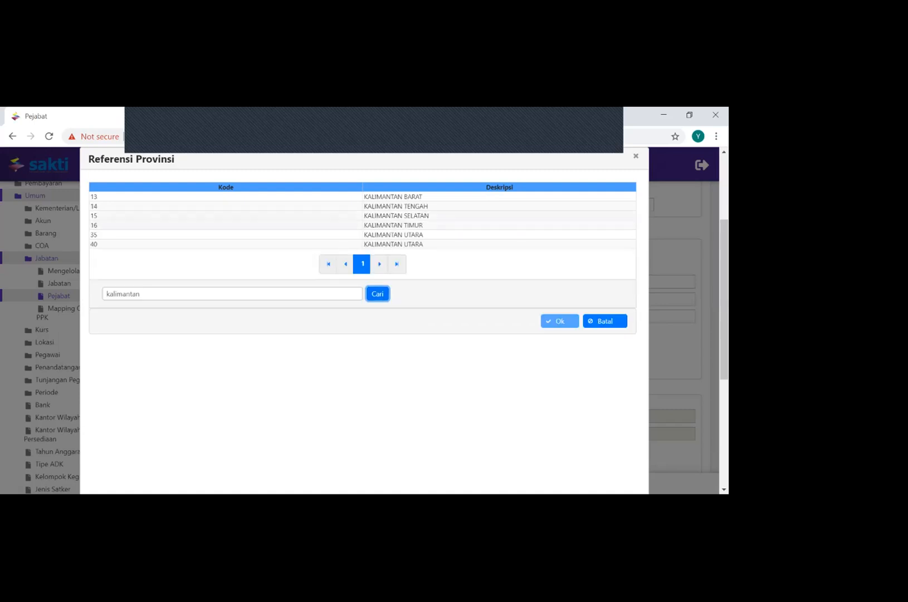
left_click(394, 225)
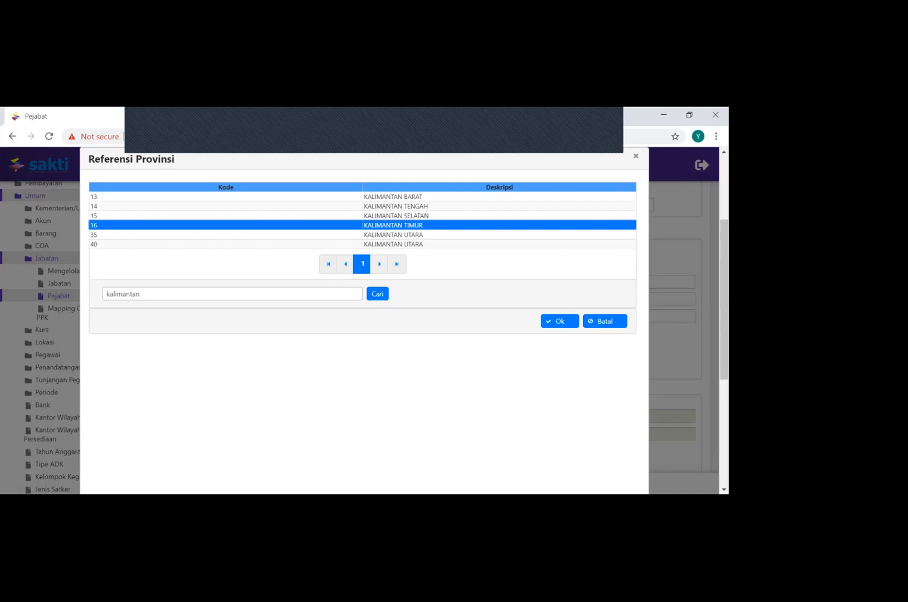
left_click(560, 321)
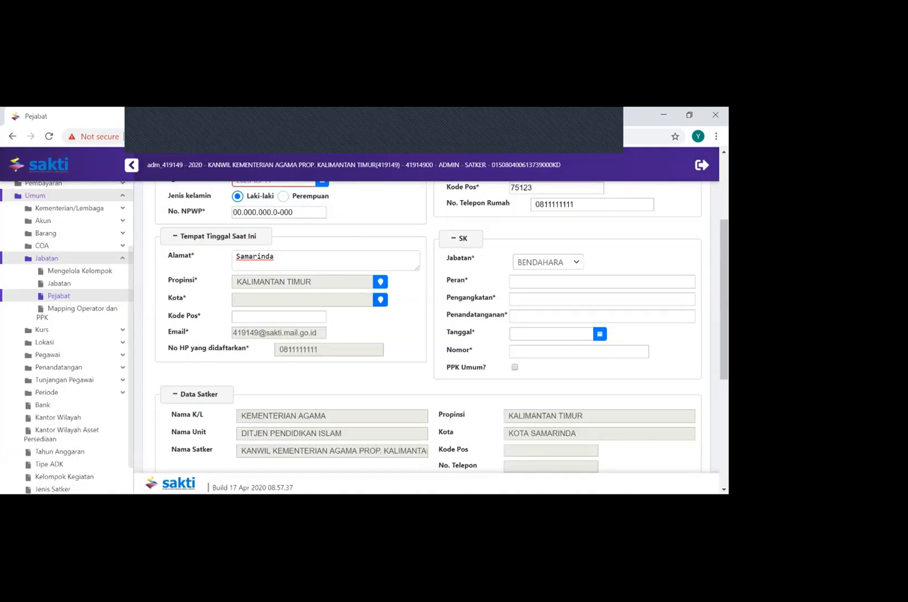
Set the current residence's Kota to Kota Samarinda and its Kode Pos to 75123
left_click(381, 299)
type("samarinda")
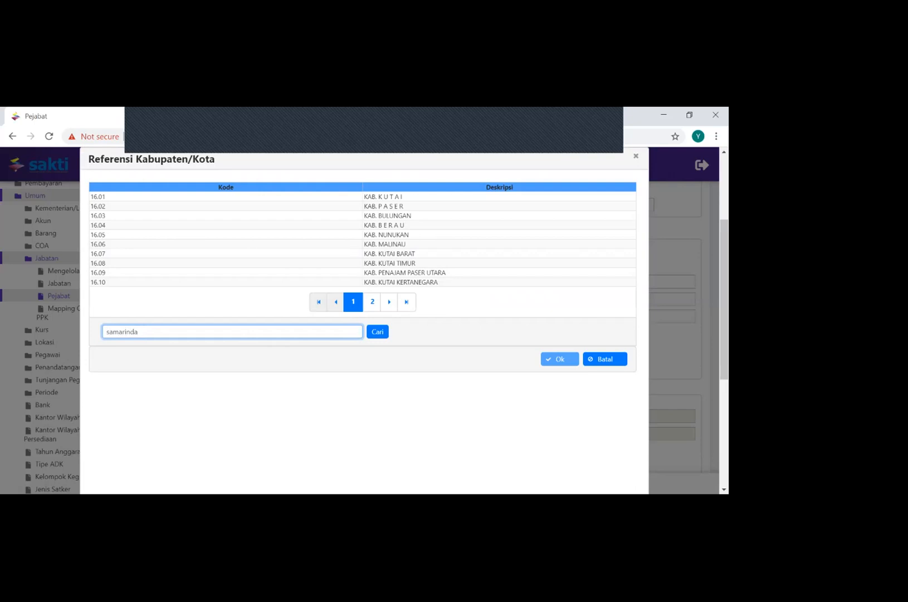
left_click(377, 332)
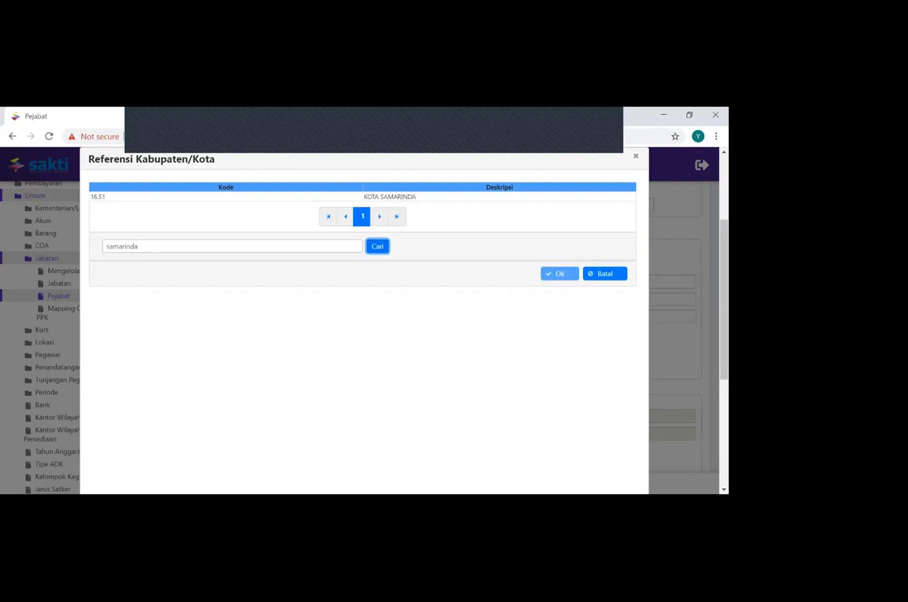
left_click(384, 197)
left_click(560, 273)
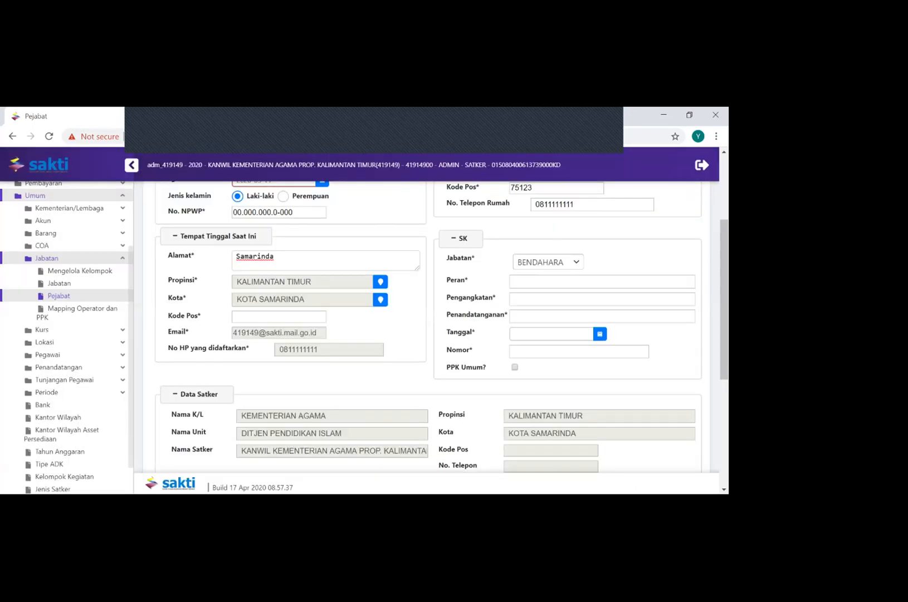
left_click(279, 316)
type("75123")
key("Tab")
Set the official's Jabatan in the SK section to Kuasa Pengguna Anggaran
left_click(576, 262)
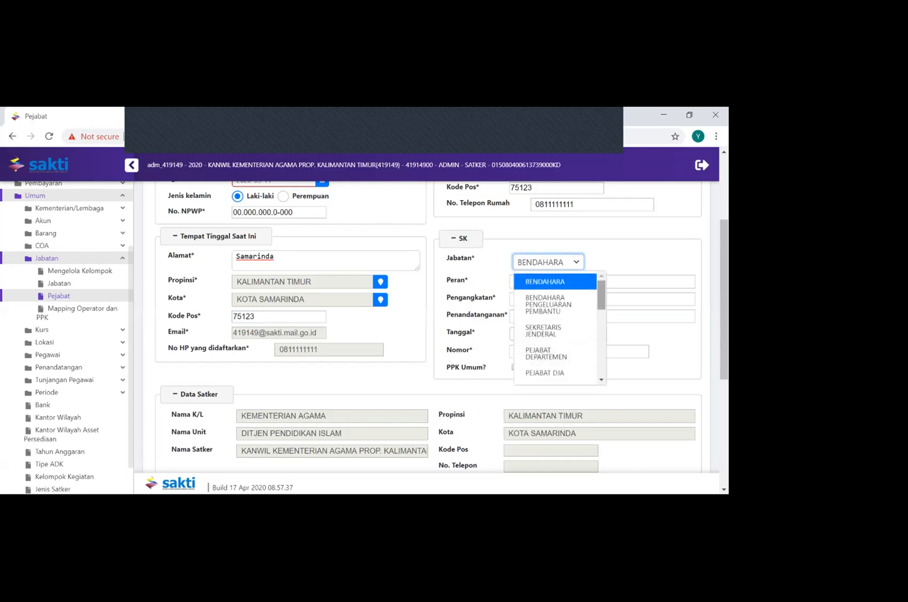
scroll(557, 329, "down", 2)
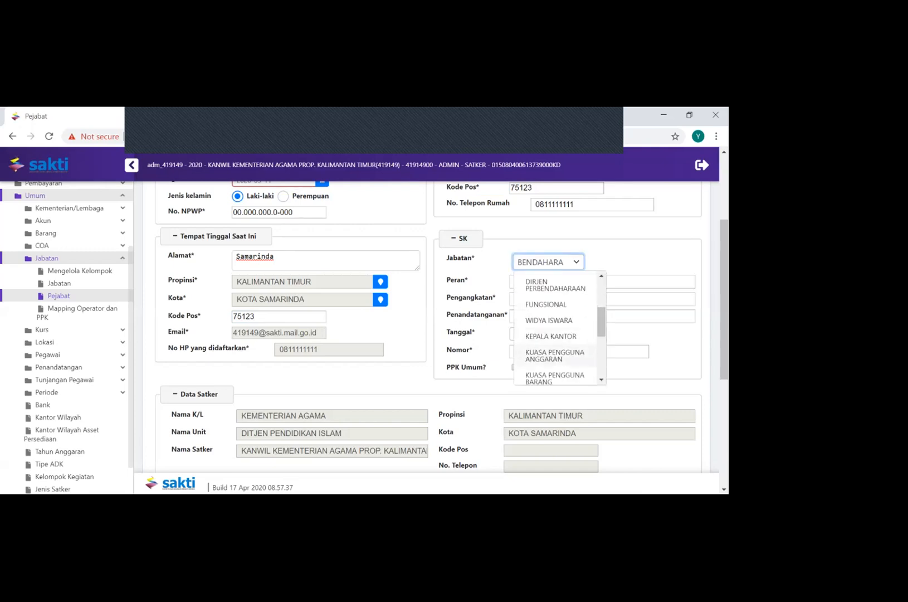
left_click(569, 357)
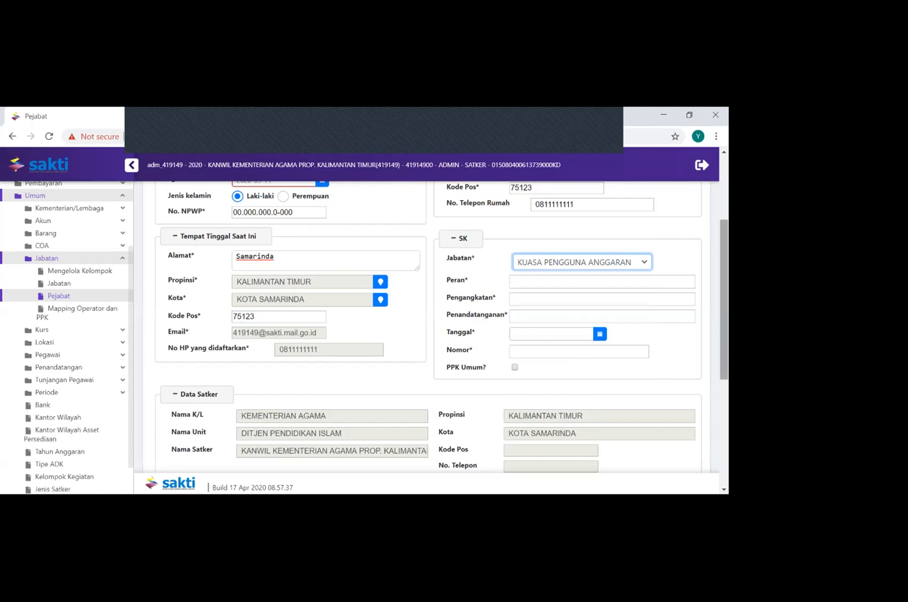
Set the official's Peran in the SK section to Kepala Satuan Kerja
scroll(723, 300, "up", 1)
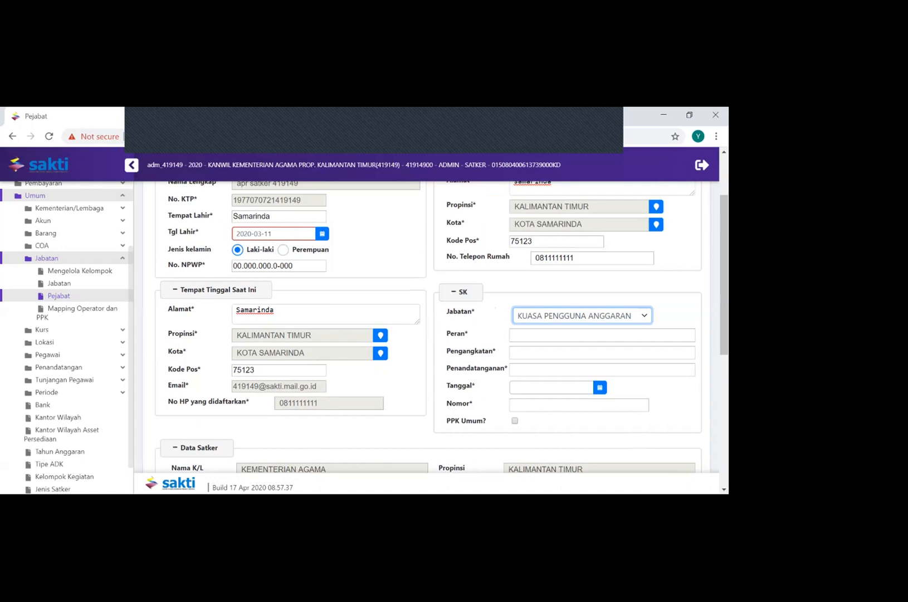
left_click(516, 335)
type("Kepala")
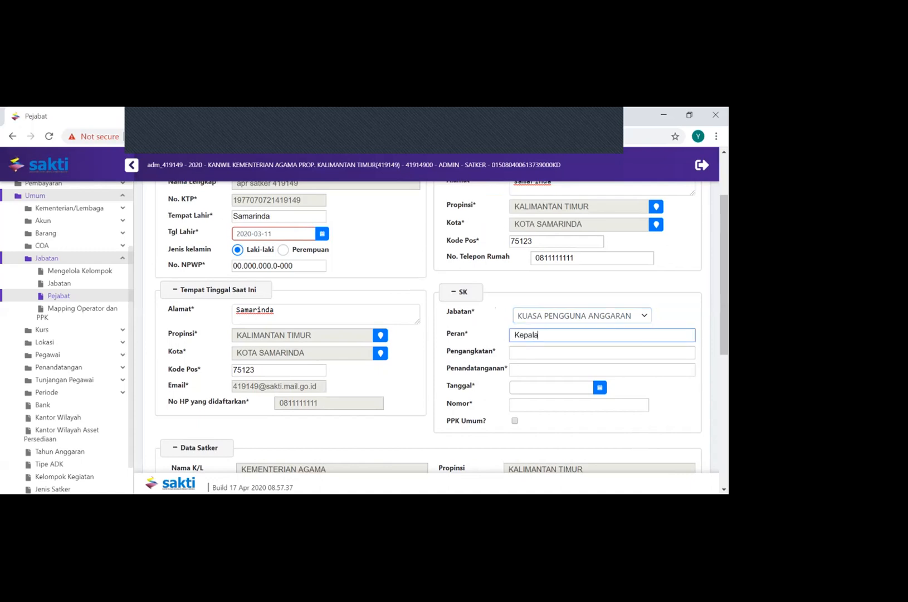
type(" Sat")
type("uan Kerja")
key("Tab")
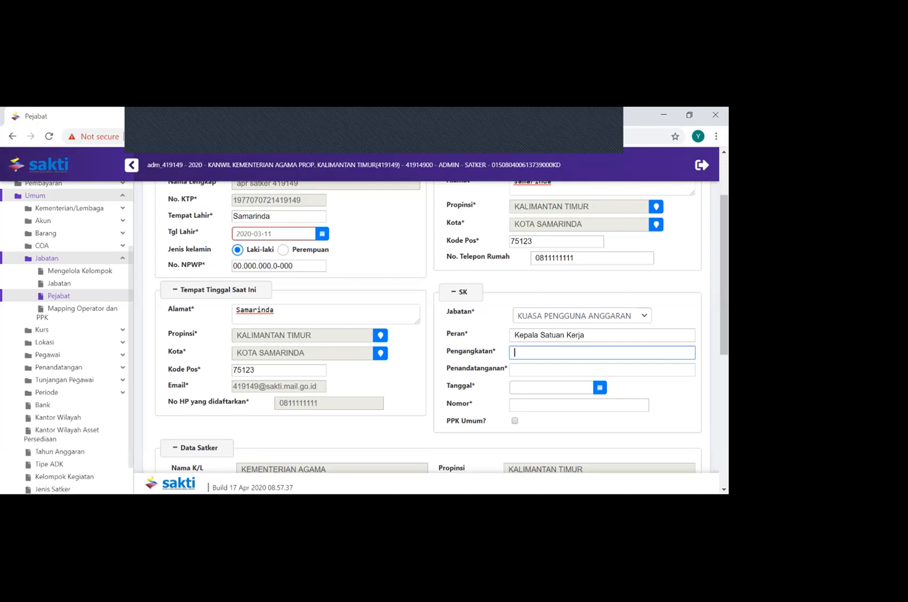
Fill the SK's Pengangkatan and Penandatanganan with a dash each
type("-")
key("Tab")
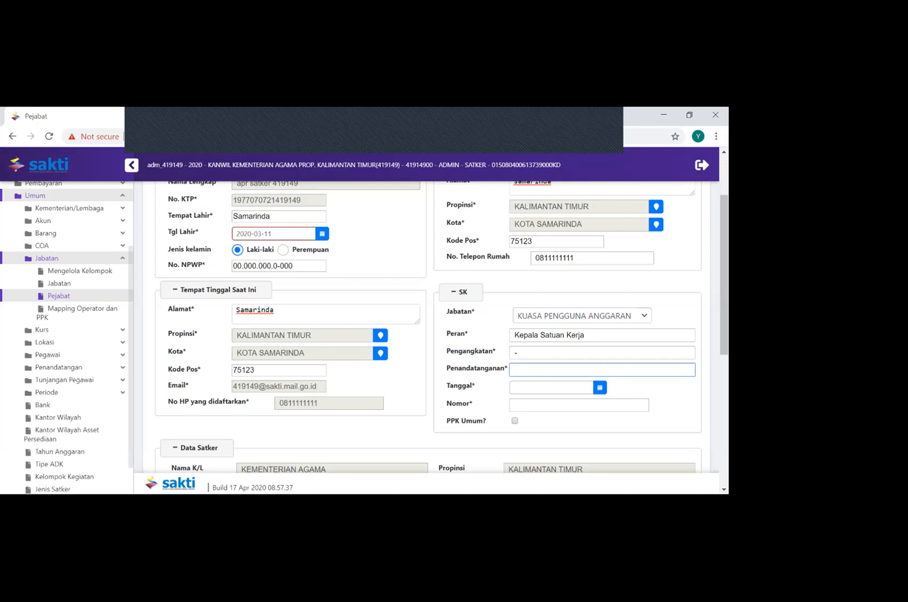
type("-")
Set the SK's Pengangkatan to Kanwil
left_click_drag(630, 389, 618, 365)
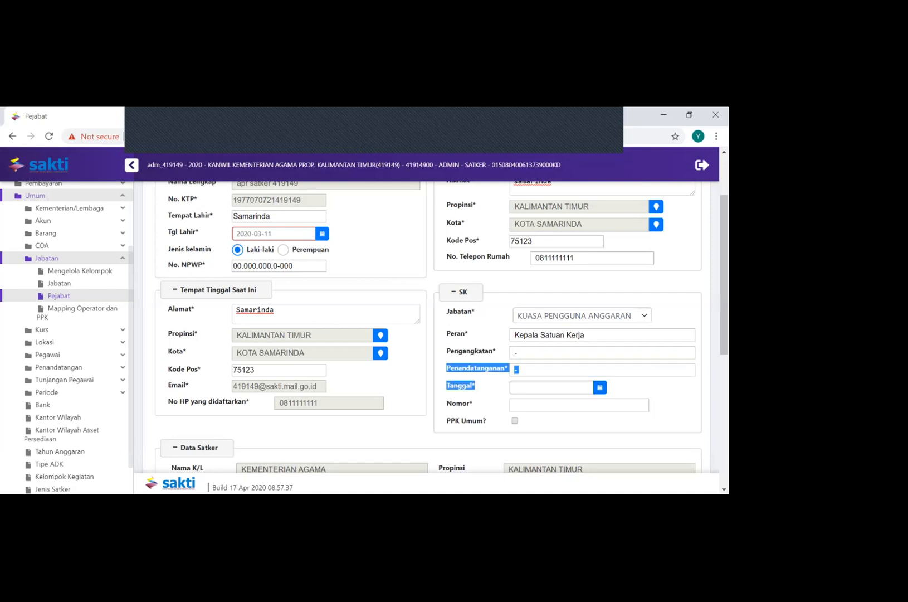
left_click(602, 352)
type("Kement")
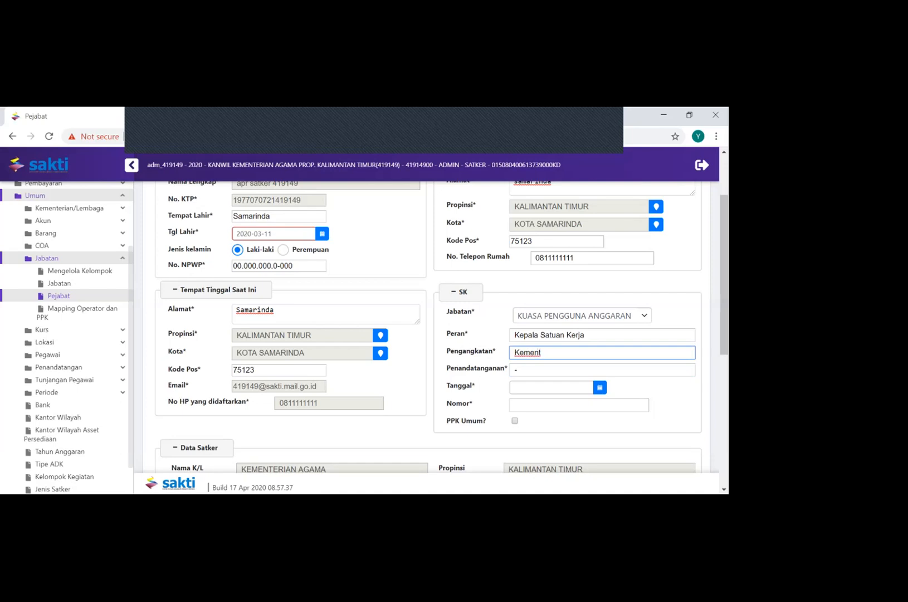
key("BackSpace")
key("BackSpace")
key("BackSpace")
key("BackSpace")
key("BackSpace")
type("anwil")
key("Tab")
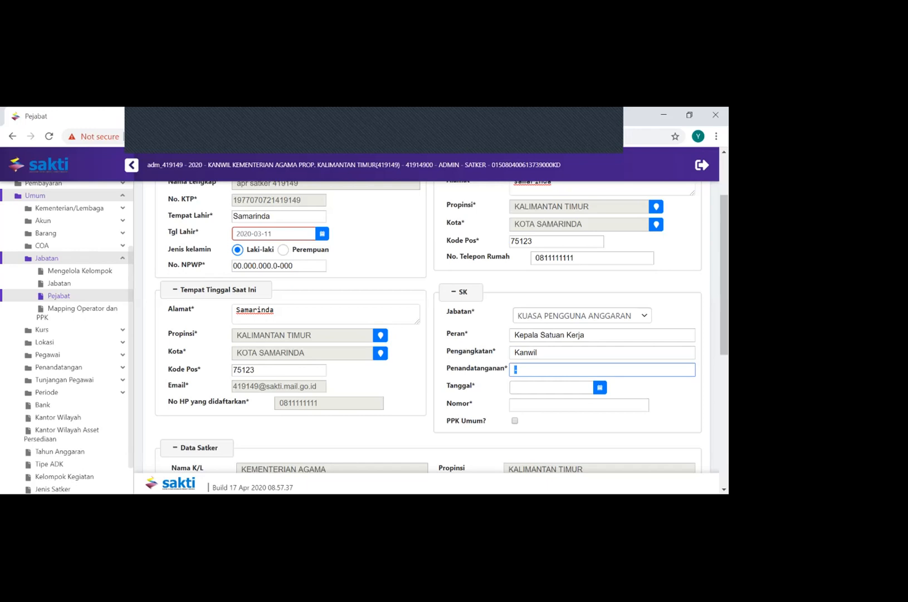
Set the SK's Penandatanganan to Menteri
type("Kepala")
key("BackSpace")
key("BackSpace")
left_click(538, 352)
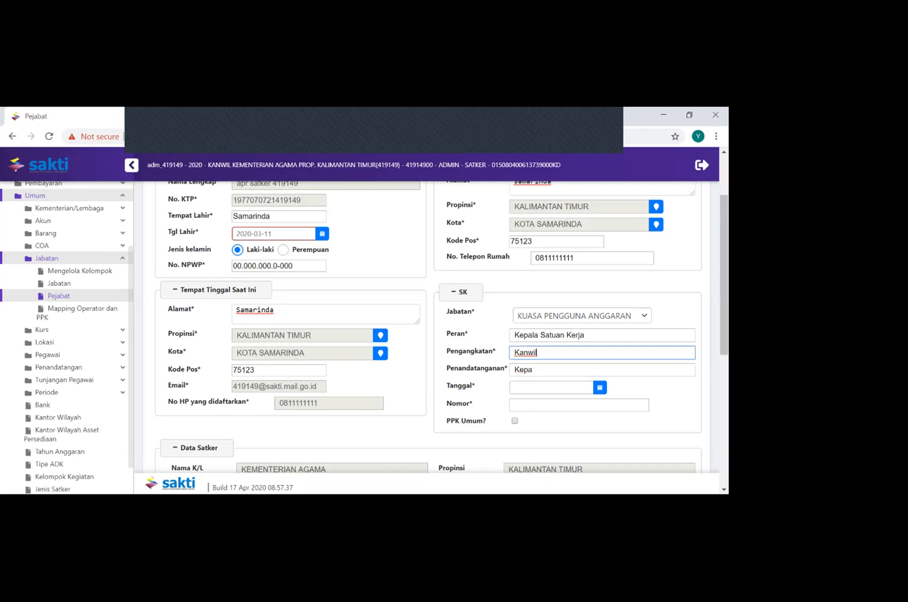
key("ctrl+a")
key("Tab")
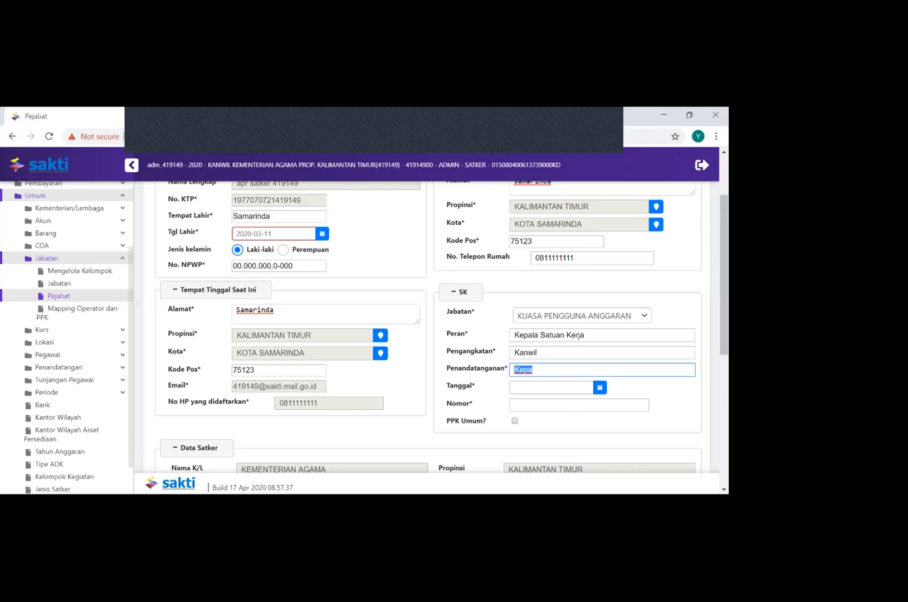
type("Menteri")
left_click(538, 352)
key("ctrl+a")
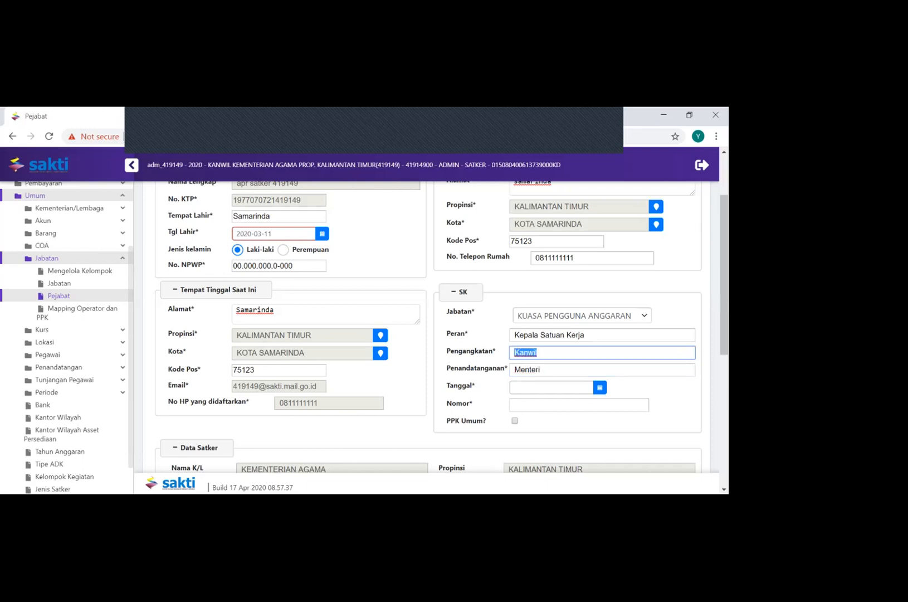
Complete the SK with Tanggal 2020-05-11 and Nomor 124, and try to save the official's record
key("Tab")
key("Tab")
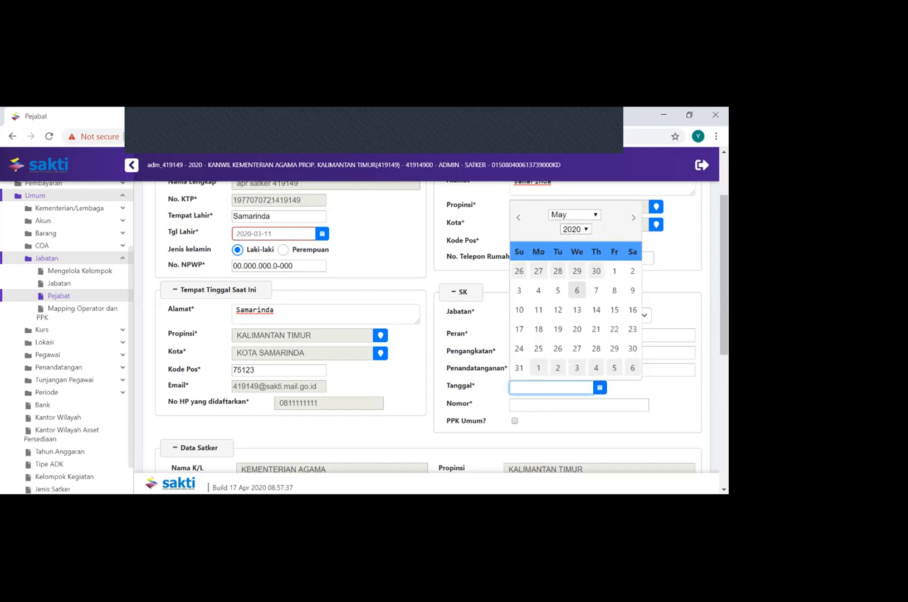
type("2020-05-11")
key("Tab")
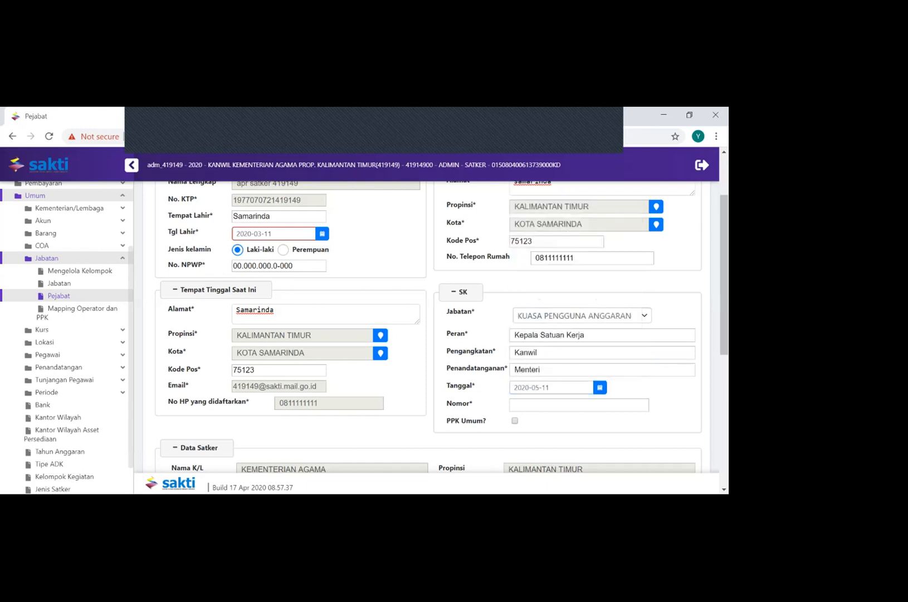
type("124")
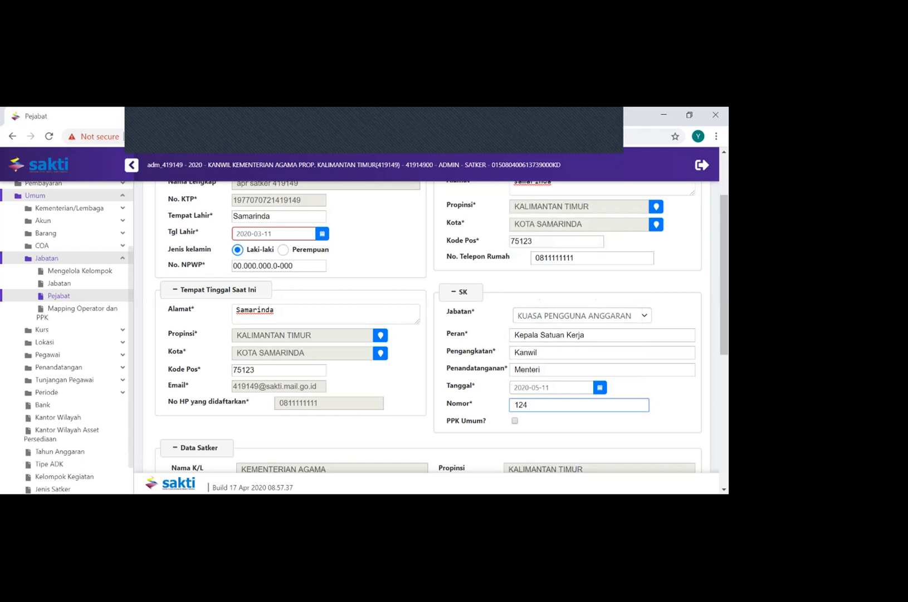
scroll(432, 329, "down", 4)
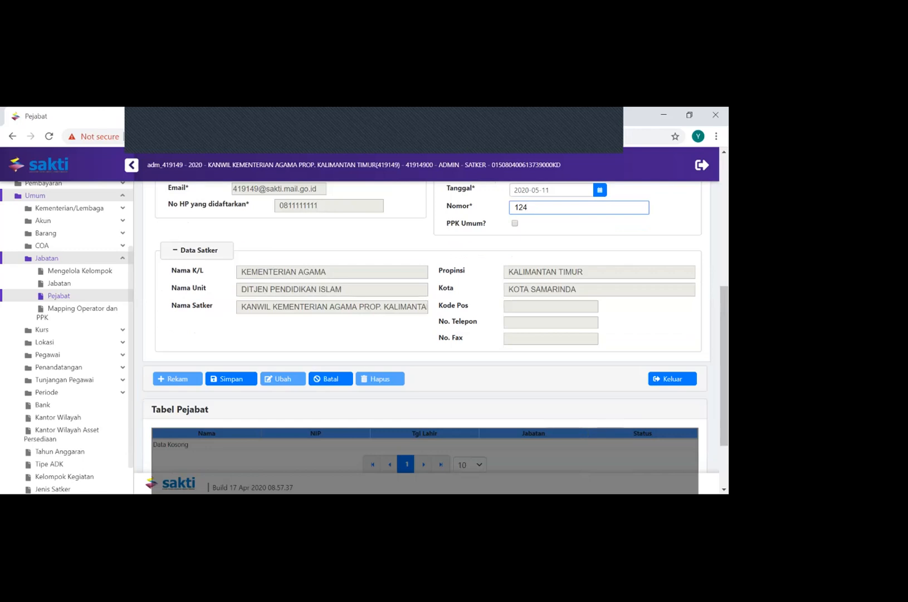
left_click(231, 379)
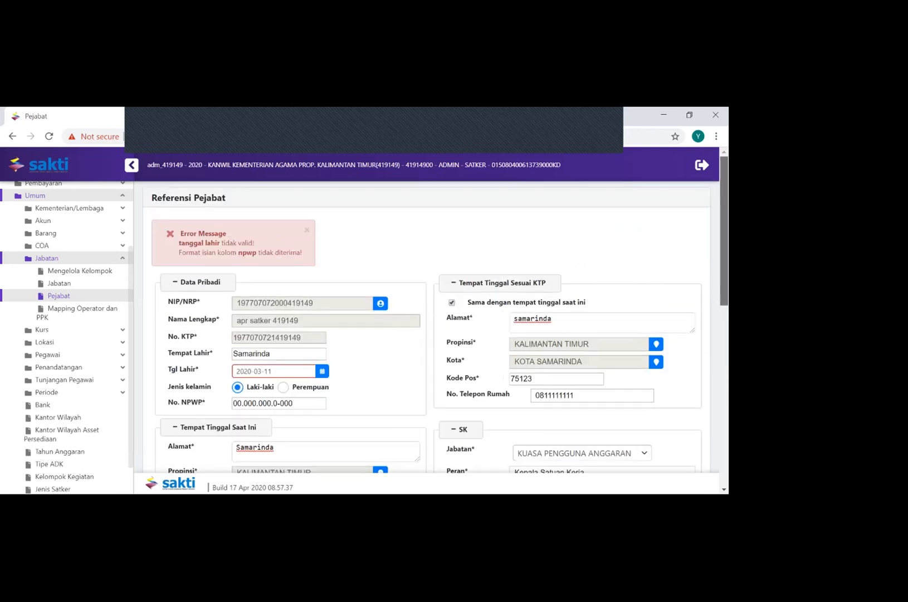
Replace the official's Tgl Lahir under Data Pribadi with a valid date of birth and dismiss the error message
left_click_drag(723, 230, 723, 238)
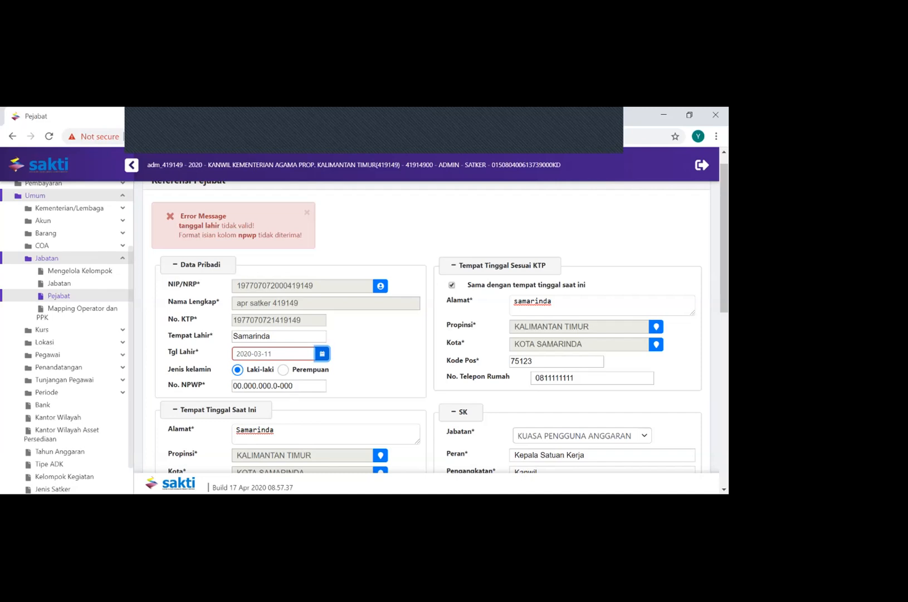
left_click(322, 353)
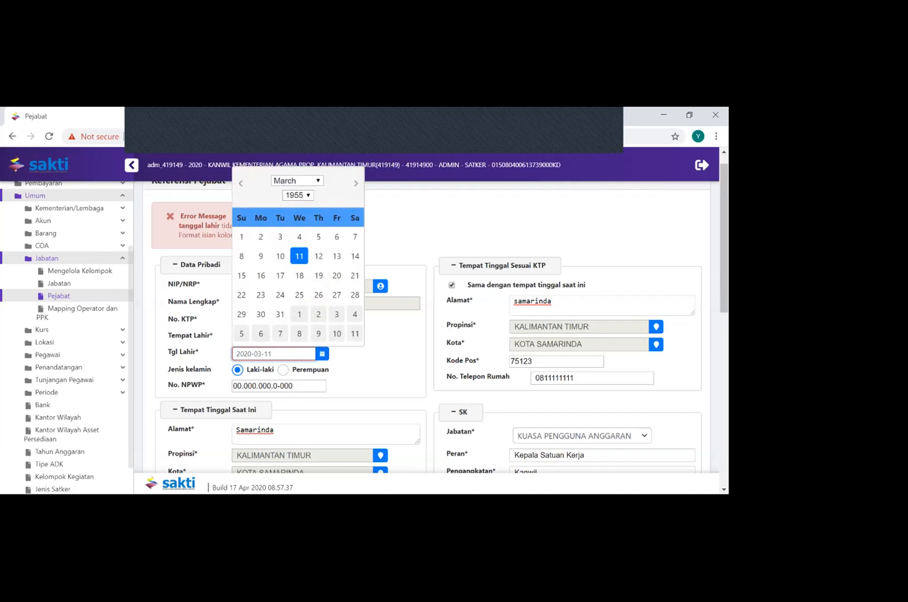
left_click(298, 194)
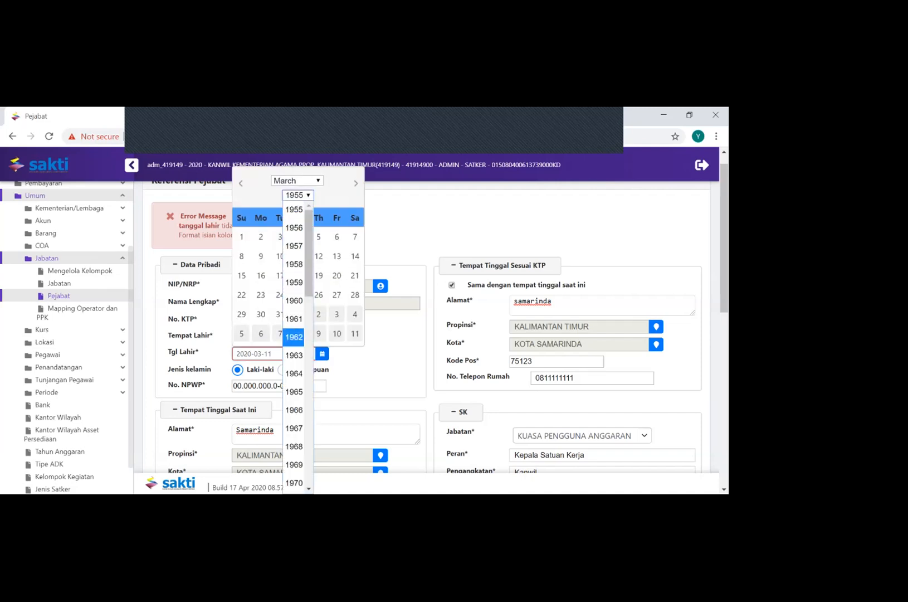
left_click(294, 337)
left_click(299, 294)
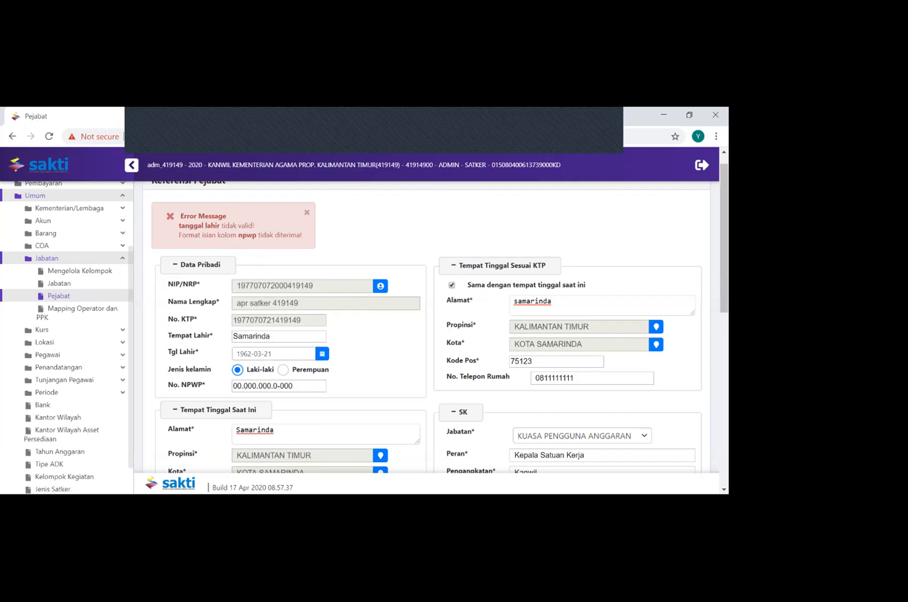
left_click(307, 212)
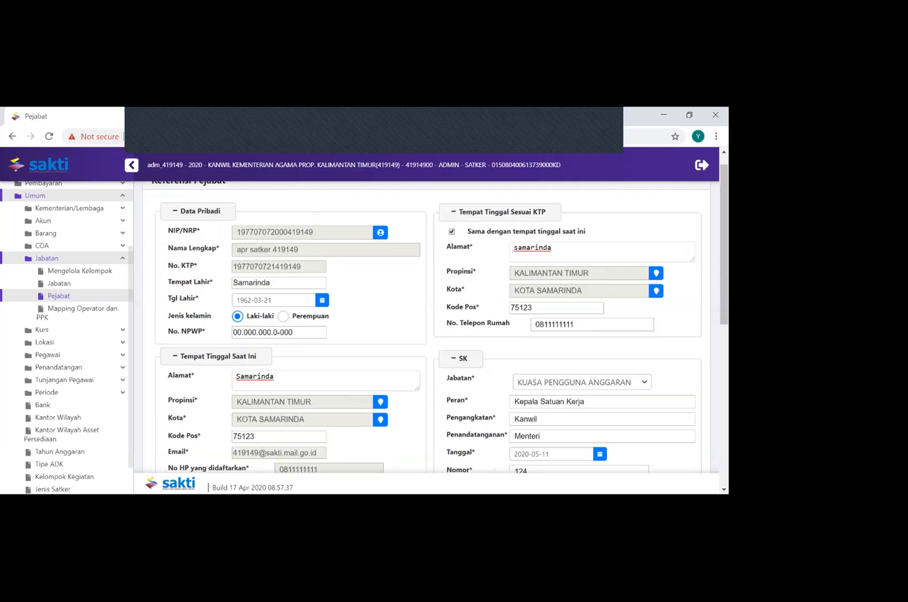
Change the final three digits of the official's No. NPWP and try to save the record again
double_click(281, 332)
type("311")
mouse_move(723, 223)
left_mouse_down()
mouse_move(724, 261)
mouse_move(724, 231)
left_mouse_up()
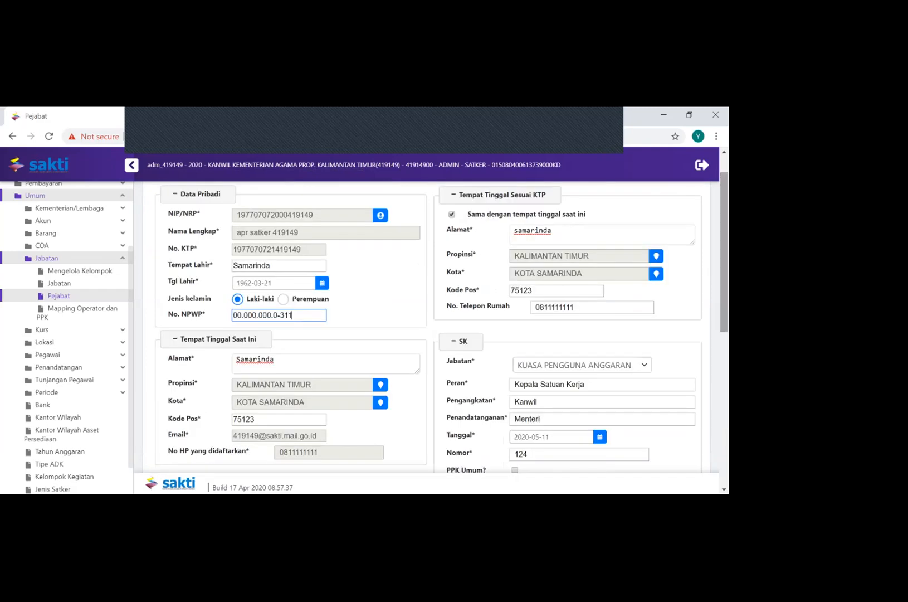
key("BackSpace")
key("BackSpace")
key("BackSpace")
type("07")
key("BackSpace")
type("311")
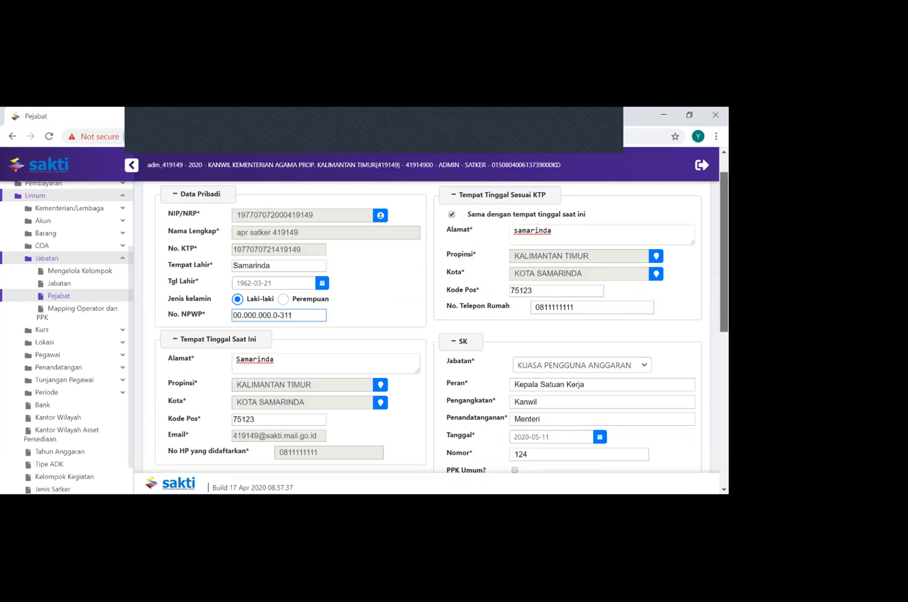
scroll(426, 335, "down", 3)
left_click(239, 446)
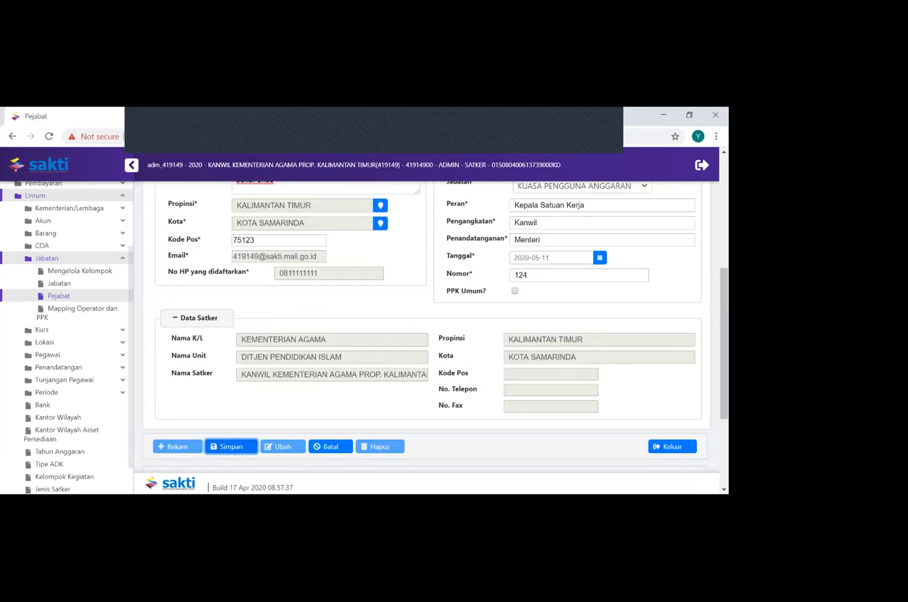
Reset the final three digits of the official's No. NPWP to zeros
left_click_drag(723, 348, 724, 299)
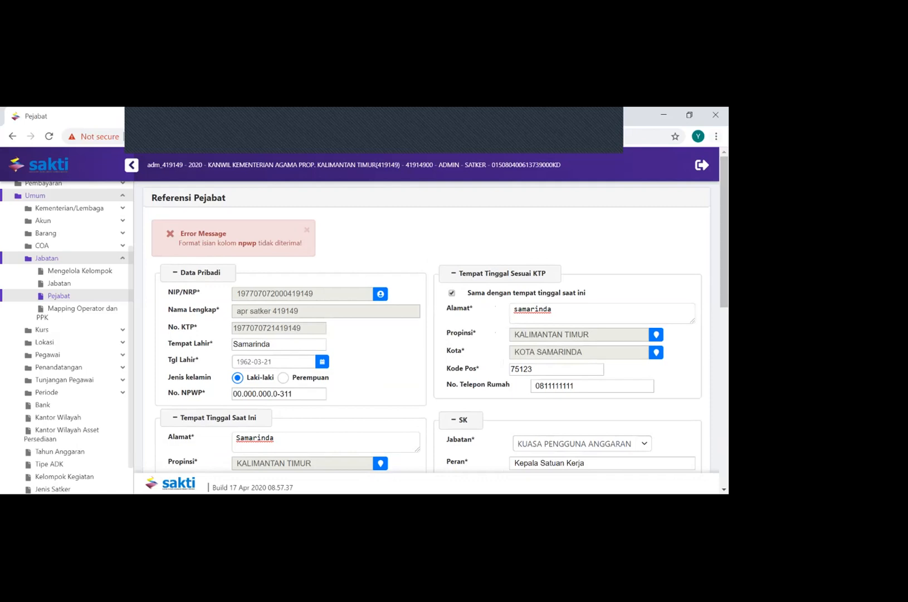
left_click(300, 394)
key("BackSpace")
key("BackSpace")
key("BackSpace")
type("000")
Examine the format of the No. NPWP entry and review the rest of the form down to Tabel Pejabat
double_click(260, 394)
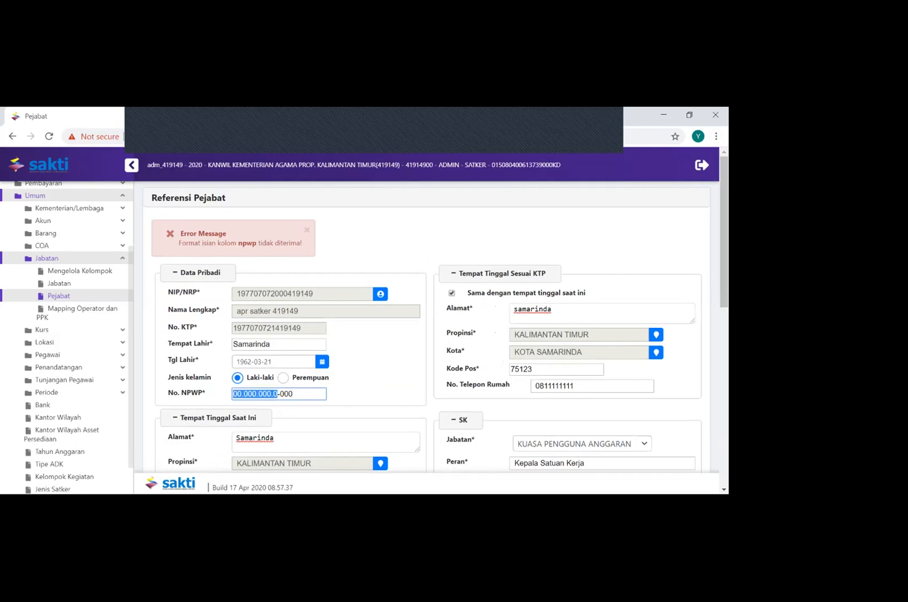
left_click(272, 394)
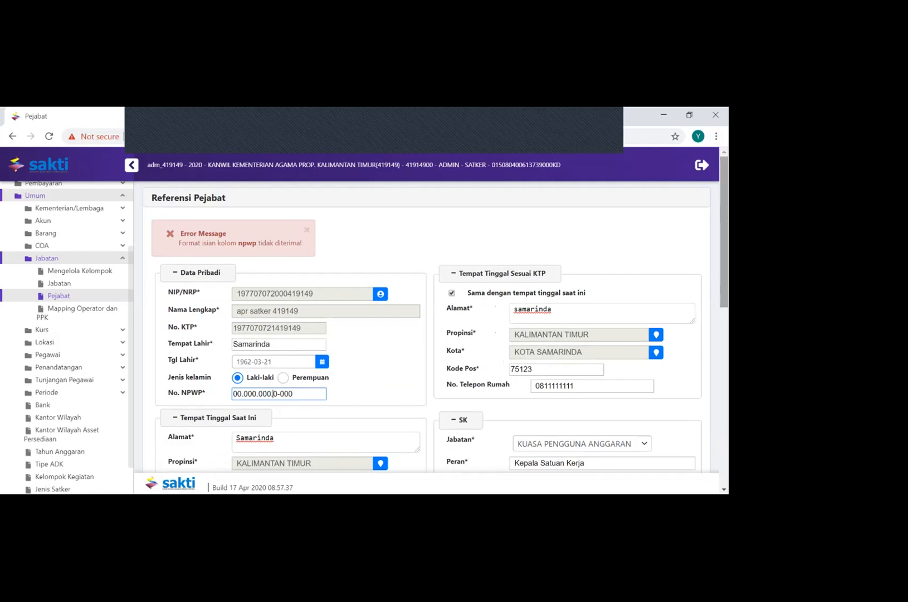
scroll(273, 394, "down", 1)
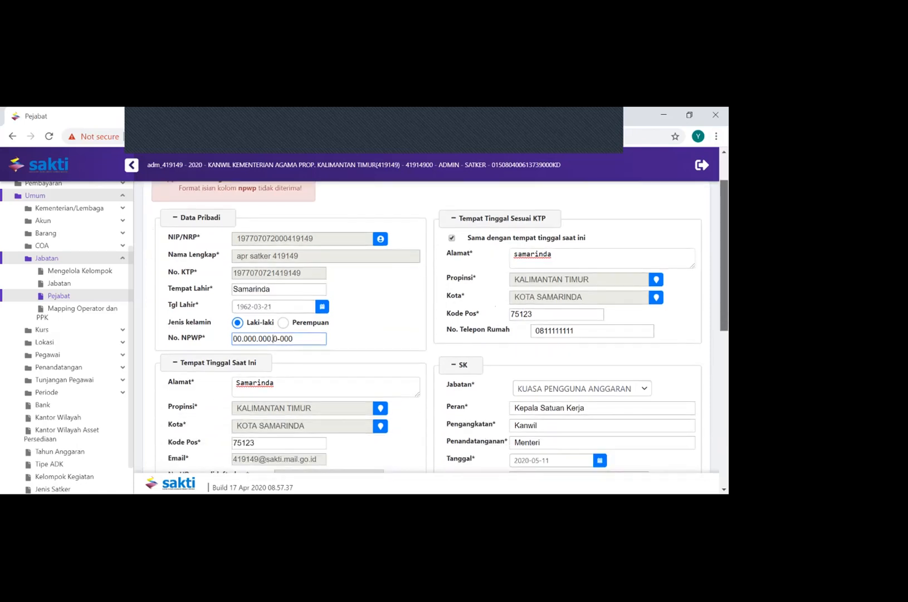
scroll(434, 328, "down", 1)
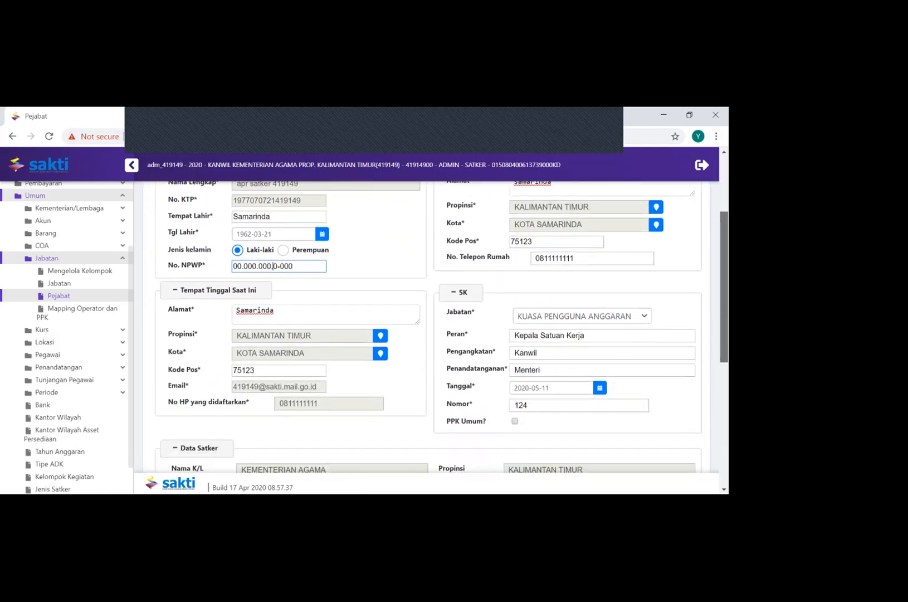
scroll(434, 329, "up", 2)
scroll(434, 329, "up", 1)
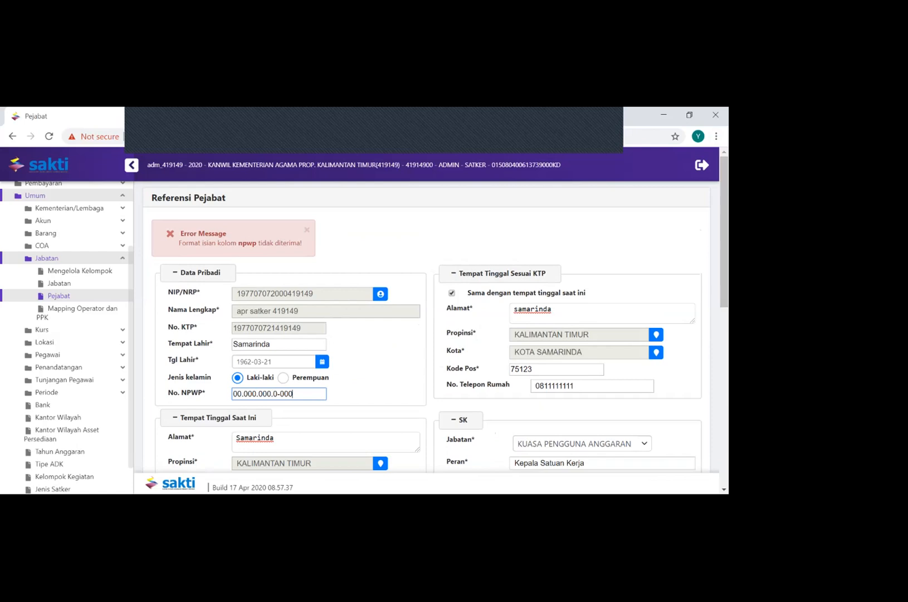
key("Left")
key("Left")
key("Left")
key("Left")
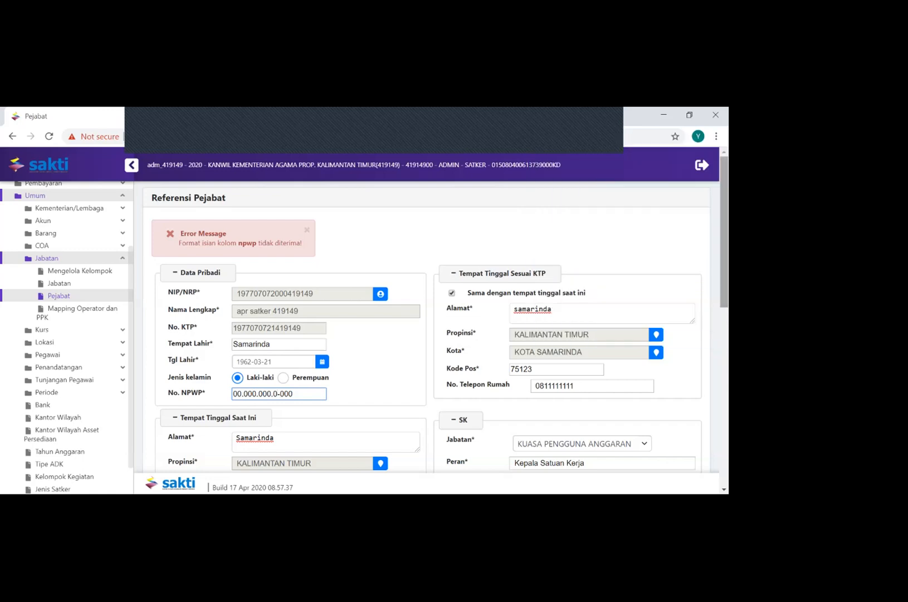
left_click_drag(724, 226, 723, 394)
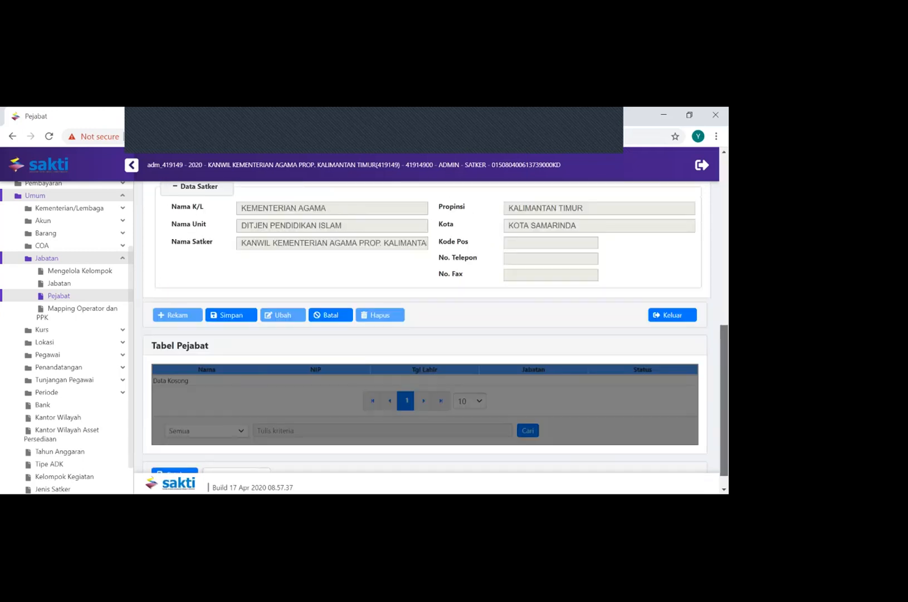
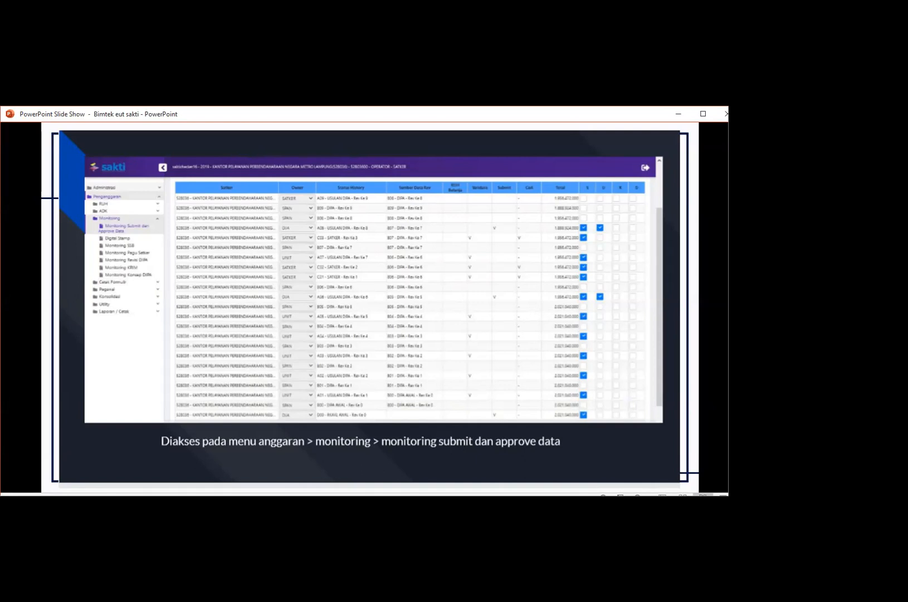
Leave the slide show, switch to the SAKTI web application and view Monitoring Submit dan Approve Data under Penganggaran
key("Escape")
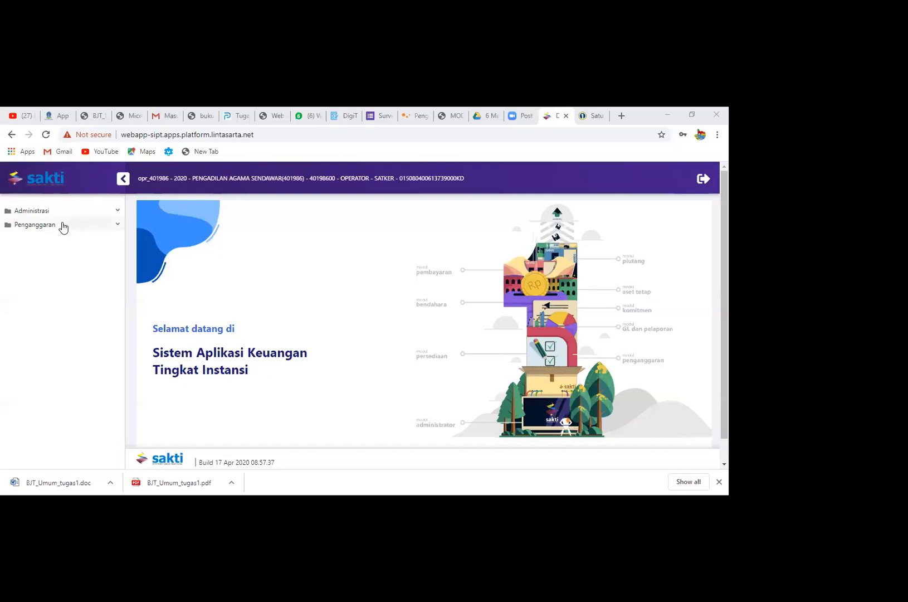
left_click(61, 226)
left_click(85, 262)
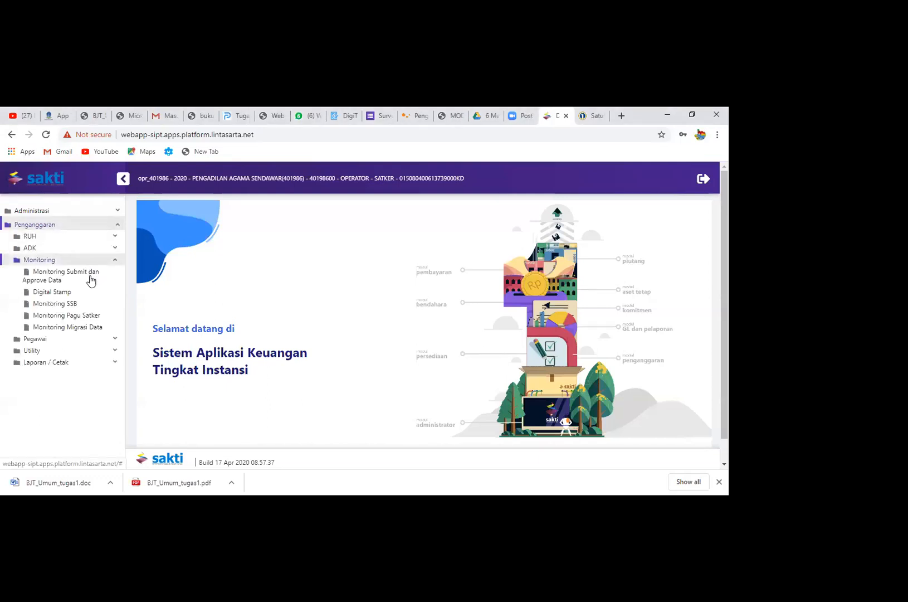
left_click(90, 280)
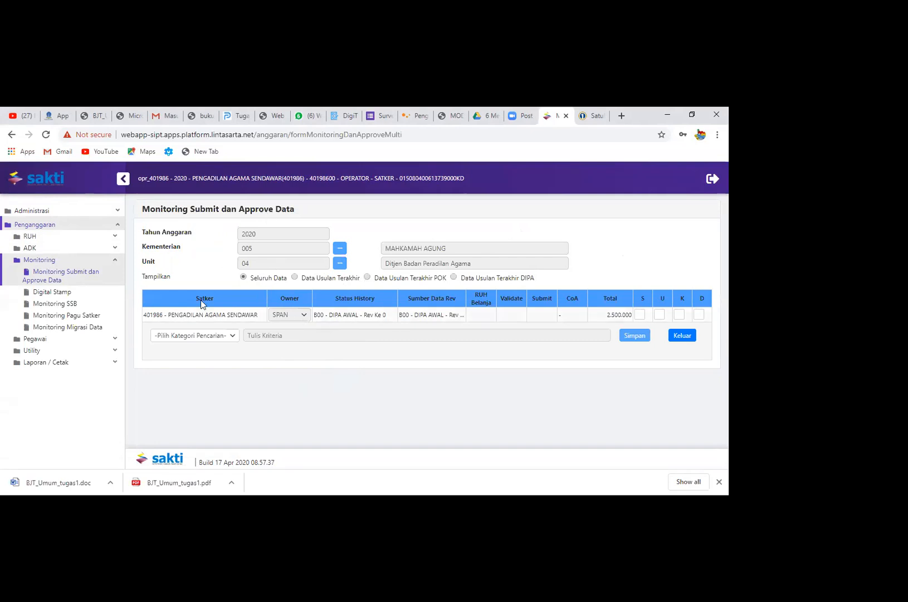
Copy the DIPA AWAL revision 0 data as a Revisi Satker (POK) and review it in Monitoring Submit dan Approve Data
left_click(116, 351)
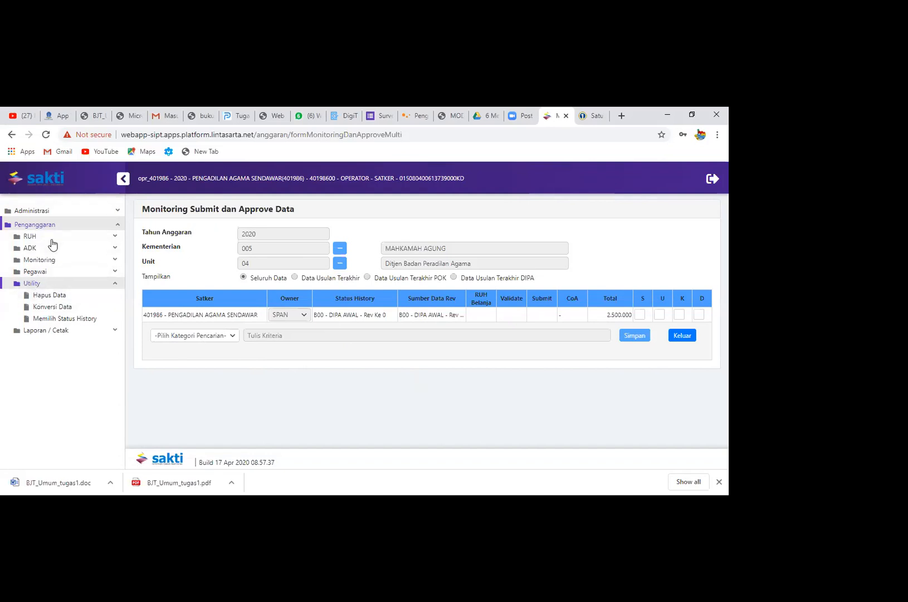
left_click(80, 321)
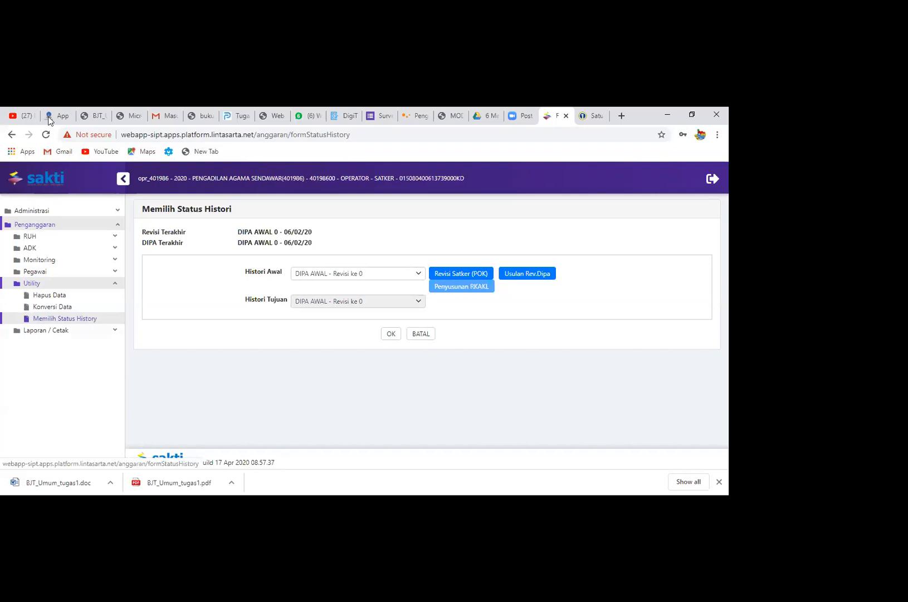
left_click(464, 274)
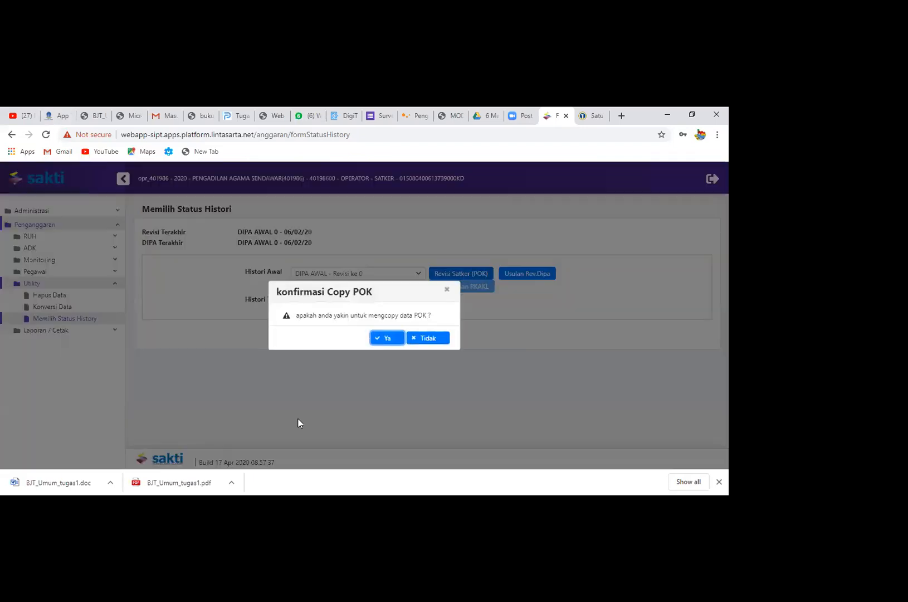
left_click(376, 341)
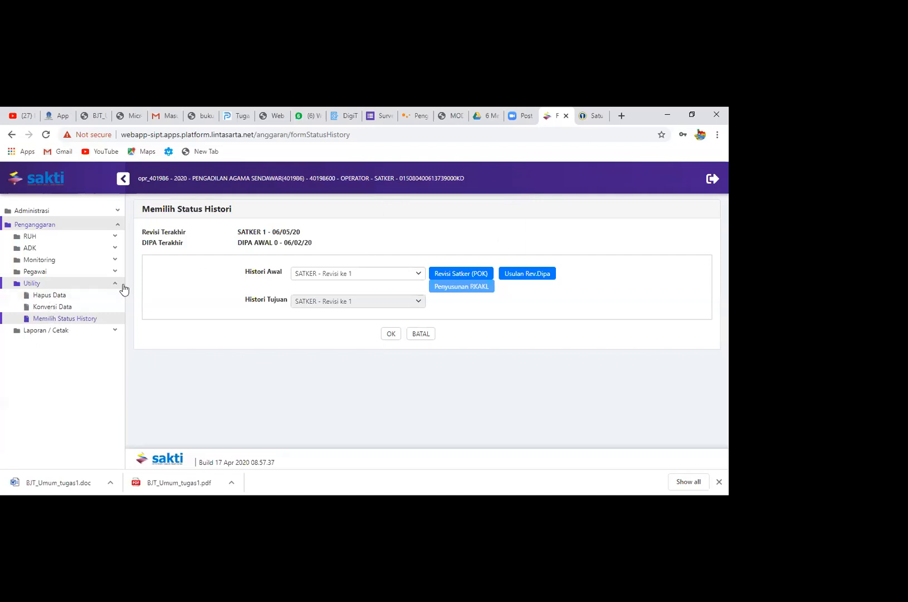
left_click(58, 261)
left_click(78, 281)
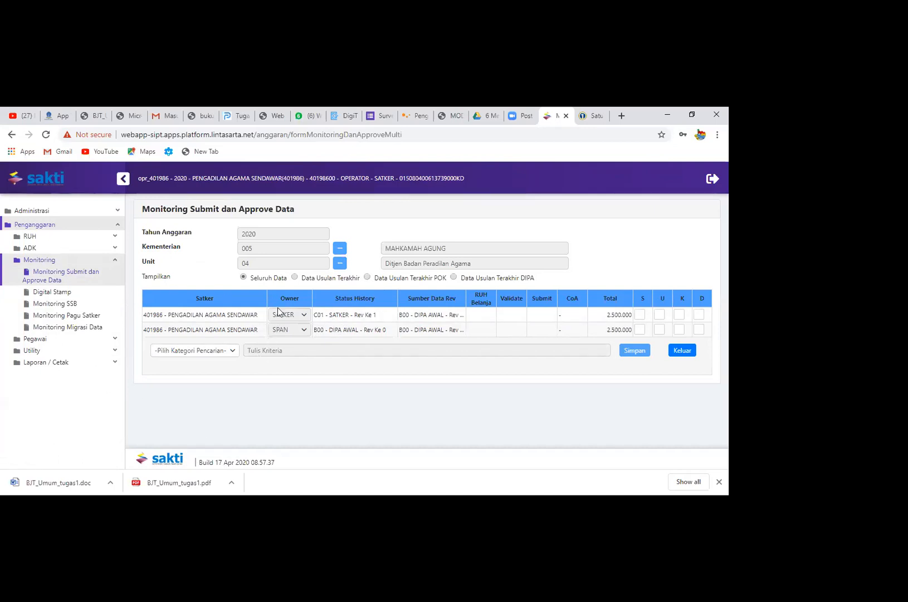
Load the Belanja data of satker 401986 PENGADILAN AGAMA SENDAWAR for editing
left_click(76, 238)
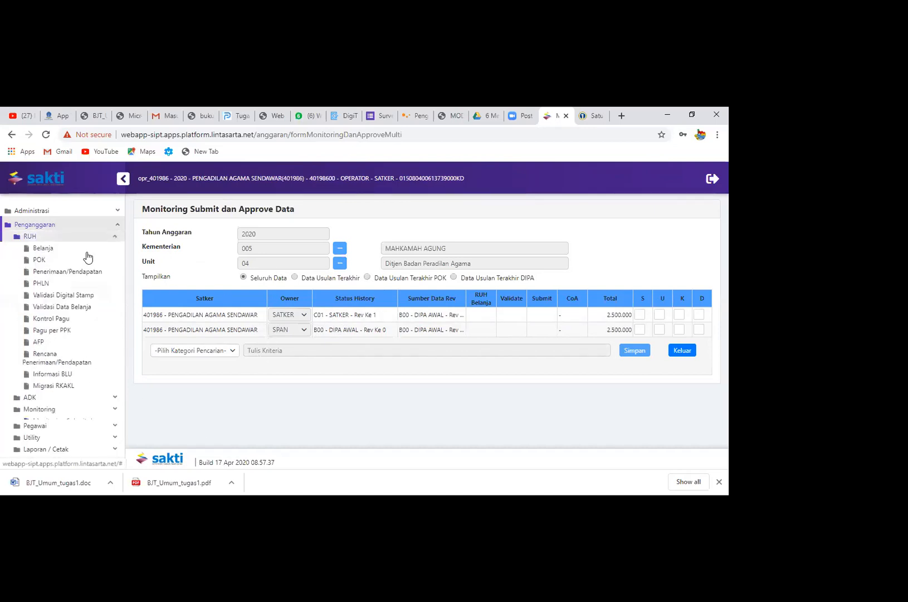
left_click(71, 249)
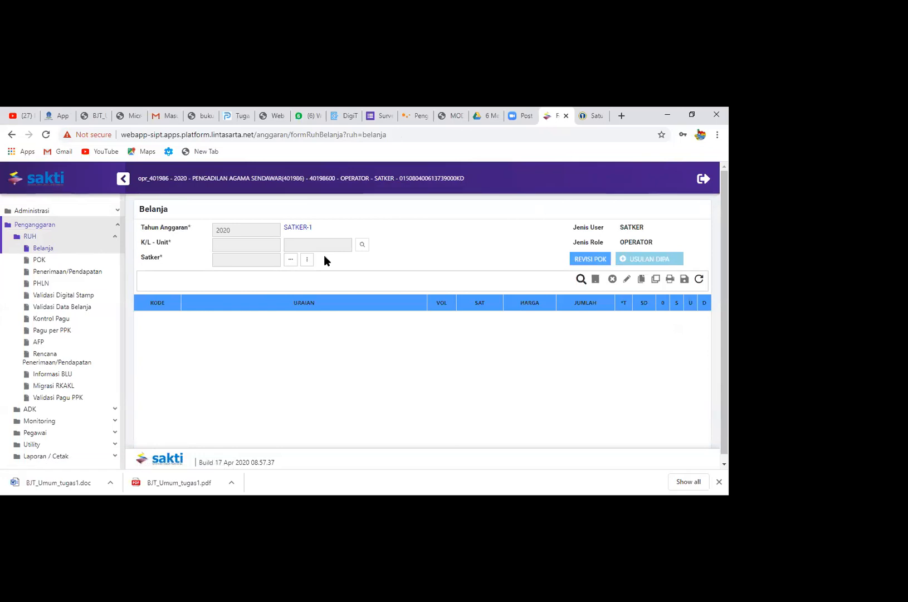
left_click(307, 259)
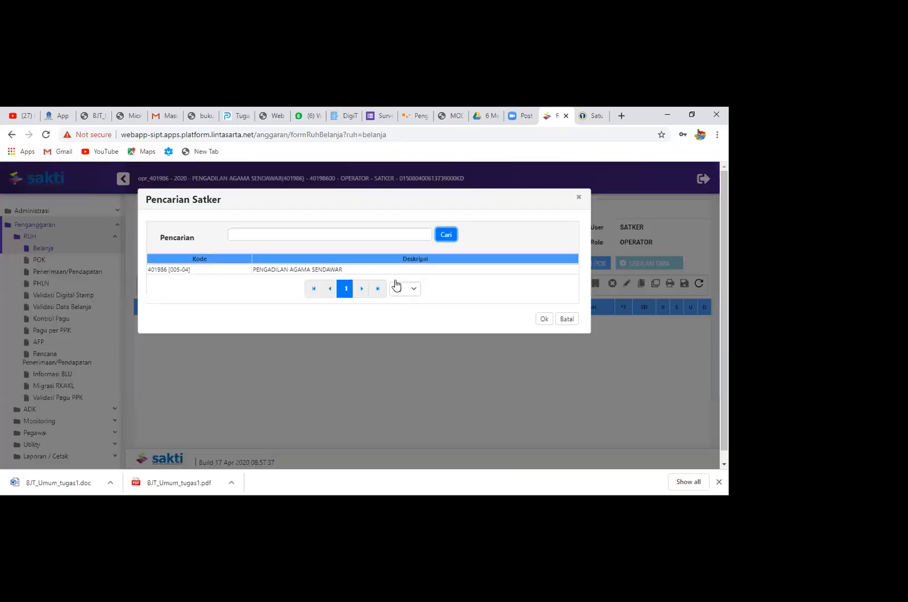
left_click(389, 270)
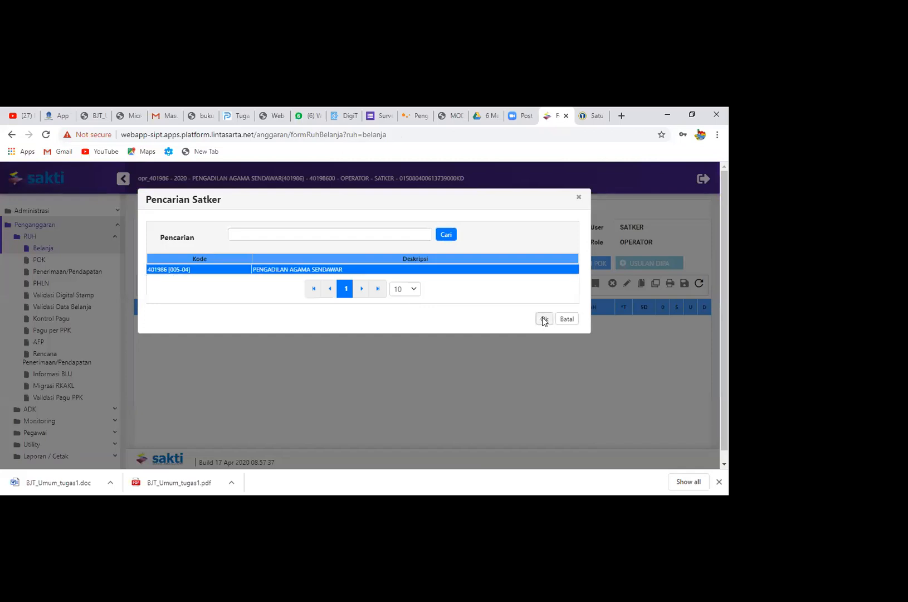
left_click(544, 319)
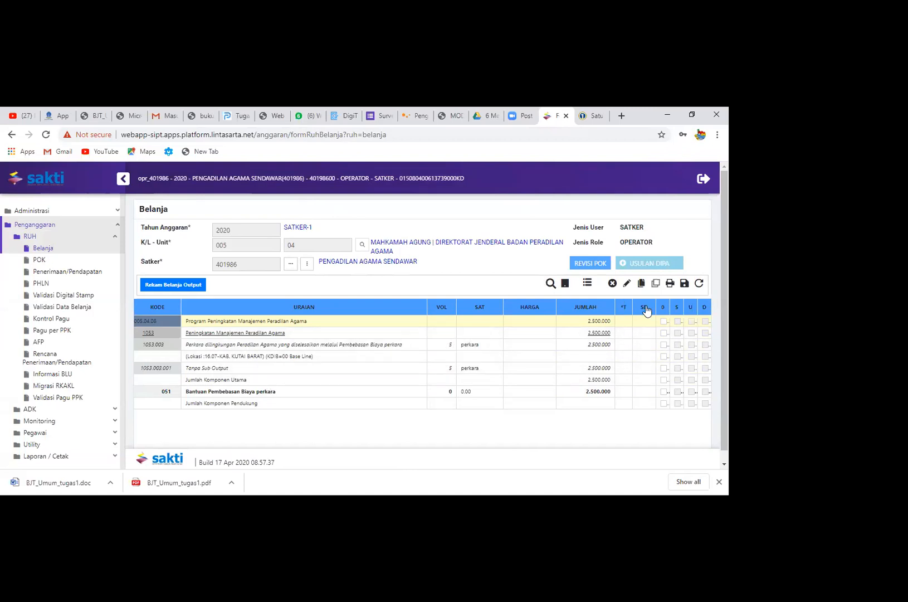
Expand the whole Belanja table down to its detail items with Tayangkan Semua
left_click(587, 284)
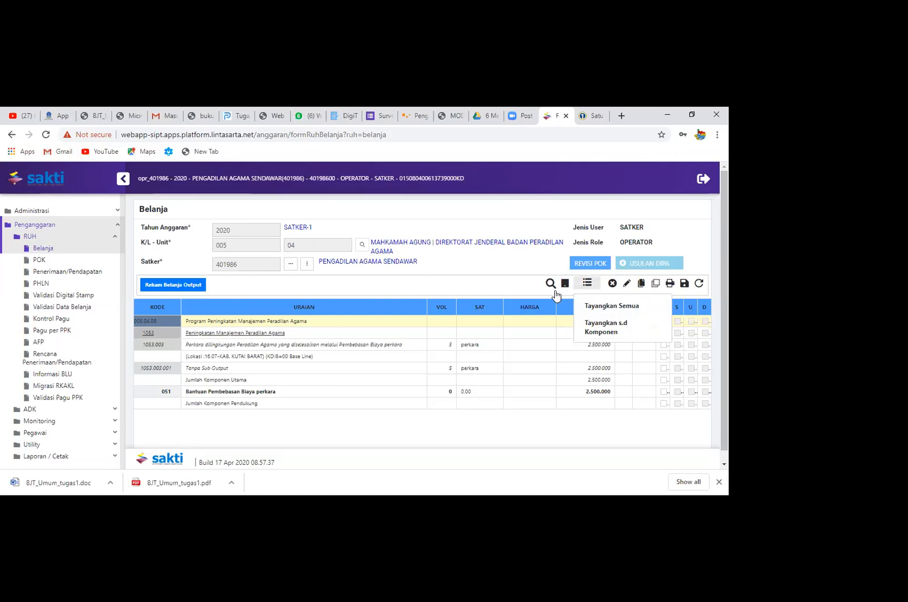
left_click(598, 307)
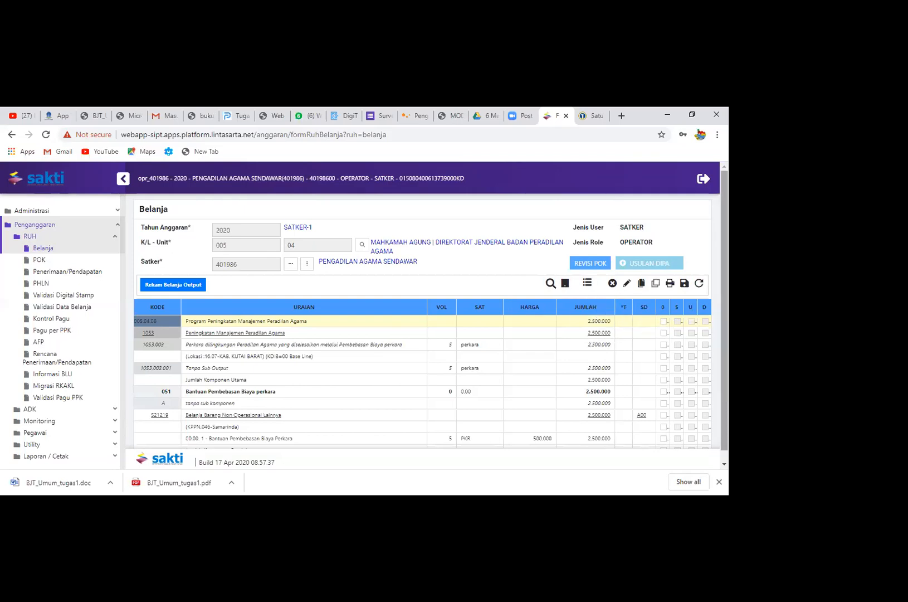
scroll(428, 317, "down", 1)
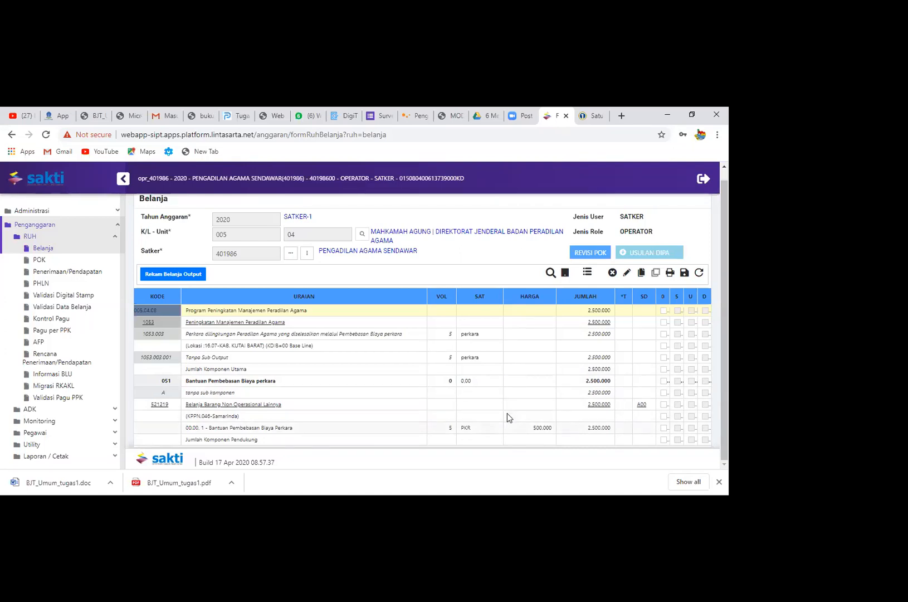
Collapse and expand account 521219 Belanja Barang Non Operasional Lainnya to examine its detail rows
triple_click(273, 406)
left_click(273, 407)
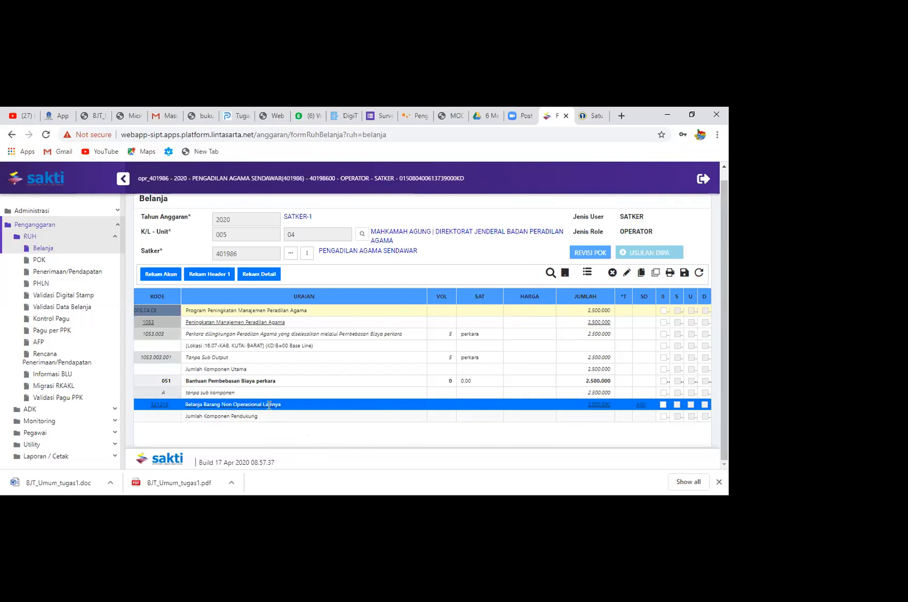
left_click(170, 407)
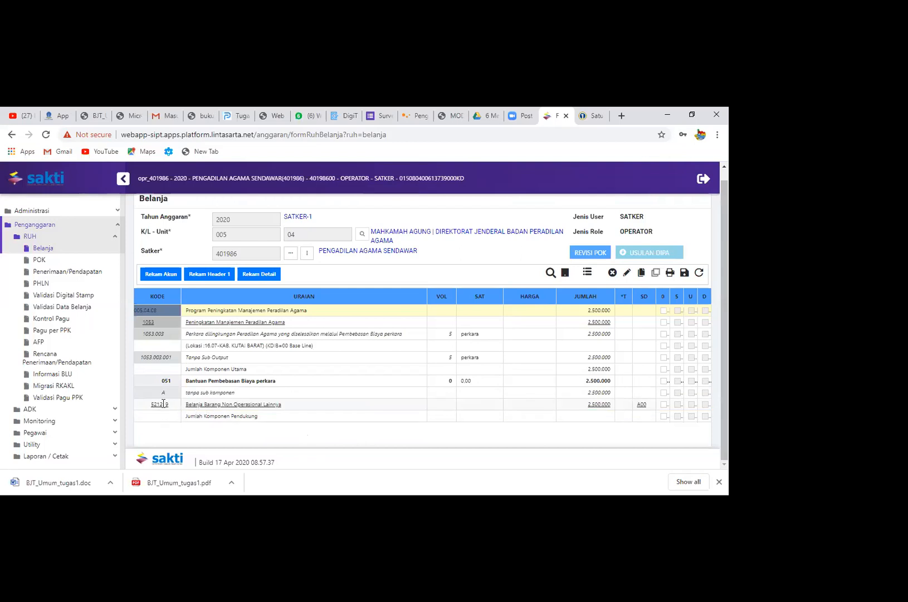
left_click(162, 405)
double_click(191, 407)
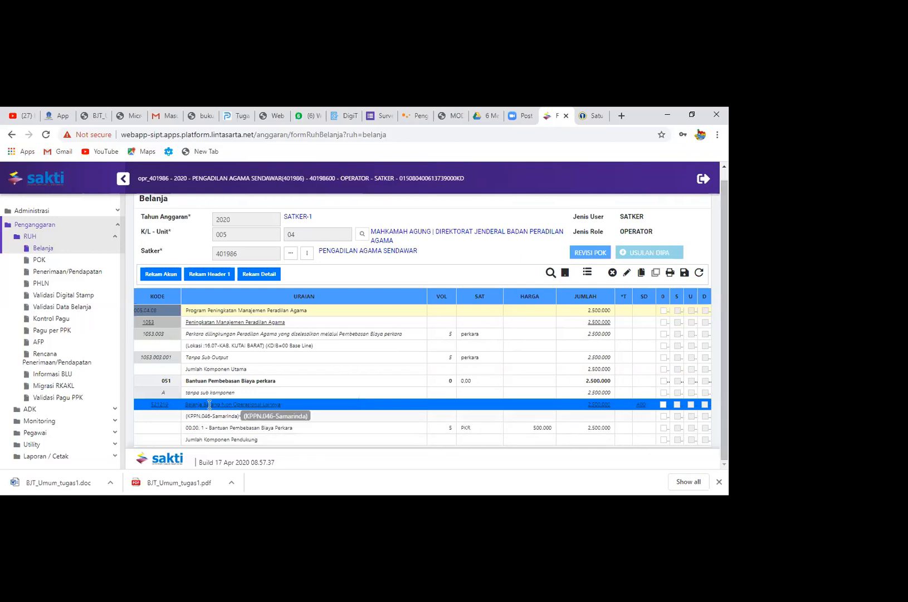
left_click(174, 405)
left_click(169, 405)
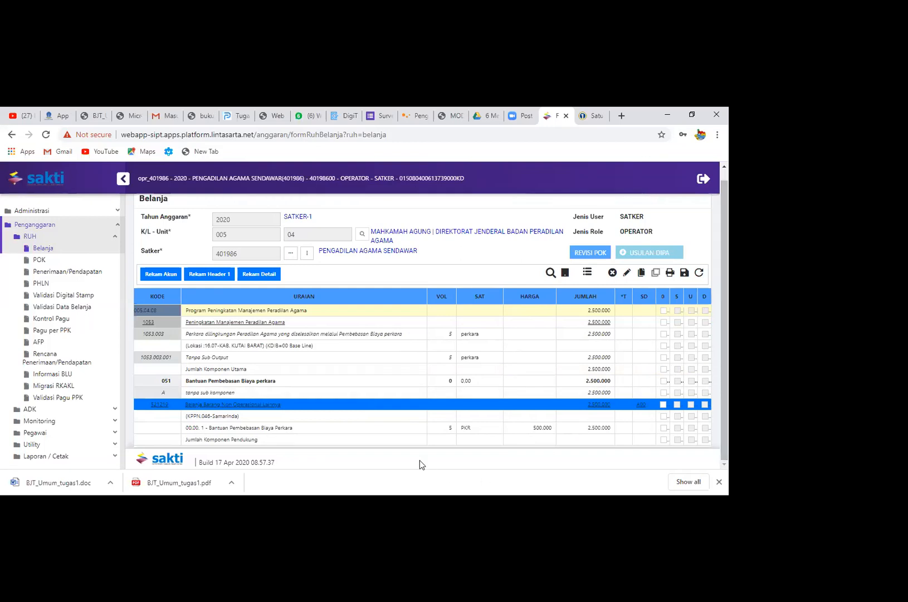
Set the Harga Satuan of the Bantuan Pembebasan Biaya Perkara item to 400.000
left_click(375, 429)
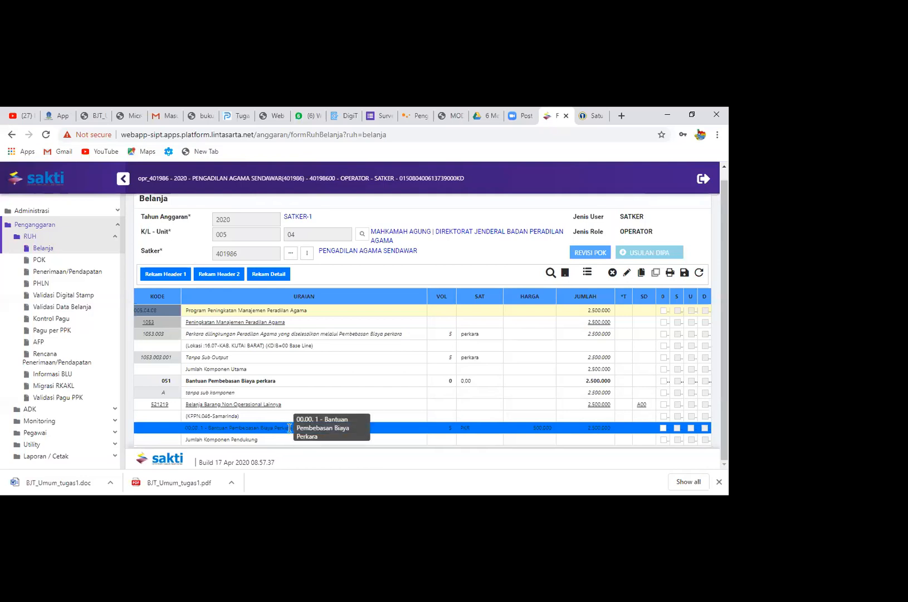
double_click(399, 427)
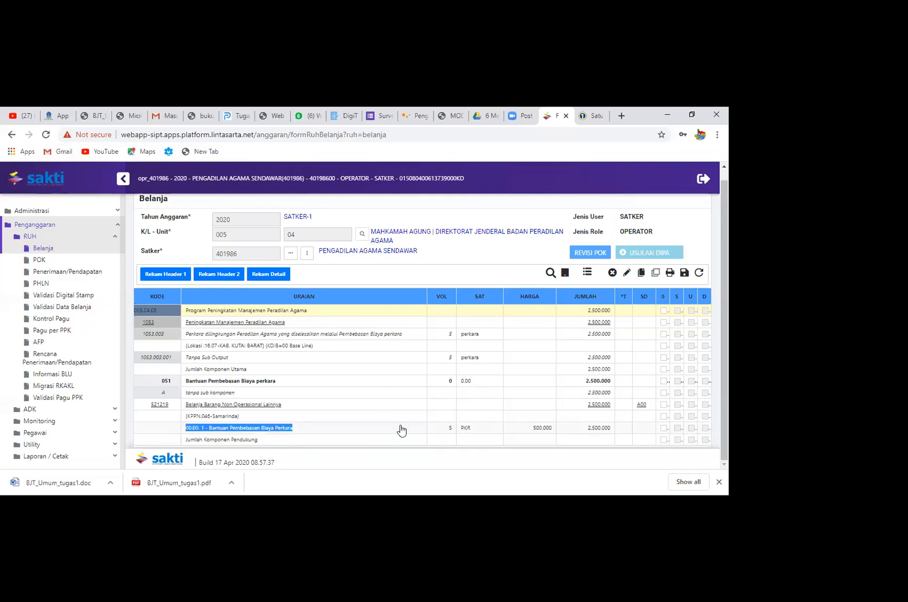
left_click(258, 428)
left_click(258, 428)
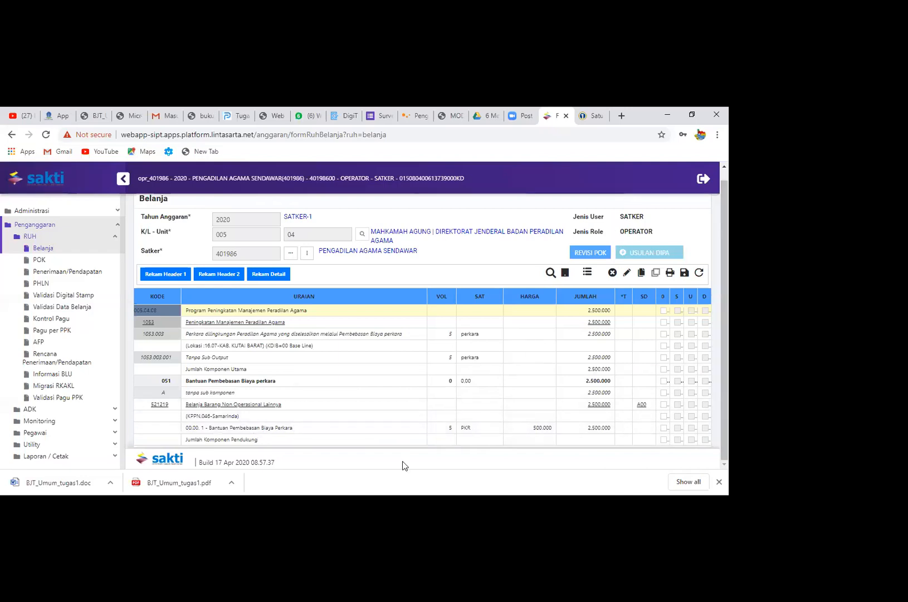
left_click(310, 429)
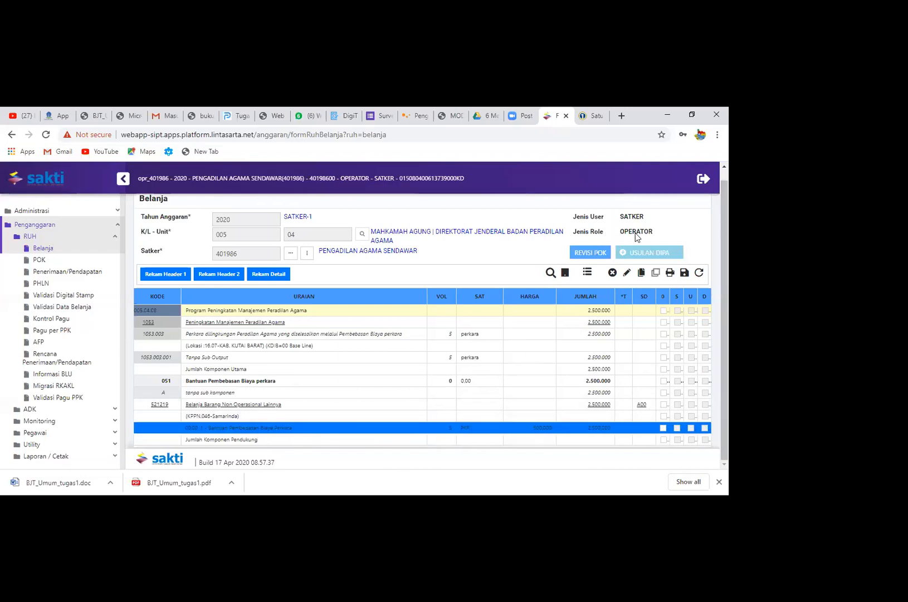
left_click(624, 273)
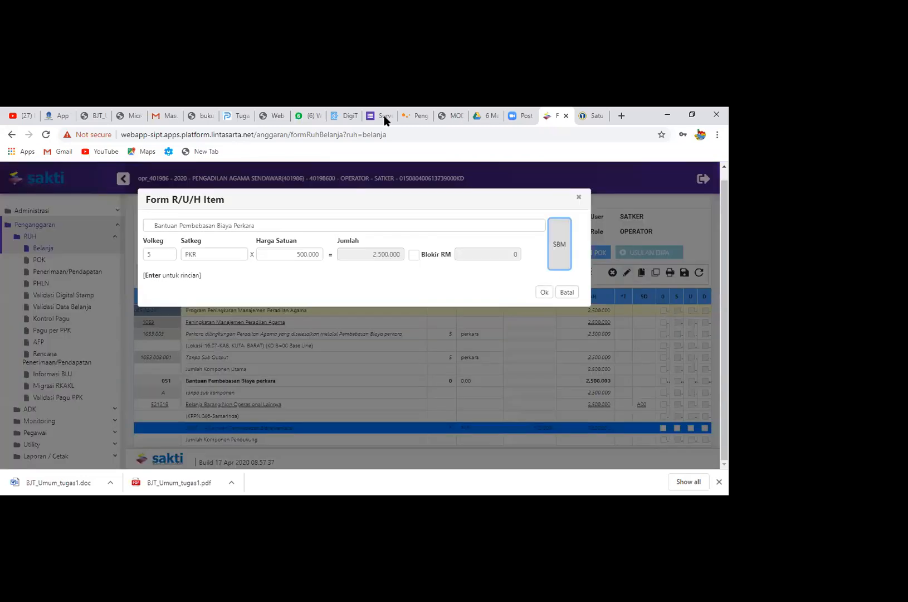
left_click(300, 254)
key("BackSpace")
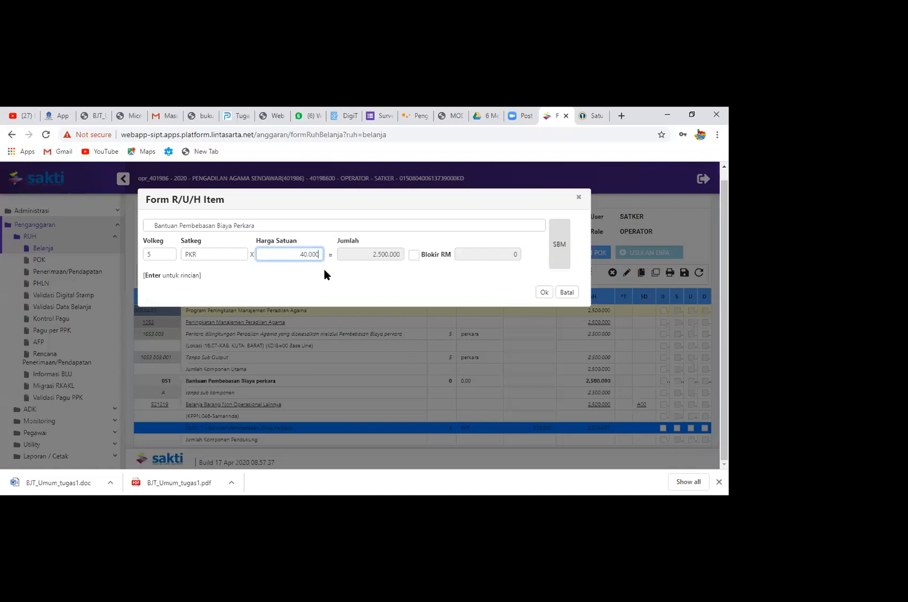
left_click(421, 290)
left_click(546, 292)
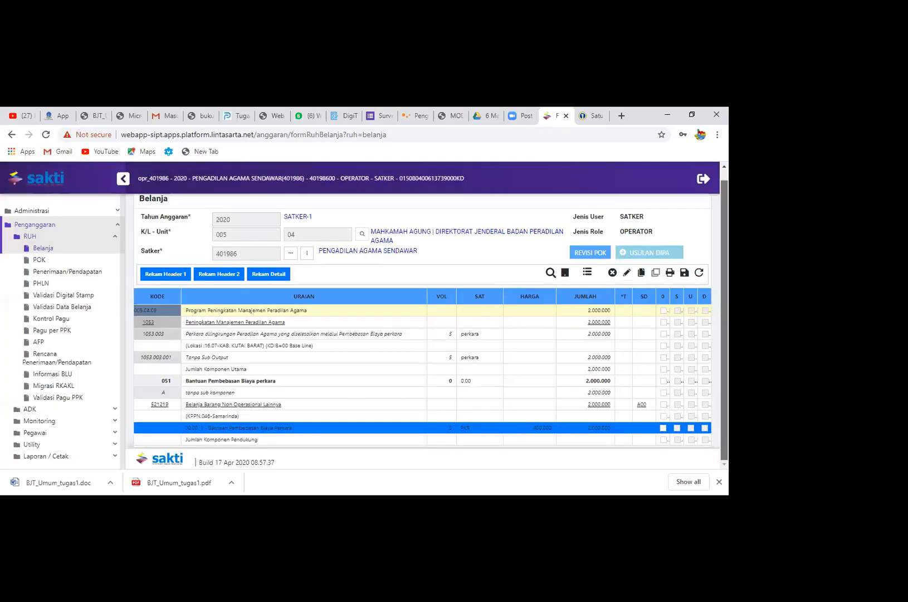
Add the Belanja Barang account 521111 Belanja Keperluan Perkantoran after account 521219
left_click(314, 402)
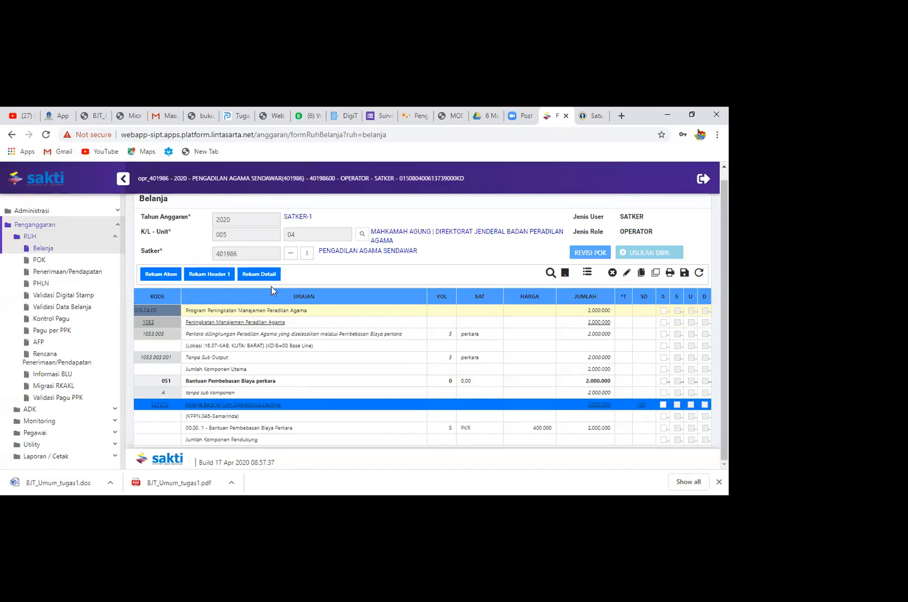
left_click(159, 274)
left_click(267, 230)
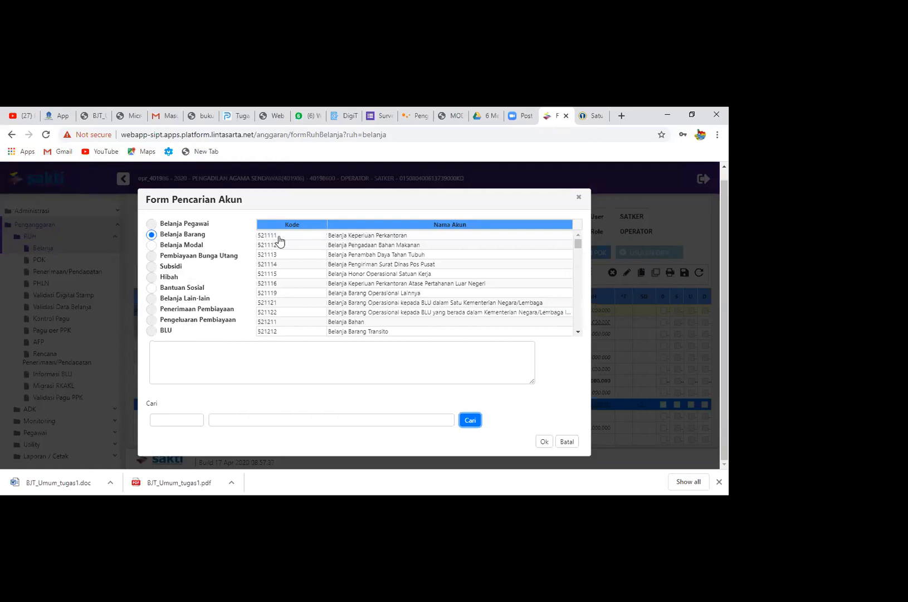
left_click(332, 235)
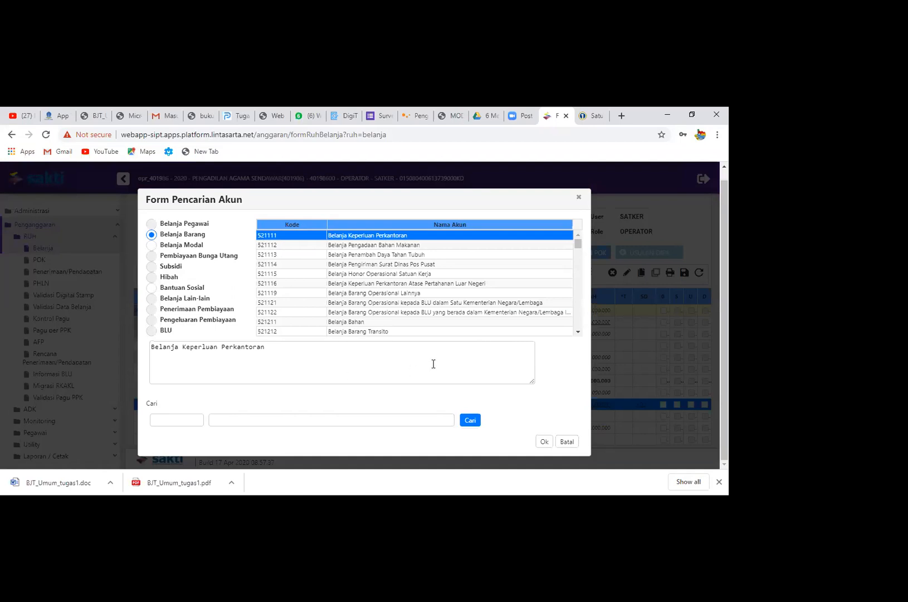
left_click(543, 442)
left_click_drag(586, 274, 589, 413)
left_click(533, 426)
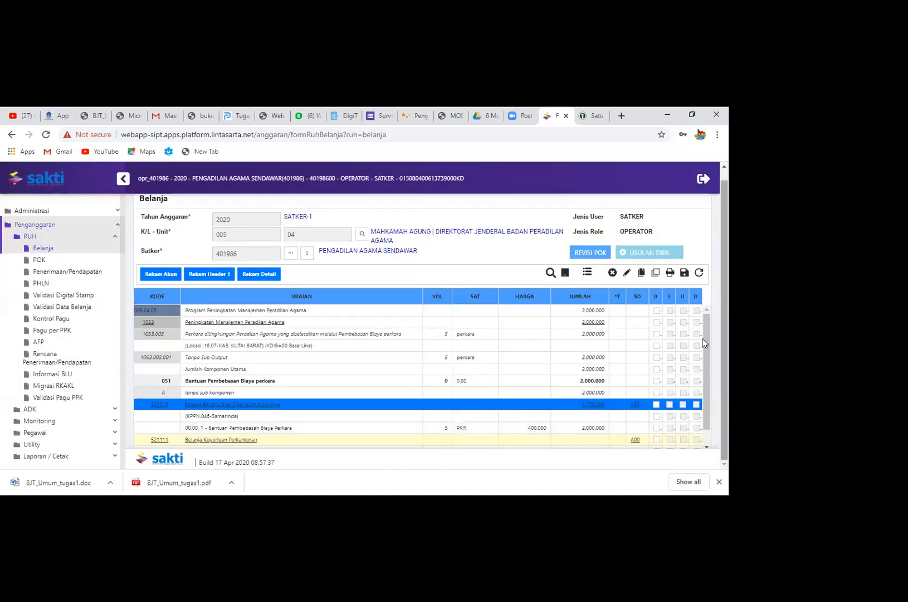
Start a detail record under account 521111 Belanja Keperluan Perkantoran with the Uraian "Pengadaan lisensi zoom berbayar"
scroll(703, 339, "down", 1)
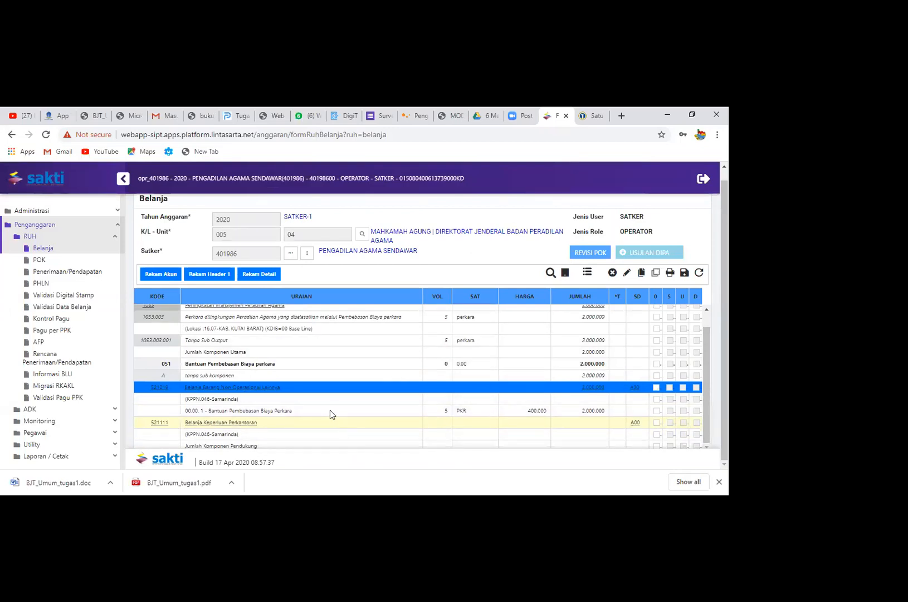
left_click(259, 426)
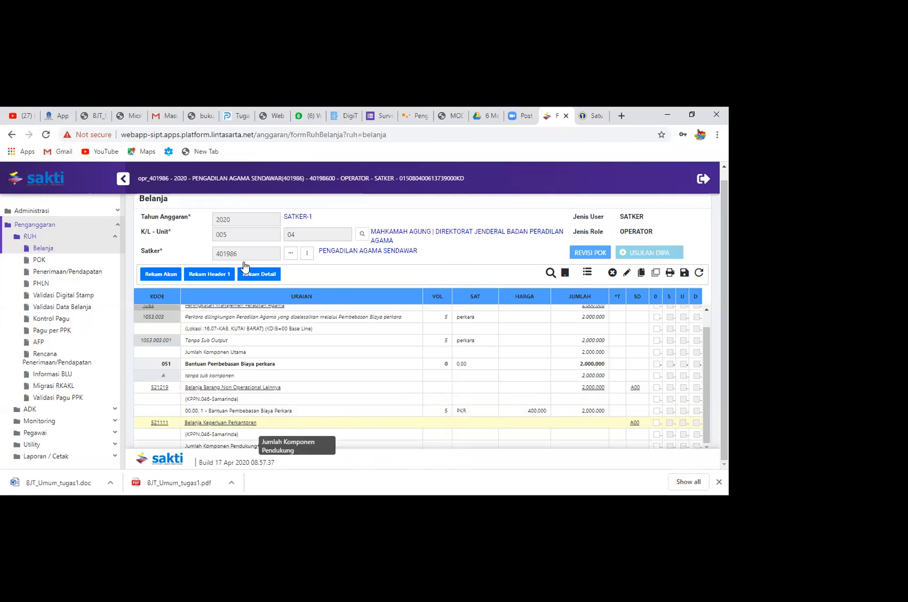
left_click(258, 275)
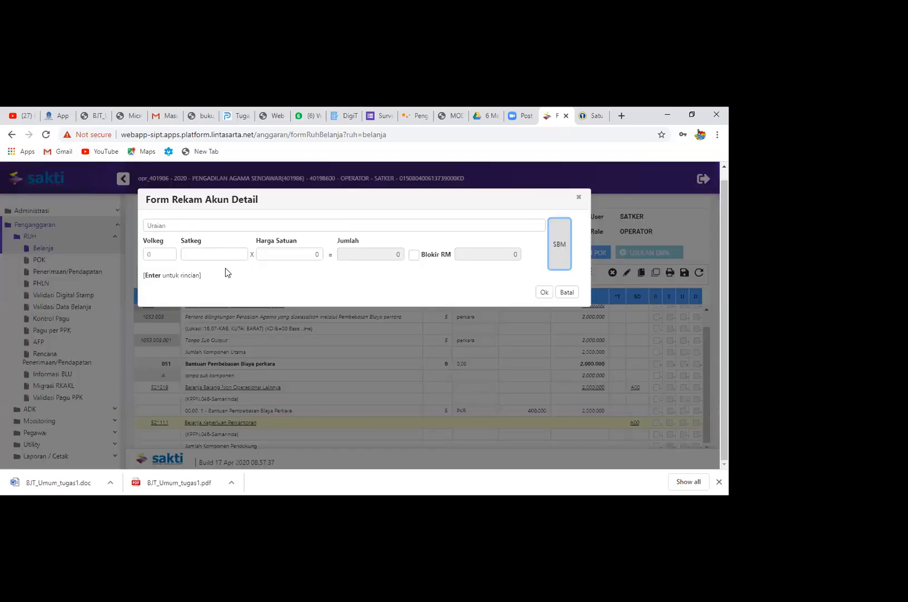
left_click(206, 224)
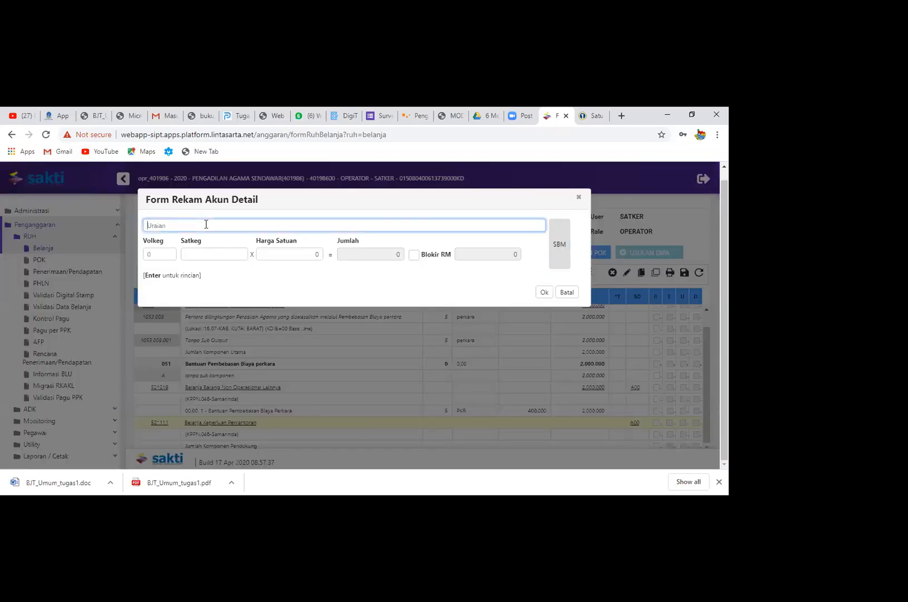
type("Pengadaan I")
type("isensi zoom berbayar")
Set the detail's Volkeg to 1, Satkeg to PAKET and Harga Satuan to 500.000, and accept the record
left_click(194, 258)
left_click(162, 254)
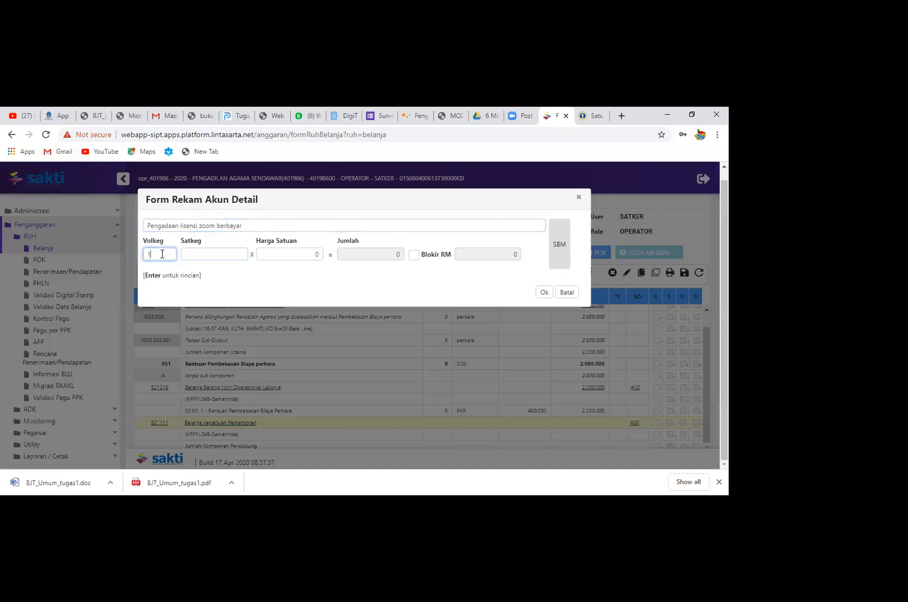
left_click(197, 257)
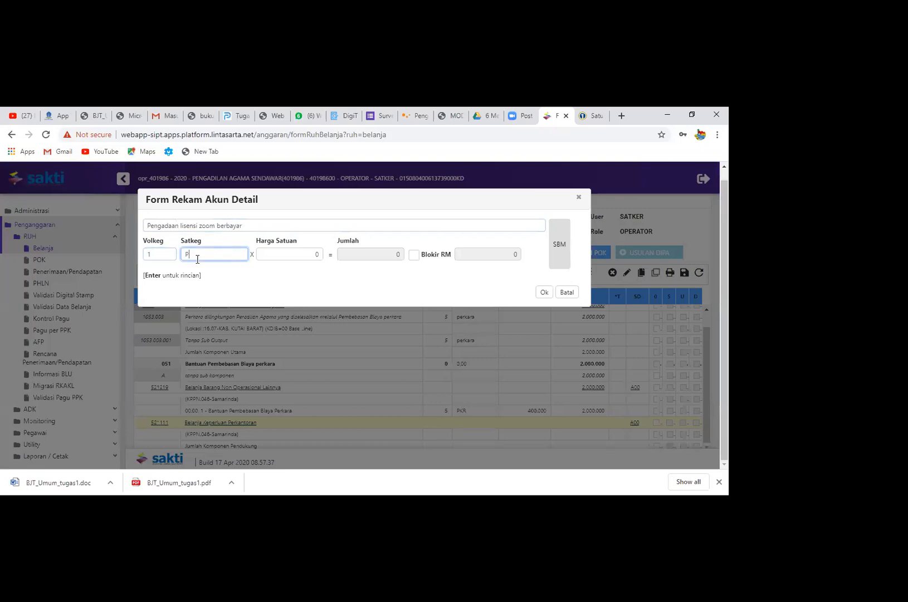
type("PAKET")
left_click(282, 257)
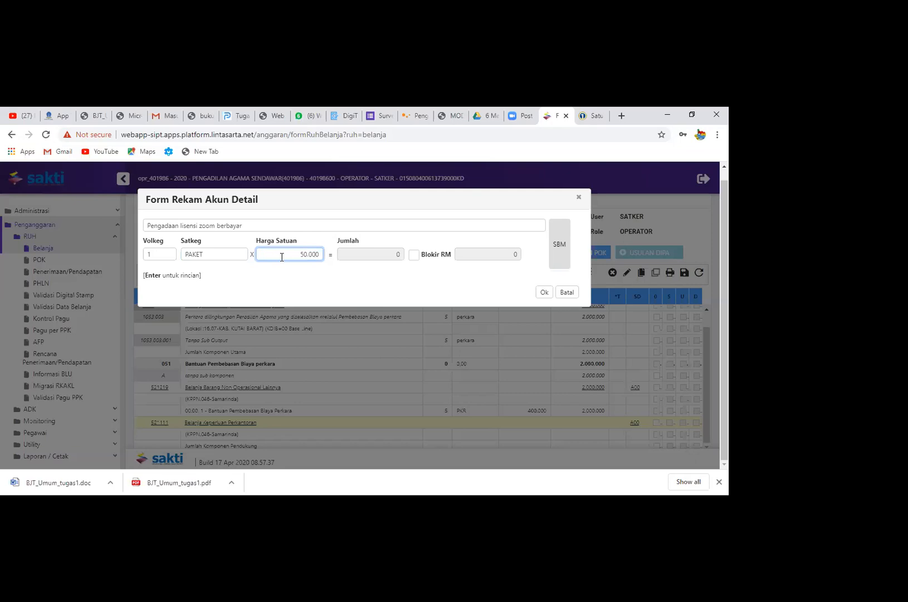
left_click(439, 294)
left_click(545, 292)
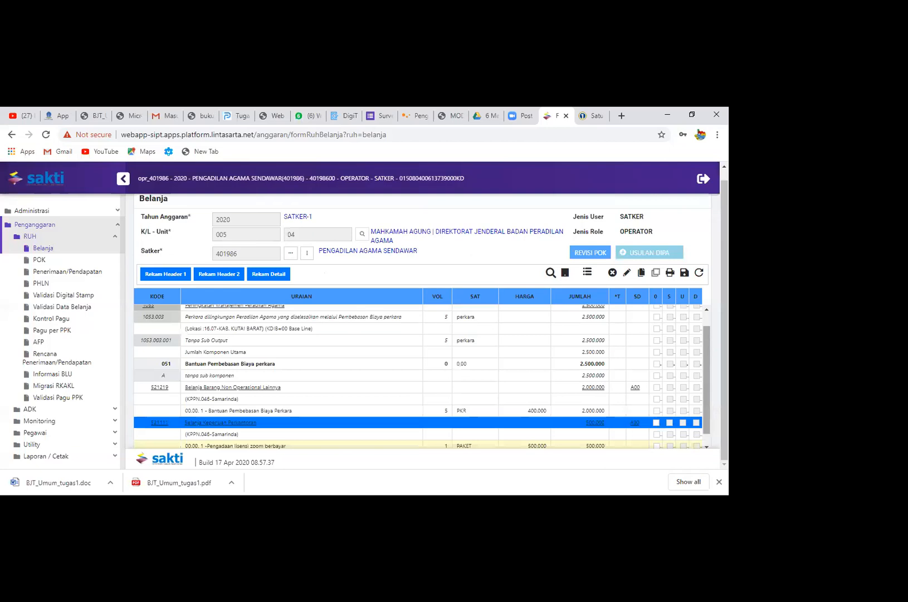
Save the revised Belanja data and confirm the changes, repeating the save once
scroll(613, 401, "down", 1)
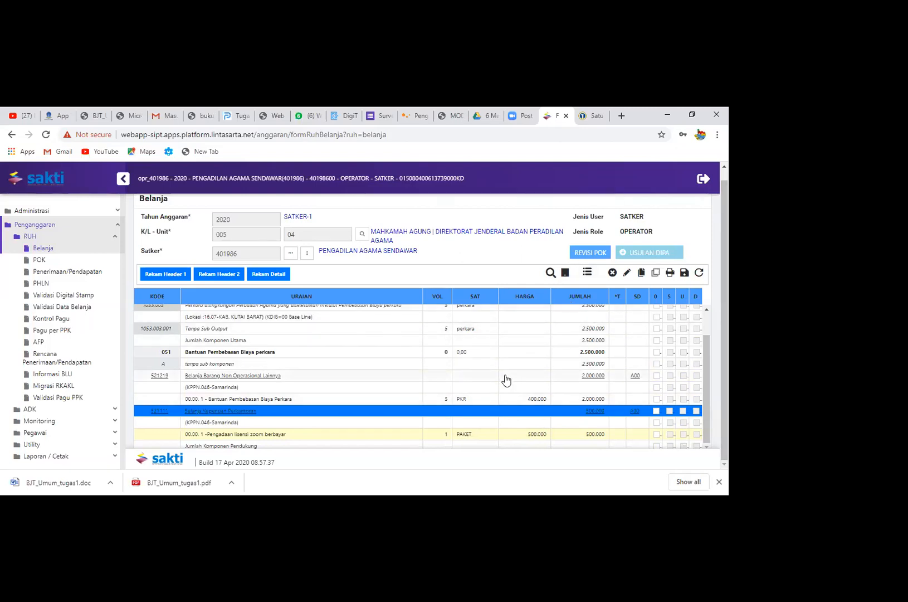
left_click(684, 272)
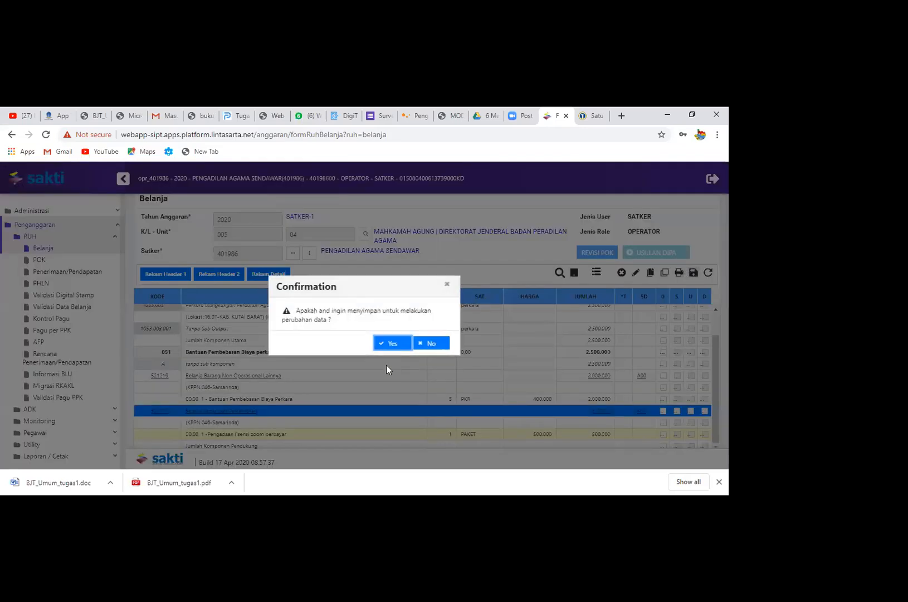
left_click(394, 347)
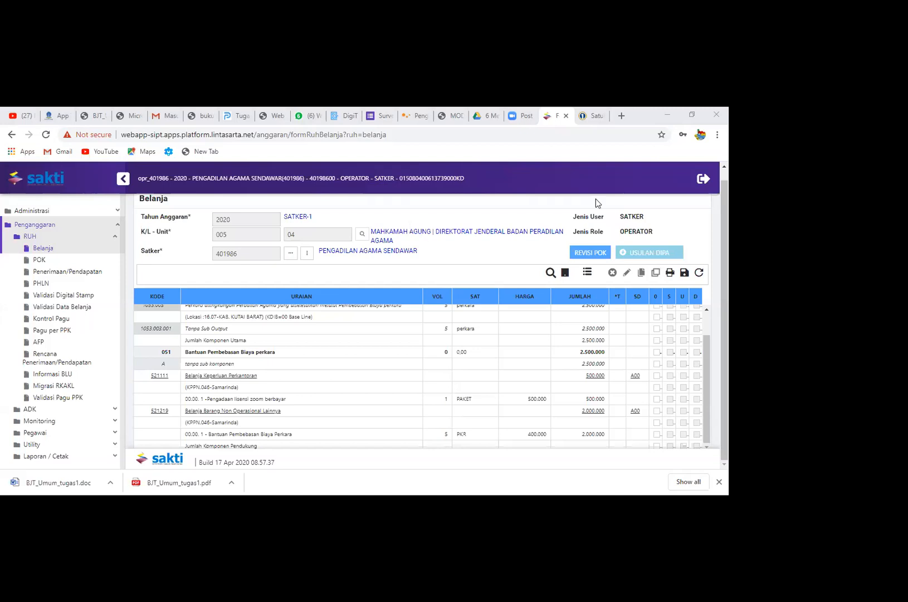
left_click(685, 273)
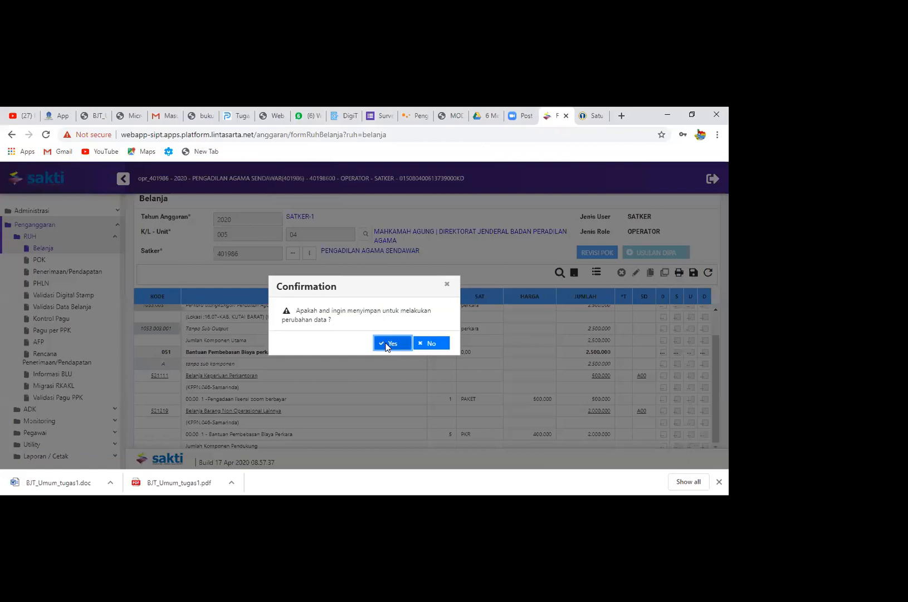
left_click(390, 343)
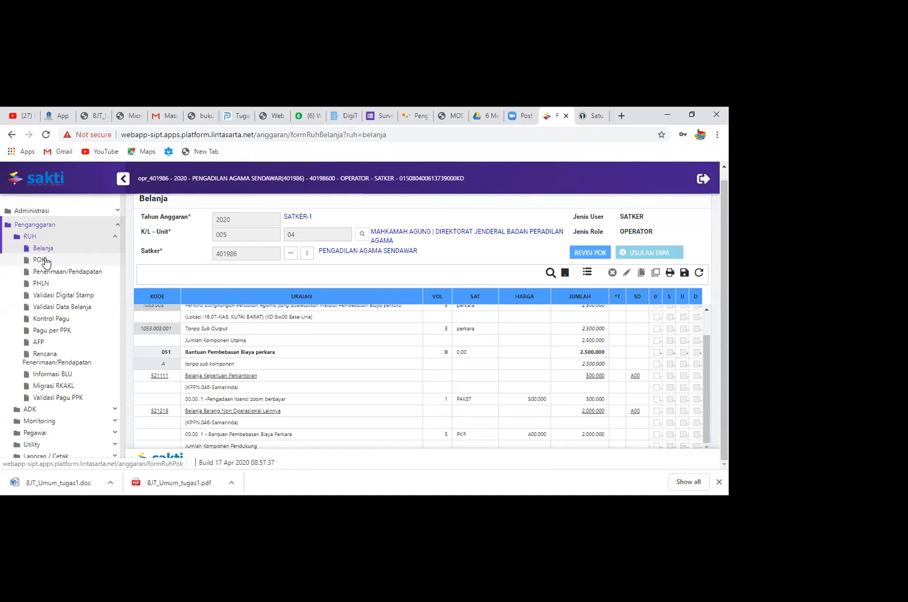
Load the POK of satker 401986 Pengadilan Agama Sendawar with output 1053.003 selected for display
left_click(44, 259)
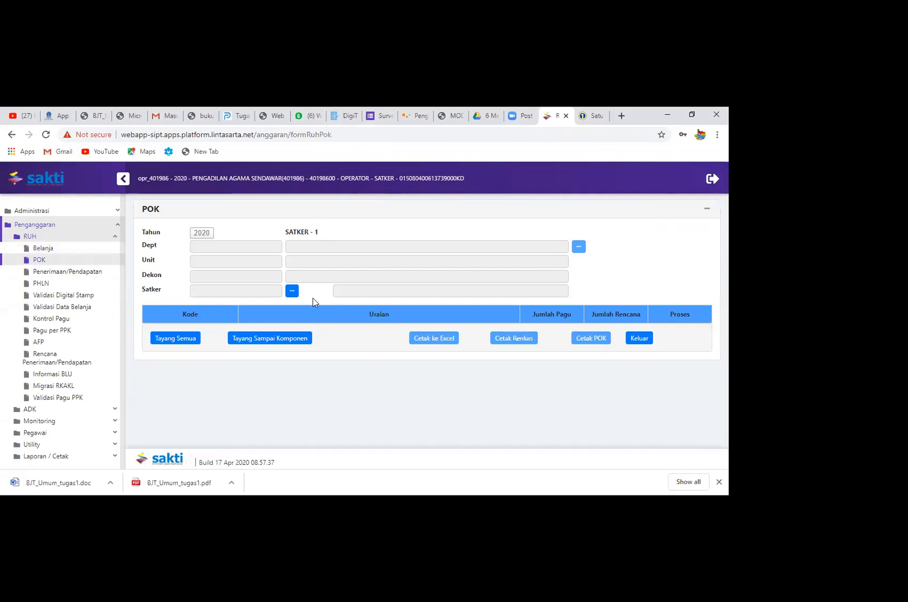
left_click(292, 290)
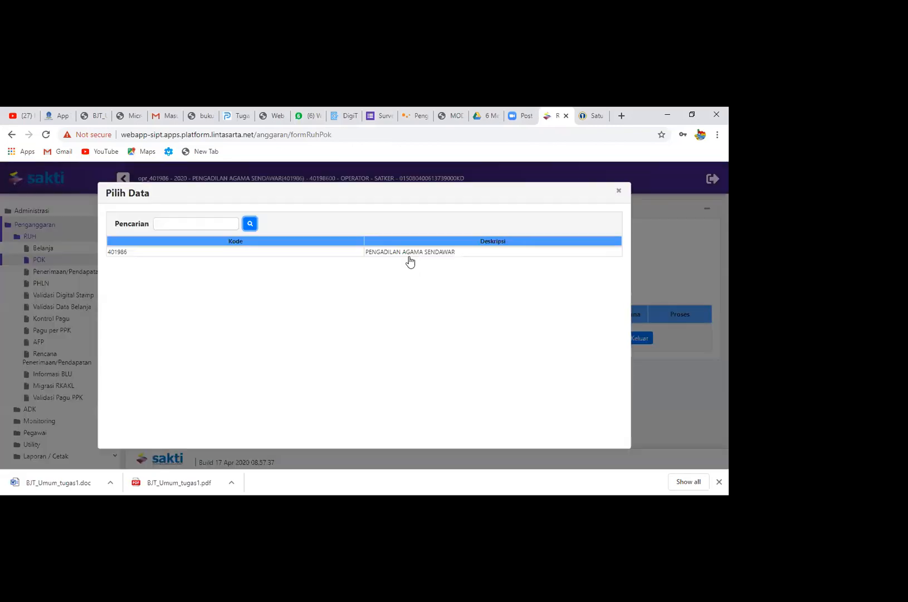
left_click(405, 252)
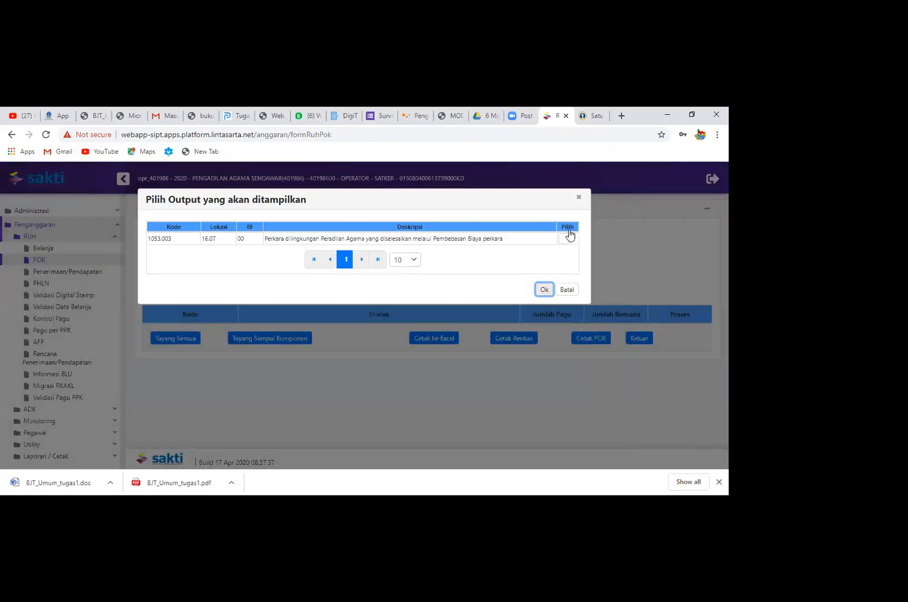
left_click(564, 239)
left_click(546, 293)
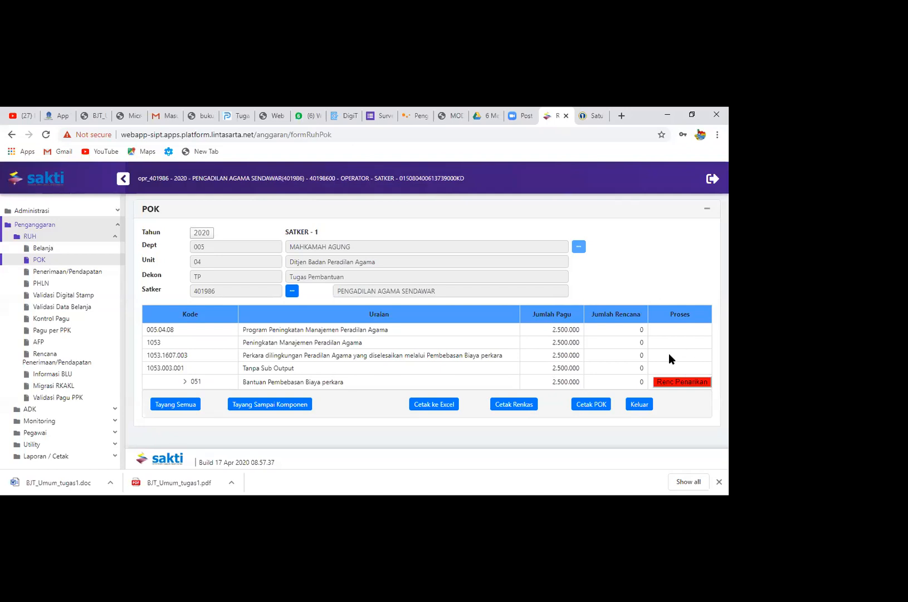
Record the Rencana Penarikan of component 051 with 2.500.000 in Mei and save it
left_click(684, 384)
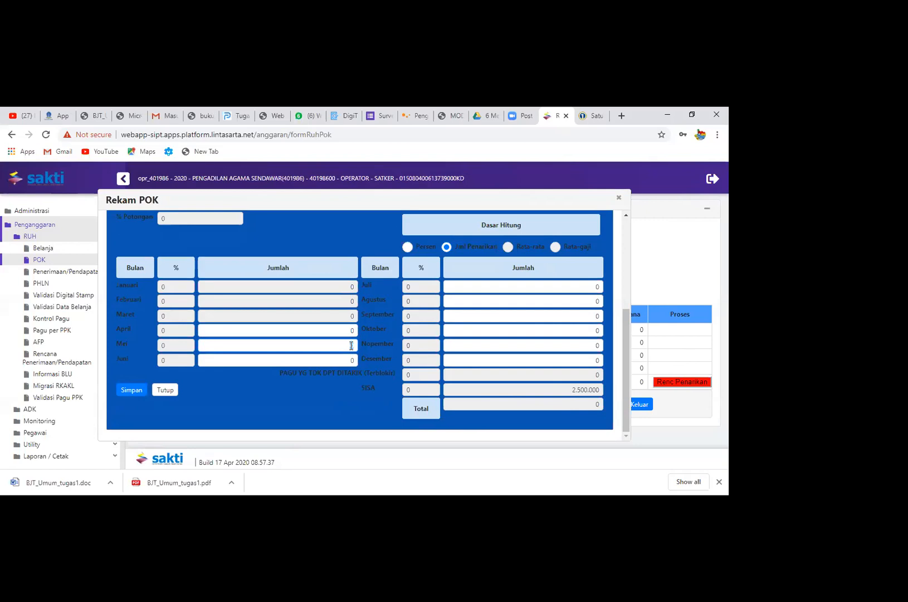
type("500.000")
left_click(334, 289)
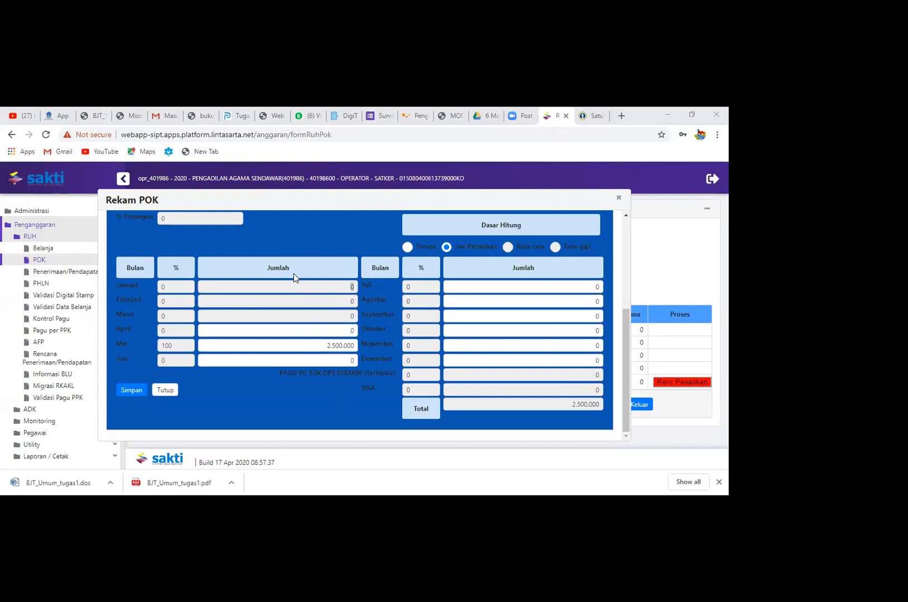
left_click(298, 291)
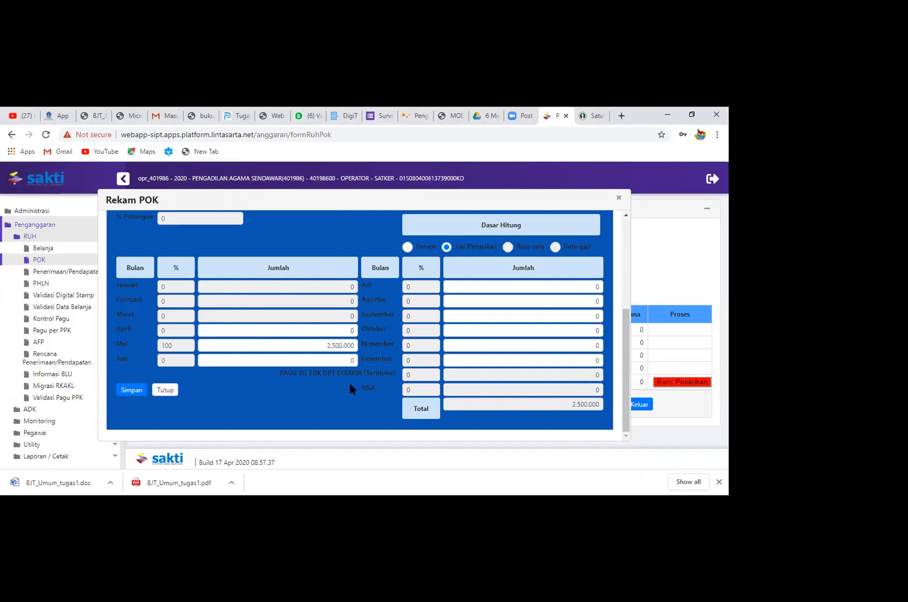
left_click(121, 391)
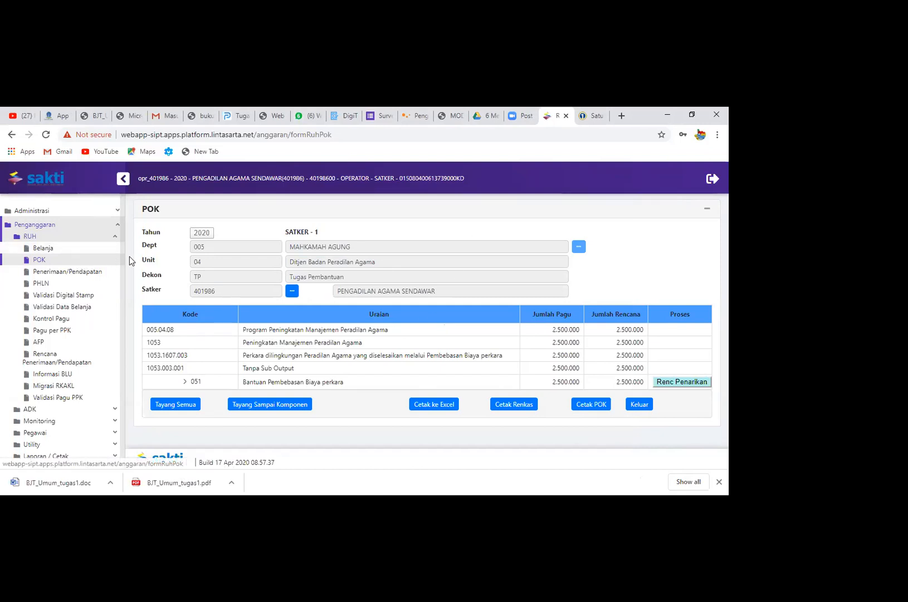
View the Penerimaan/Pendapatan page and its empty Rekam Pendapatan form, closing the form without entering anything
left_click(61, 276)
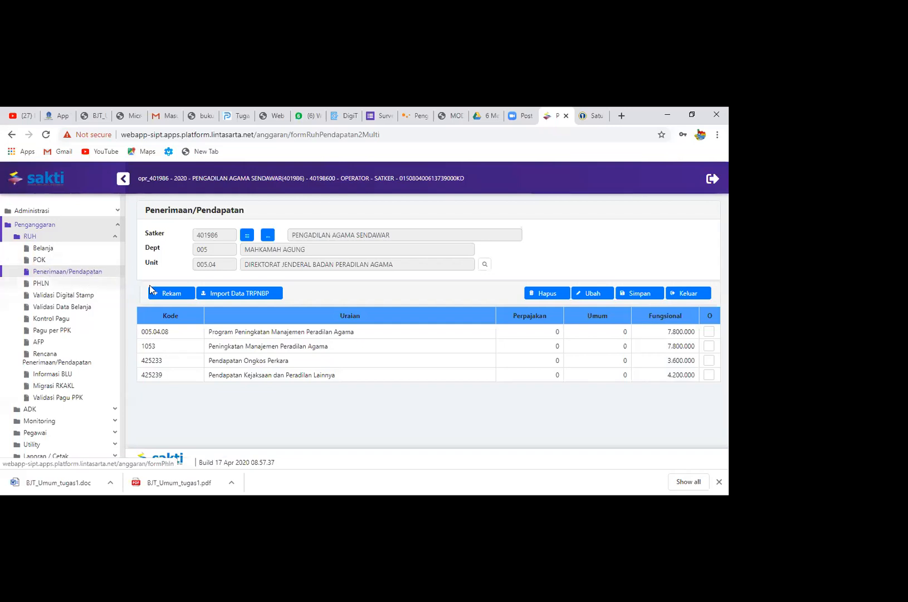
left_click(177, 299)
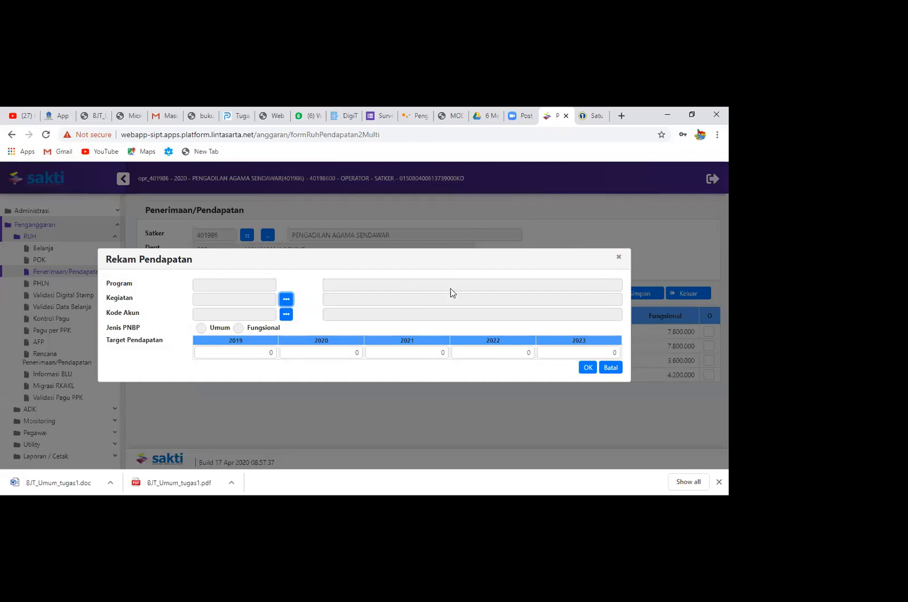
left_click(621, 256)
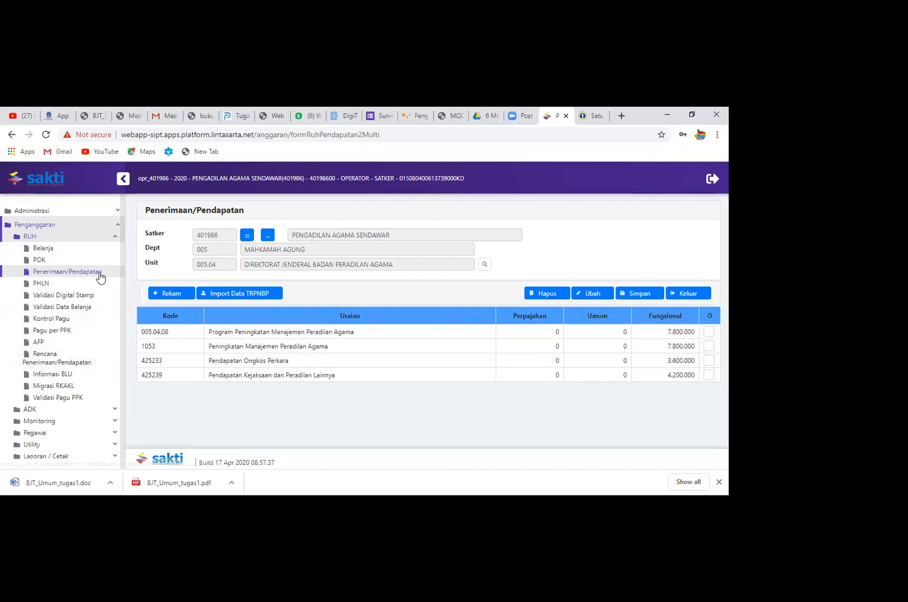
Run Validasi Data Belanja for satker 401986 Pengadilan Agama Sendawar
left_click(87, 308)
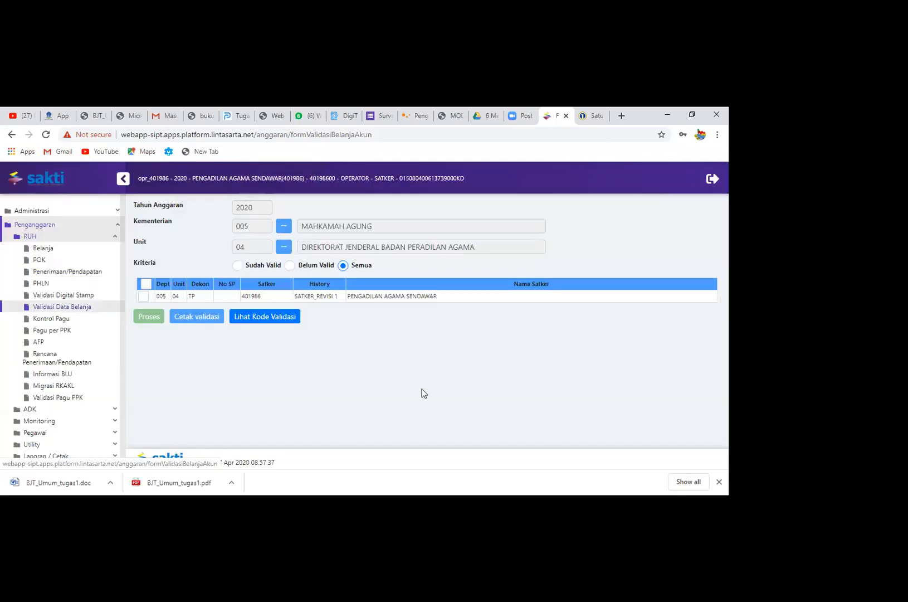
left_click(144, 297)
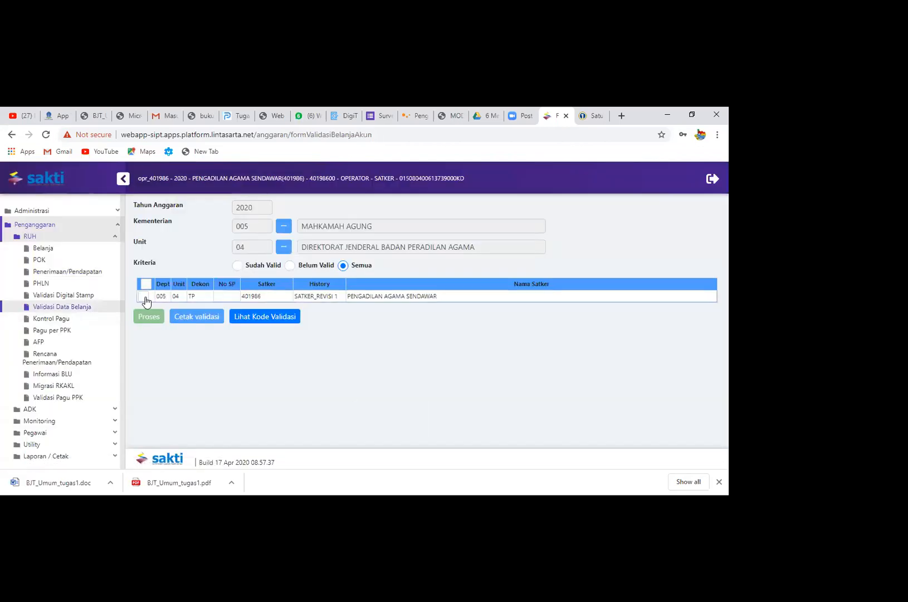
left_click(153, 322)
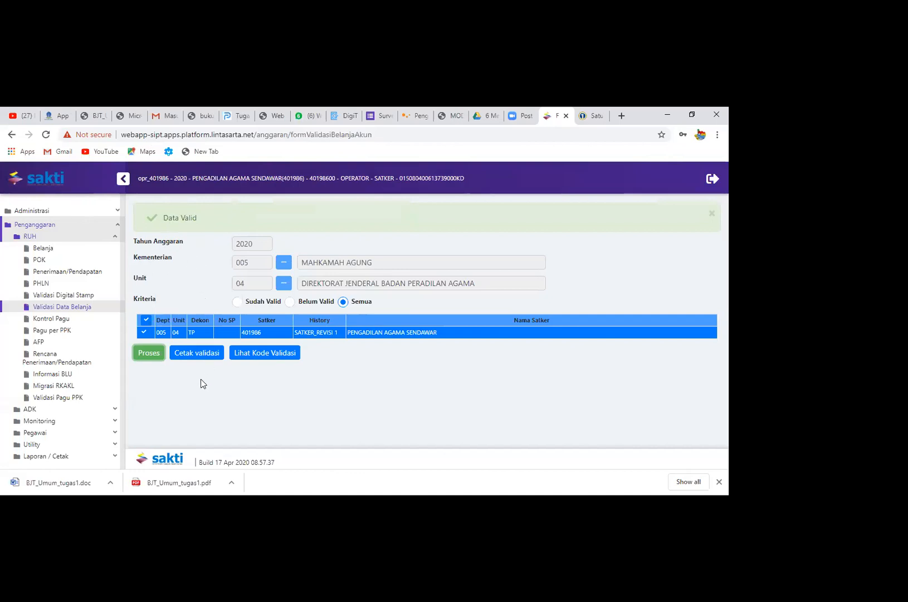
Examine the printed validation result and the Keterangan Kode Validasi list, closing each report after viewing
left_click(191, 360)
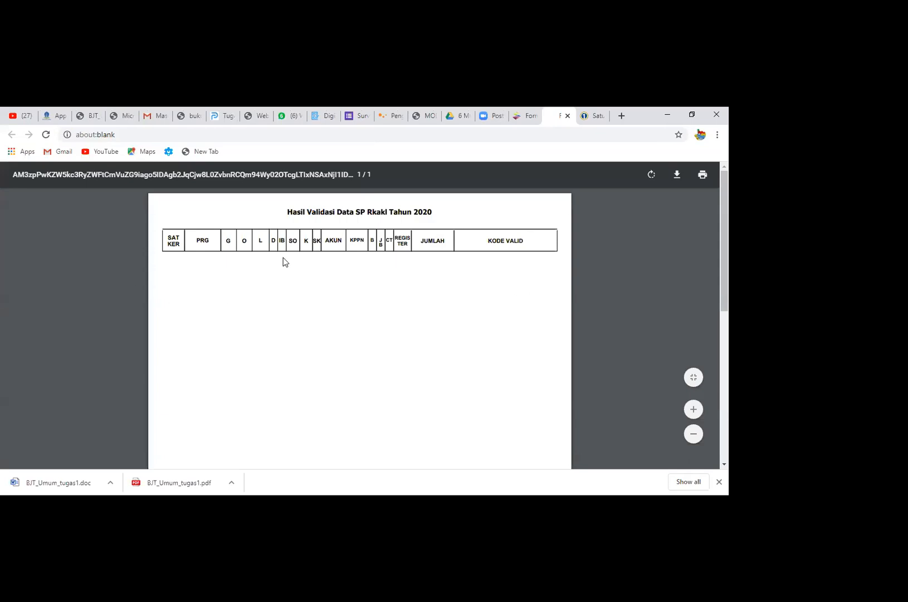
left_click(567, 116)
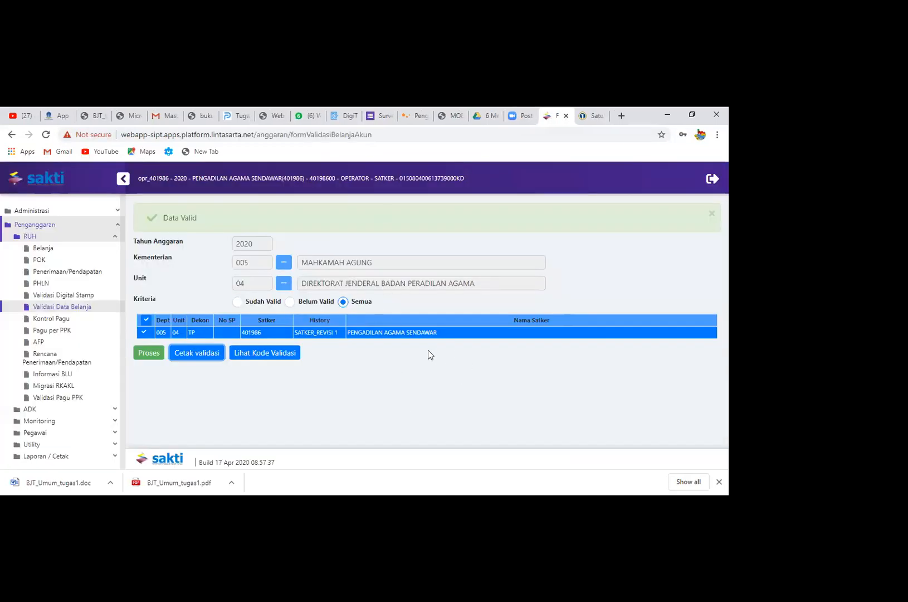
left_click(280, 357)
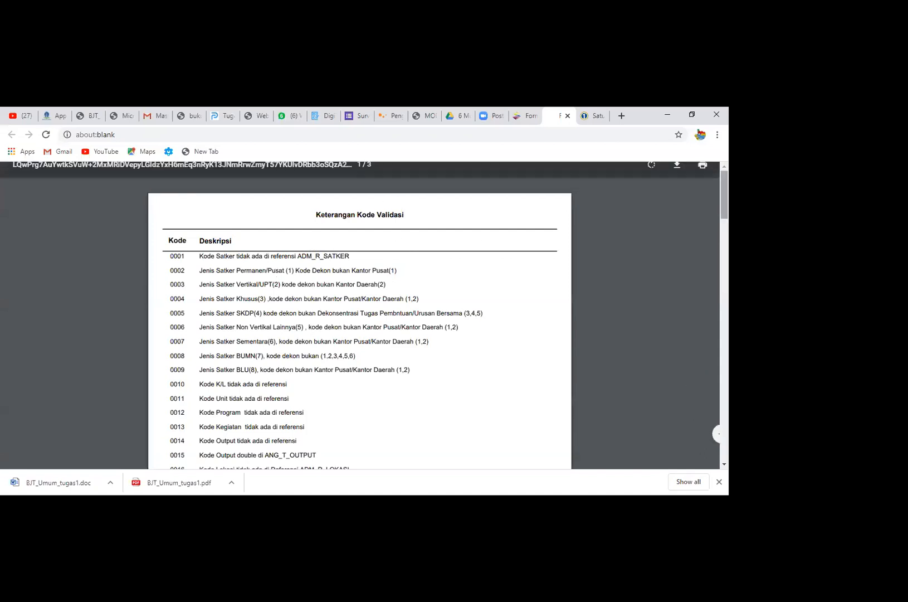
scroll(359, 328, "down", 15)
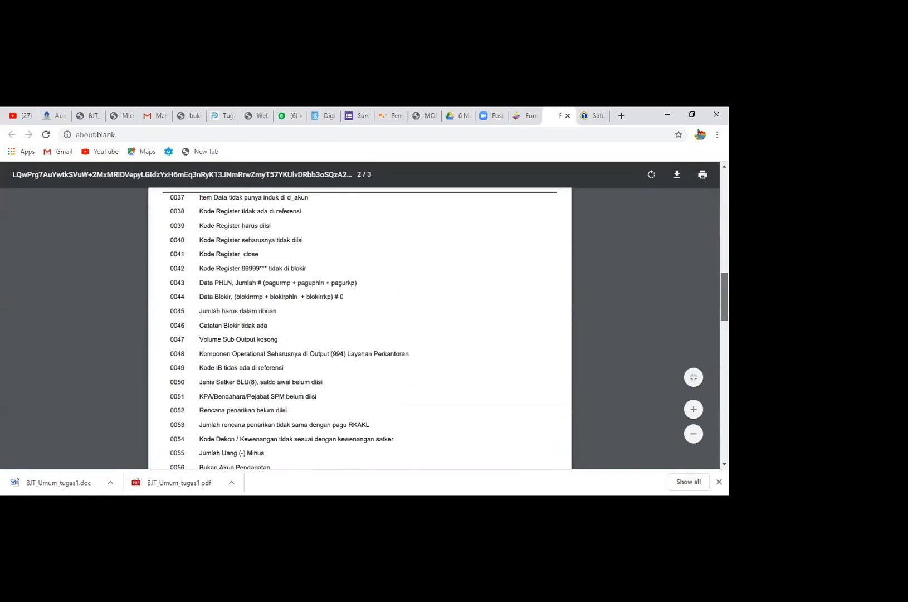
scroll(172, 290, "up", 1)
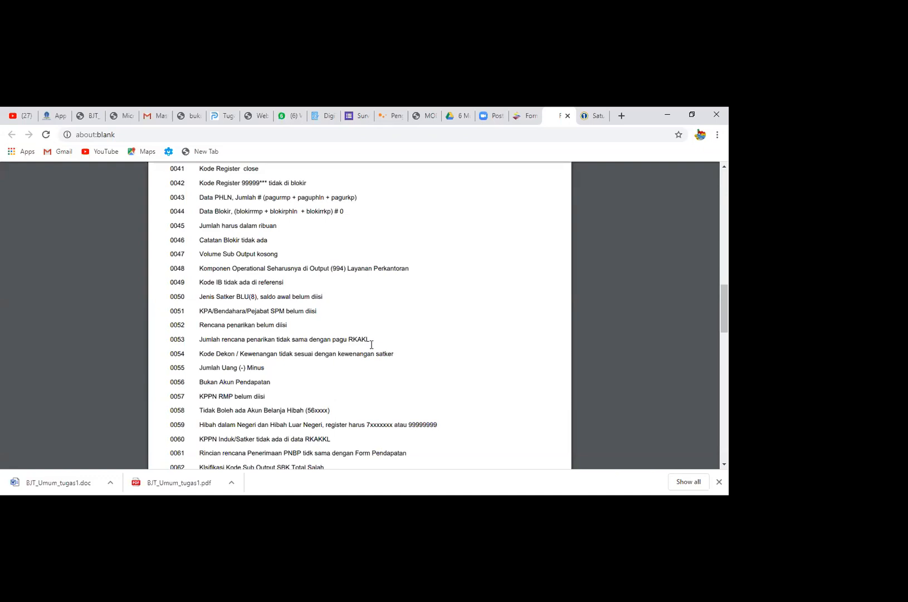
left_click(567, 115)
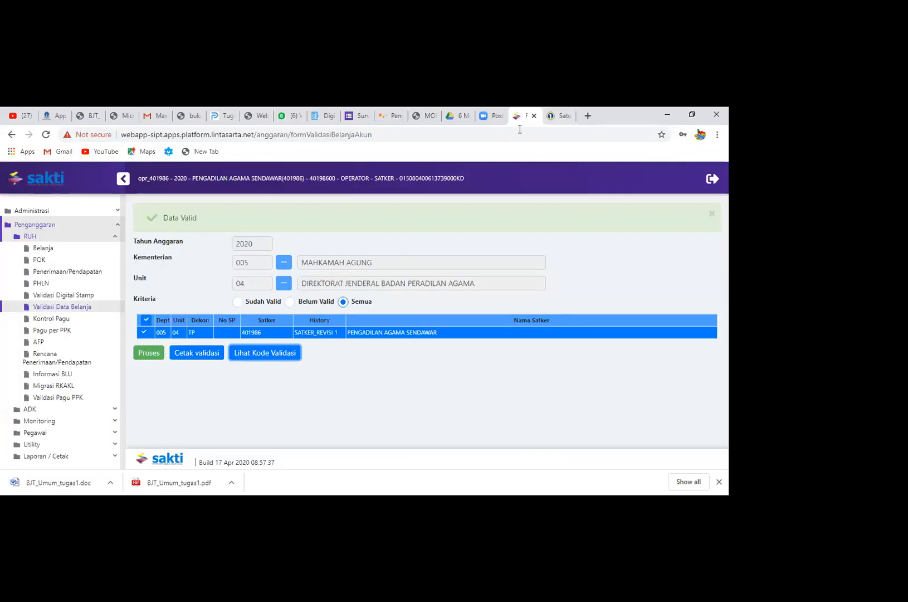
Log out of the operator account of satker 401986 and confirm the logout
left_click(420, 387)
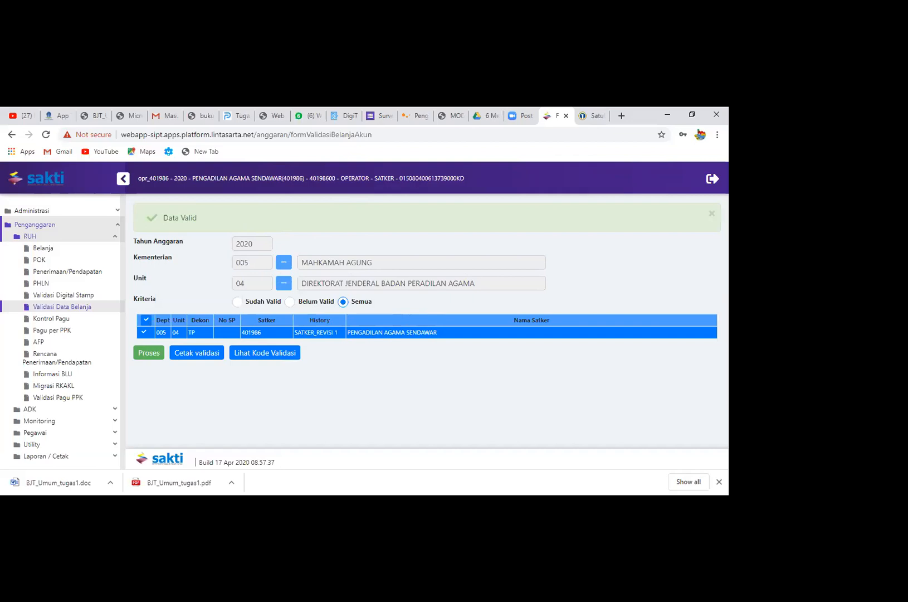
left_click(712, 178)
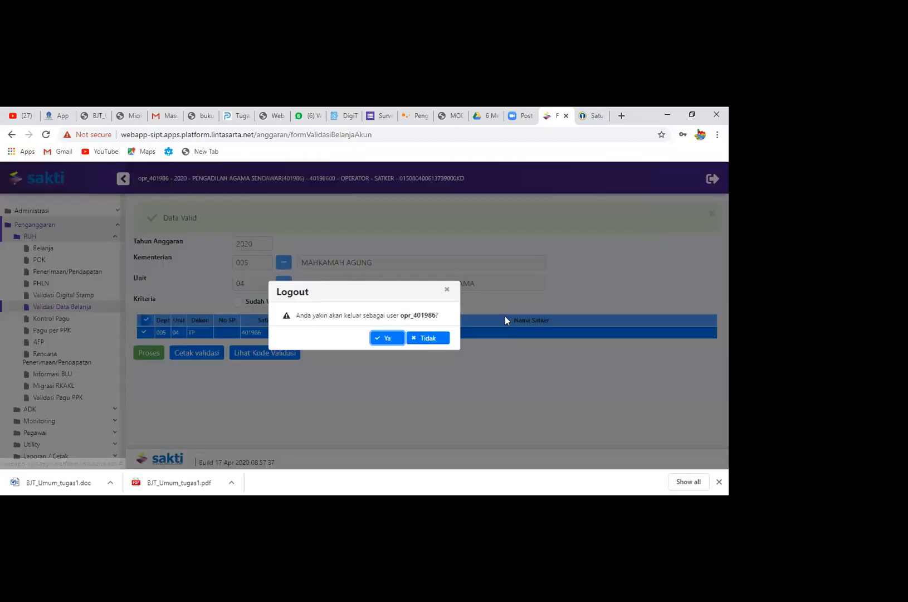
left_click(392, 338)
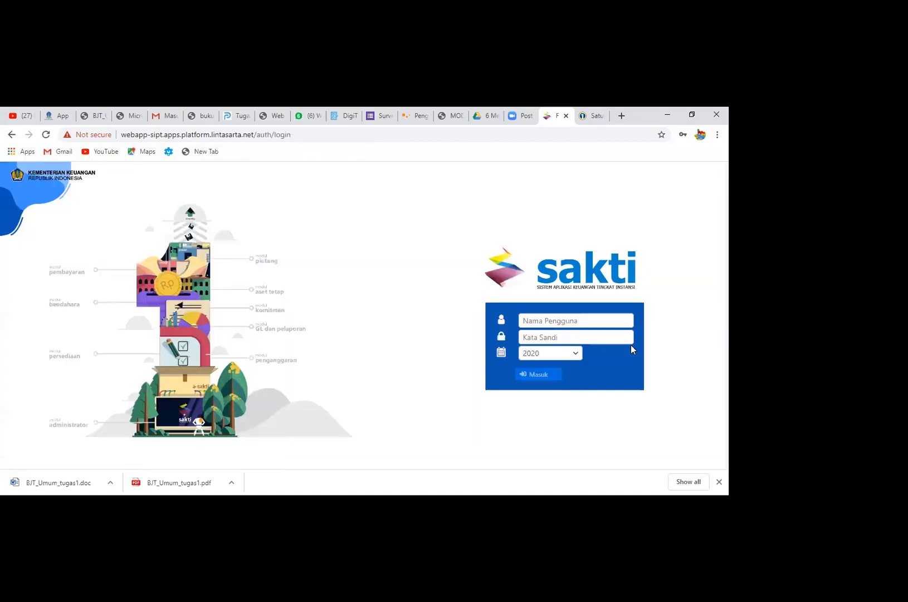
Log in for 2020 with the approval user of satker 401986, filling the username and password from its saved credentials
left_click(563, 326)
type("ap")
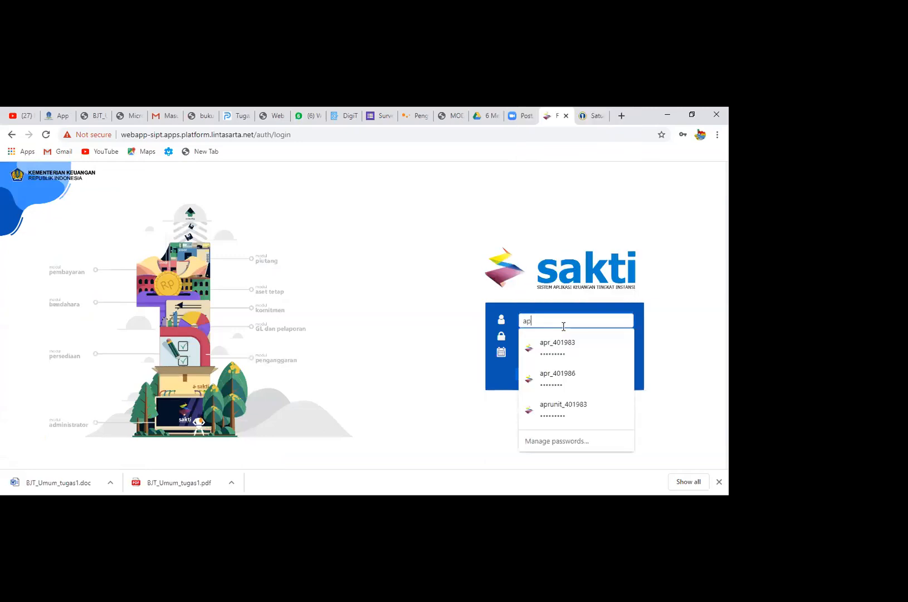
type("r_401986")
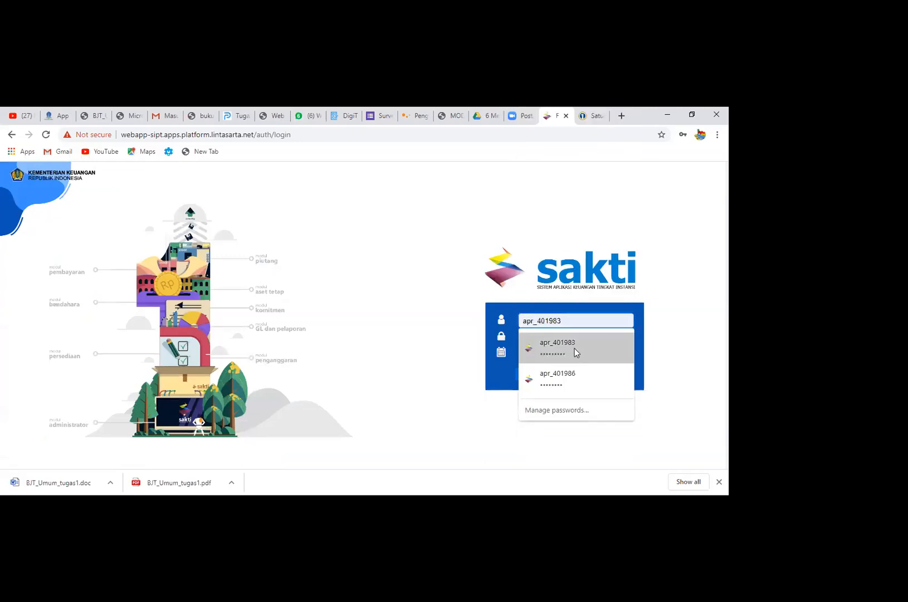
left_click(583, 374)
left_click(563, 337)
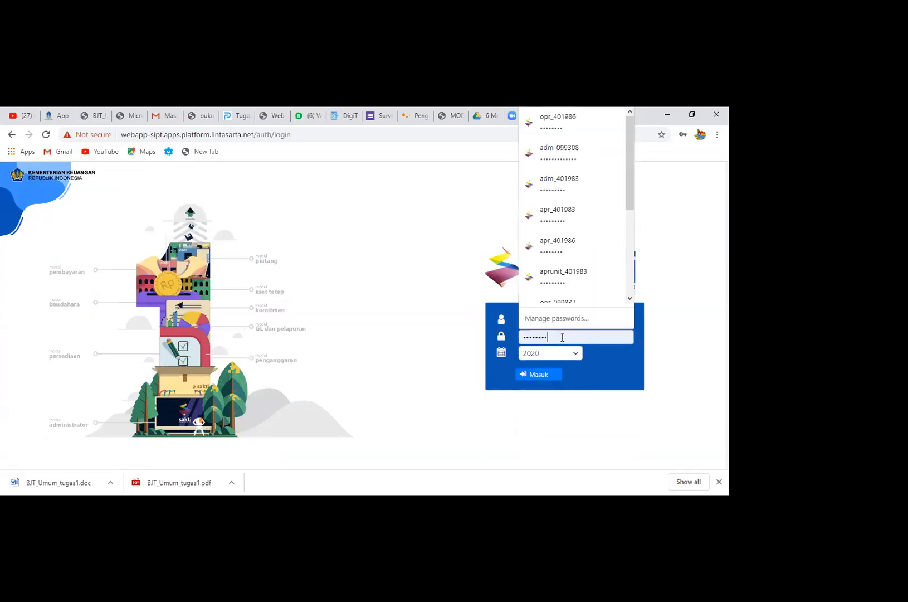
left_click(529, 377)
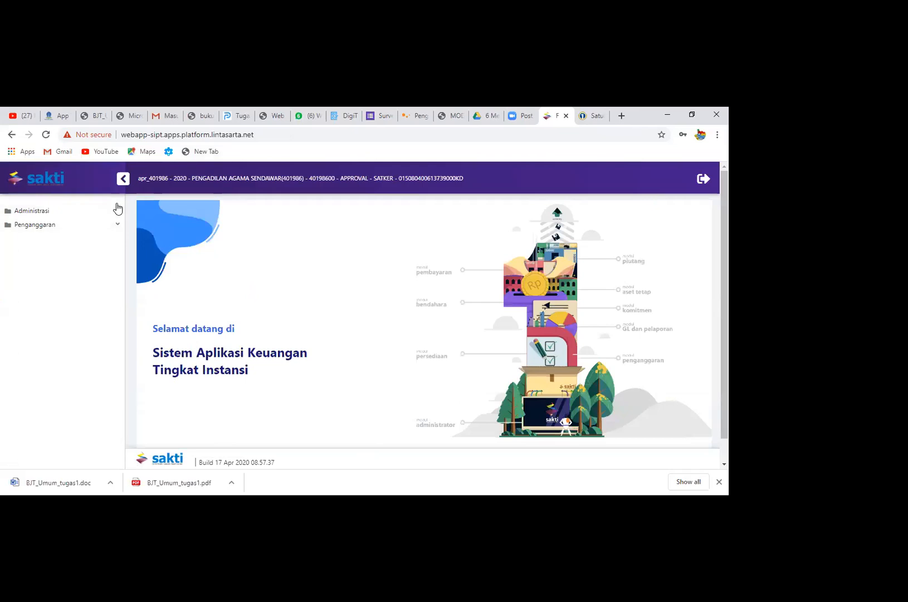
In Monitoring Submit dan Approve Data, tick S for the satker's C01 - SATKER - Rev Ke 1 row and save the approval
left_click(114, 225)
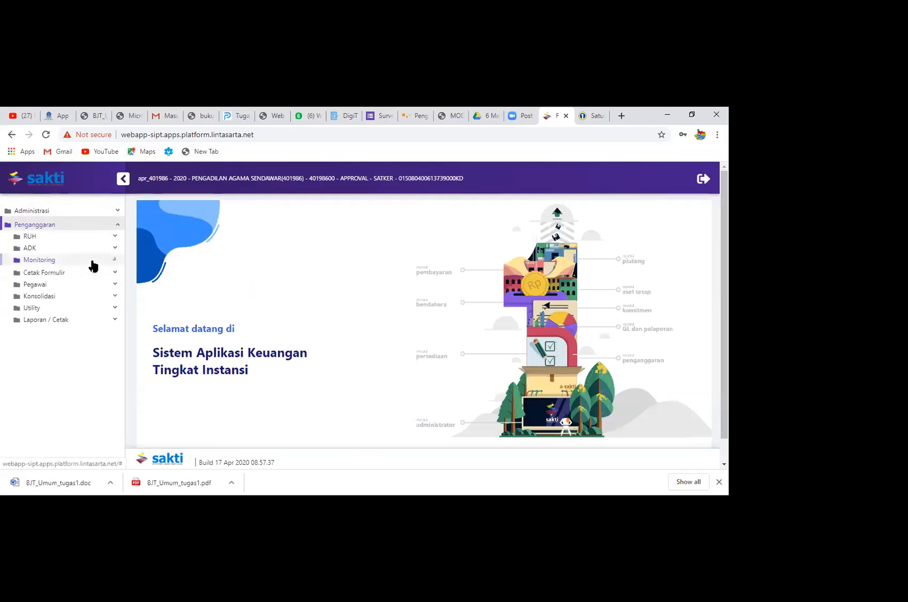
left_click(91, 260)
left_click(93, 273)
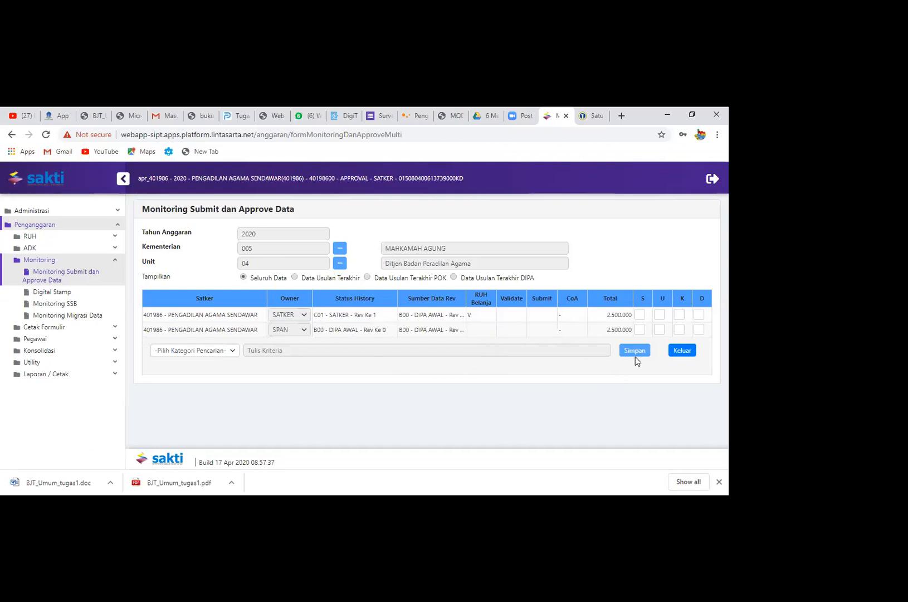
left_click(639, 315)
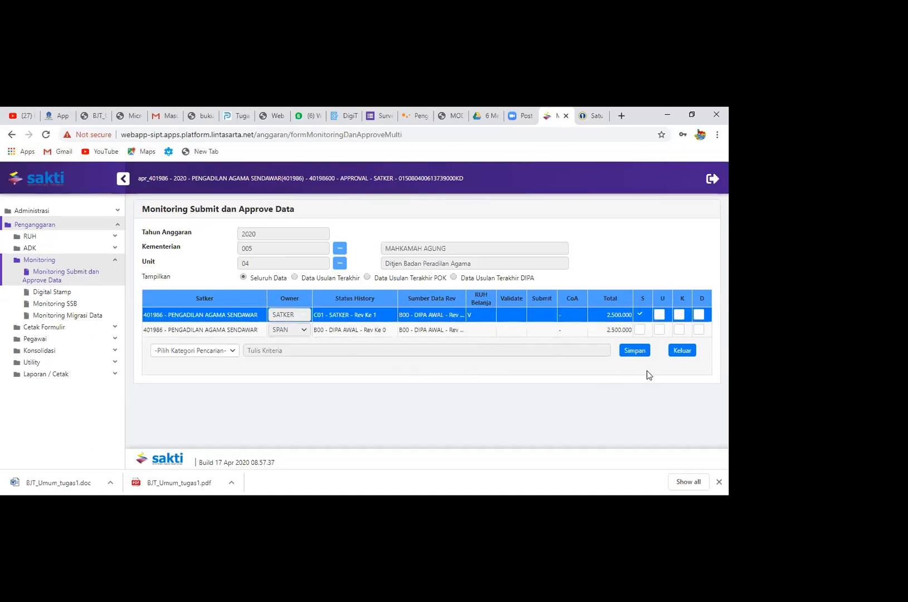
left_click(635, 351)
left_click(381, 338)
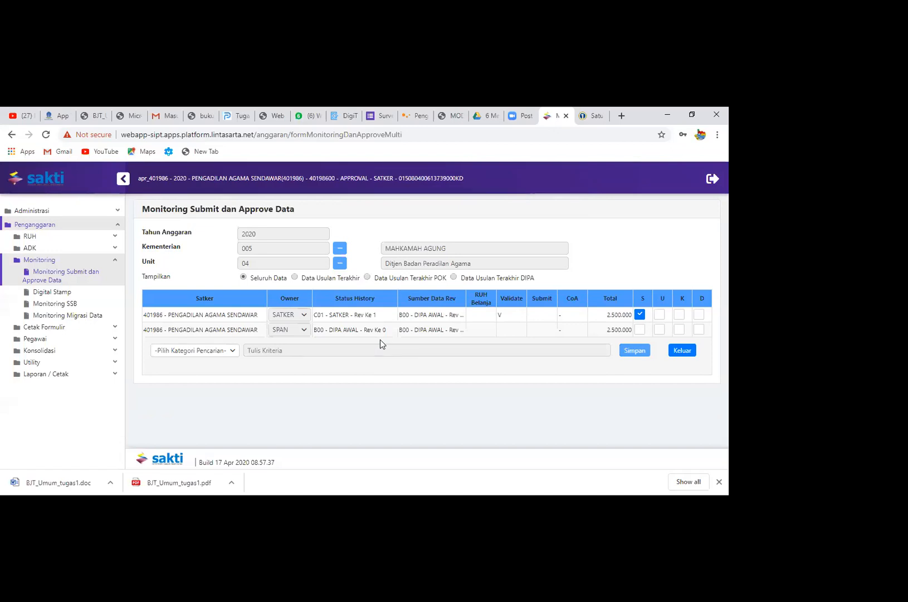
Clear and re-tick S for the SATKER Rev Ke 1 row, saving the data again
left_click(641, 315)
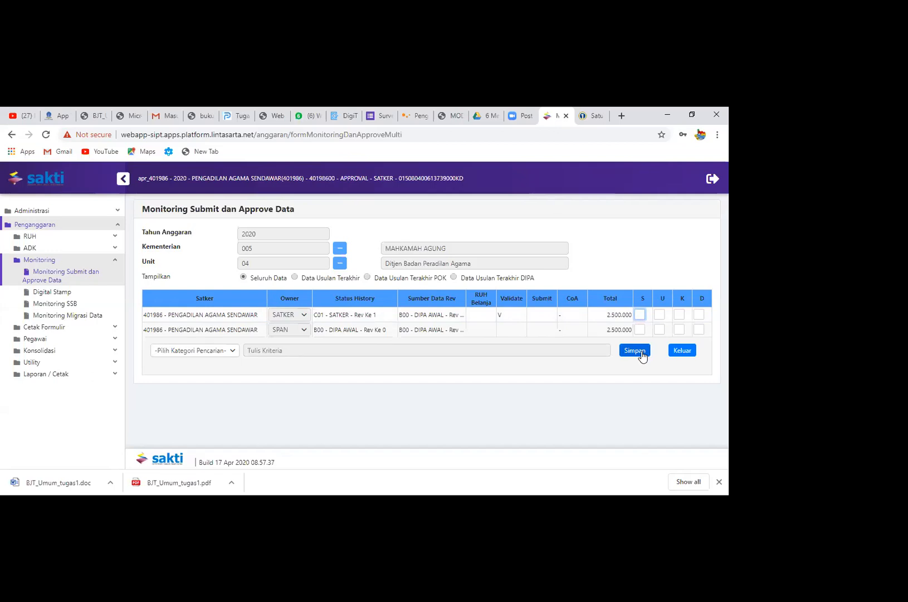
left_click(641, 315)
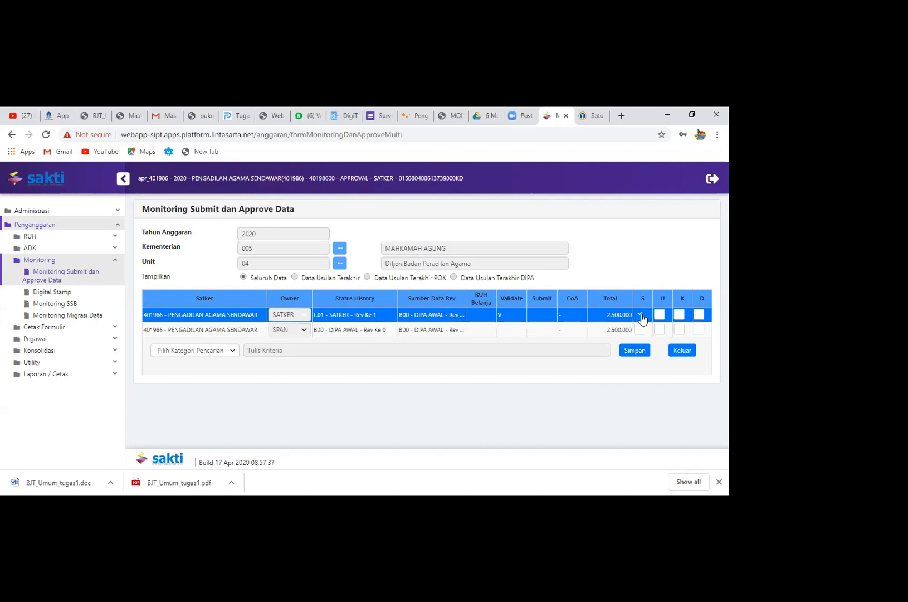
left_click(634, 351)
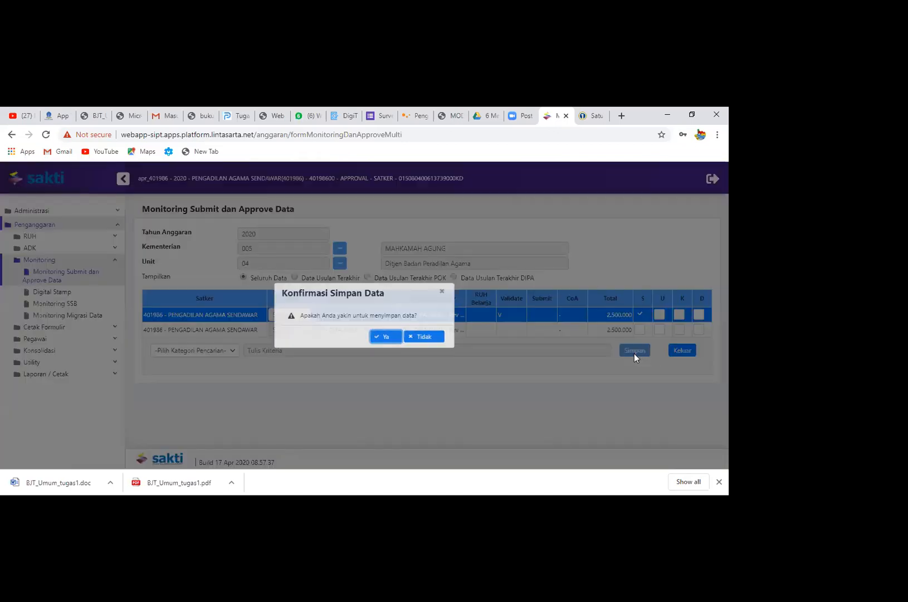
left_click(388, 338)
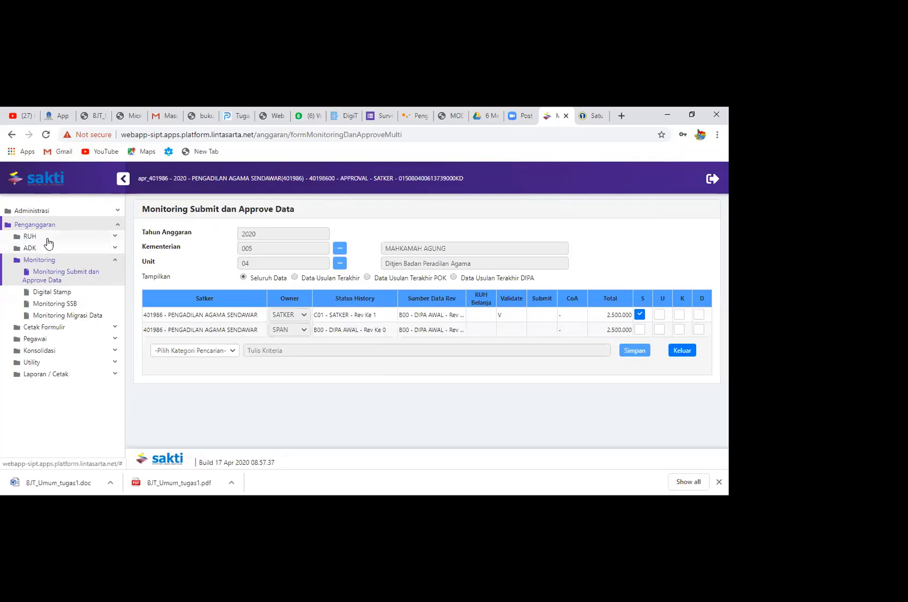
Open the Belanja form under RUH and load satker 401986 Pengadilan Agama Sendawar
left_click(51, 241)
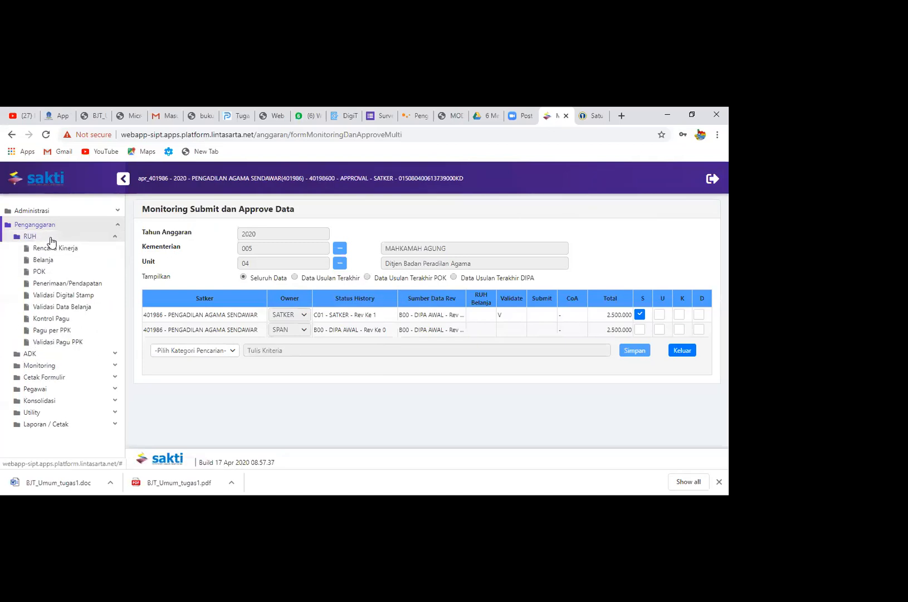
left_click(69, 260)
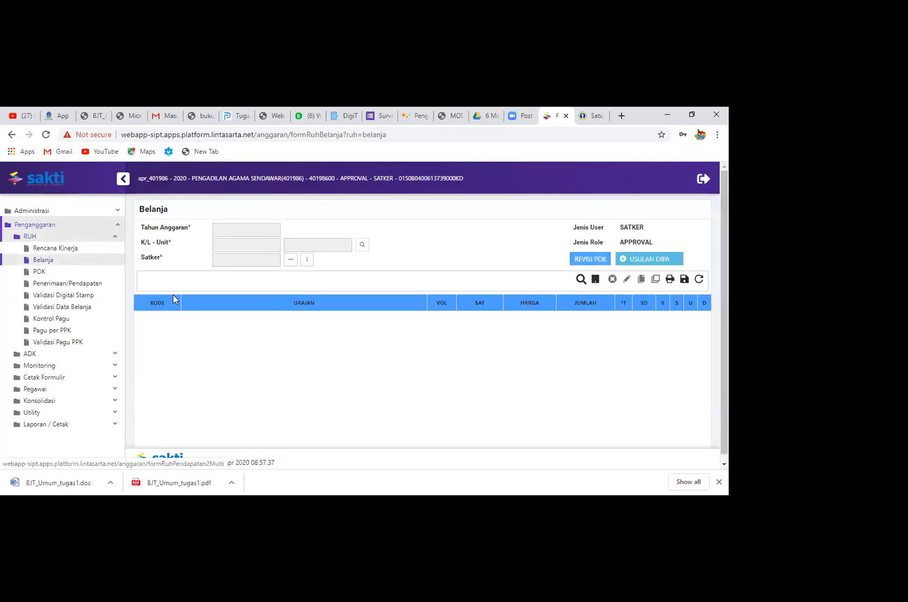
left_click(307, 259)
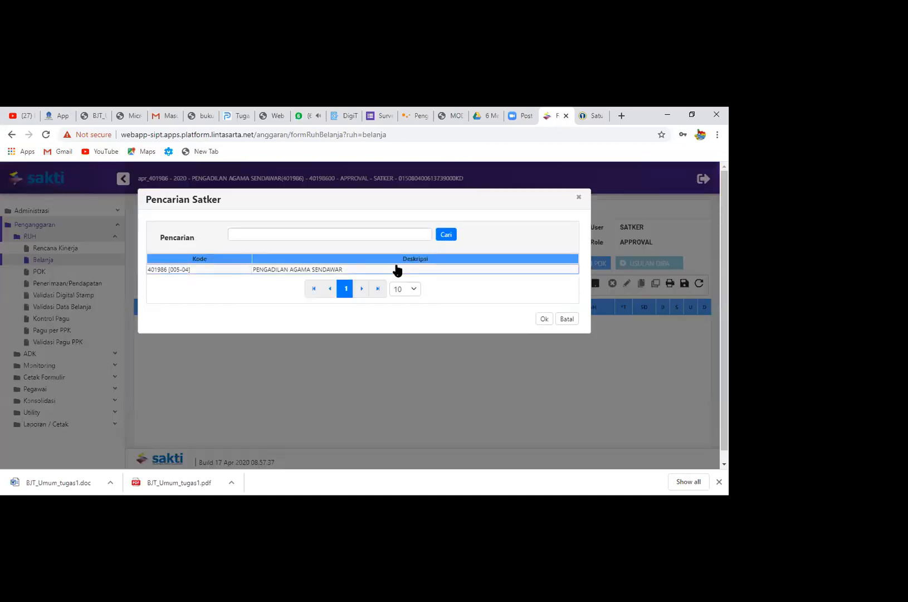
left_click(397, 270)
left_click(542, 319)
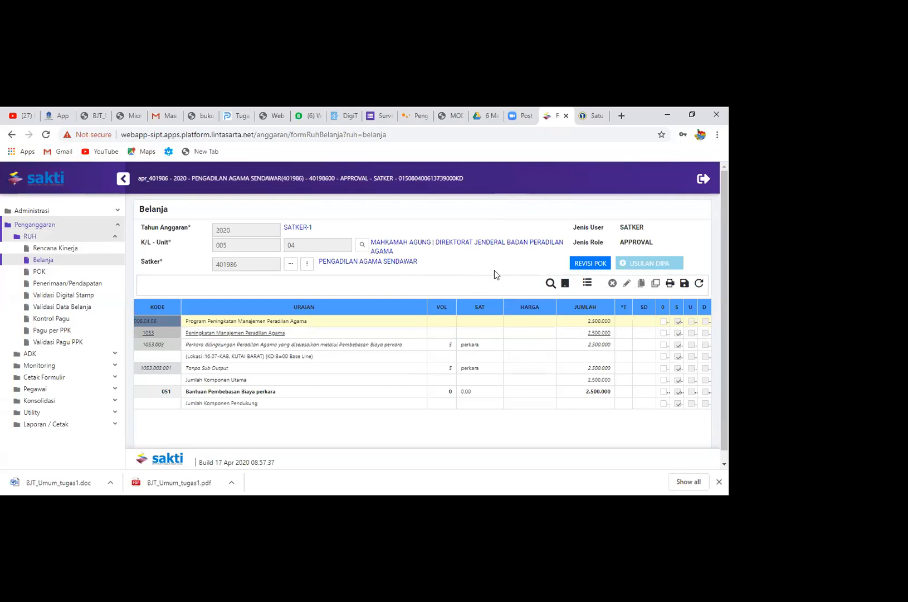
Process Revisi POK for the satker with Tanggal Revisi 05-05-2020 and confirm the DIPA dates
left_click(581, 270)
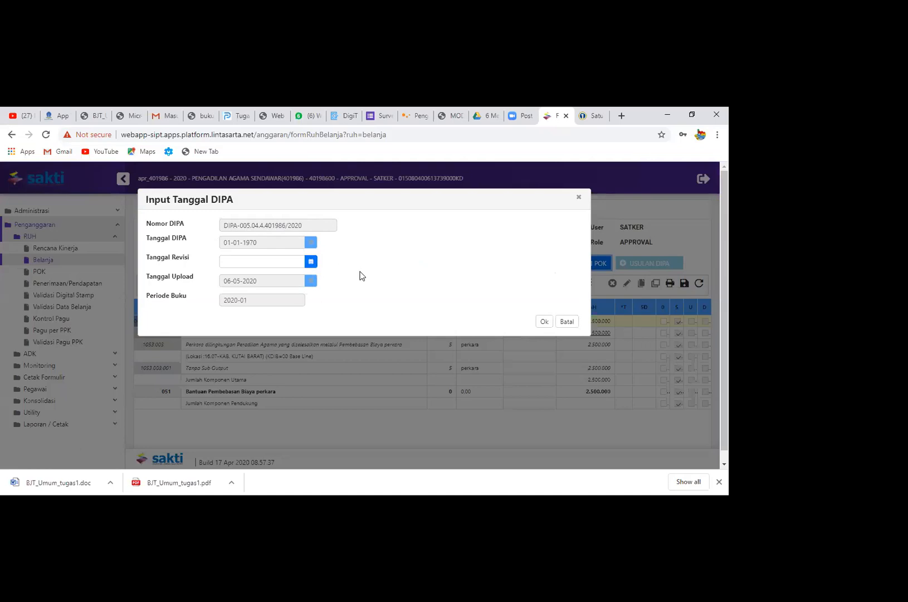
left_click(310, 264)
left_click(340, 241)
left_click(311, 261)
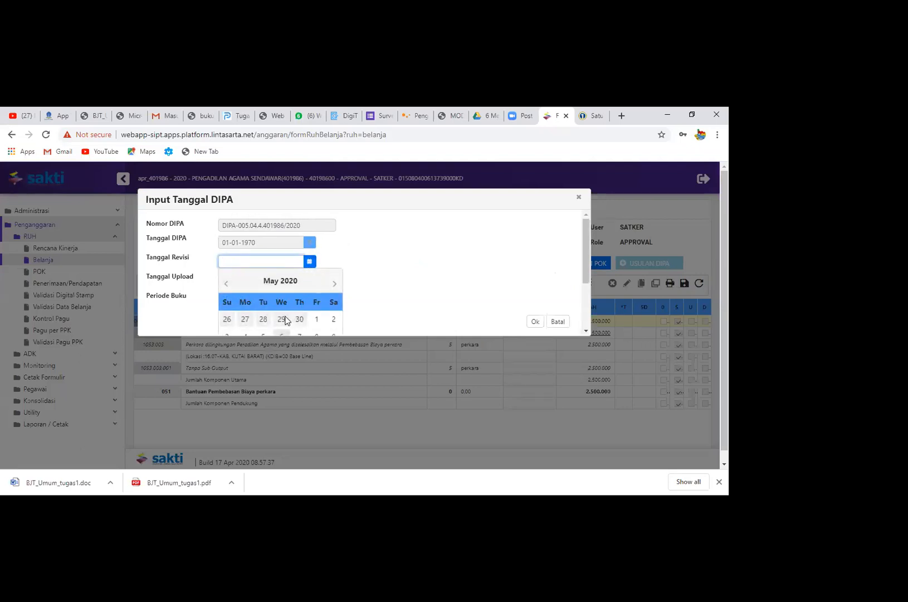
left_click(260, 336)
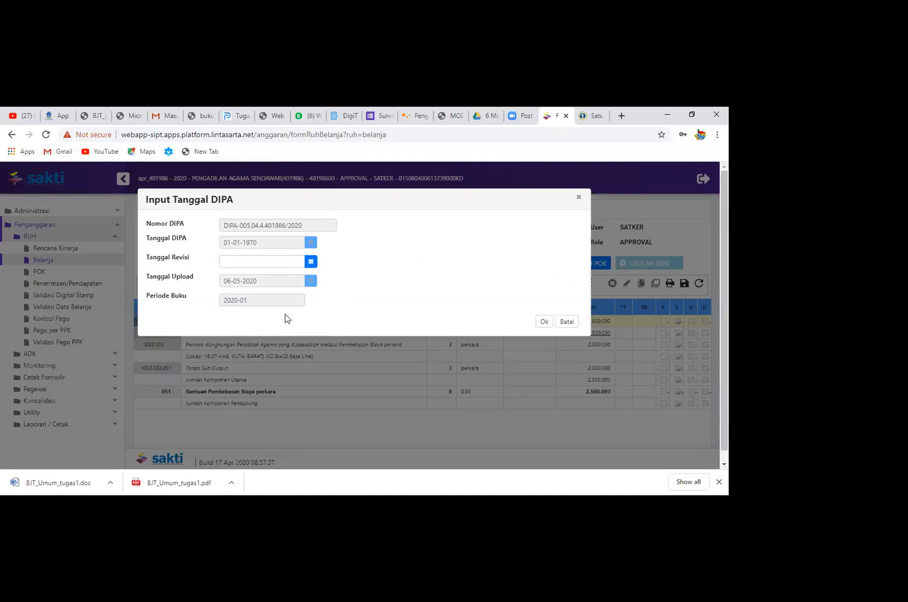
left_click(311, 263)
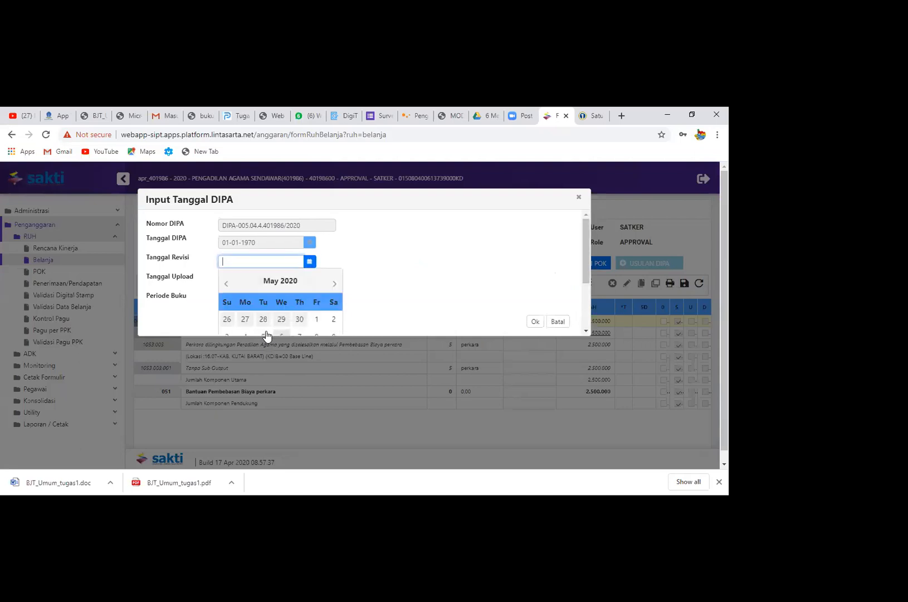
left_click(264, 336)
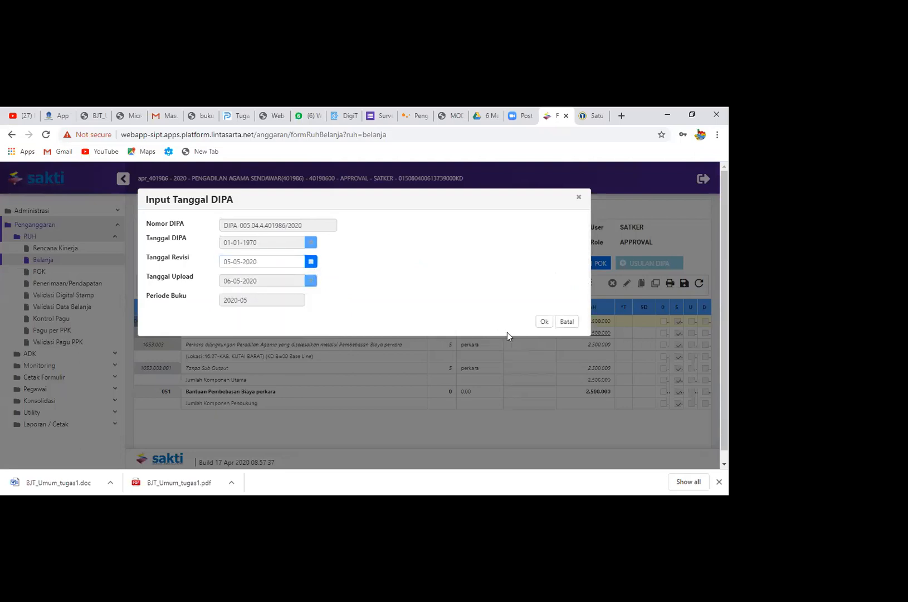
left_click(543, 322)
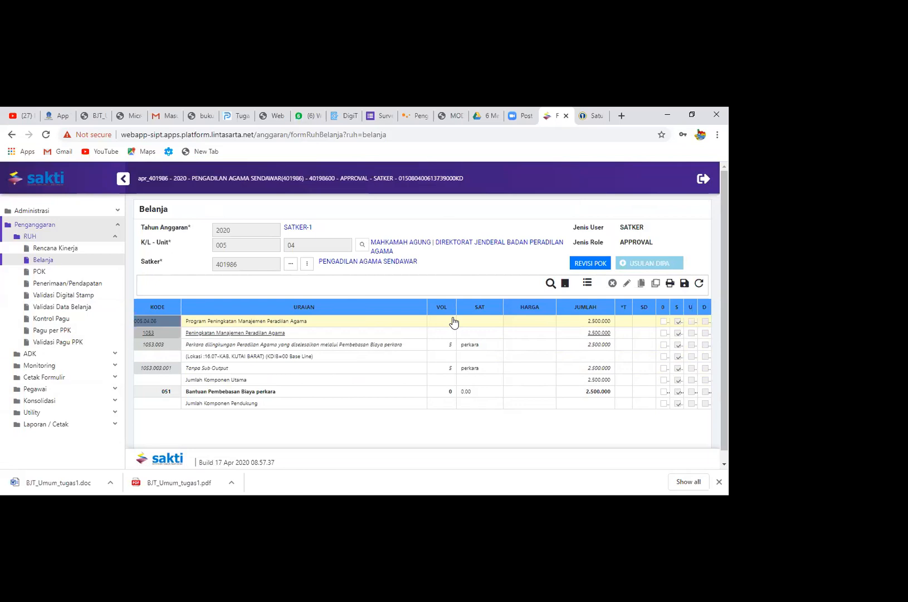
Try to open the Kirim page for the RKAKL POK ADK, dismissing the exit confirmation to stay on Belanja
left_click(122, 352)
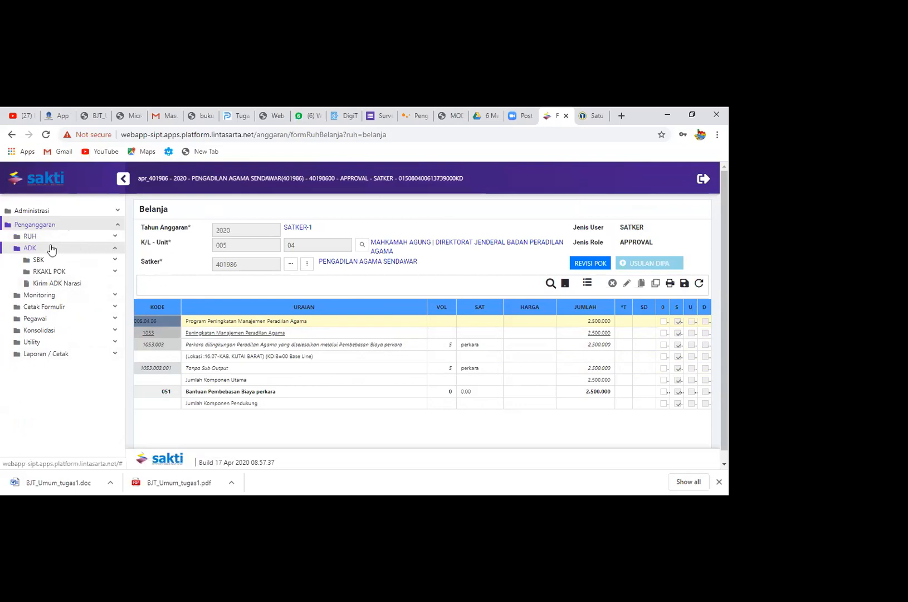
left_click(81, 274)
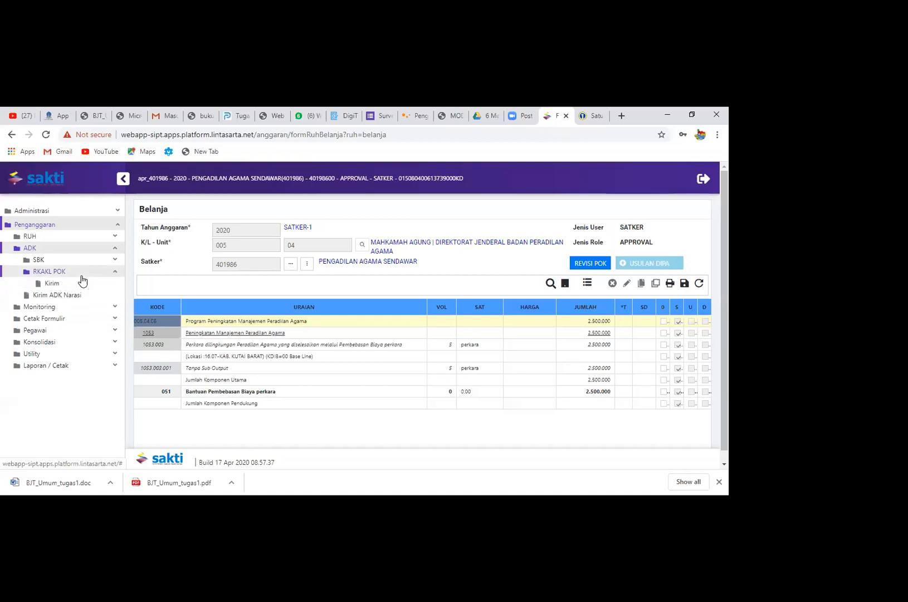
left_click(55, 284)
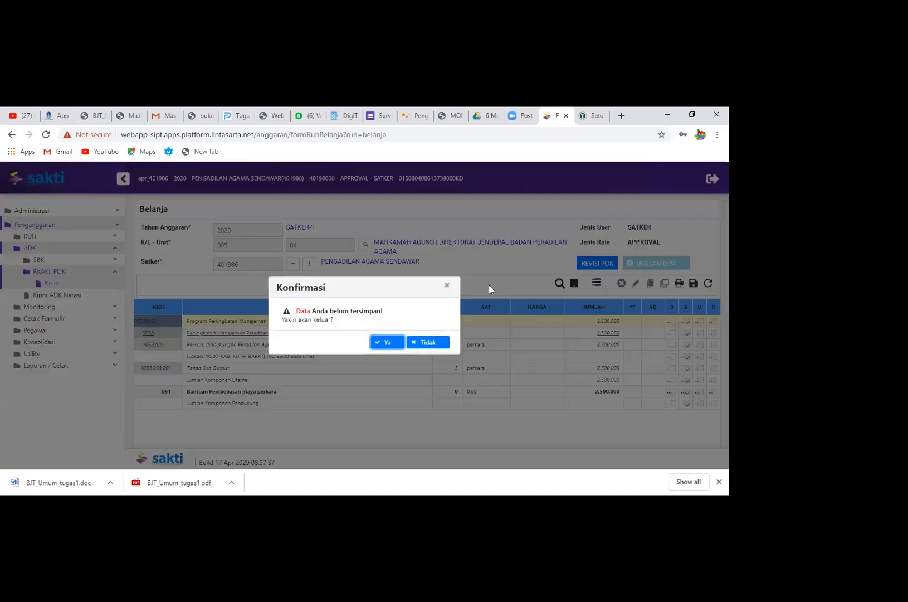
left_click(447, 285)
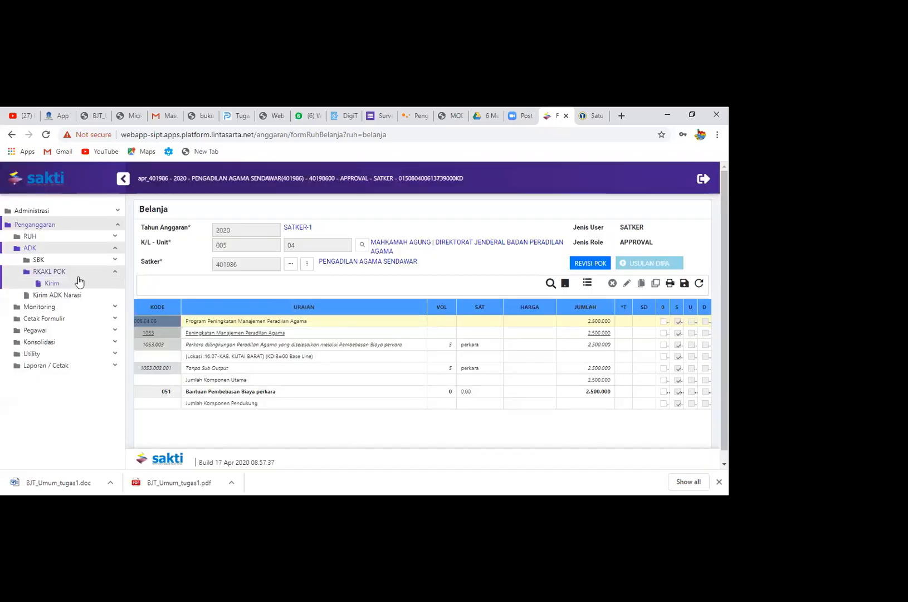
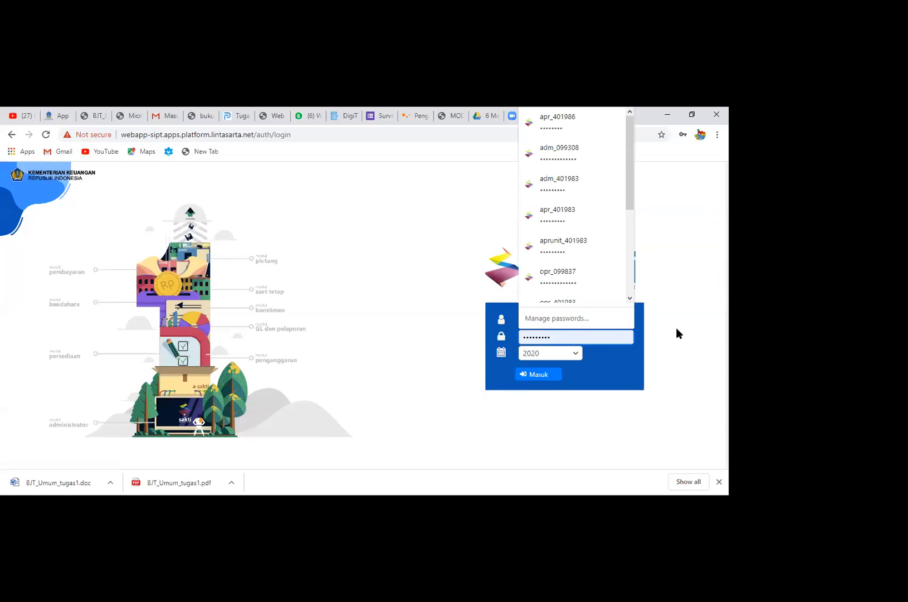
Log in to the 2020 budget year with satker 401986's operator account and its saved password
left_click(568, 333)
left_click(685, 334)
left_click(618, 320)
key("BackSpace")
type("6")
left_click(628, 347)
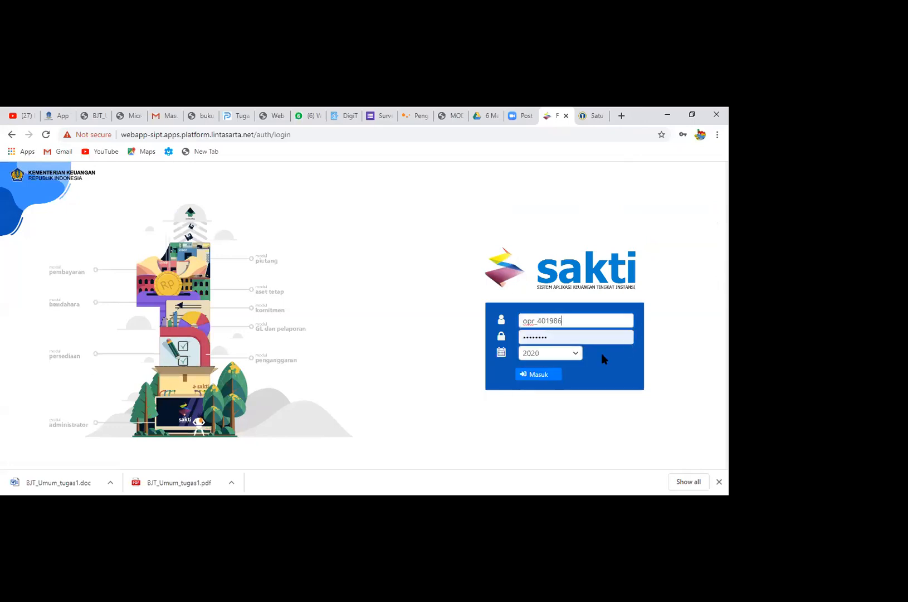
left_click(556, 374)
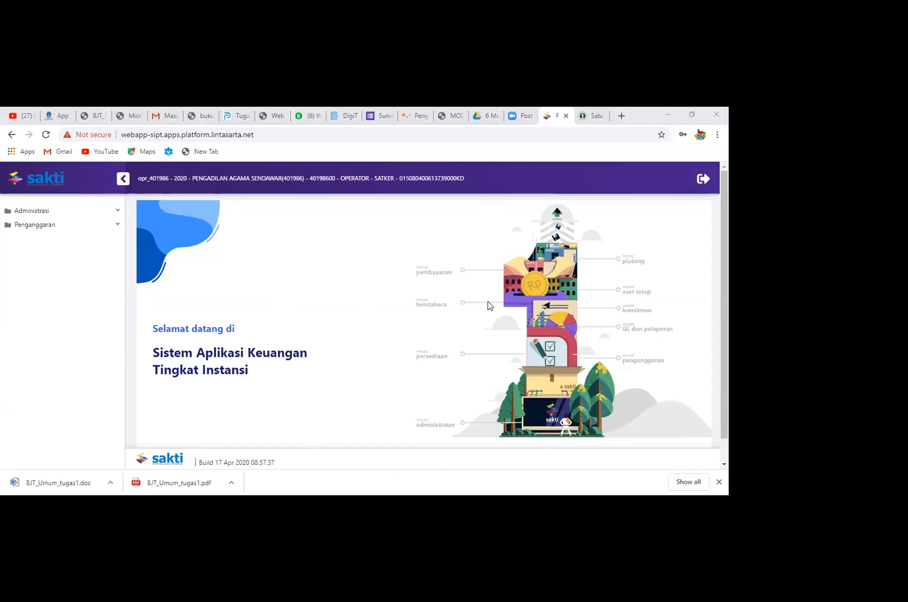
Open Monitoring Submit dan Approve Data under Penganggaran to check the satker's revision history
left_click(52, 229)
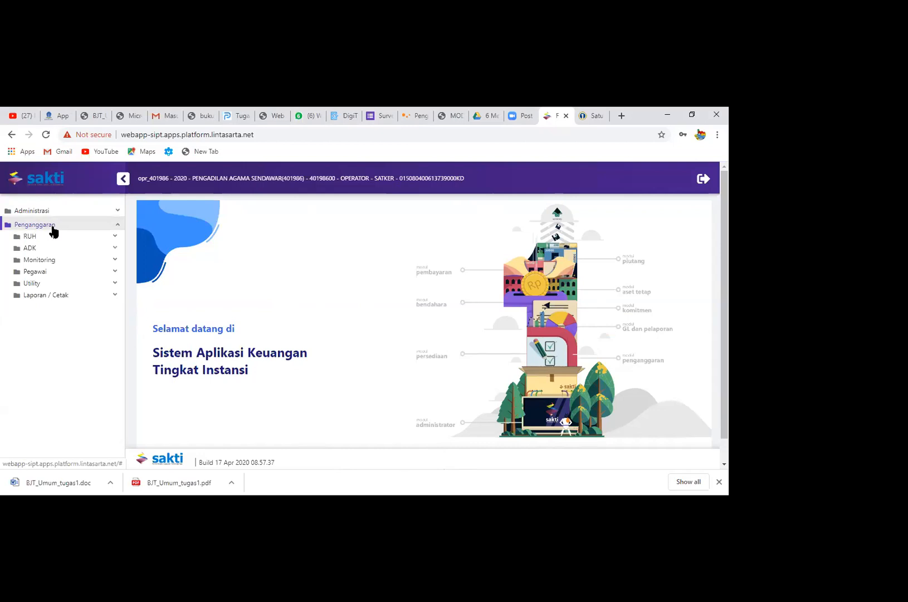
left_click(64, 262)
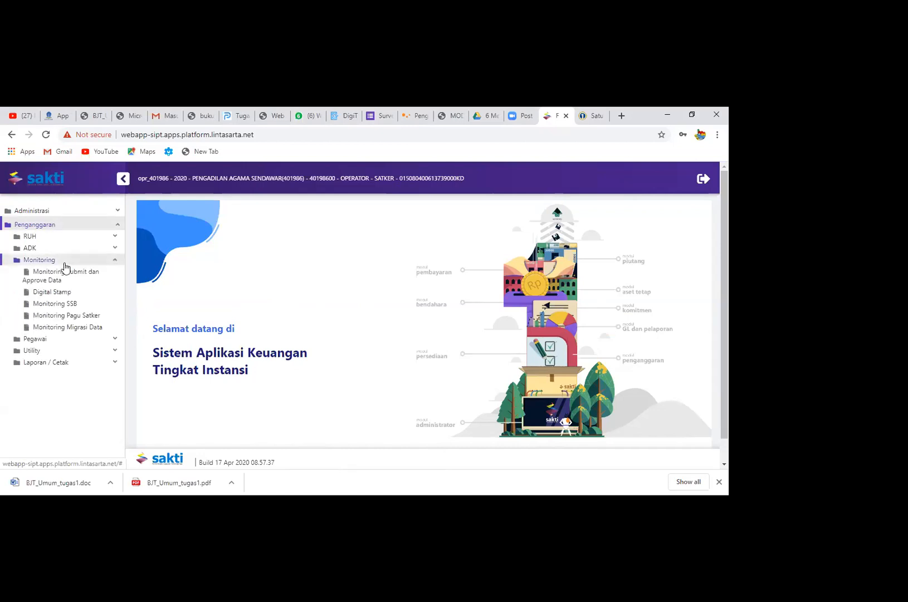
left_click(73, 278)
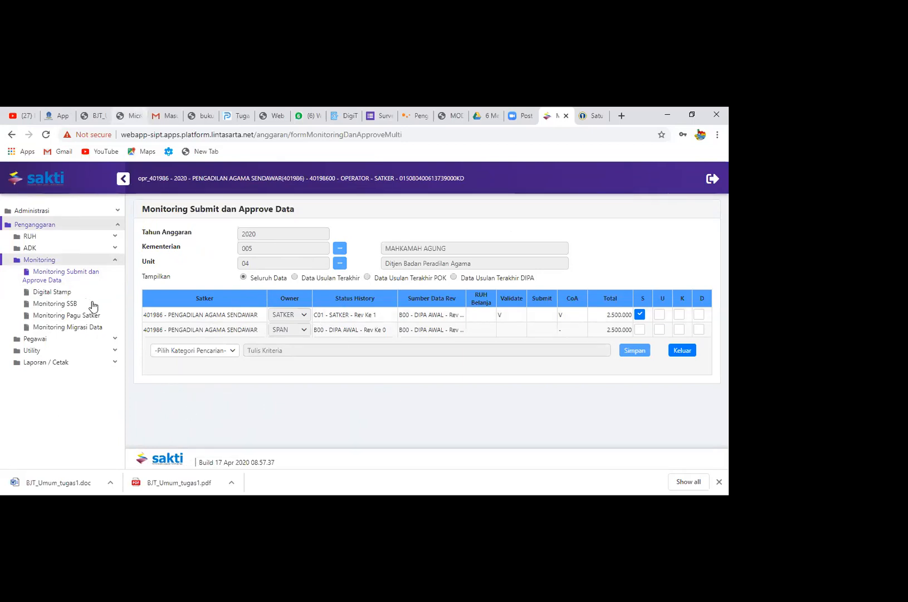
Create a Usulan Rev.Dipa in Memilih Status History, confirm copying the data, and check it in Monitoring Submit dan Approve Data
left_click(53, 350)
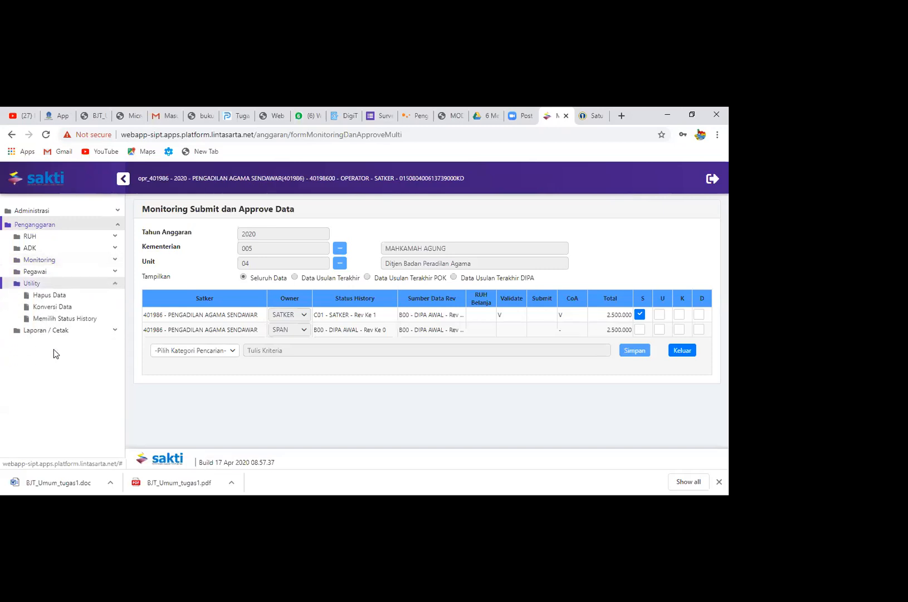
left_click(85, 320)
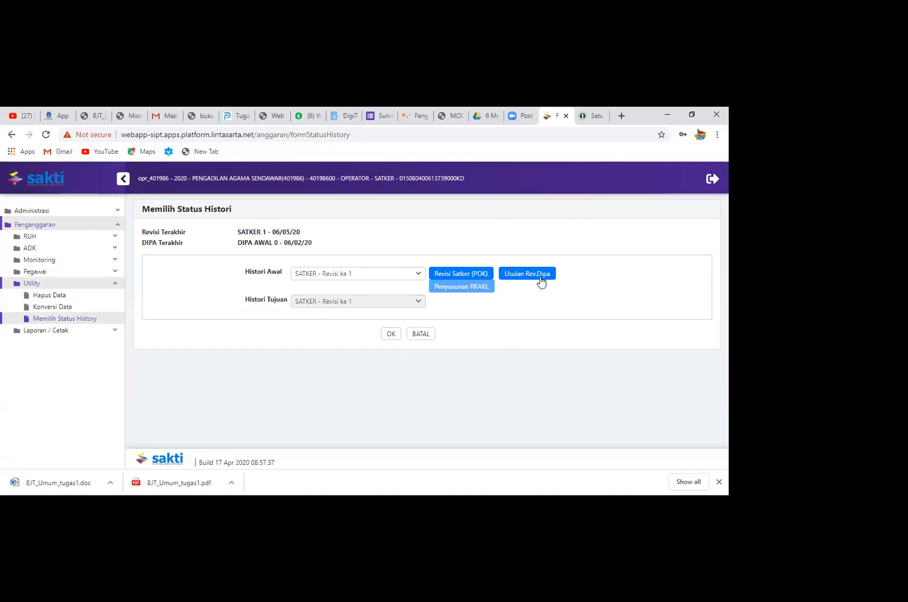
left_click(537, 279)
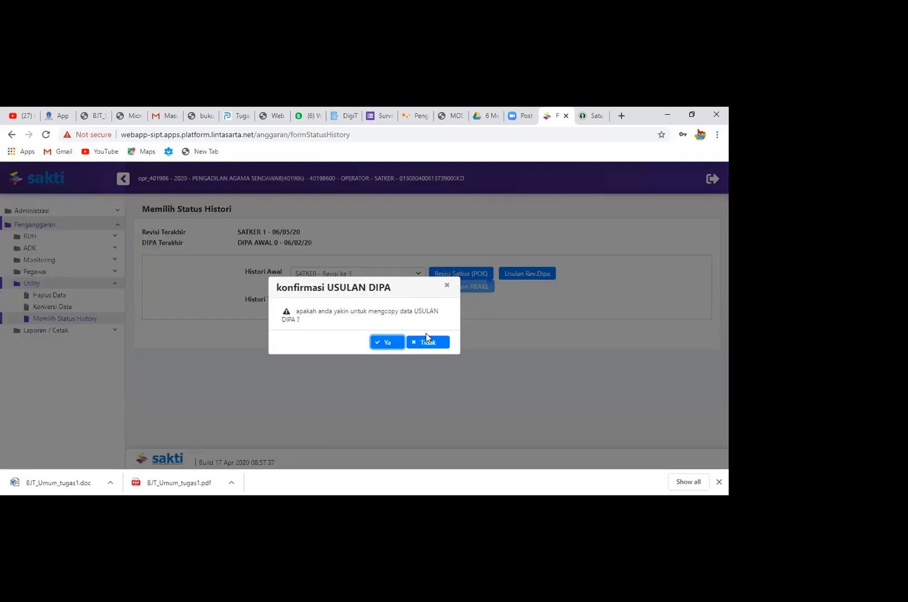
left_click(400, 340)
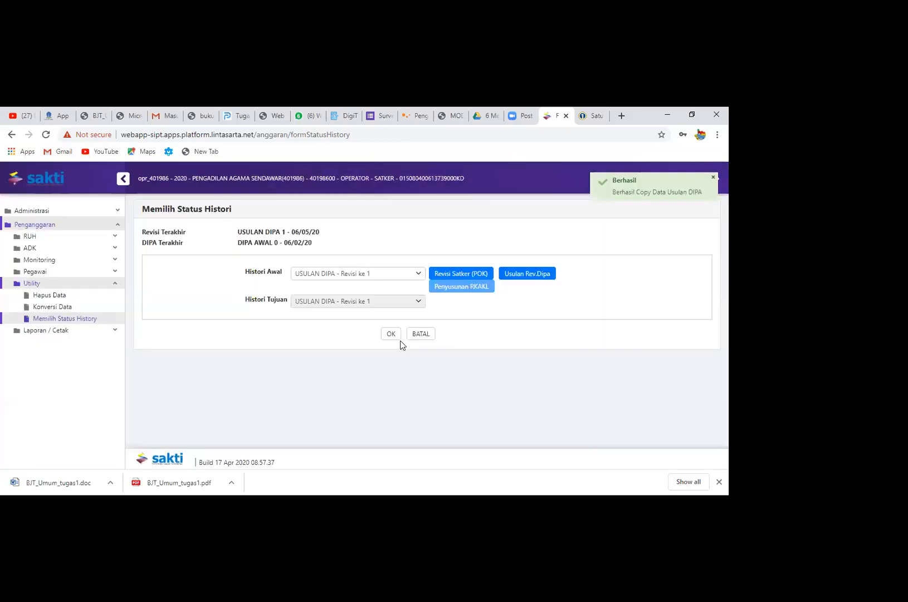
left_click(92, 261)
left_click(111, 279)
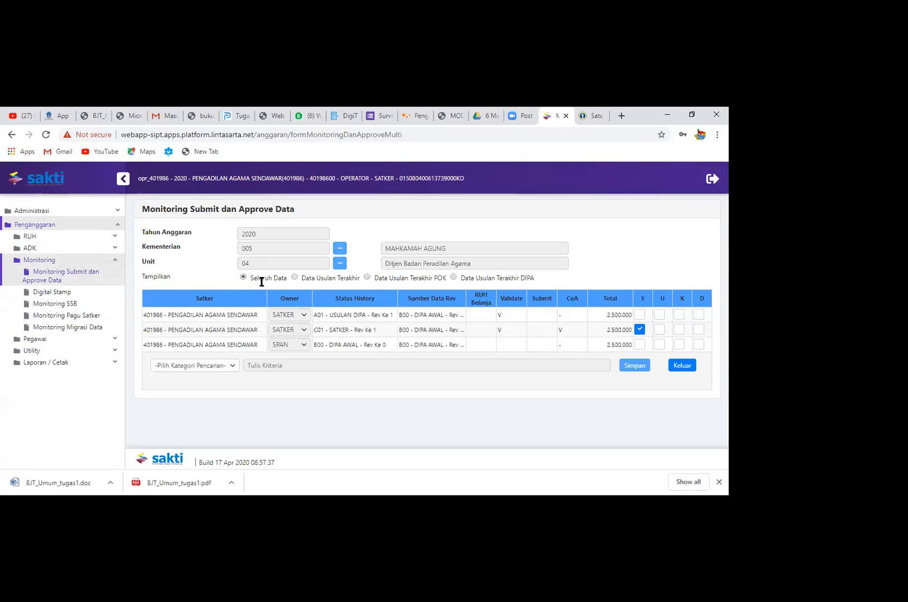
Open the Belanja form under RUH and load satker 401986 Pengadilan Agama Sendawar for the USULAN DIPA-1 history
left_click(44, 238)
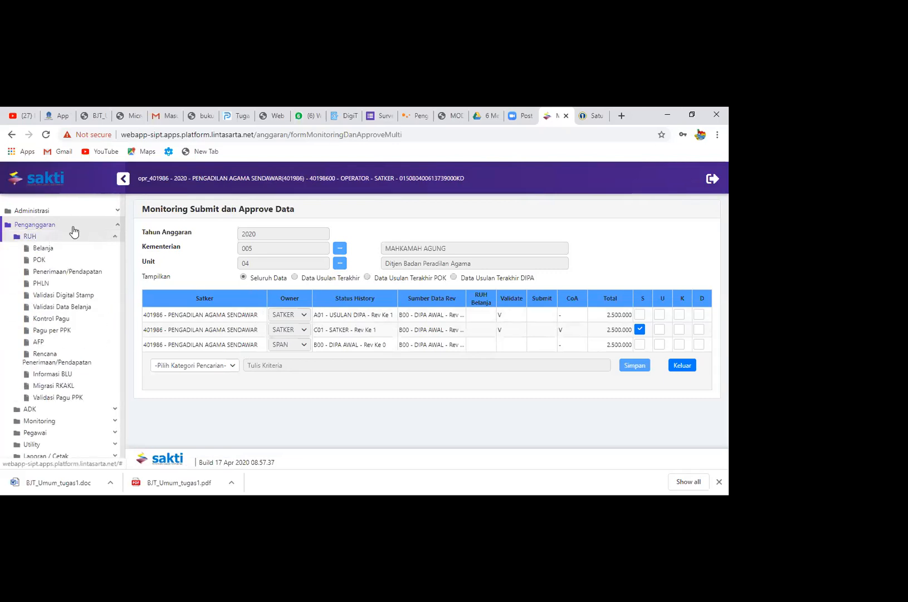
left_click(57, 252)
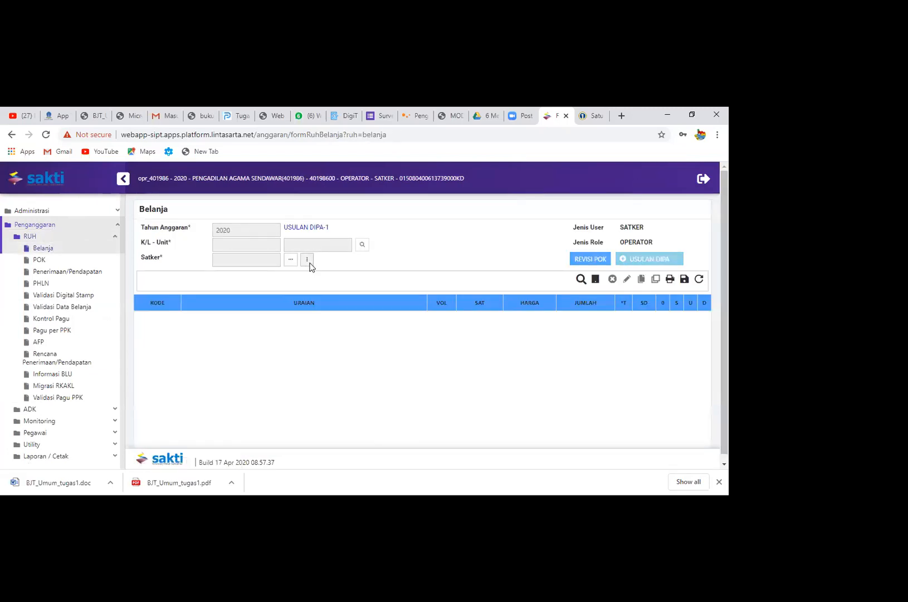
left_click(308, 261)
left_click(362, 270)
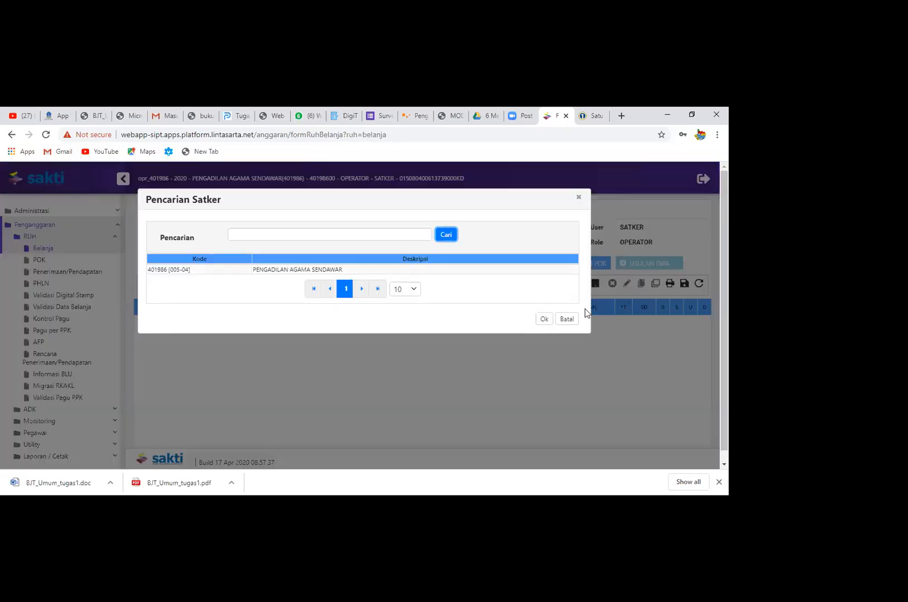
left_click(544, 319)
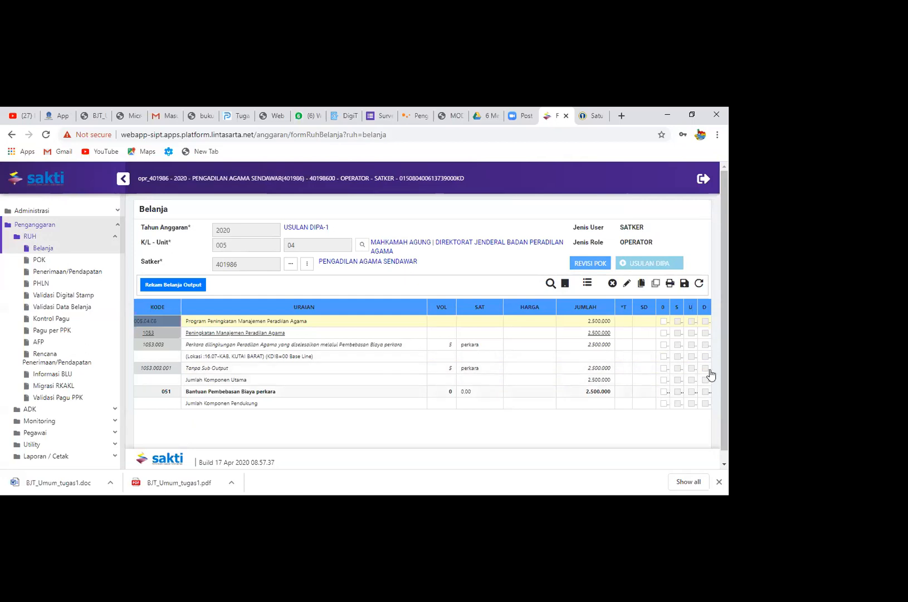
Expand the Belanja table with Tayangkan Semua to show every account and detail row
left_click(665, 358)
left_click(664, 357)
left_click(664, 357)
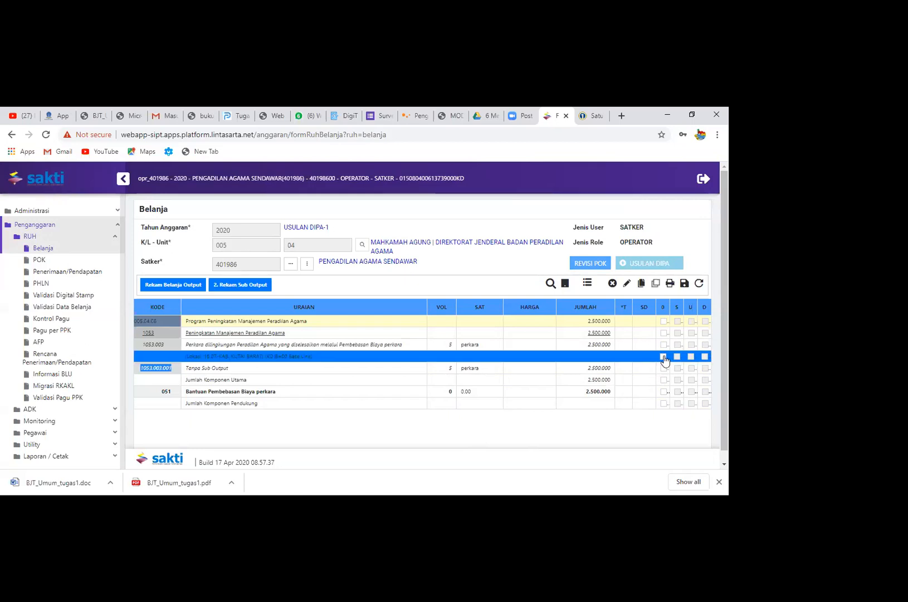
left_click(664, 358)
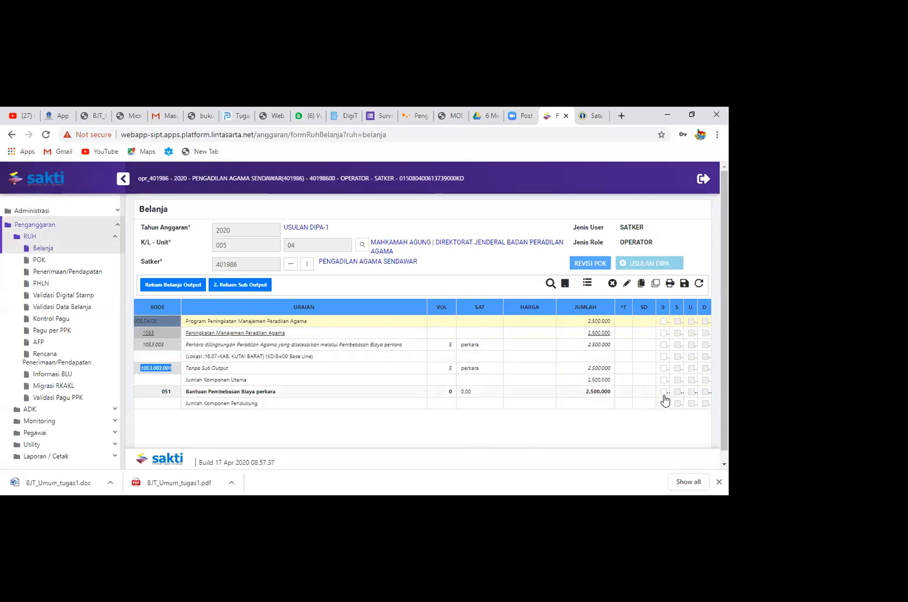
left_click(588, 283)
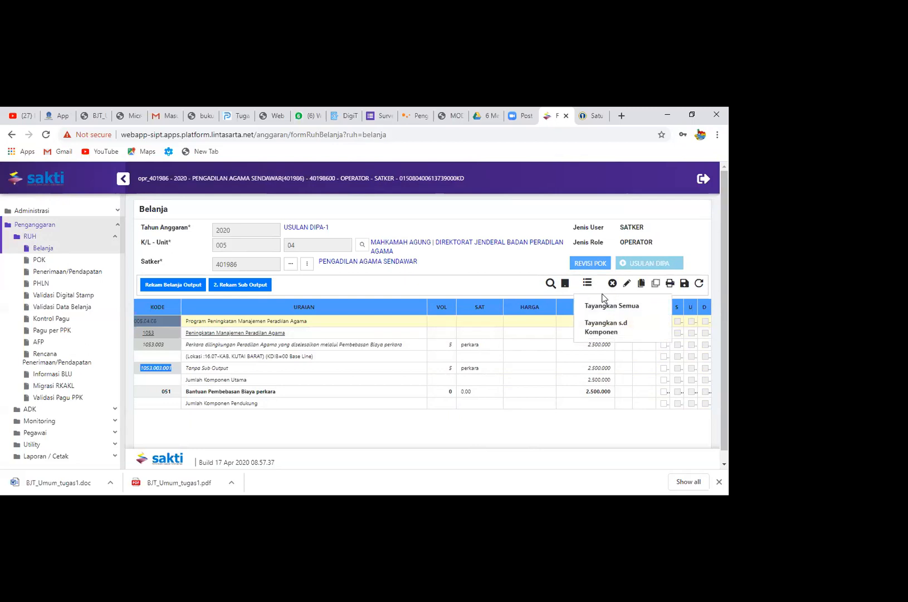
left_click(611, 306)
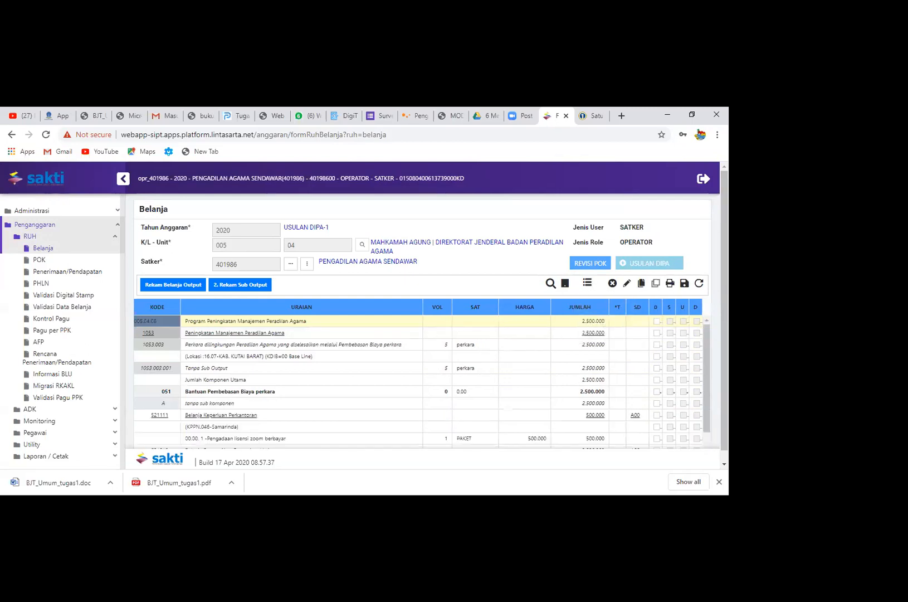
Tick the 0 column for account 521111 Belanja Keperluan Perkantoran, including its Zoom licence detail
scroll(641, 385, "down", 1)
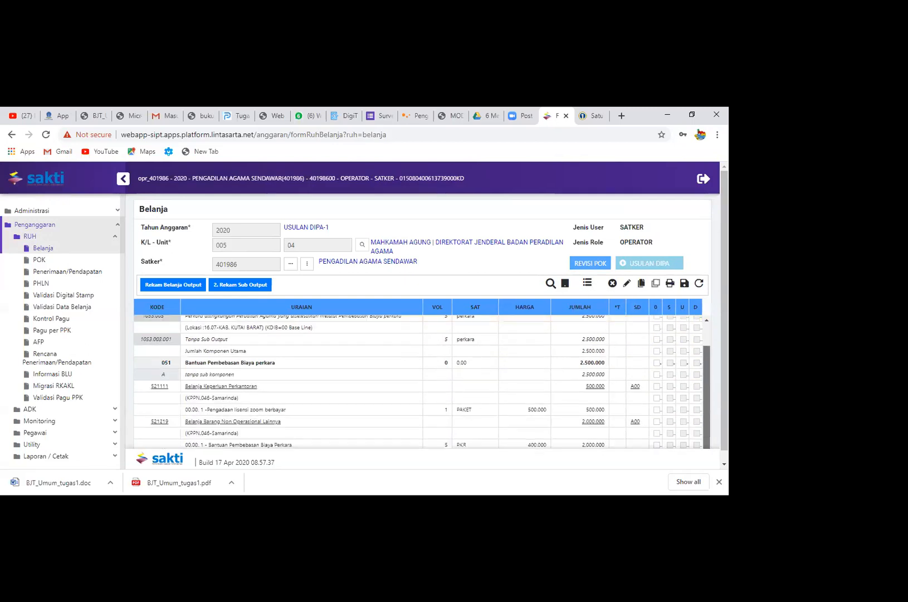
left_click(656, 386)
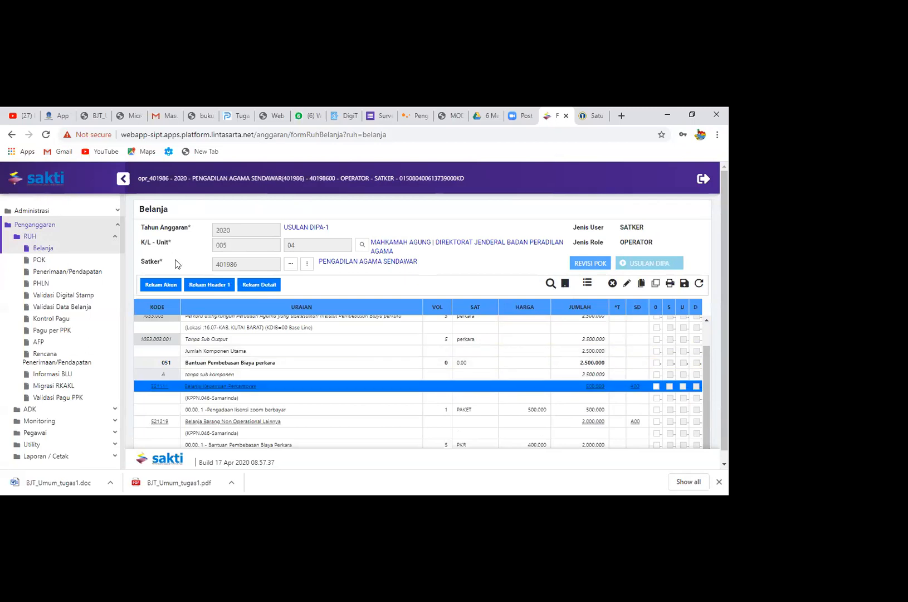
left_click(124, 179)
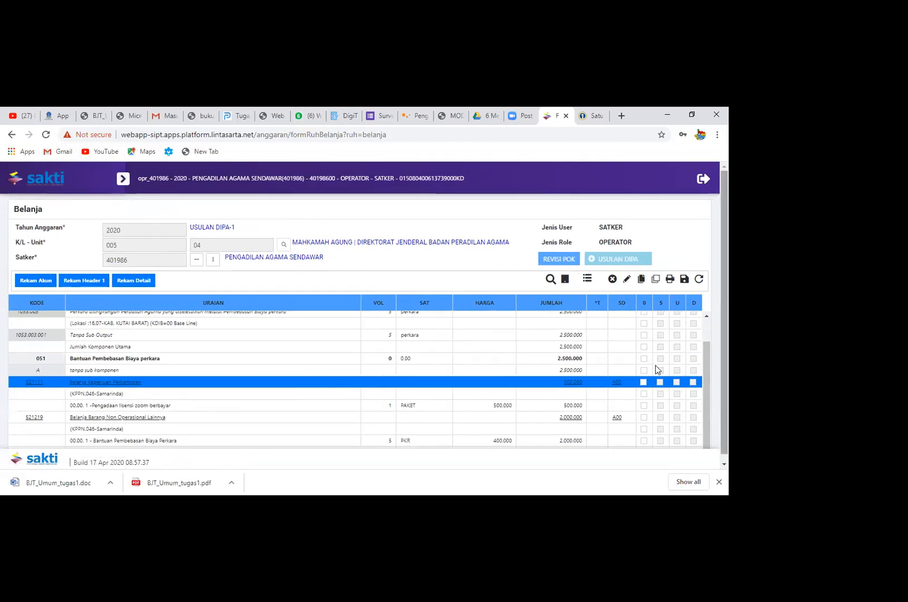
left_click(644, 382)
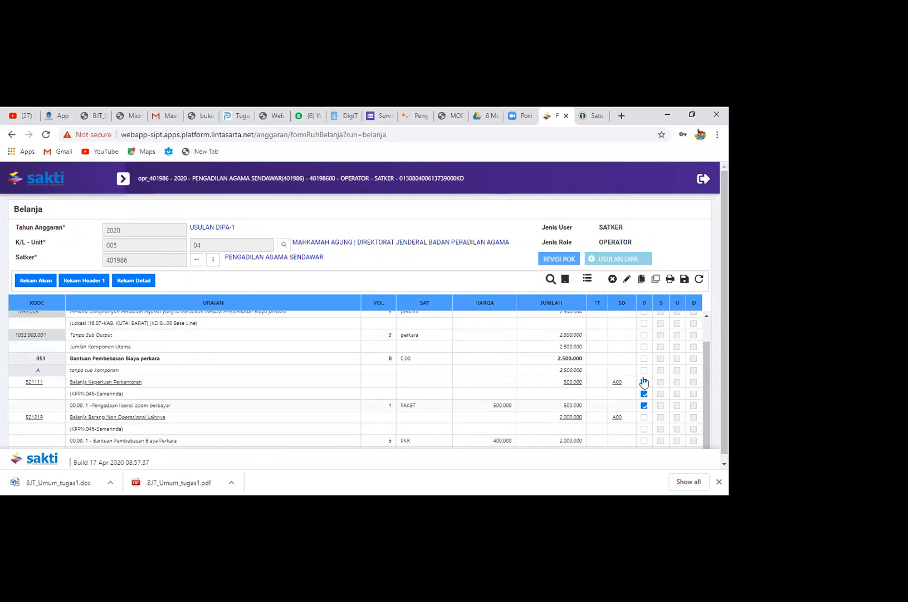
Leave Belanja without saving and load satker 401986 with output 1053.003 in the POK form
left_click(123, 179)
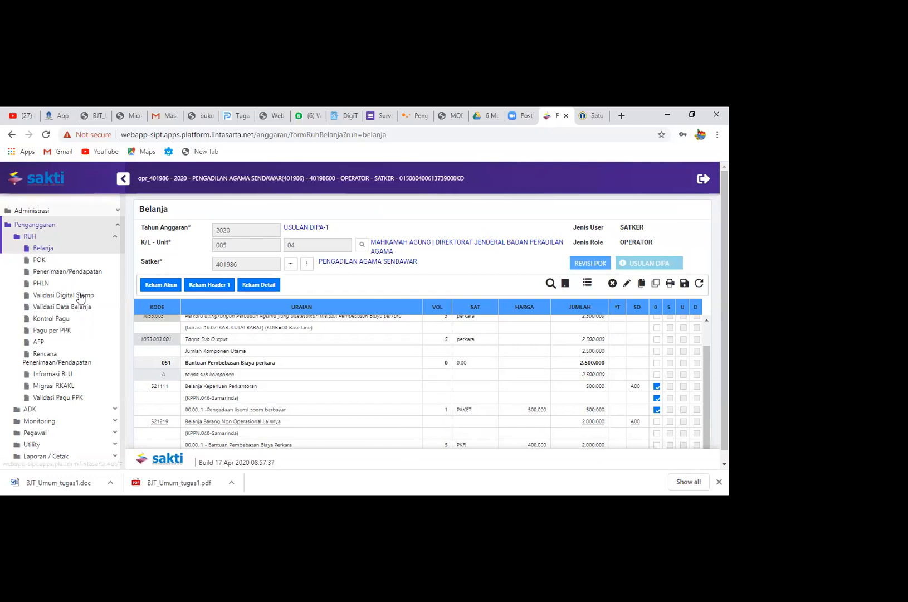
left_click(69, 261)
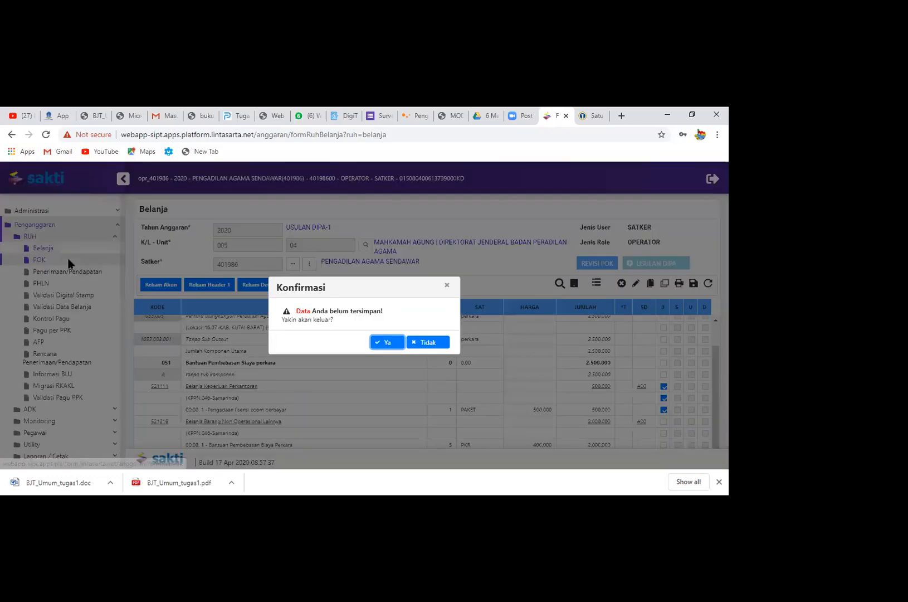
left_click(397, 343)
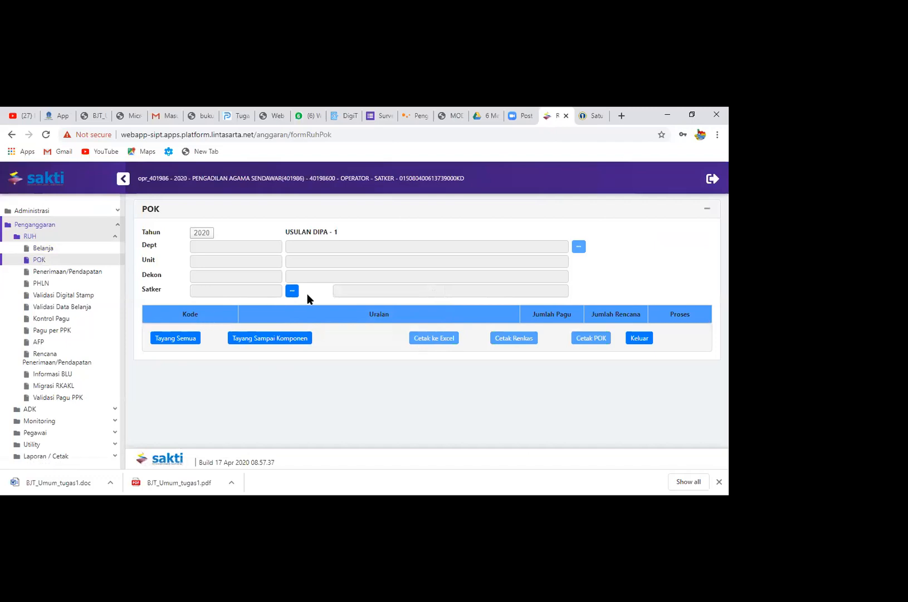
left_click(292, 291)
double_click(336, 256)
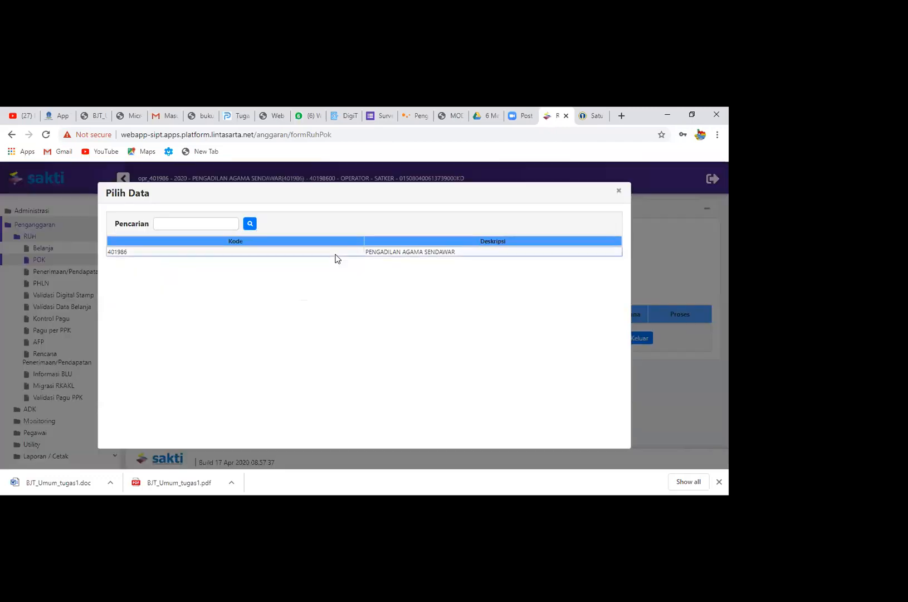
left_click(569, 239)
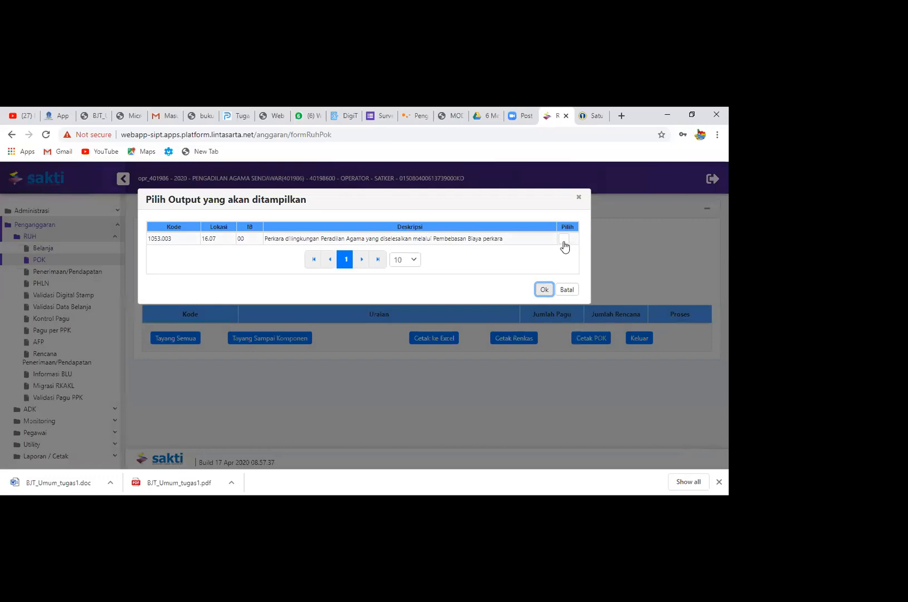
left_click(545, 290)
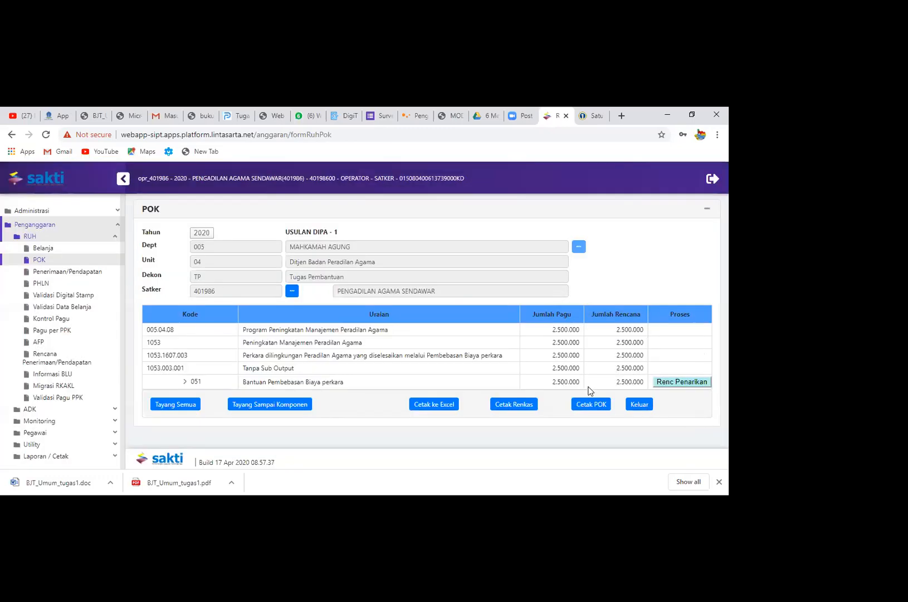
Review the Penerimaan/Pendapatan page and its Rekam Pendapatan form, closing the form without recording any income
left_click(64, 277)
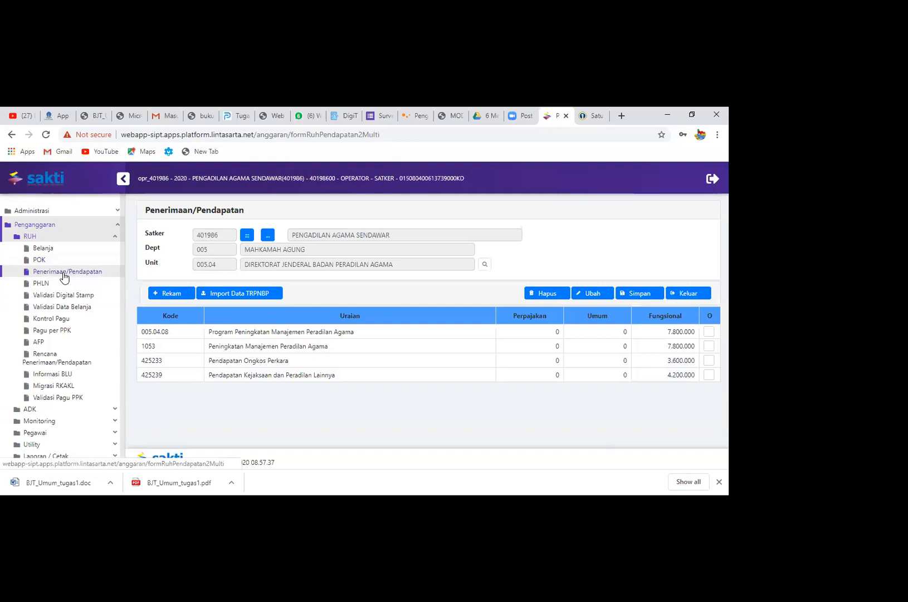
left_click(180, 290)
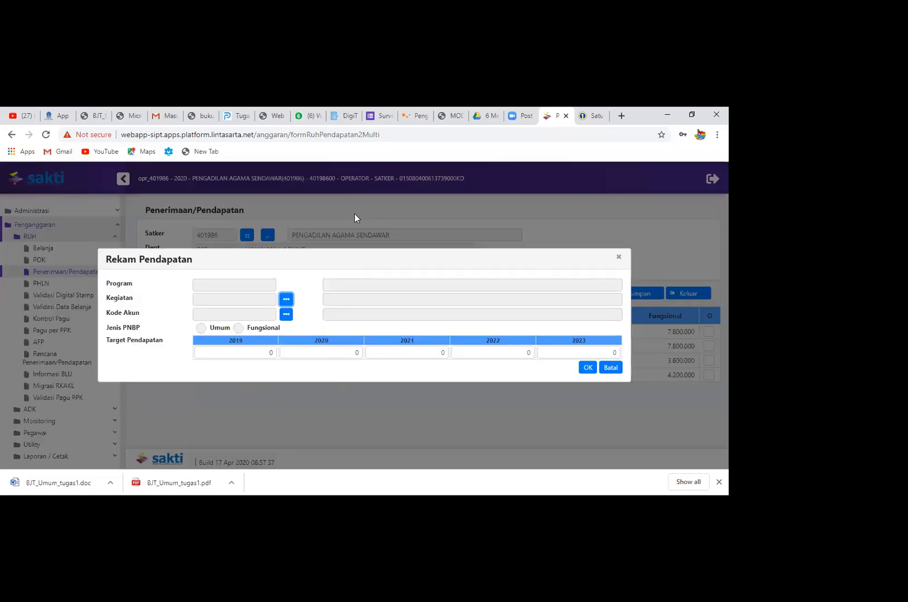
left_click(618, 257)
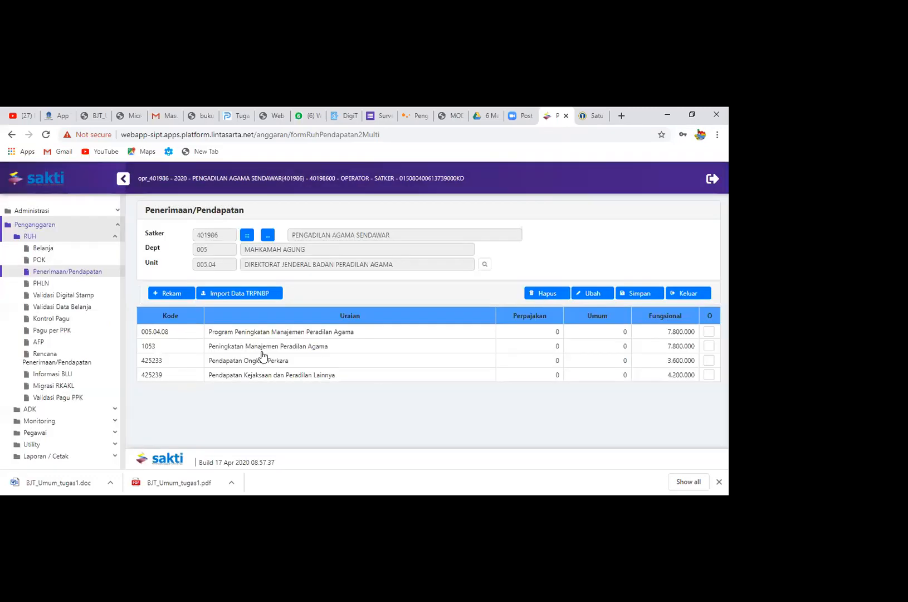
Process Validasi Data Belanja for the satker 401986 USULAN DIPA row
left_click(85, 307)
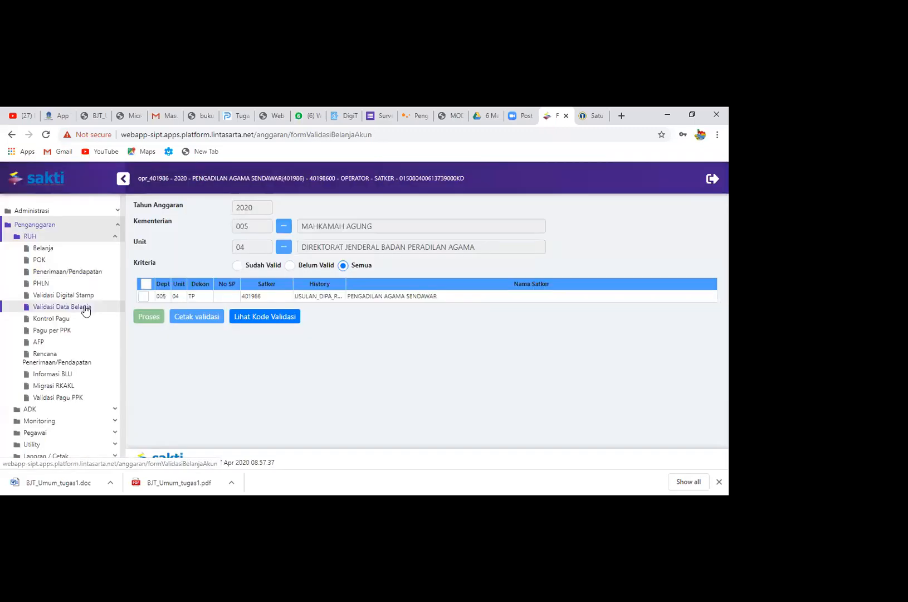
left_click(145, 299)
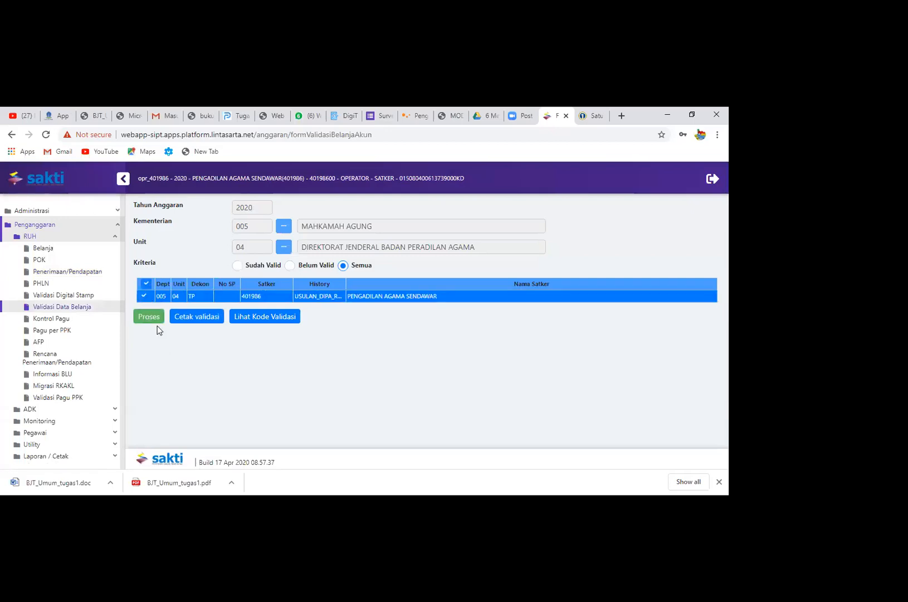
left_click(150, 317)
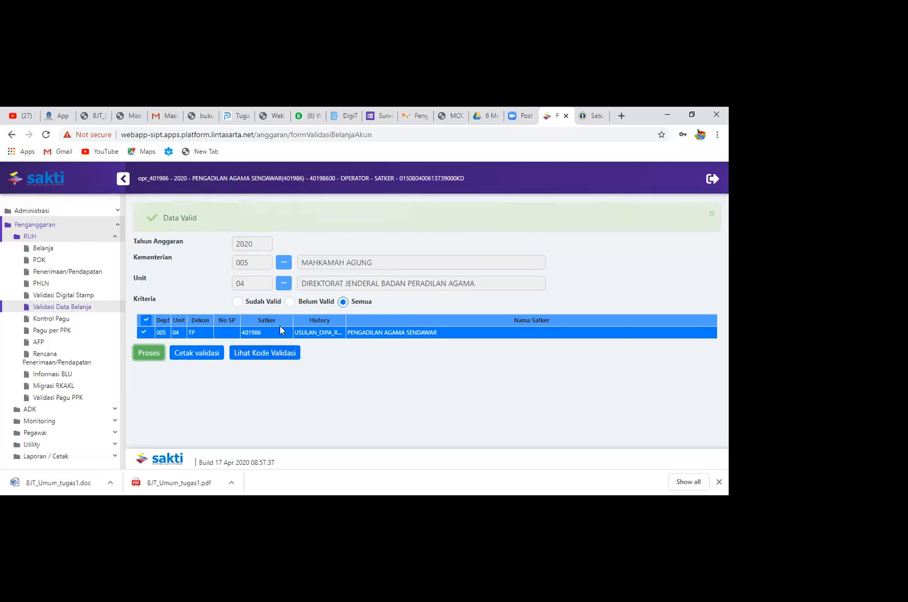
left_click(418, 377)
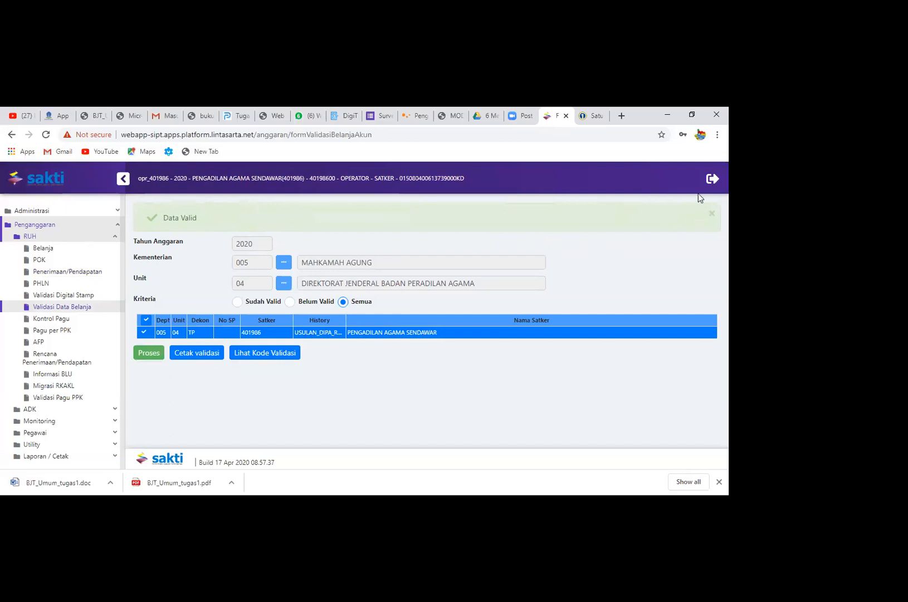
Sign out of the operator account and sign in to satker 401986's approval account for 2020 with its saved password
left_click(711, 178)
left_click(388, 341)
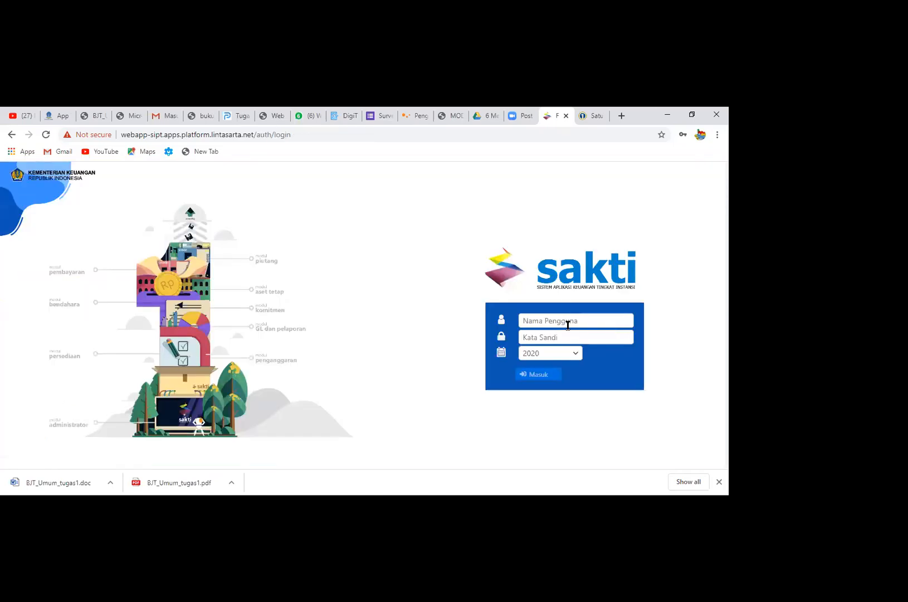
left_click(568, 325)
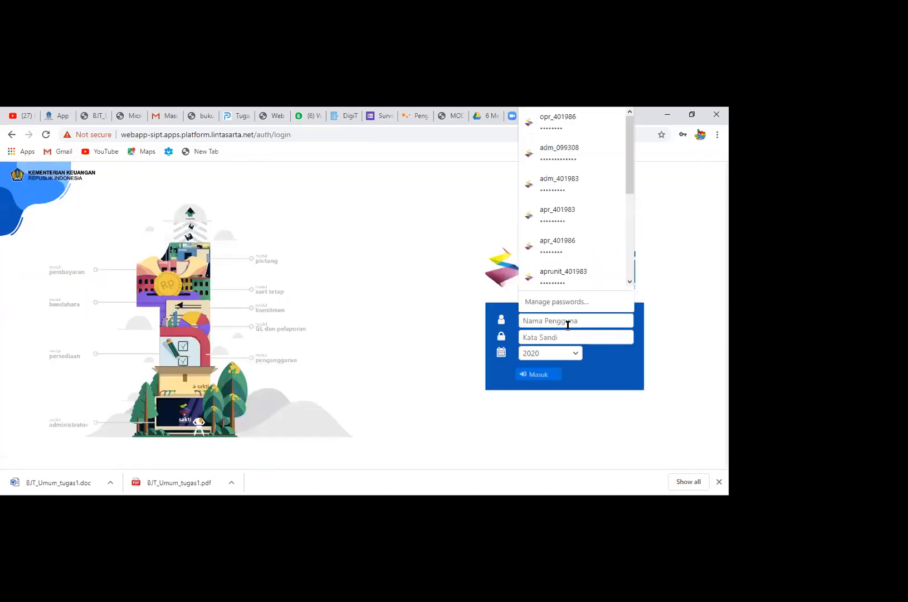
type("apr_401986")
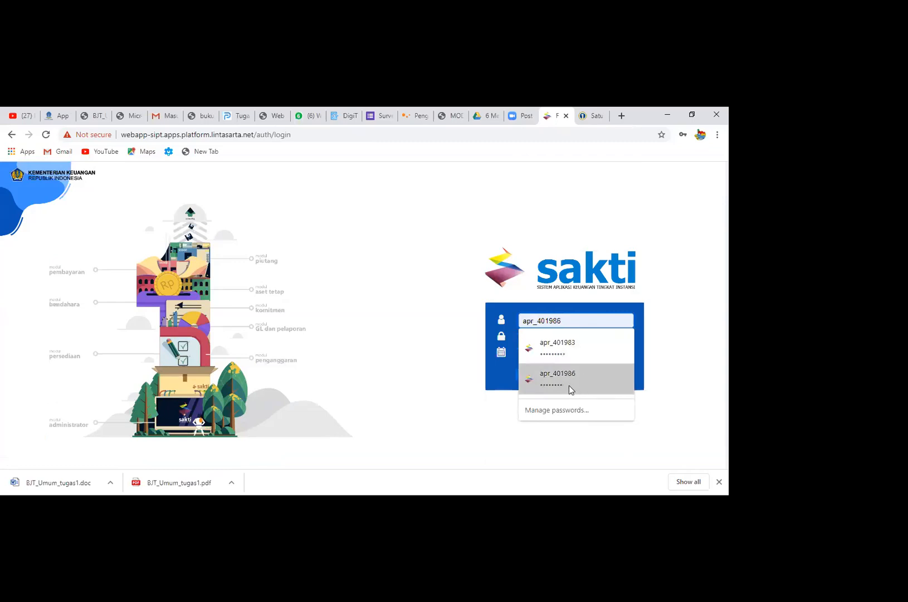
left_click(569, 385)
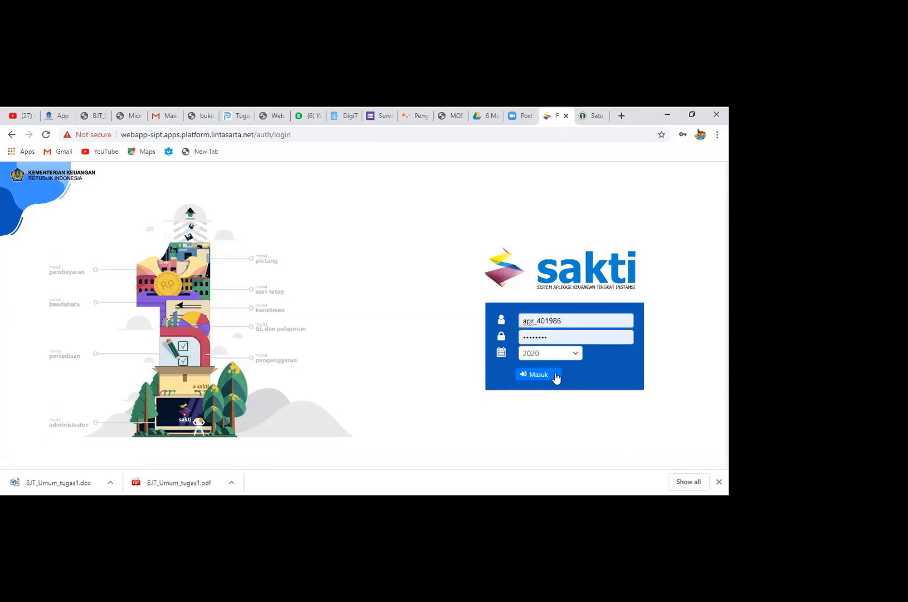
left_click(554, 373)
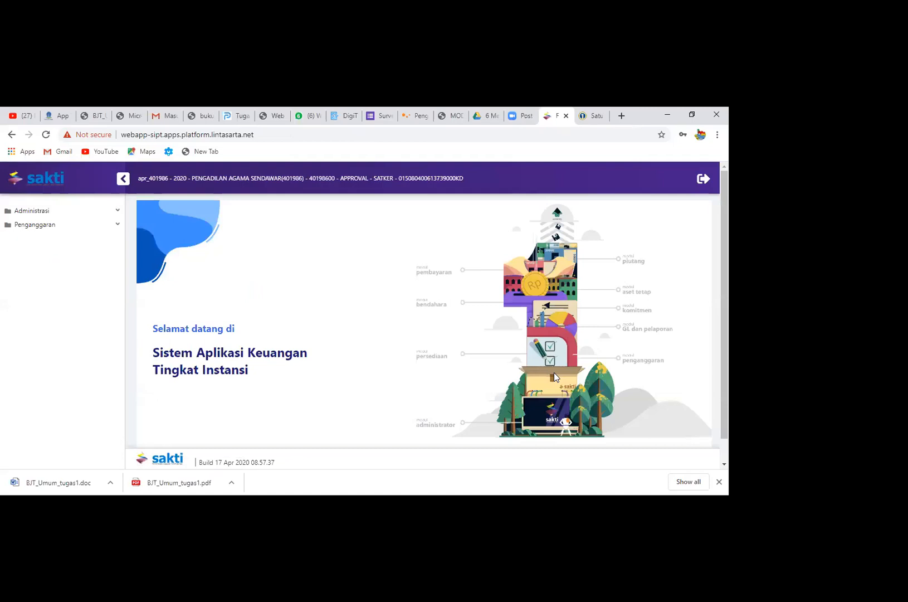
In Monitoring Submit dan Approve Data, tick S for the A01 - USULAN DIPA - Rev Ke 1 row and save
left_click(84, 230)
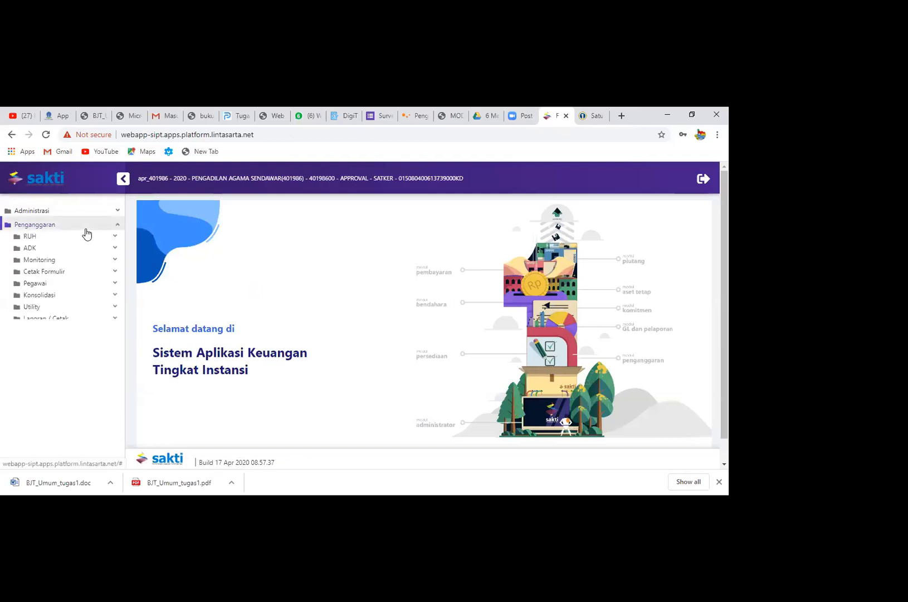
left_click(92, 262)
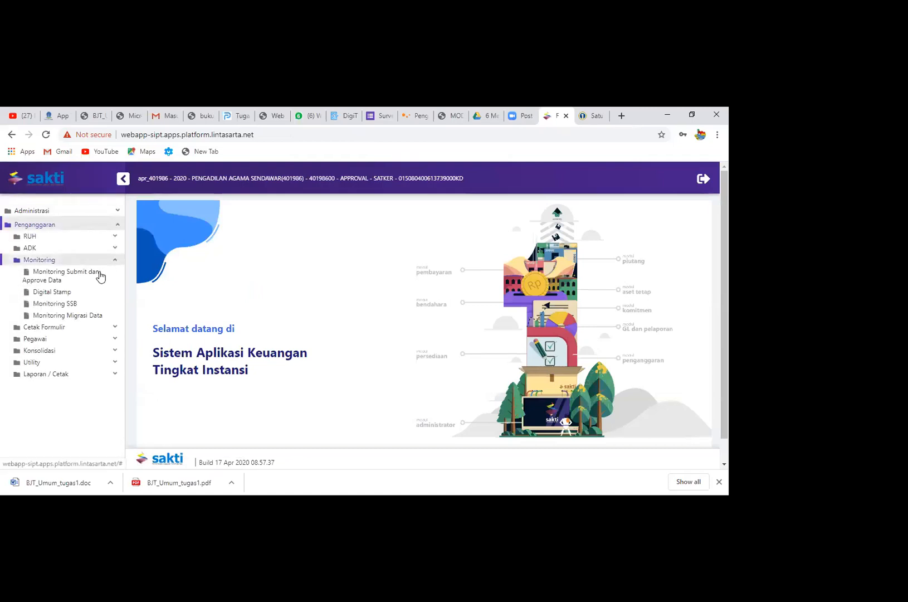
left_click(67, 273)
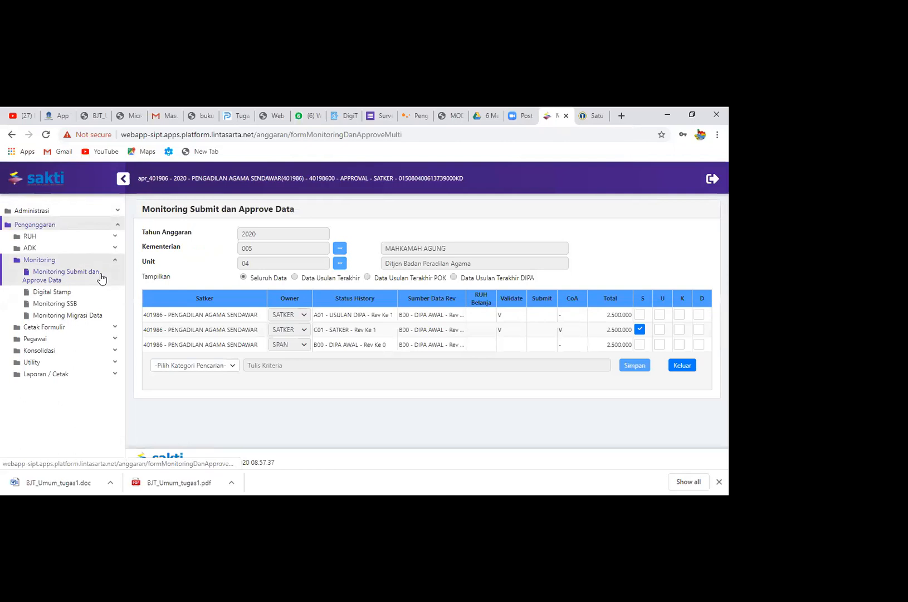
left_click(640, 314)
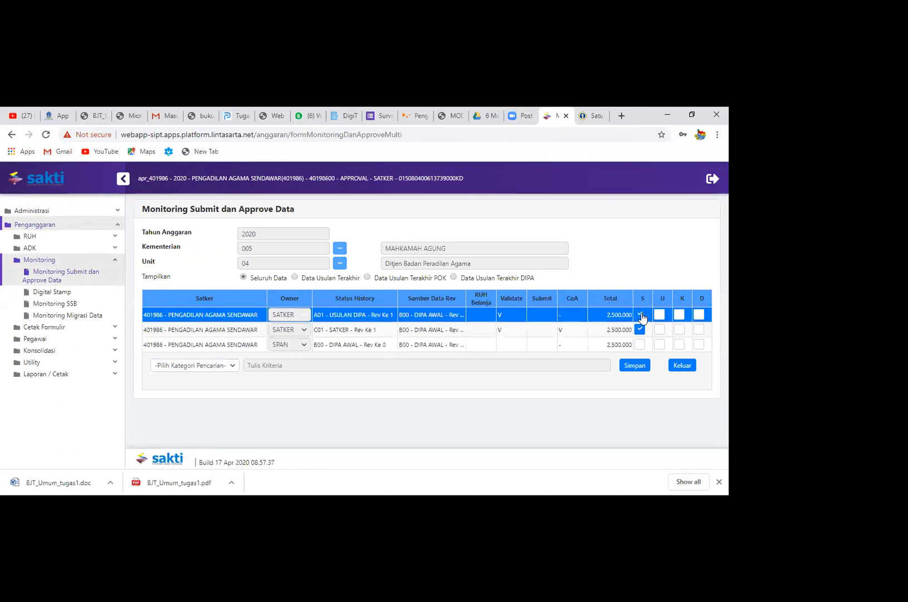
left_click(637, 367)
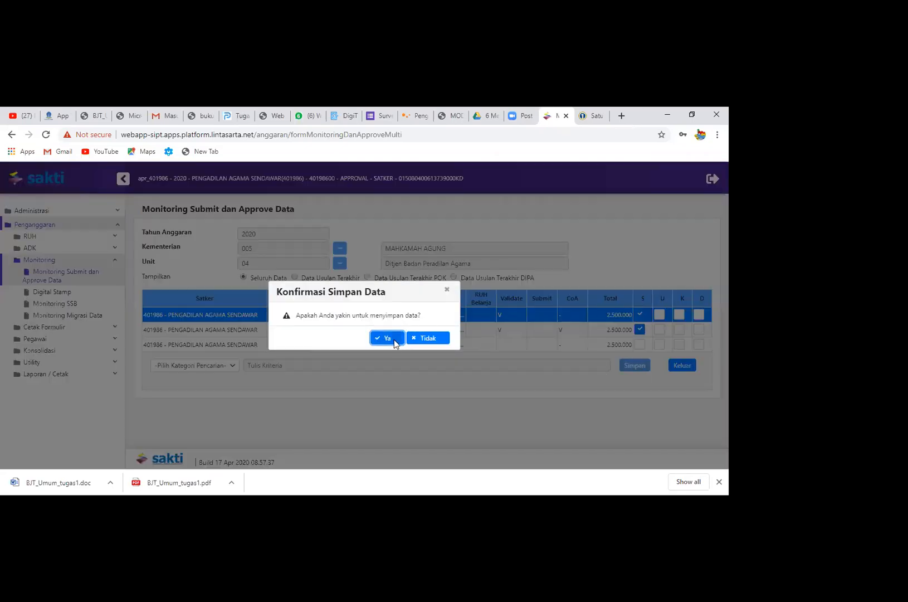
left_click(394, 339)
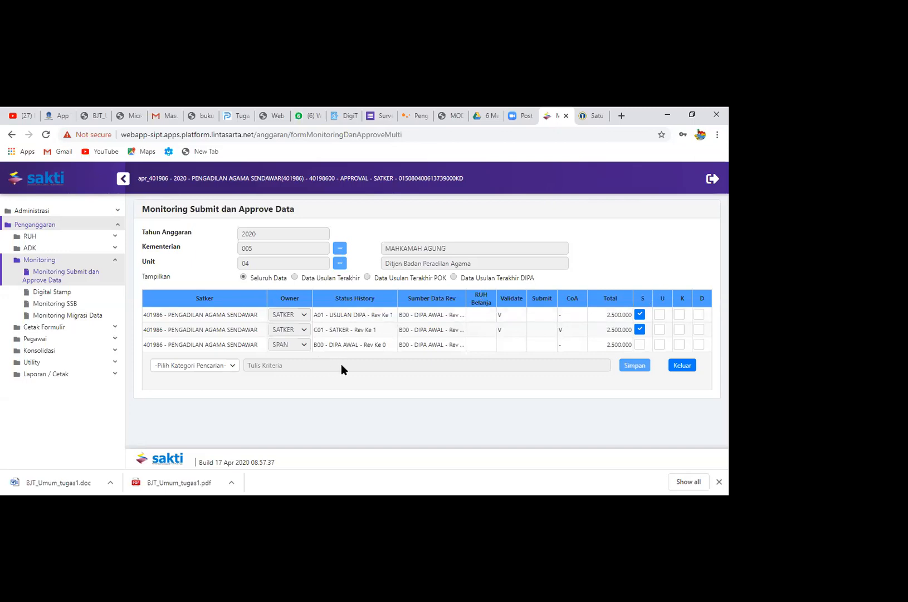
Load the Kirim ADK form for RKAKL POK and select the Pengadilan Agama Sendawar USULAN_DIPA_REVISI 1 row
left_click(88, 249)
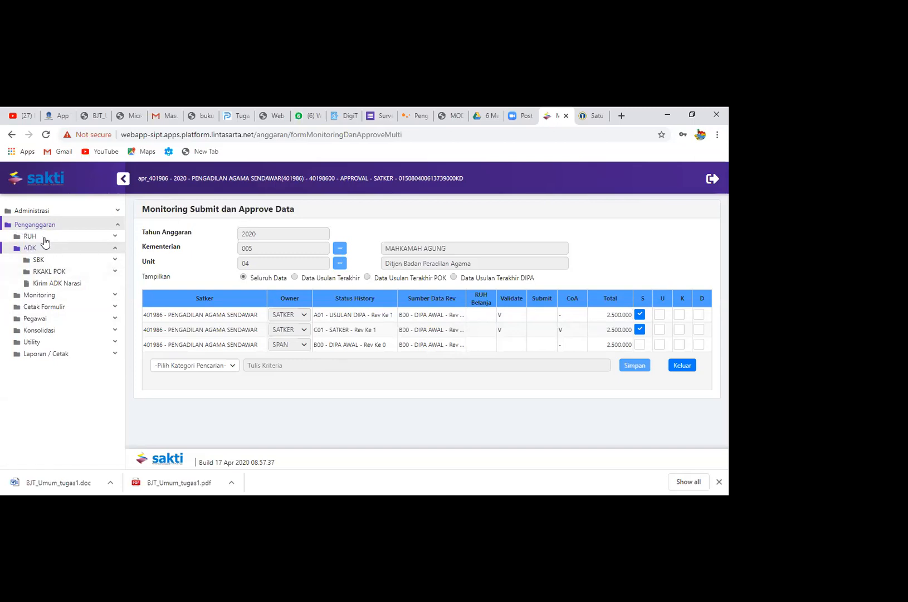
left_click(60, 275)
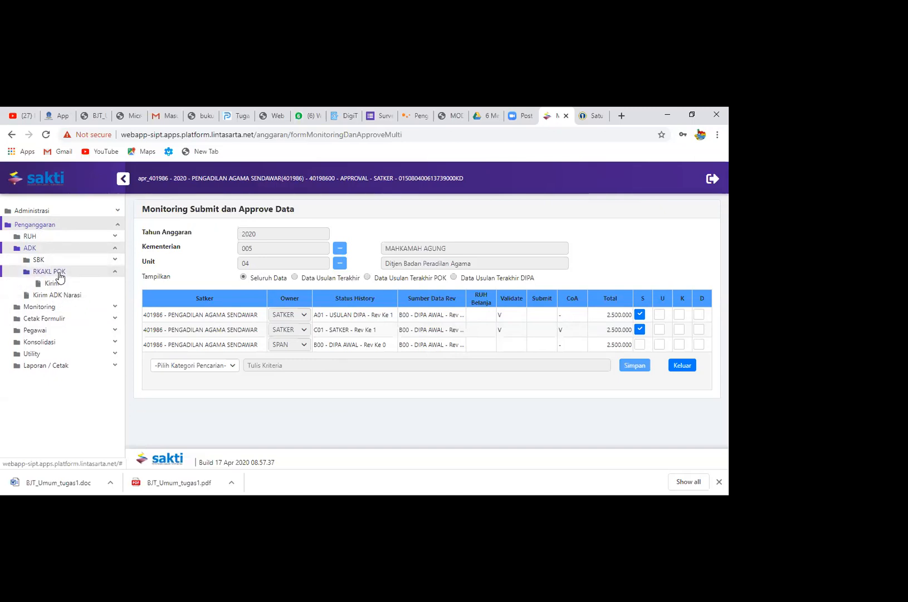
left_click(65, 289)
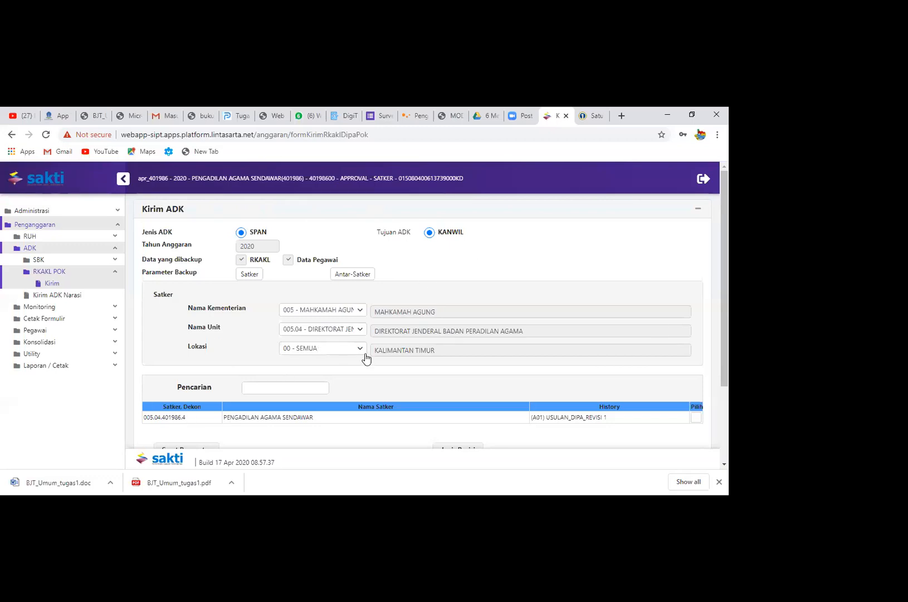
scroll(695, 350, "down", 2)
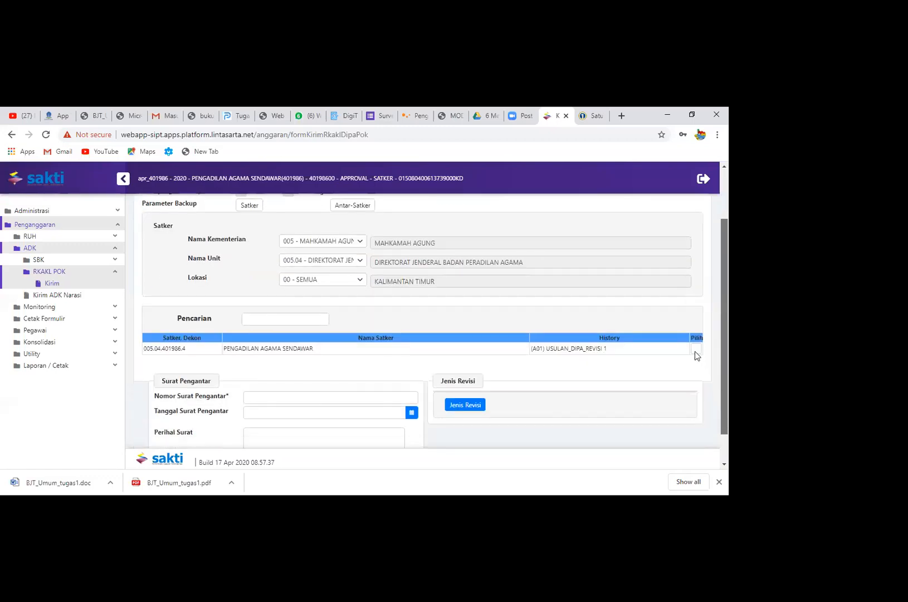
left_click(695, 330)
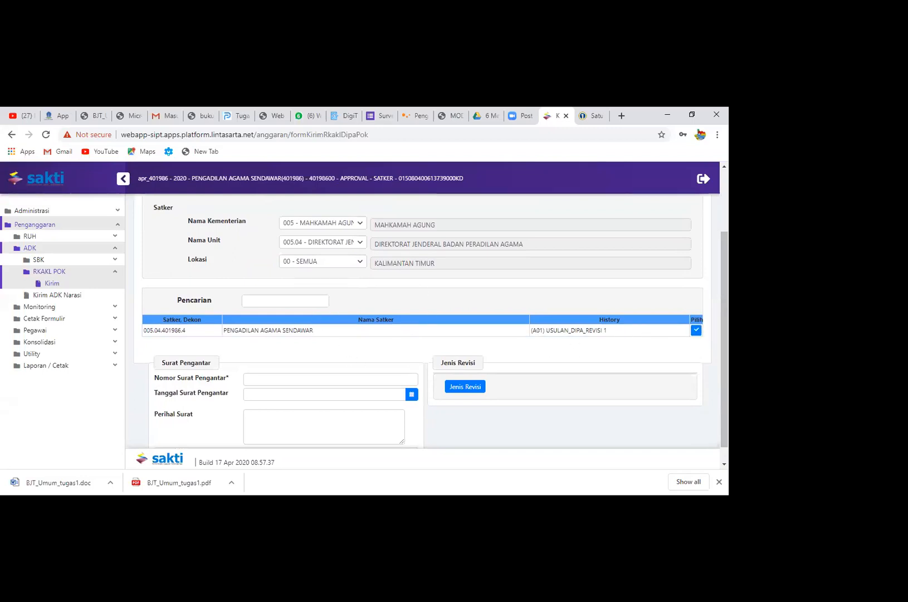
Add revision type 319 Revisi POK as the Jenis Revisi of the ADK being sent
scroll(450, 394, "down", 1)
left_click(479, 372)
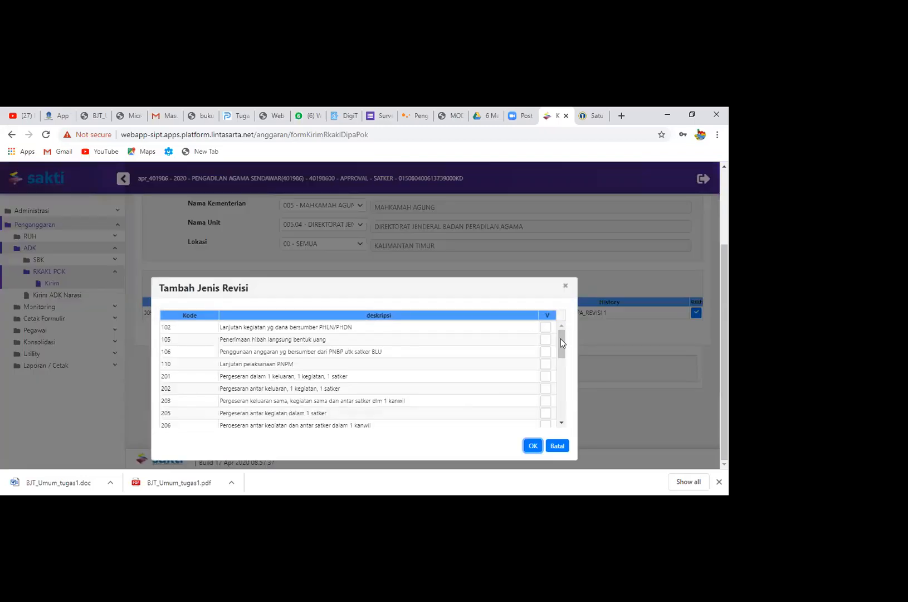
scroll(561, 339, "down", 2)
left_click_drag(562, 353, 558, 405)
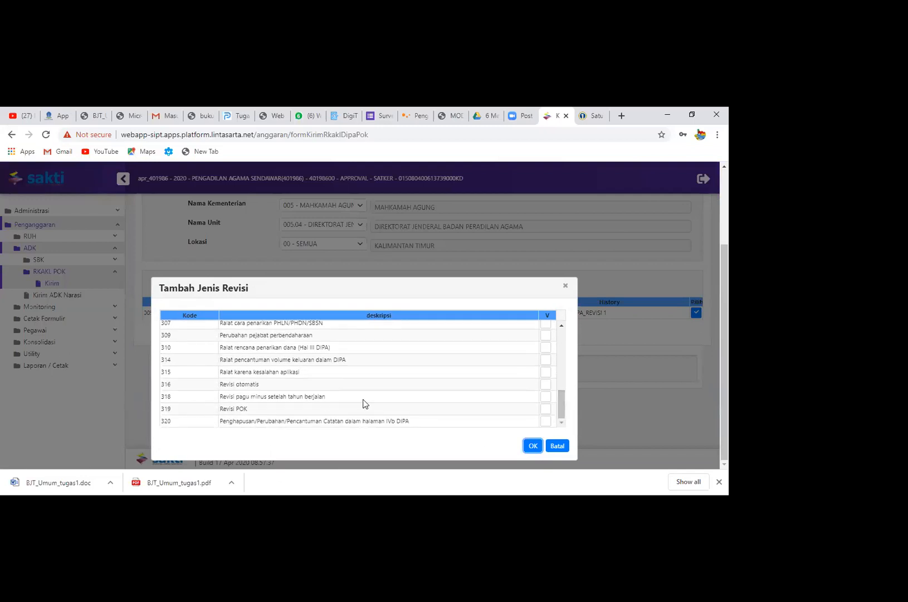
left_click(546, 410)
left_click(533, 445)
Fill in the Surat Pengantar with number s-123, date 05/05/2020 and subject "Usulan Revisi DIPA ke -1"
left_click(305, 359)
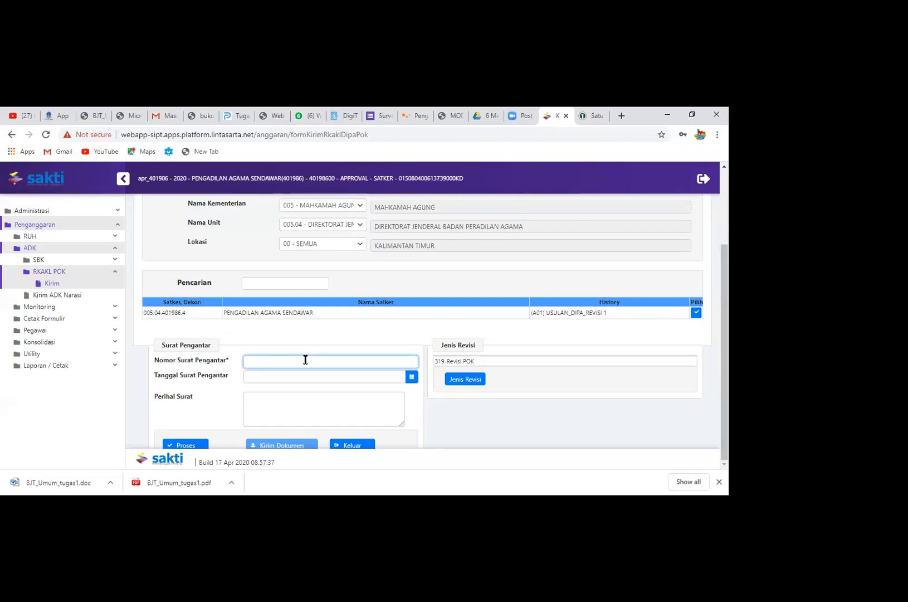
type("s-123")
left_click(412, 378)
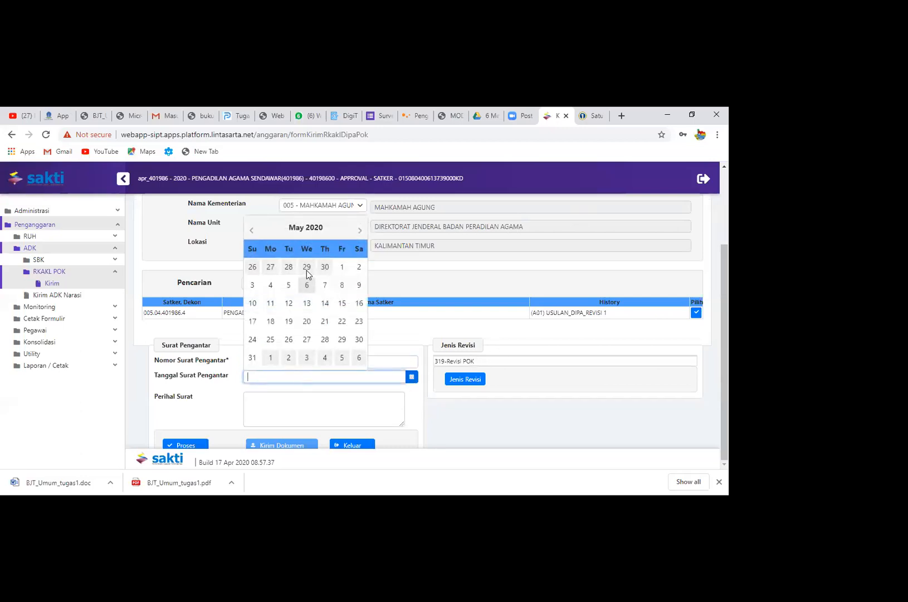
left_click(287, 290)
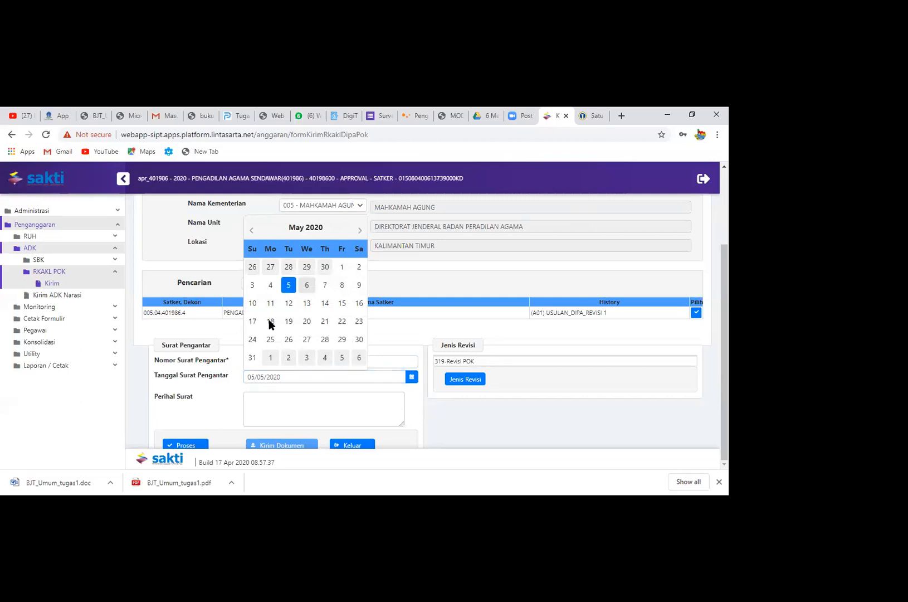
left_click(289, 408)
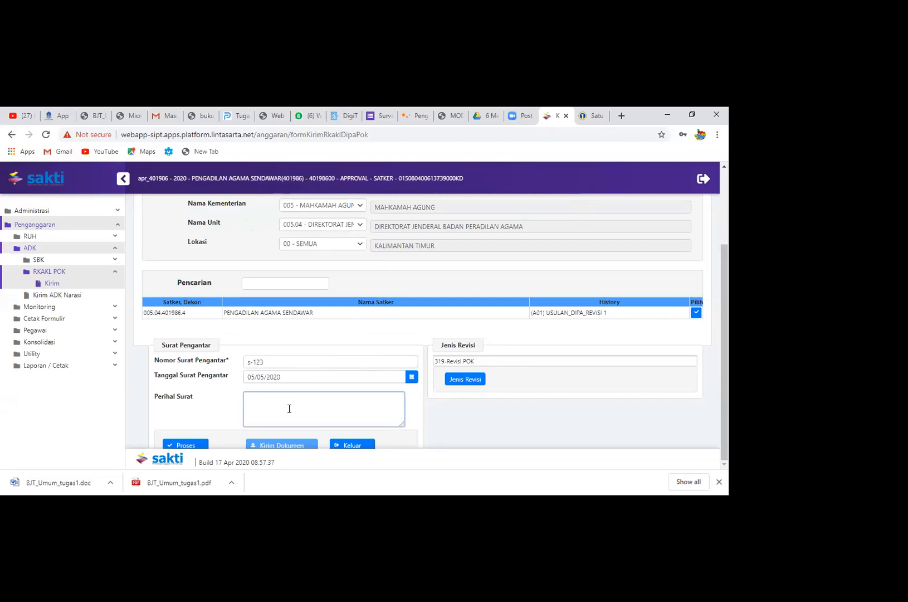
type("Usulan Revisi DIPA ke -1")
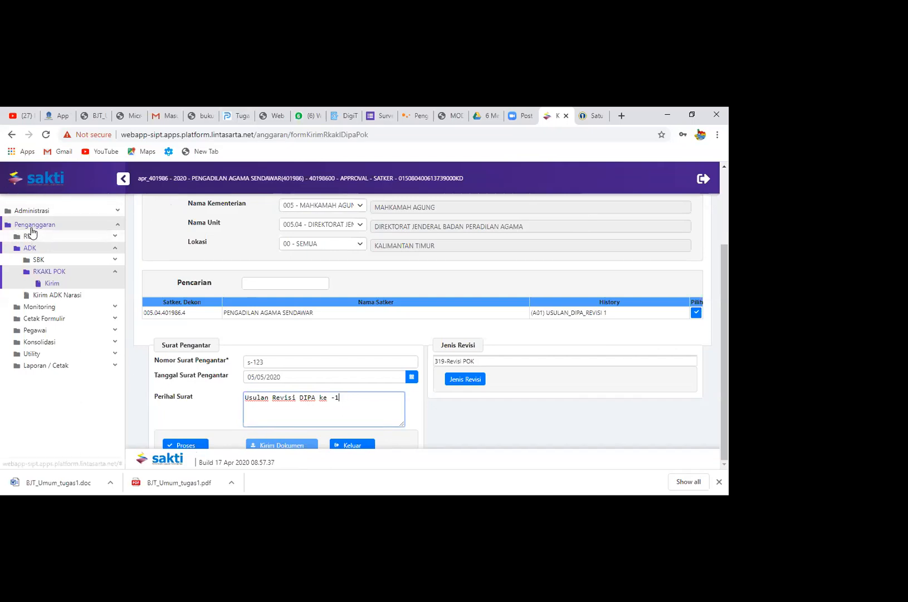
Look over the Laporan / Cetak report list, and review the account's Data User profile form in Satu DJA
left_click(41, 366)
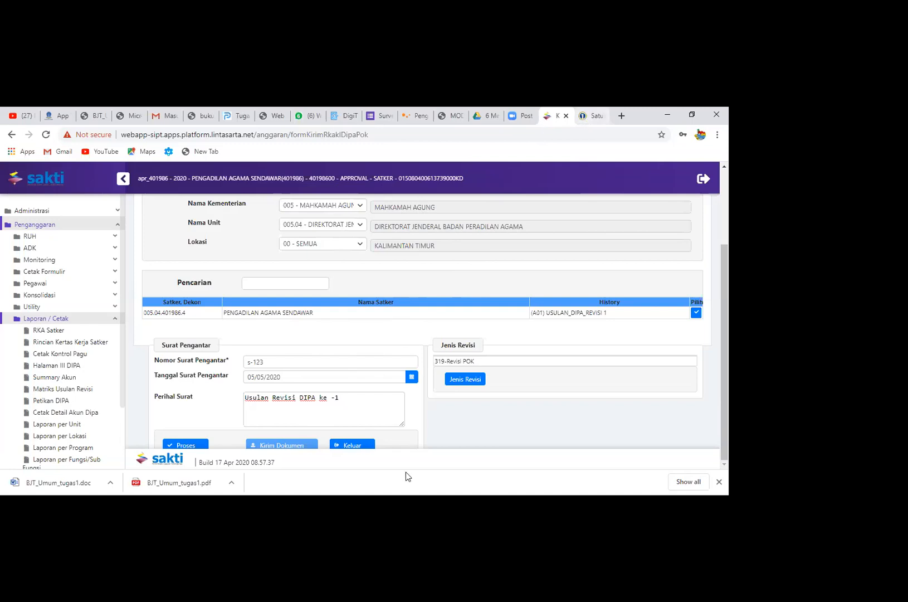
left_click(594, 112)
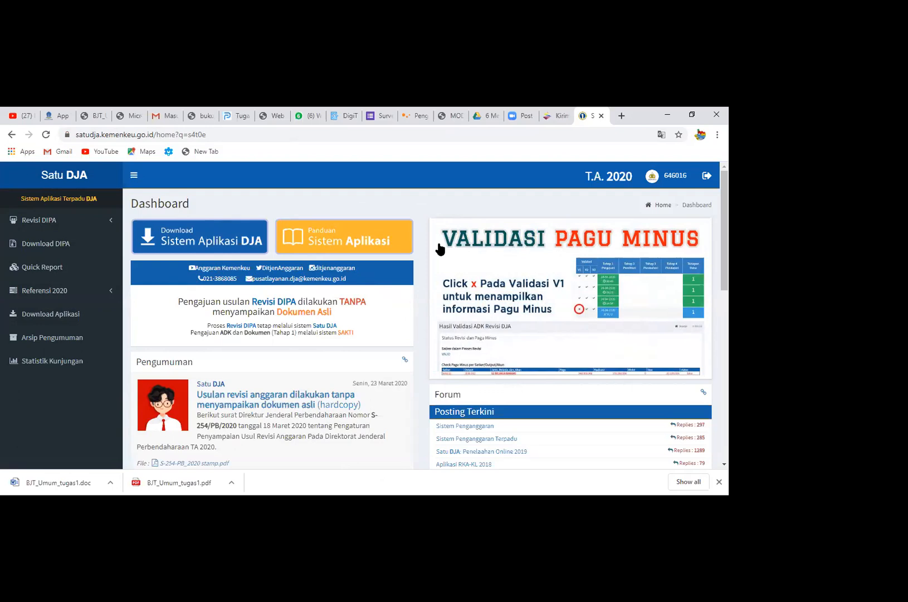
left_click(669, 177)
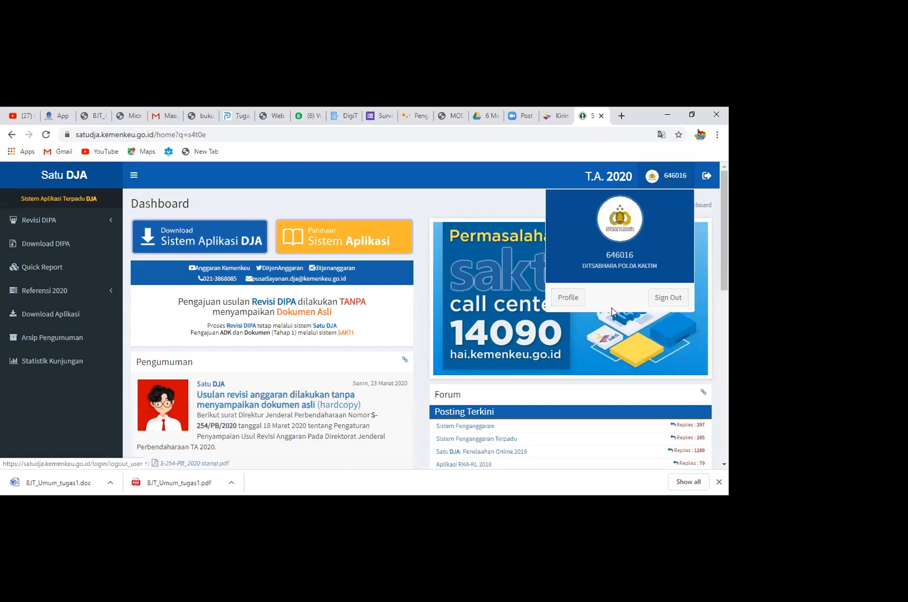
left_click(568, 298)
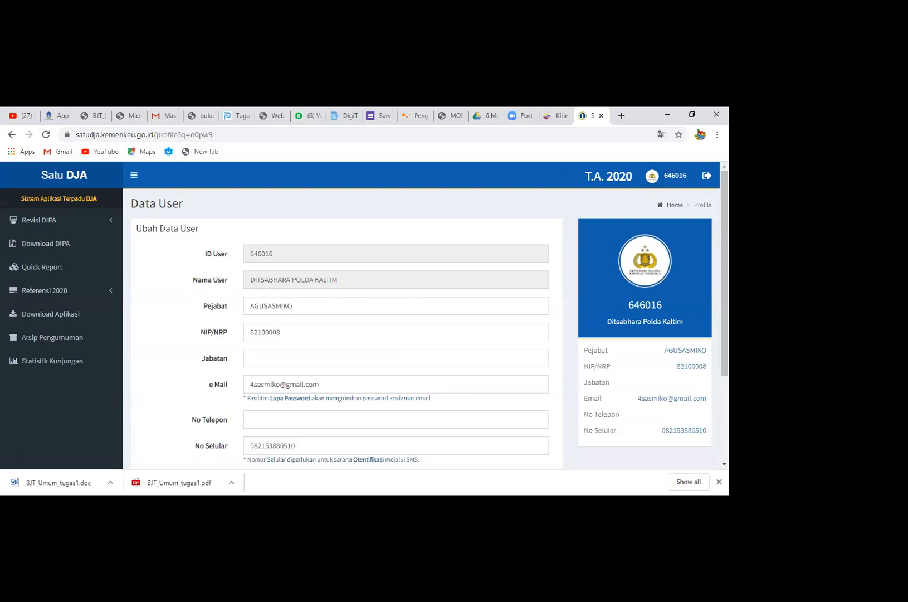
scroll(343, 373, "down", 3)
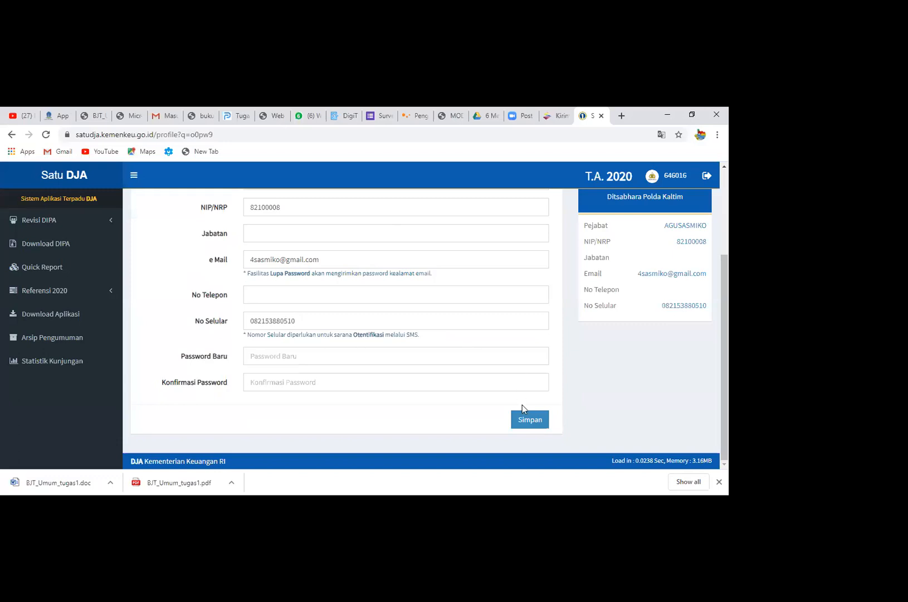
left_click(537, 423)
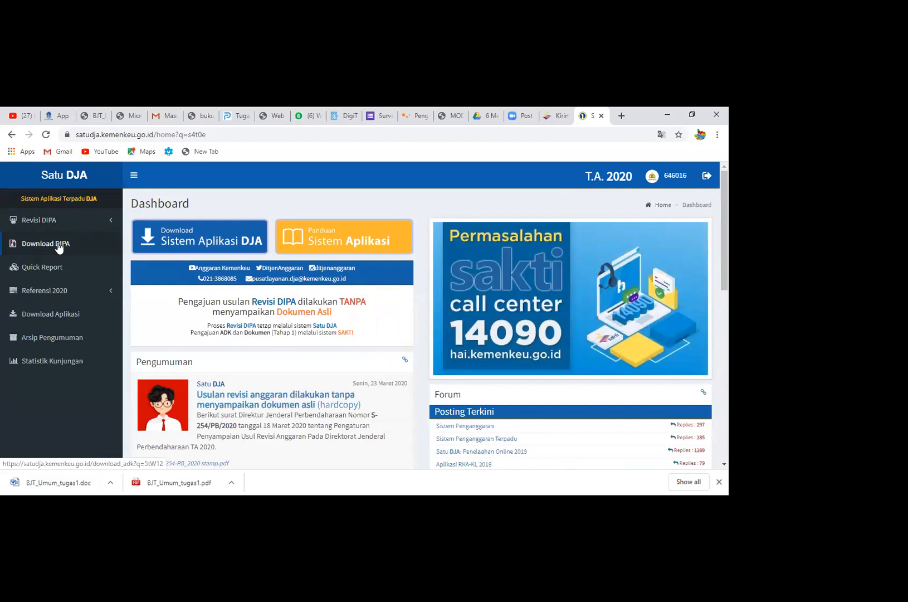
Review the Download DIPA 2020 files and bring up the Pengajuan Revisi form for Revisi DIPA
left_click(58, 245)
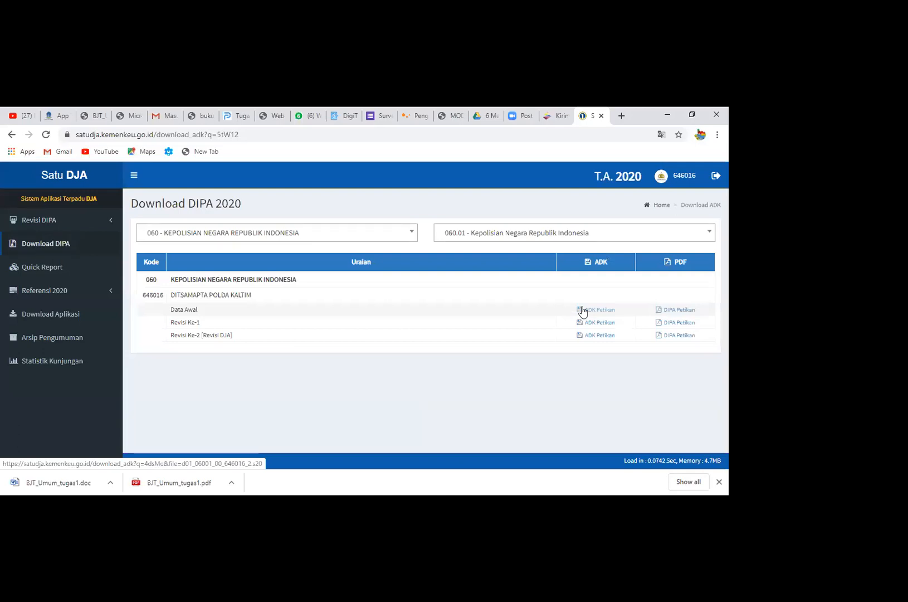
left_click(36, 221)
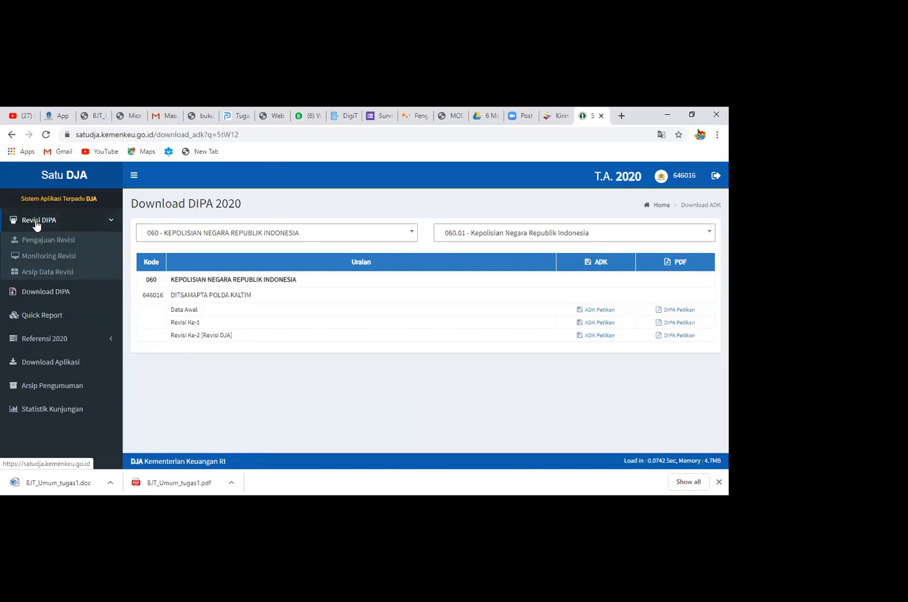
left_click(36, 221)
left_click(36, 222)
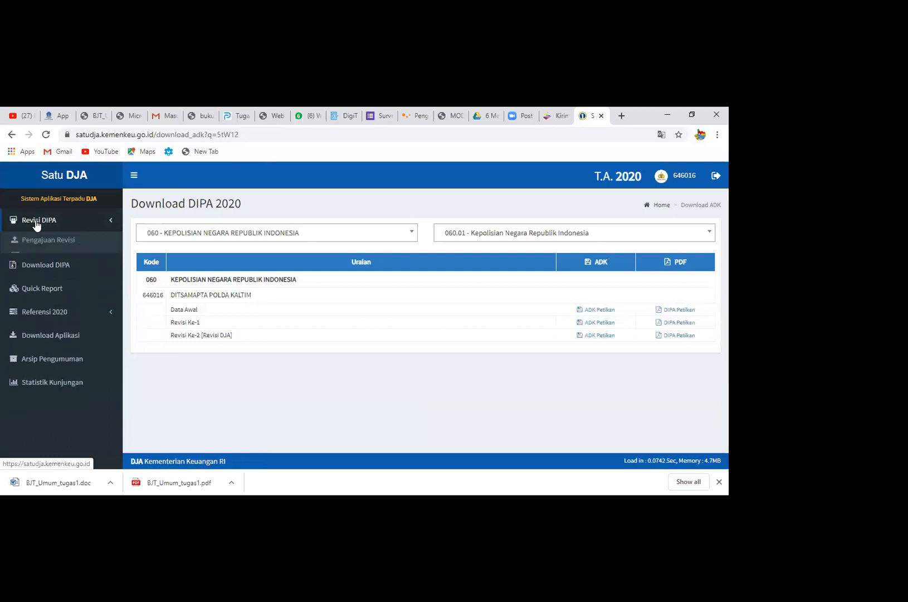
left_click(111, 221)
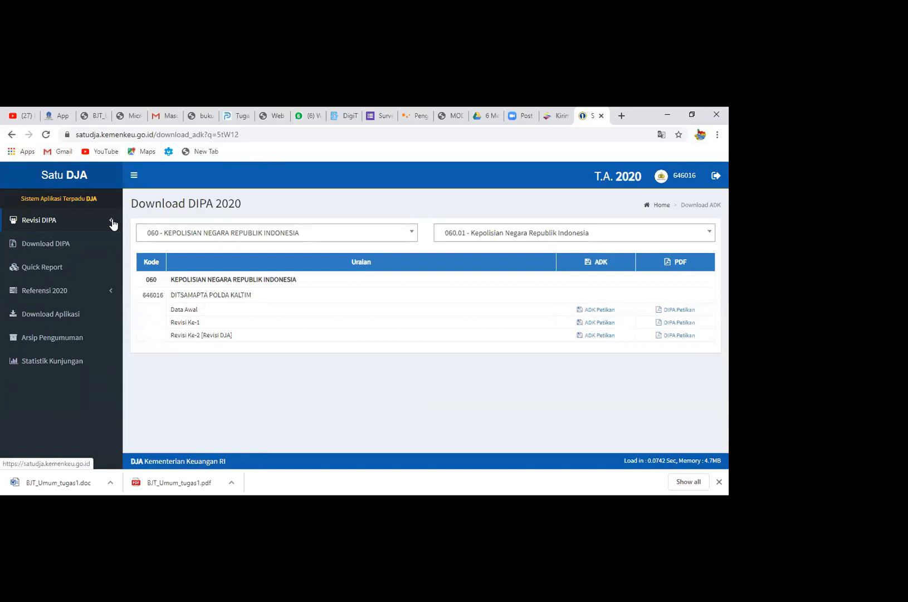
left_click(112, 222)
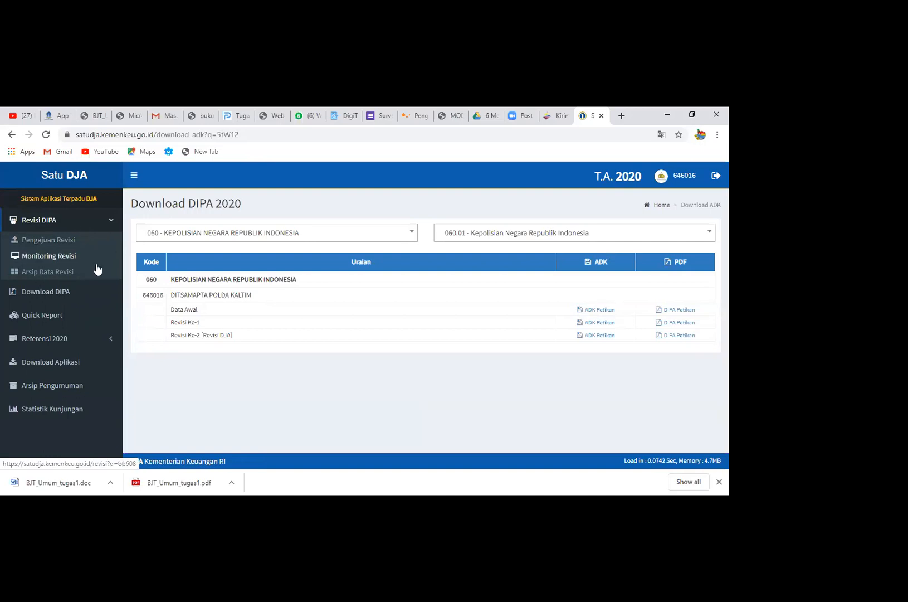
left_click(72, 244)
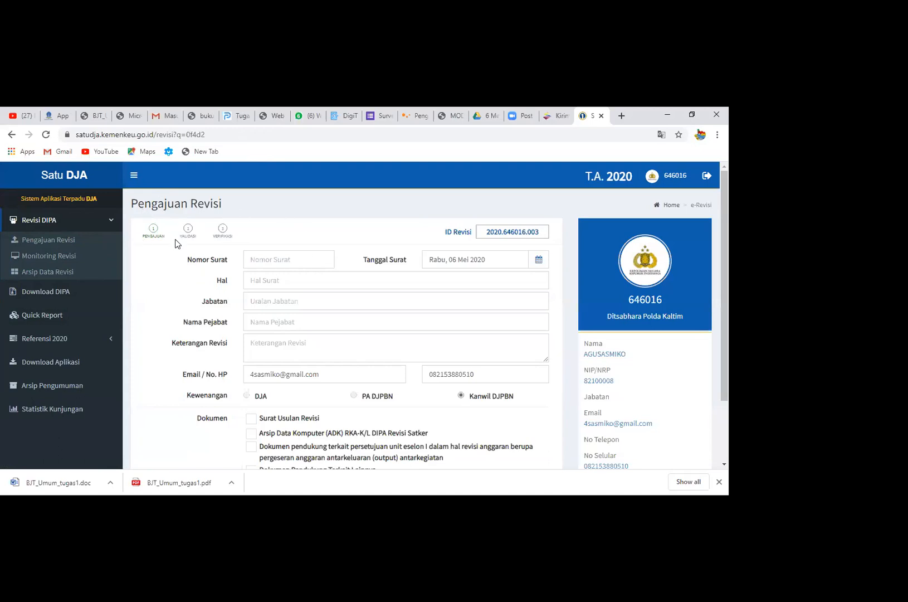
Review the Pengajuan, Validasi and Verifikasi OTP stages of the revision submission at a larger page zoom
key("ctrl+plus")
key("ctrl+plus")
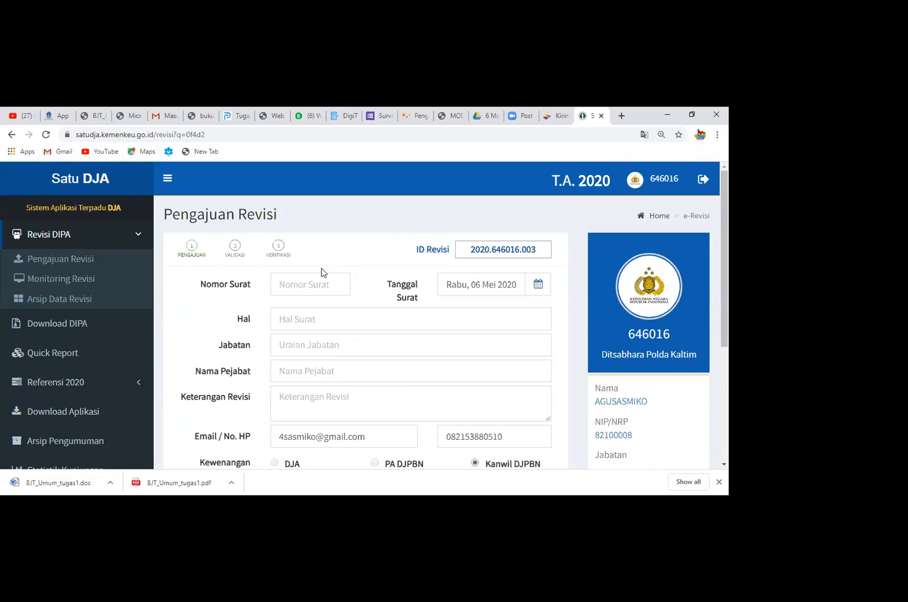
left_click(195, 255)
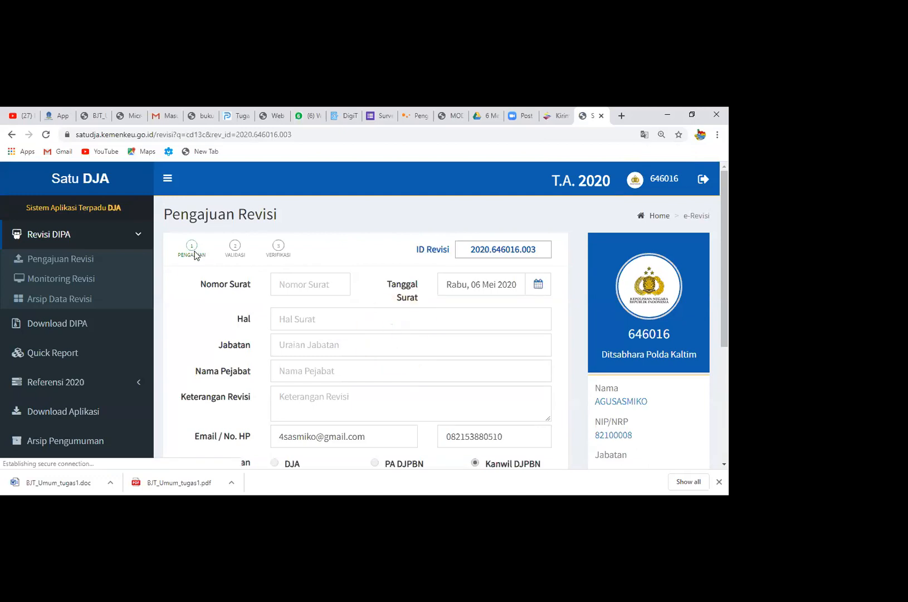
left_click(236, 250)
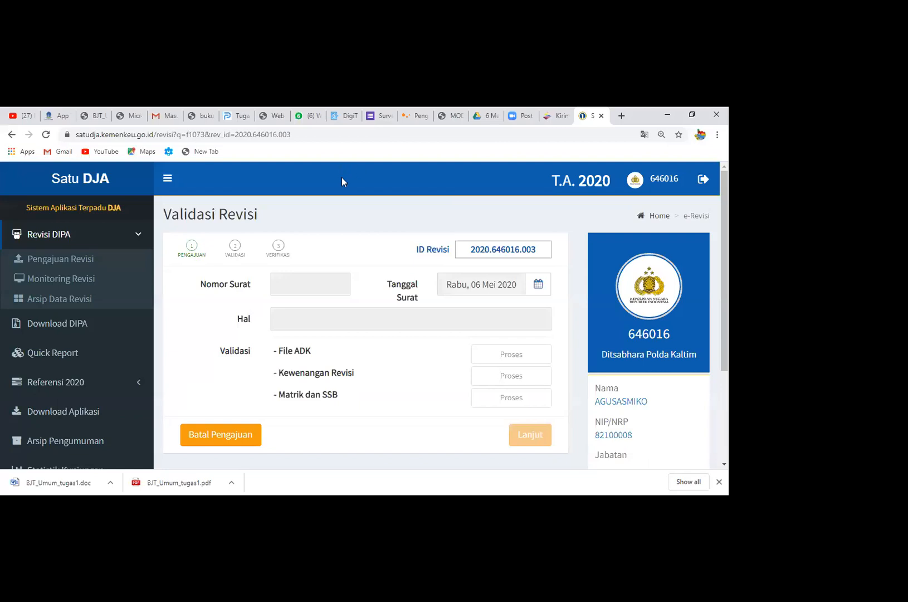
left_click(279, 246)
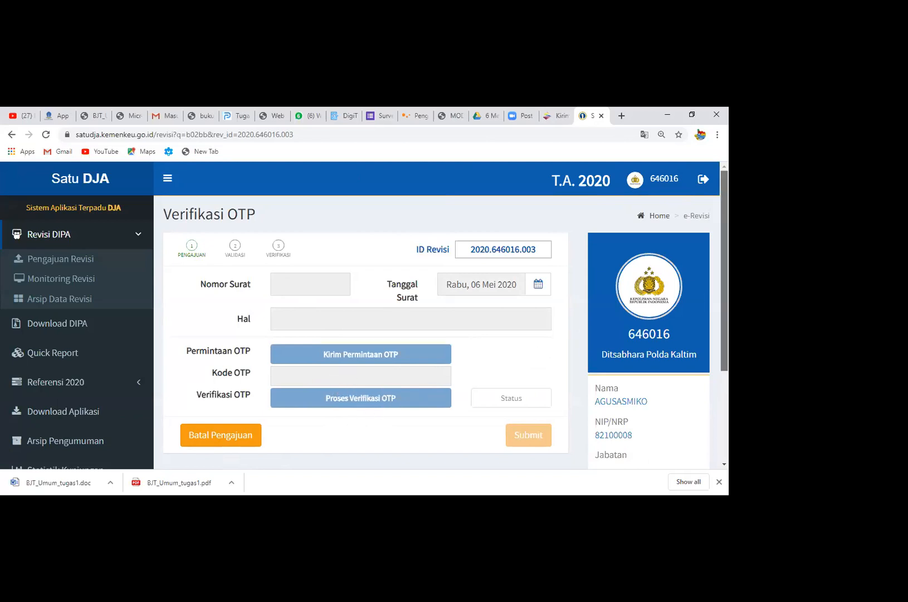
scroll(723, 335, "down", 3)
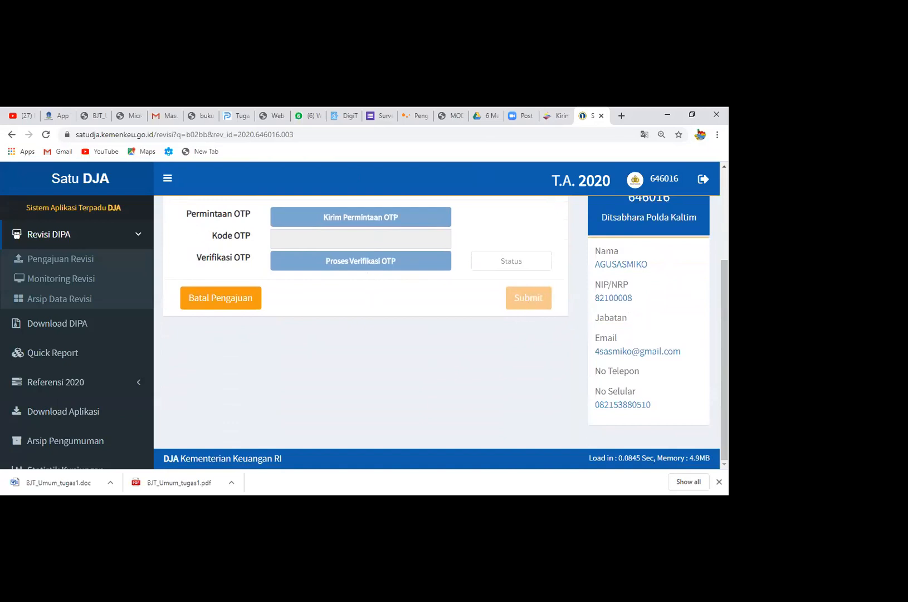
scroll(440, 321, "up", 3)
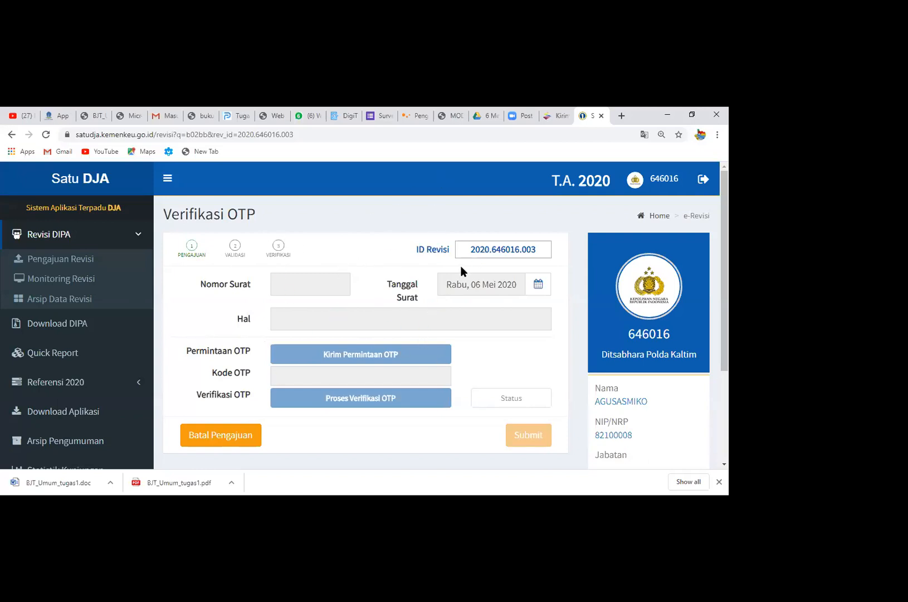
Bring up Monitoring Revisi and set the start of its date range to 01-01-2020
left_click(94, 281)
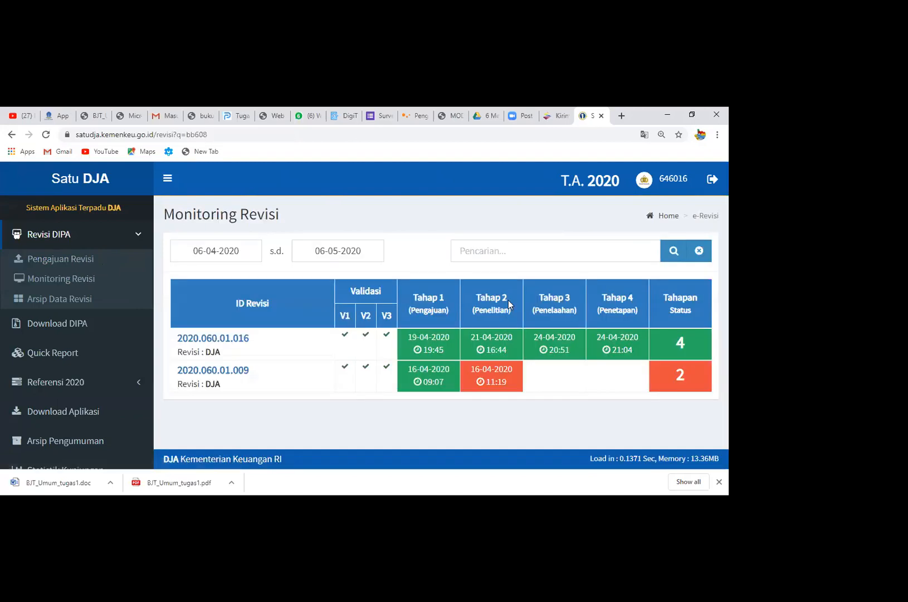
left_click(235, 252)
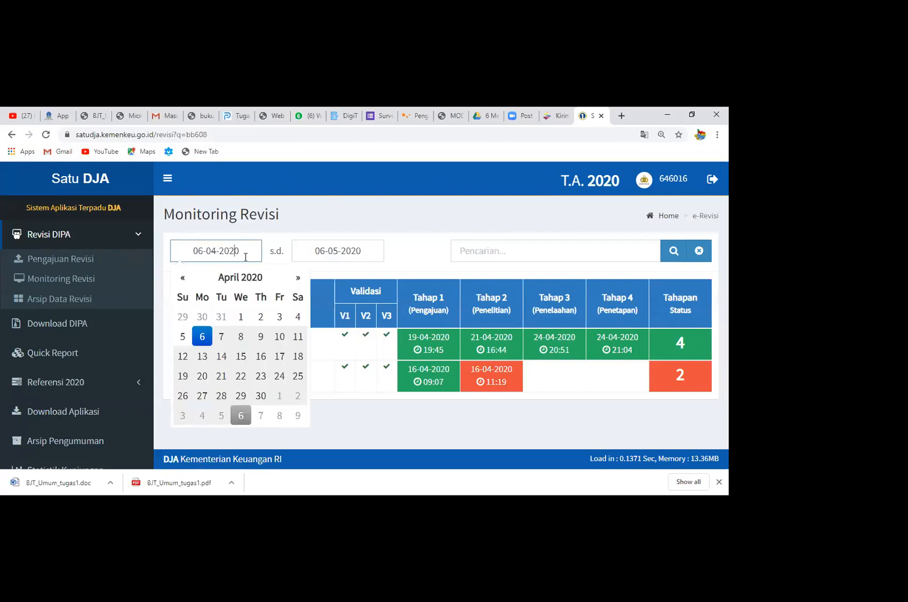
left_click(182, 277)
left_click(182, 277)
left_click(191, 278)
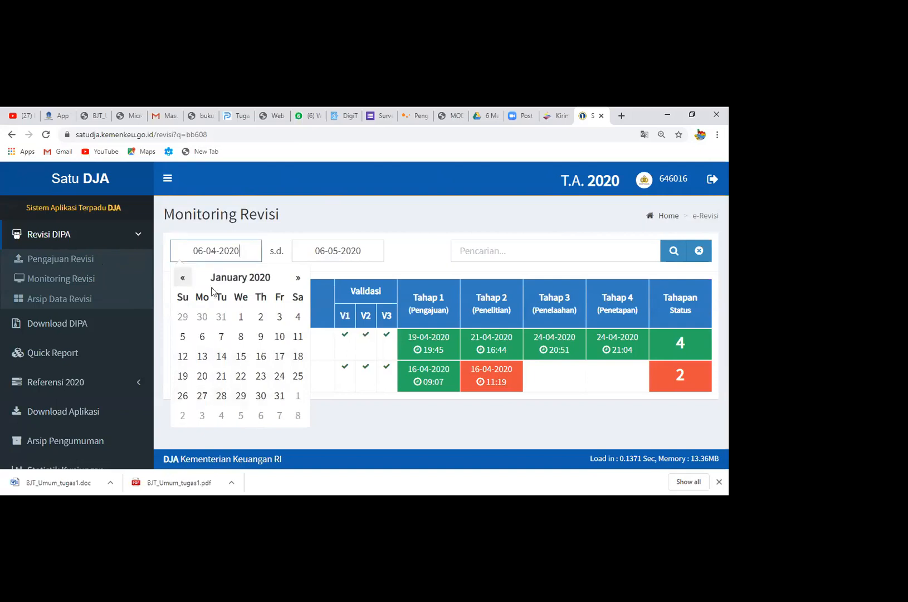
left_click(246, 316)
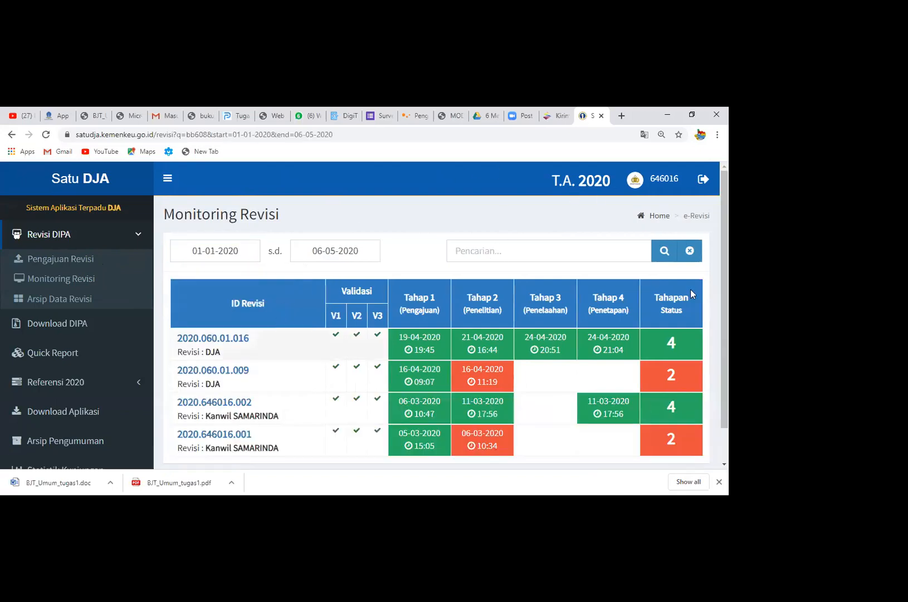
Review the details and documents of the DJA revision submitted on 19-04-2020, and collapse them again
scroll(690, 289, "down", 1)
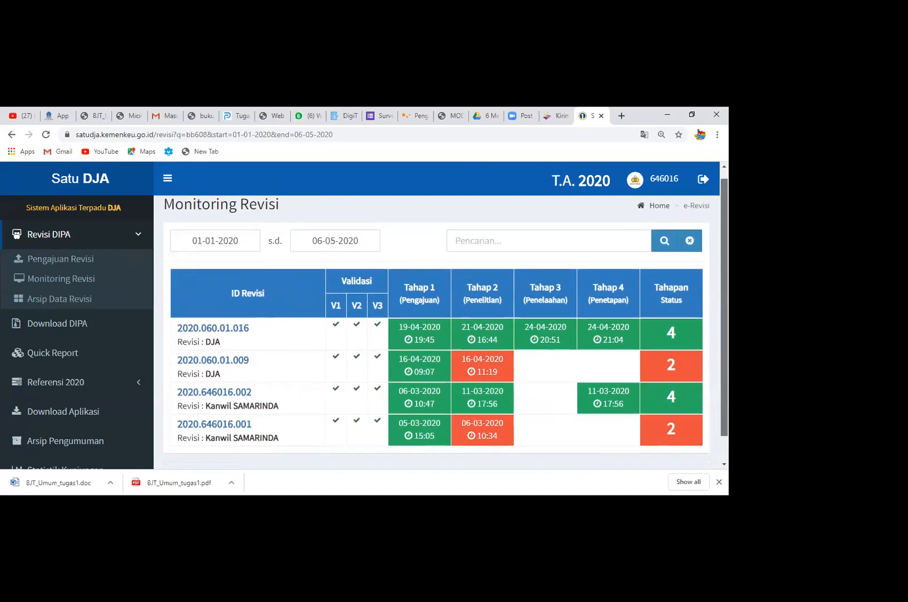
scroll(231, 378, "down", 2)
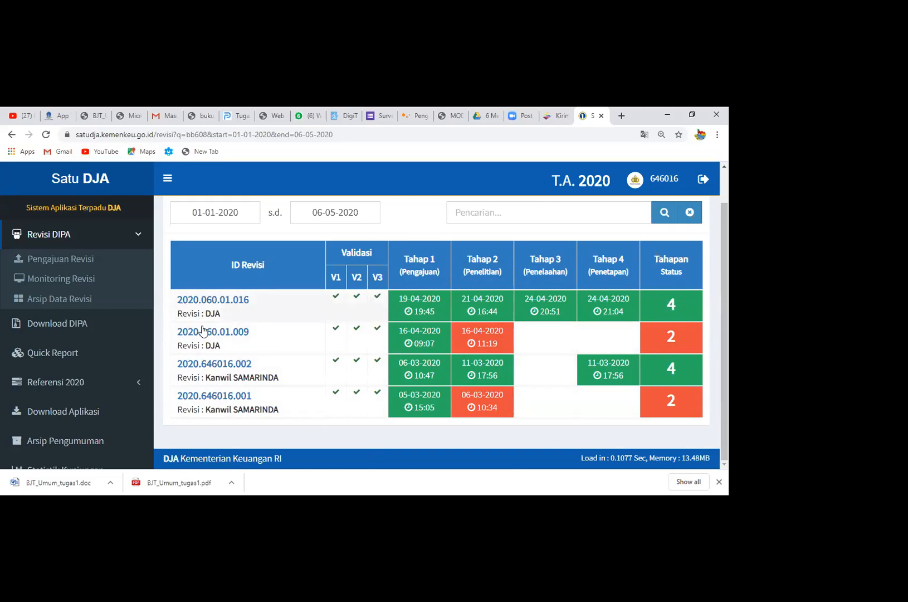
left_click(226, 306)
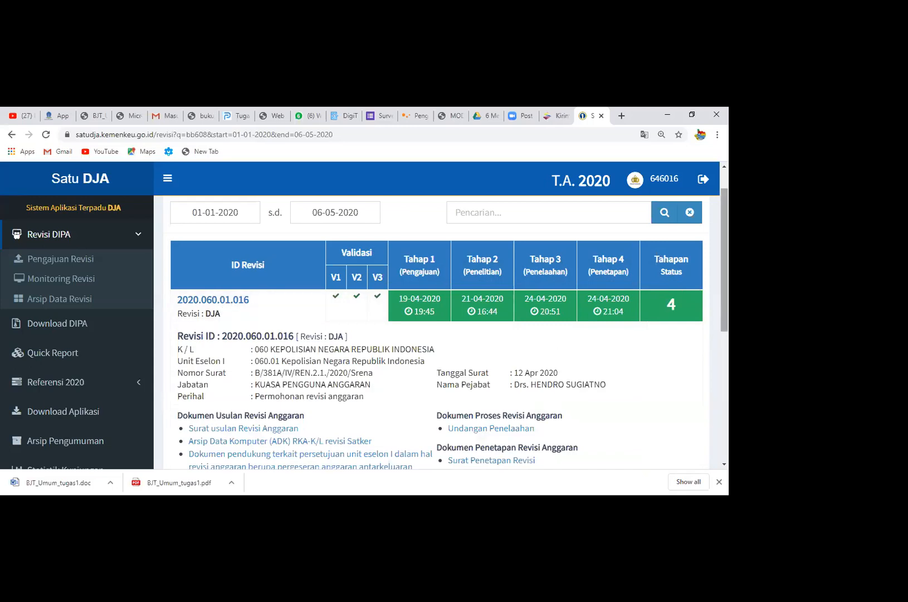
scroll(370, 379, "down", 2)
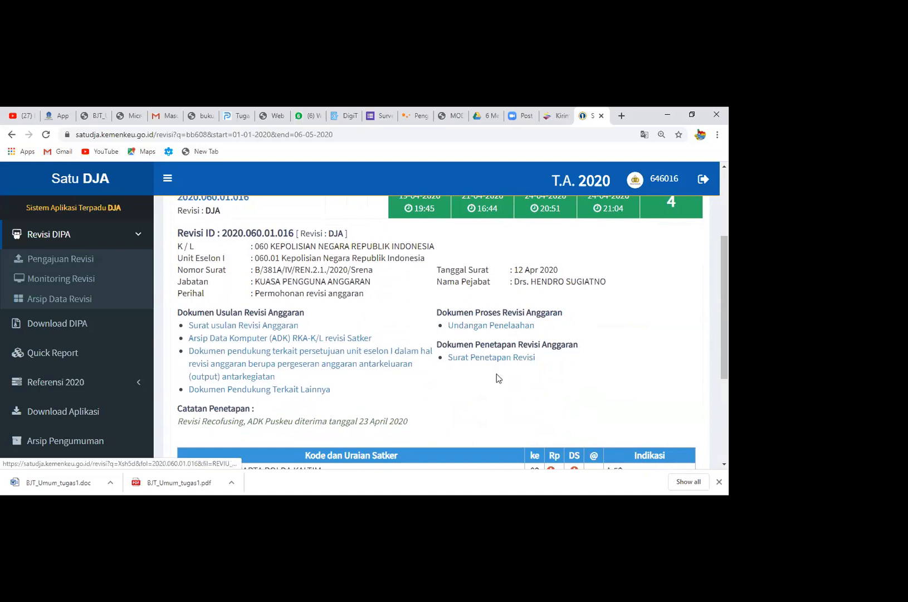
left_click_drag(724, 312, 724, 287)
left_click(227, 250)
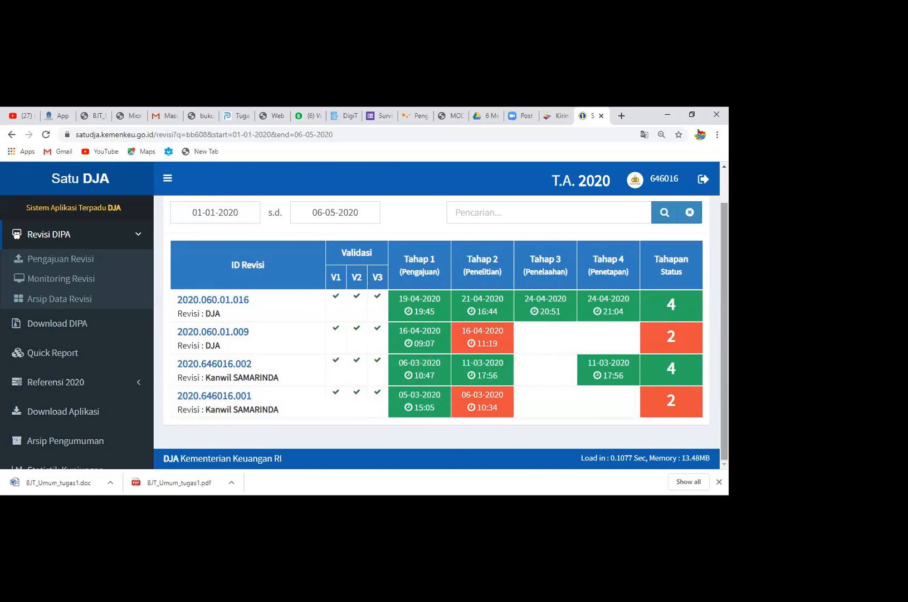
Expand the Kanwil SAMARINDA revision submitted on 05-03-2020 and examine its letter data, proposal documents and stage statuses
left_click(198, 393)
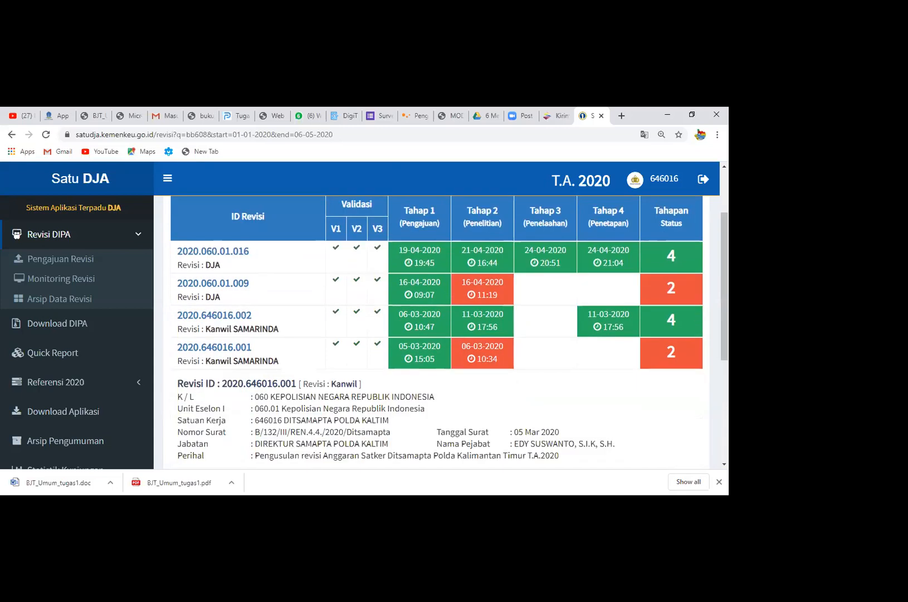
scroll(75, 399, "down", 2)
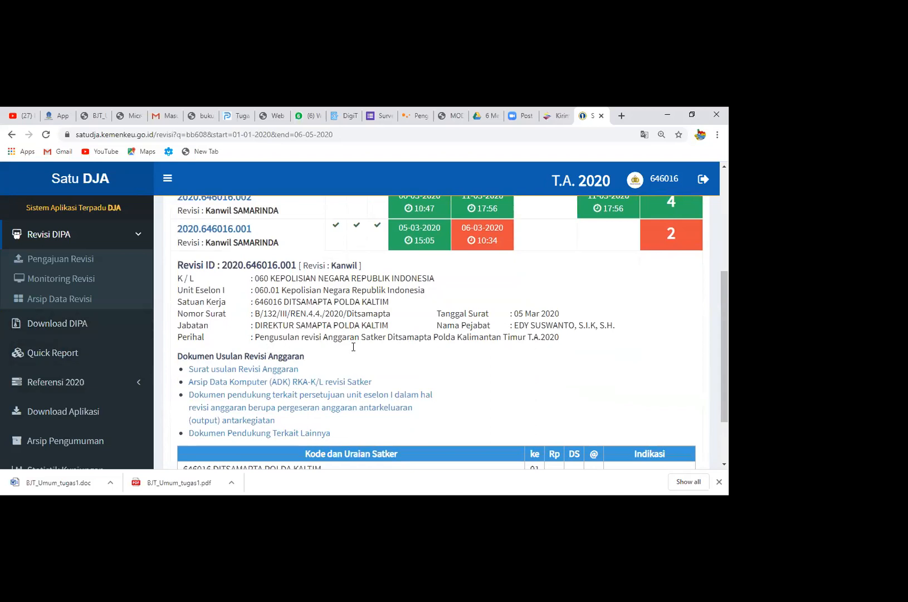
scroll(684, 221, "up", 1)
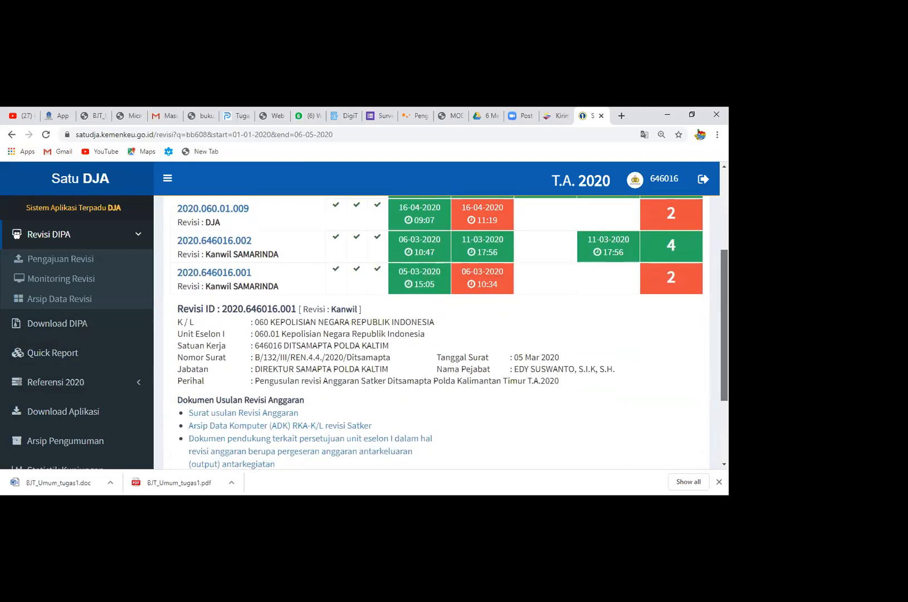
scroll(684, 221, "up", 2)
scroll(684, 221, "down", 1)
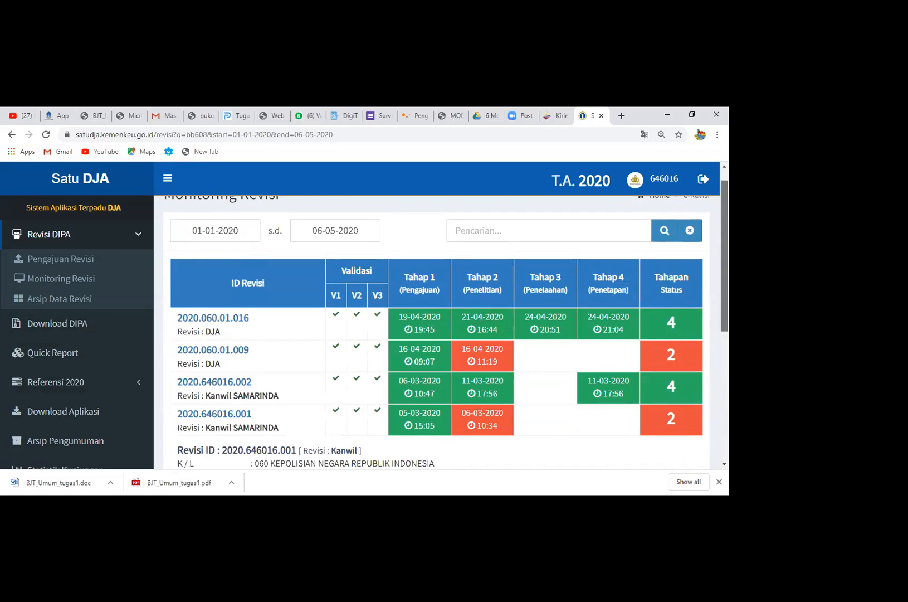
scroll(684, 221, "down", 1)
scroll(684, 221, "up", 1)
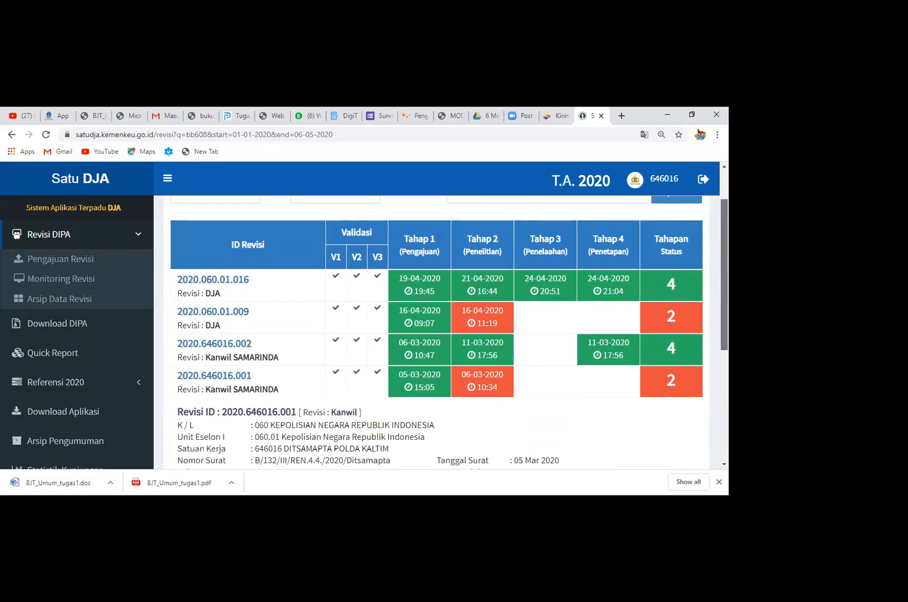
scroll(684, 221, "up", 1)
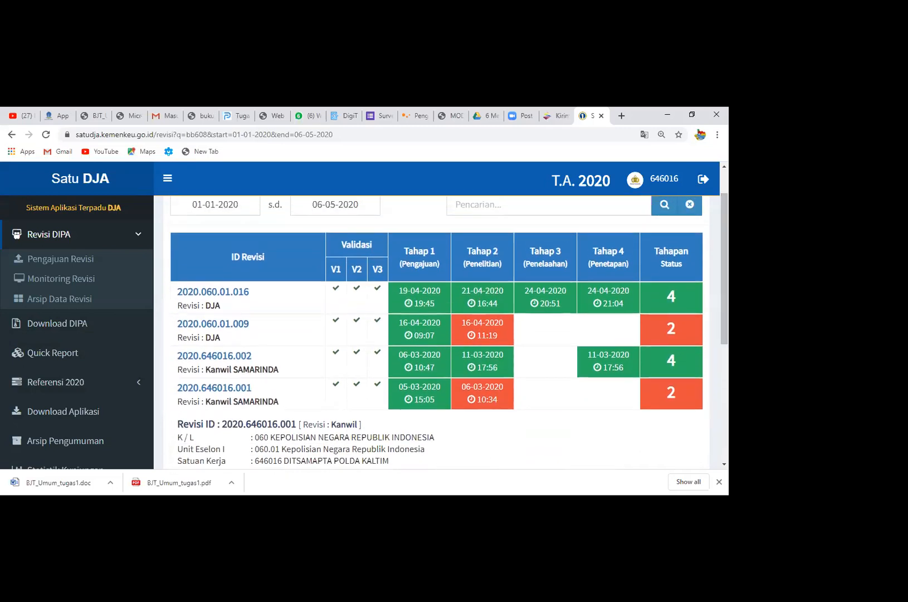
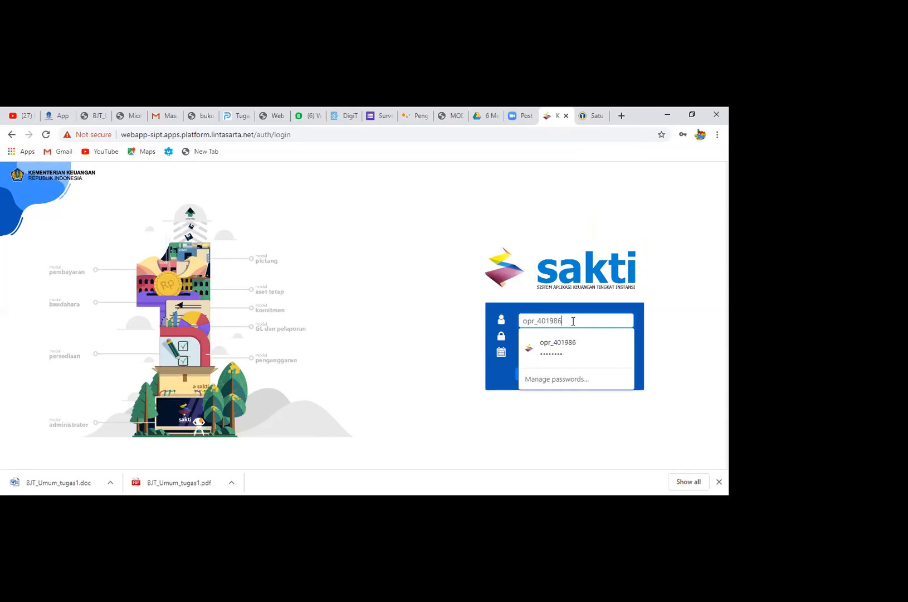
Log in as satker 401986's operator with the saved username and password, and bring up Monitoring Submit dan Approve Data
left_click(620, 346)
left_click(549, 379)
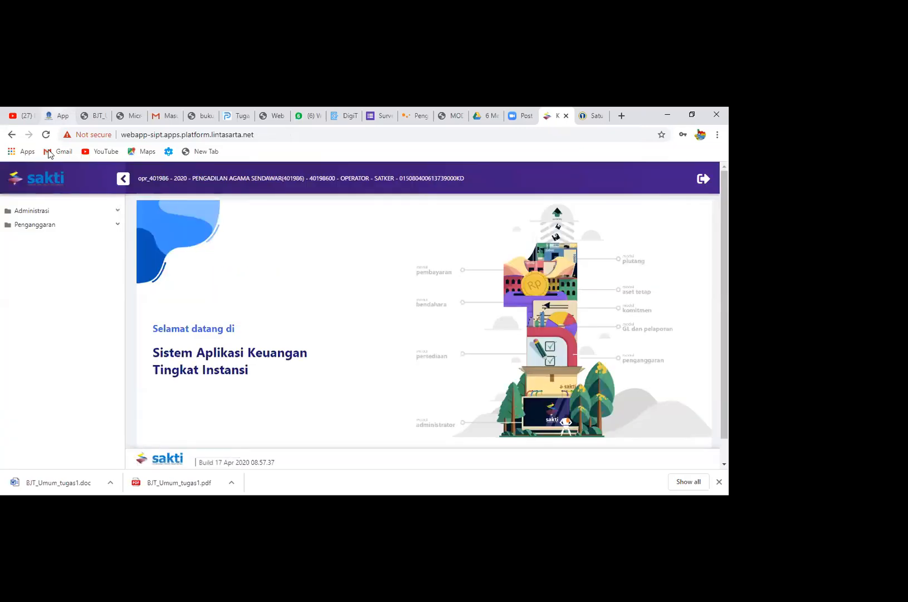
left_click(71, 226)
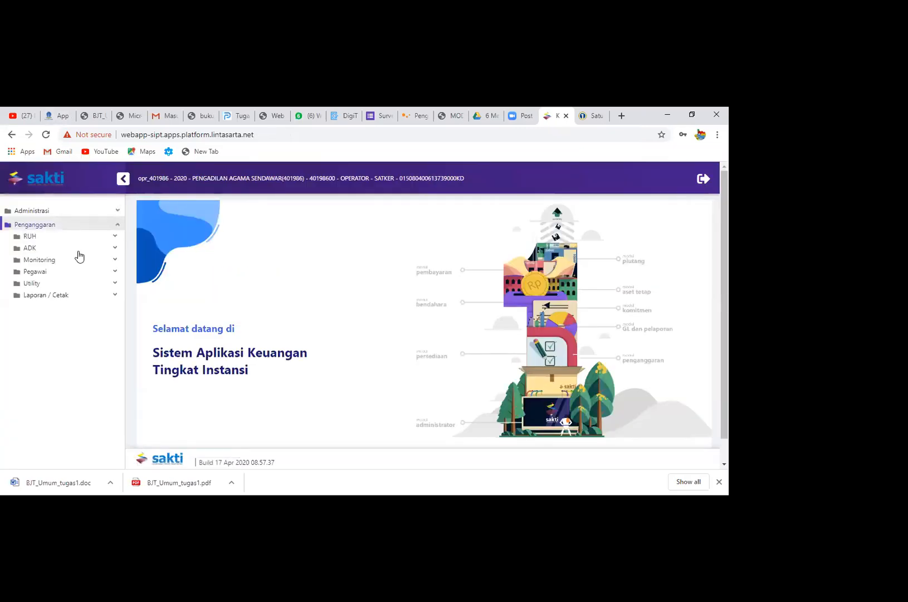
left_click(80, 260)
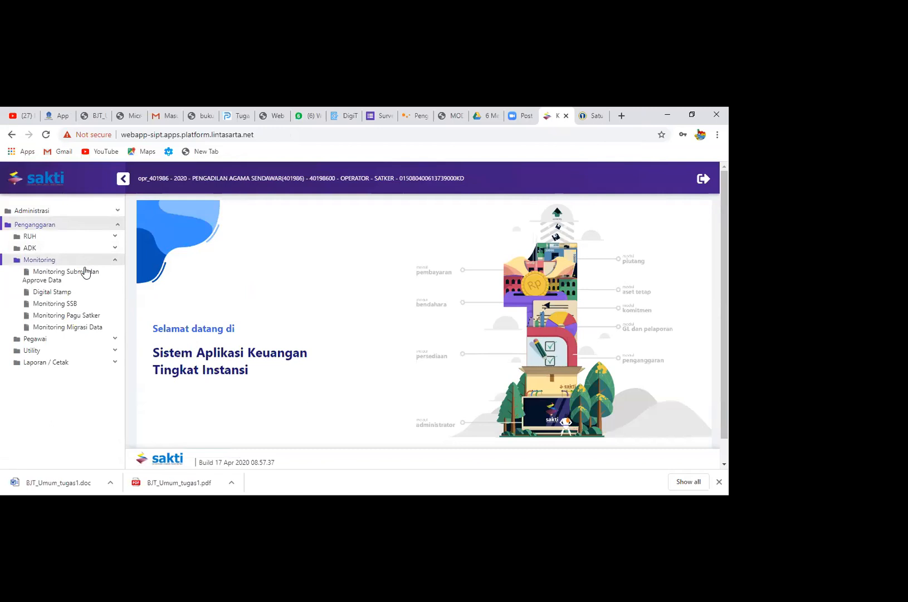
left_click(87, 277)
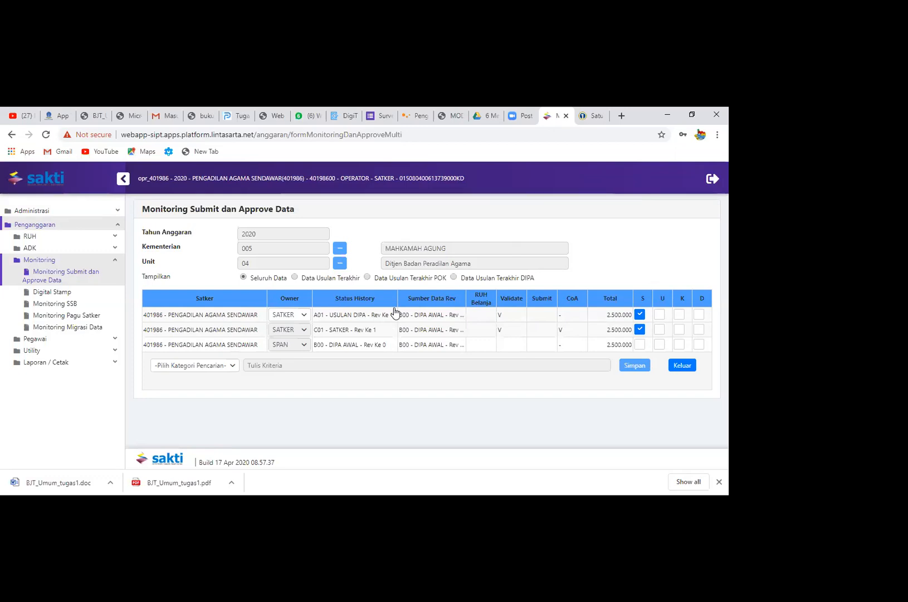
Try to set the owner of satker 401986's A01 - USULAN DIPA - Rev Ke 1 entry to UNIT and reopen its owner choices
left_click(308, 316)
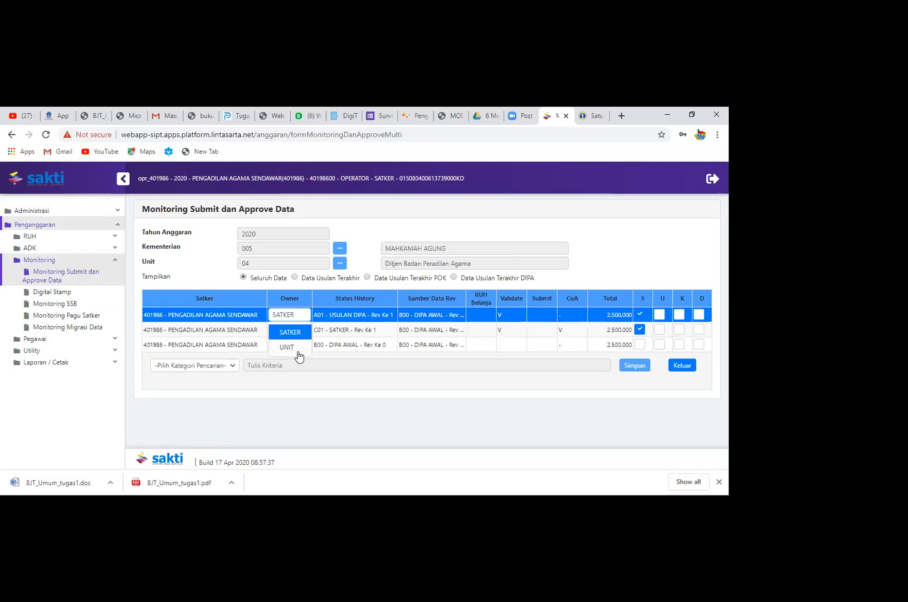
left_click(287, 347)
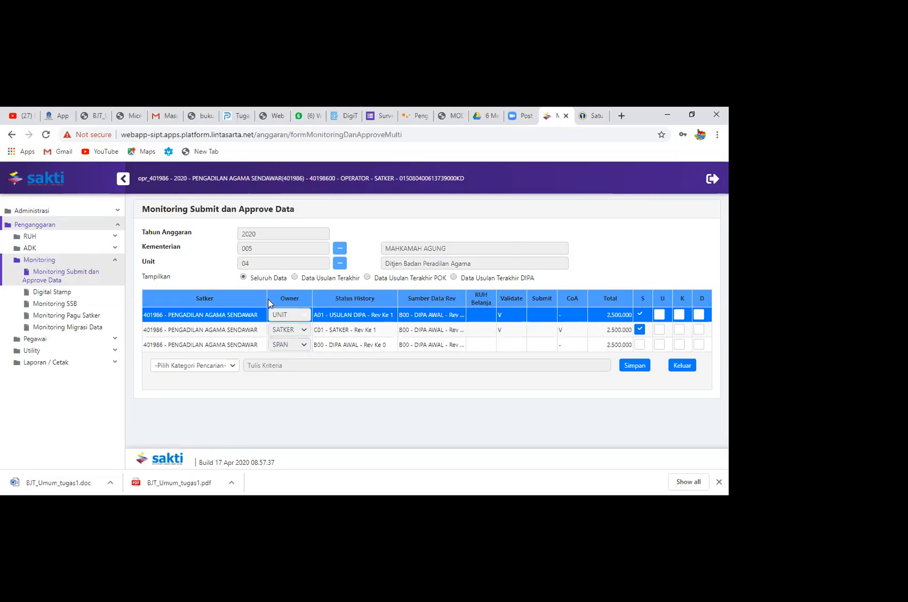
left_click(309, 315)
left_click(309, 315)
left_click(309, 315)
left_click(308, 315)
left_click(308, 315)
left_click(309, 314)
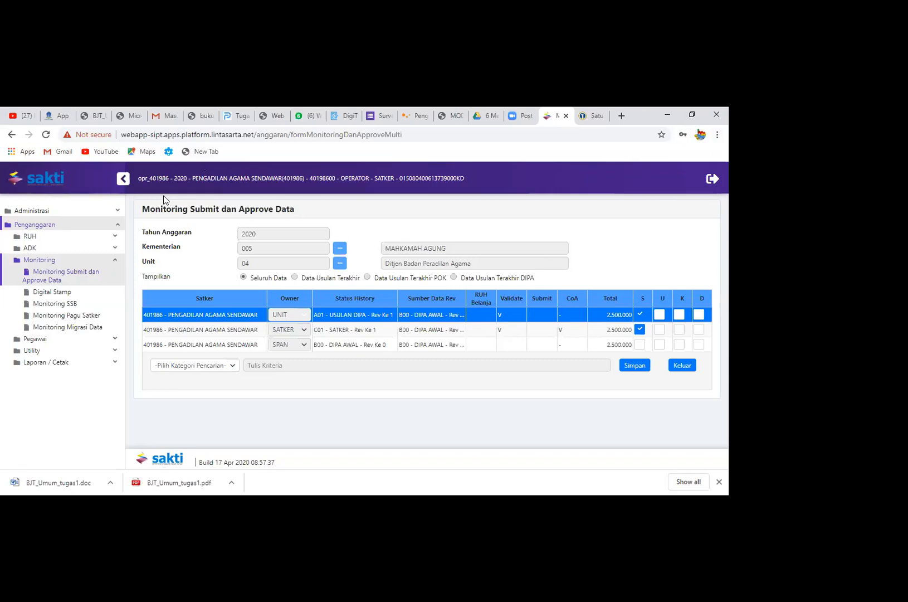
Log out and log in as the unit operator for 401986, entering the username and account password for 2020
left_click(713, 179)
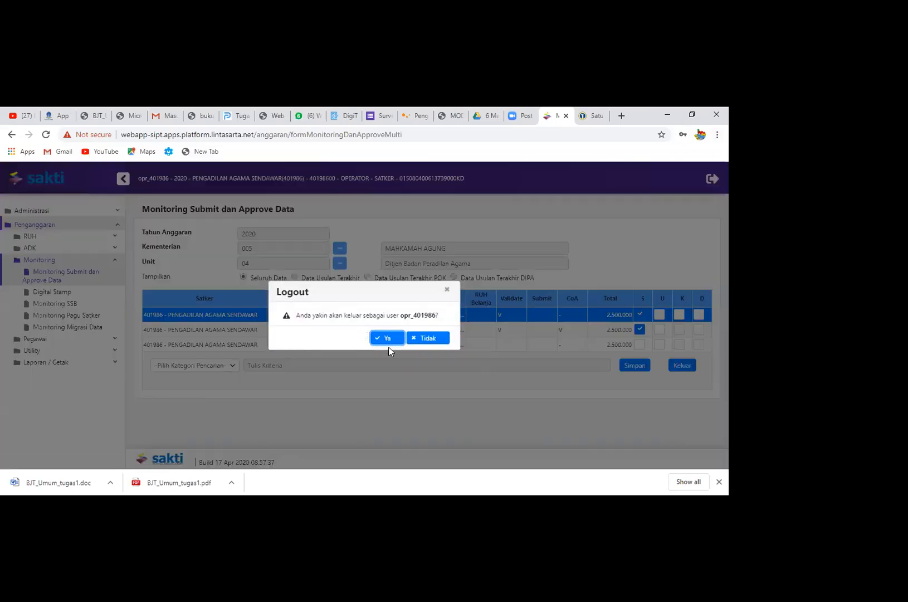
left_click(387, 339)
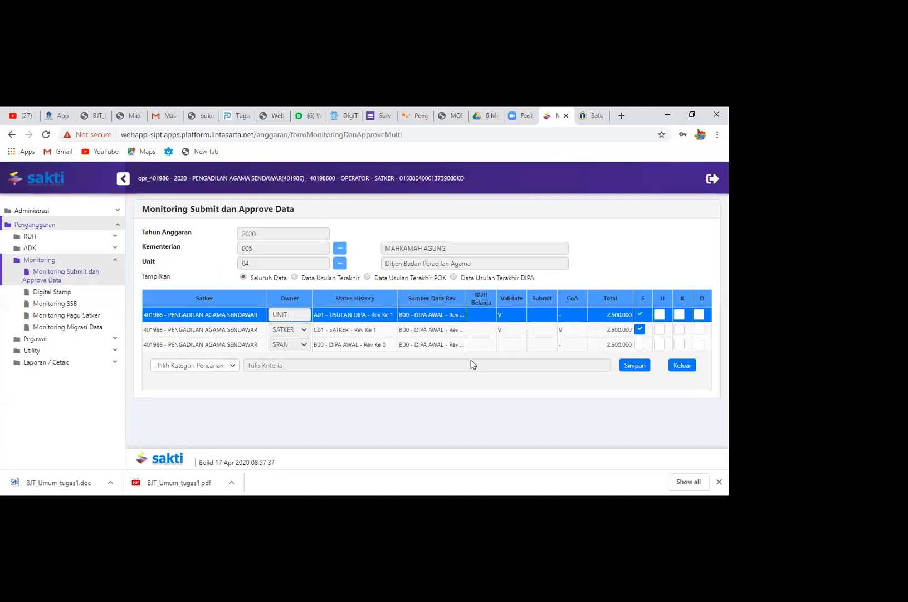
left_click(590, 321)
type("oprunit_401983")
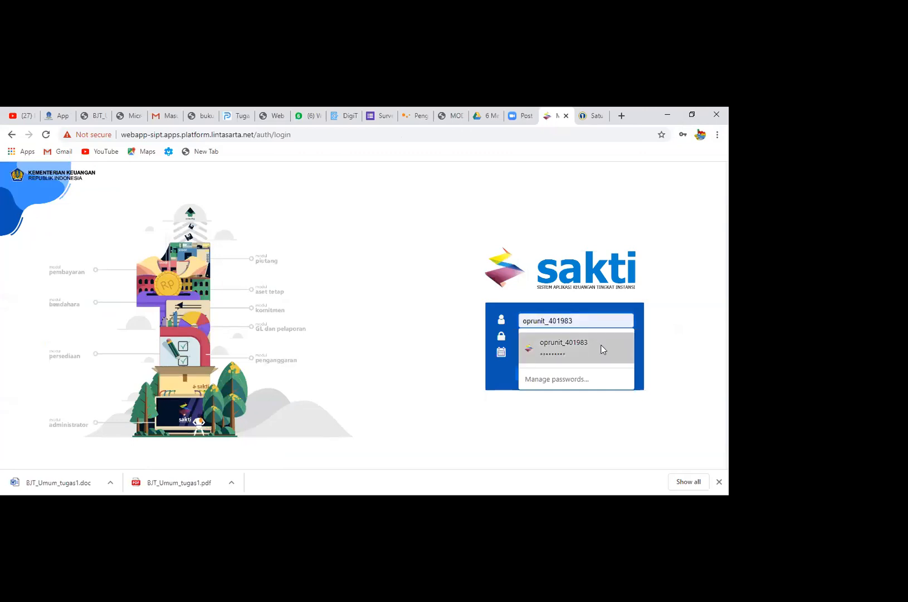
left_click(602, 349)
key("BackSpace")
type("6")
left_click_drag(601, 340, 421, 341)
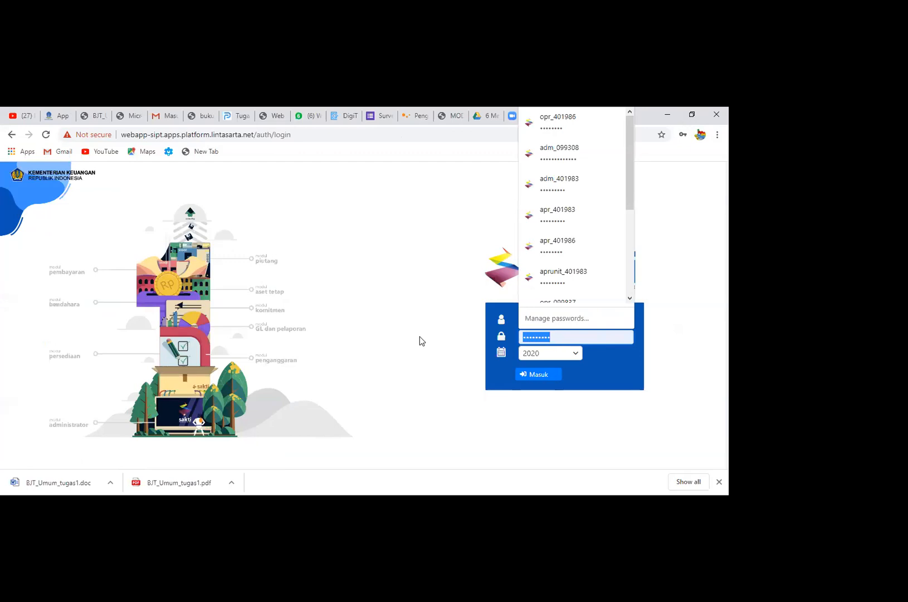
type("12")
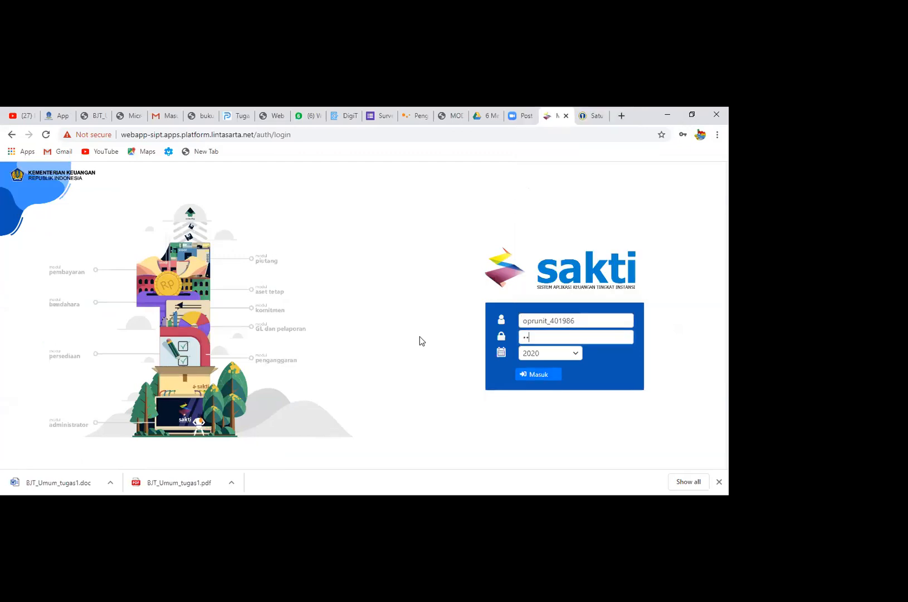
type("••••••")
key("Return")
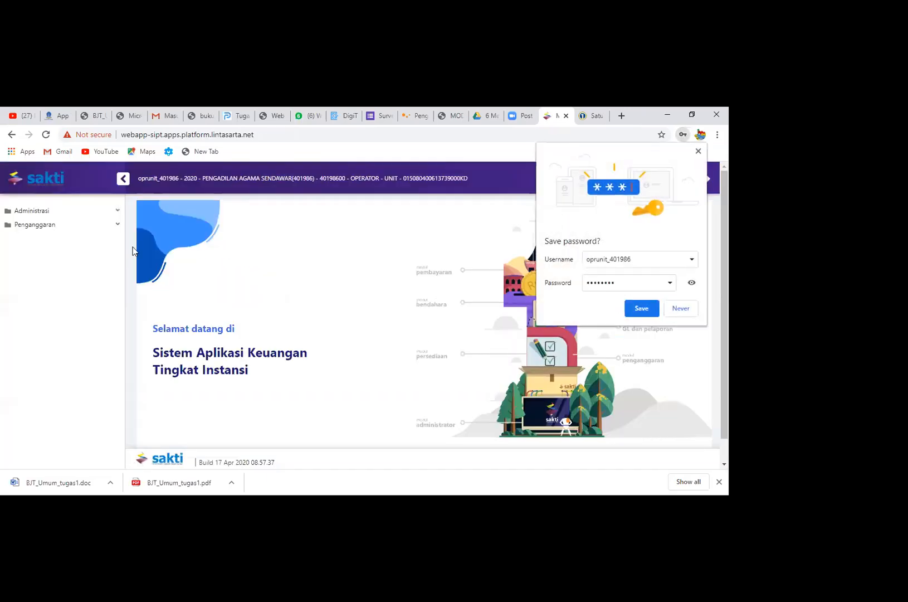
Bring up Monitoring Submit dan Approve Data and save the unit operator's login credentials in the browser
left_click(89, 227)
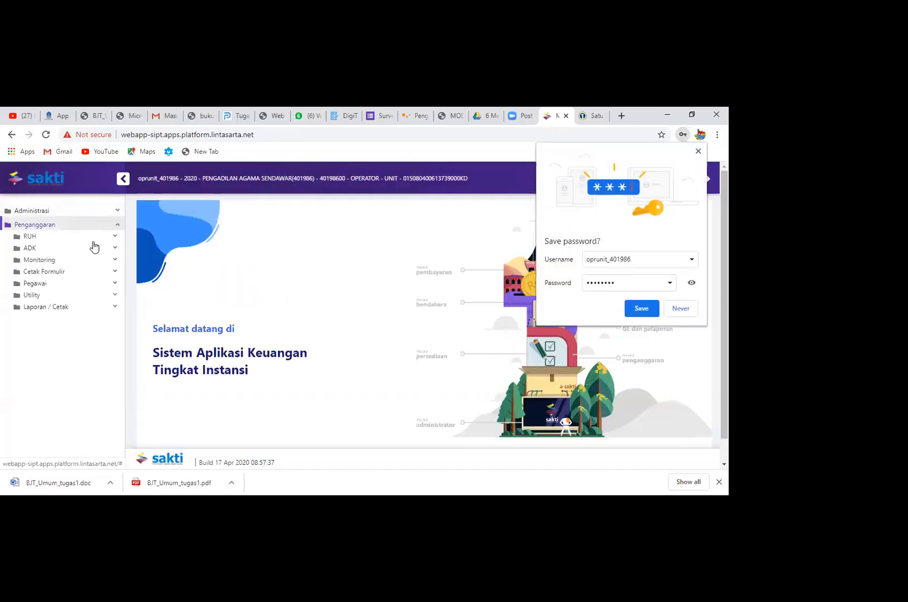
left_click(96, 261)
left_click(99, 277)
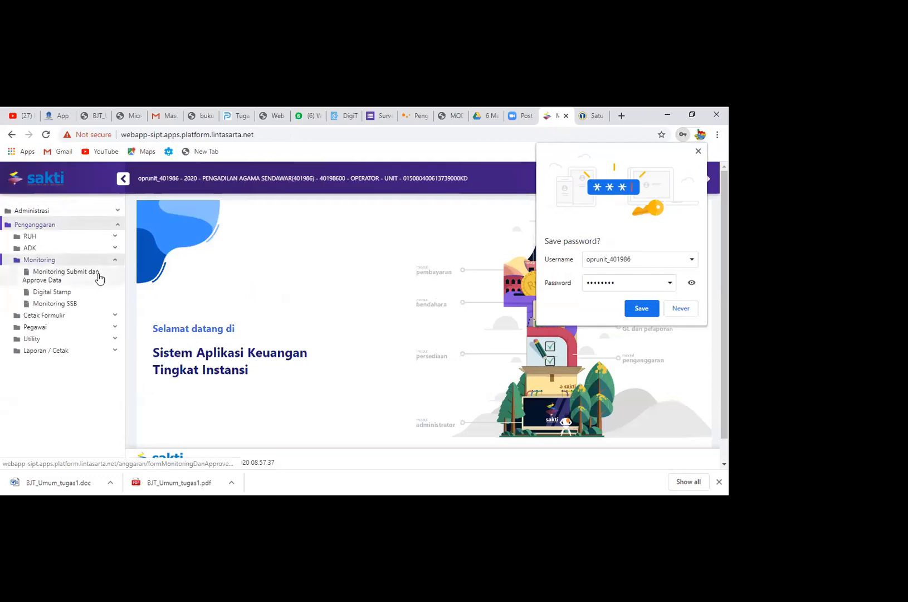
left_click(633, 311)
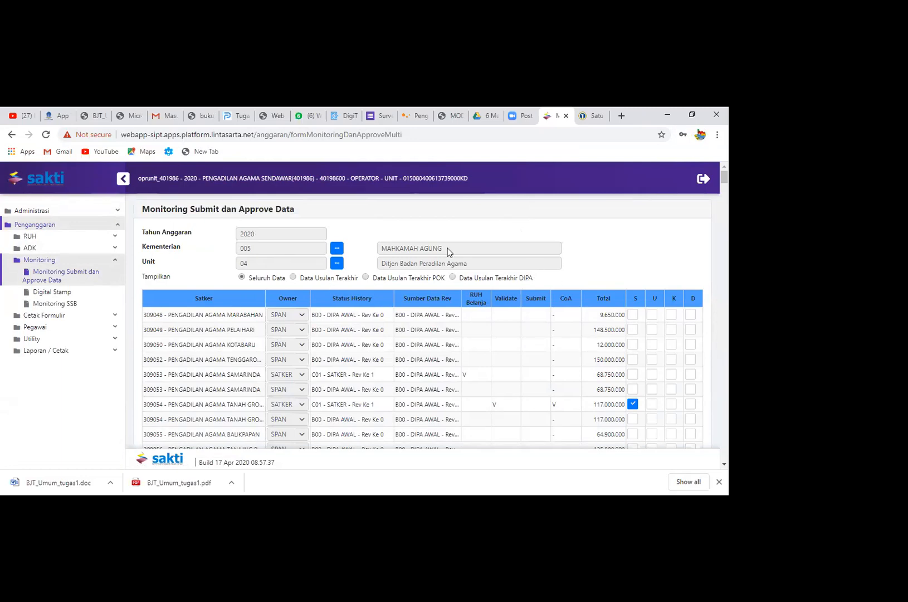
List Data Usulan Terakhir DIPA and examine the owners of the 401983 Penajam and 401986 Sendawar entries
left_click(452, 276)
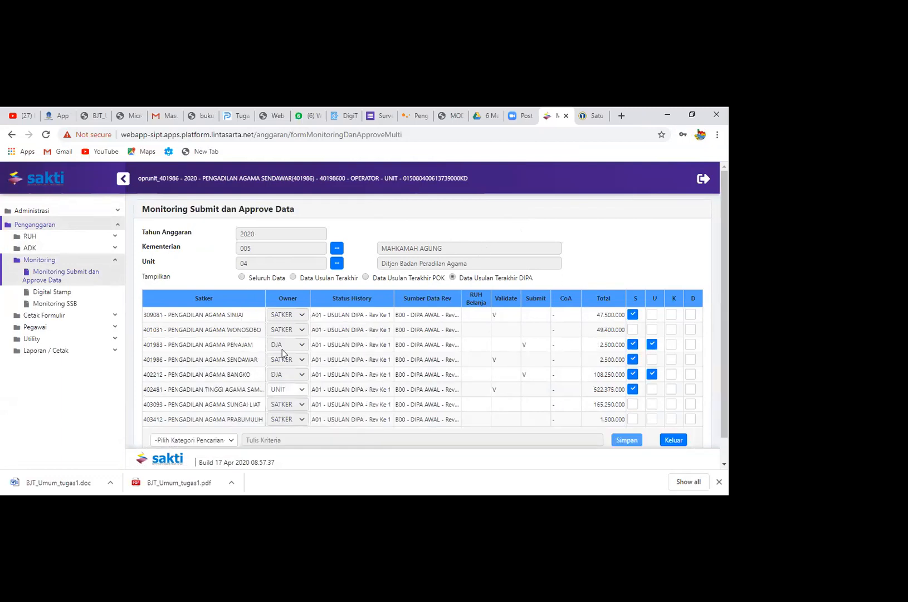
left_click(251, 348)
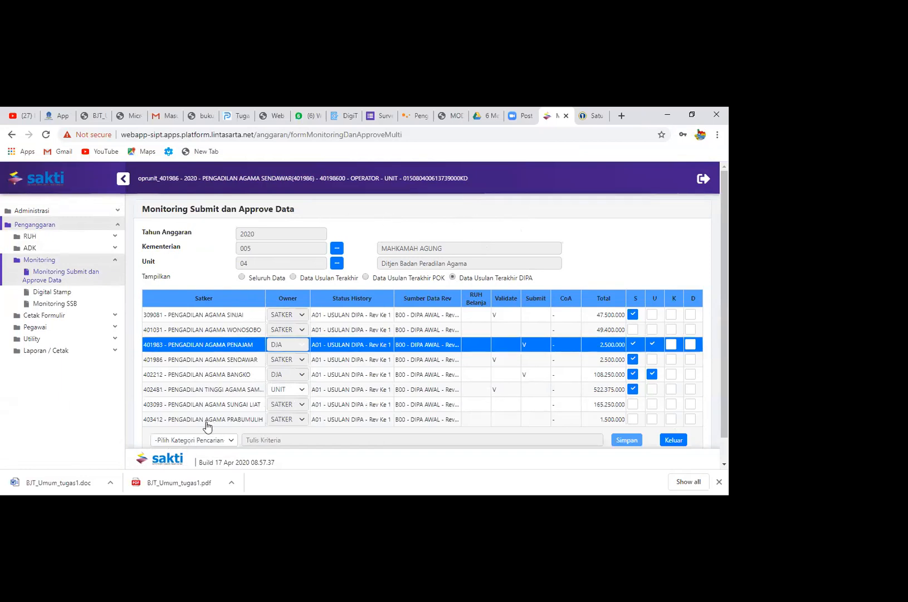
left_click(251, 361)
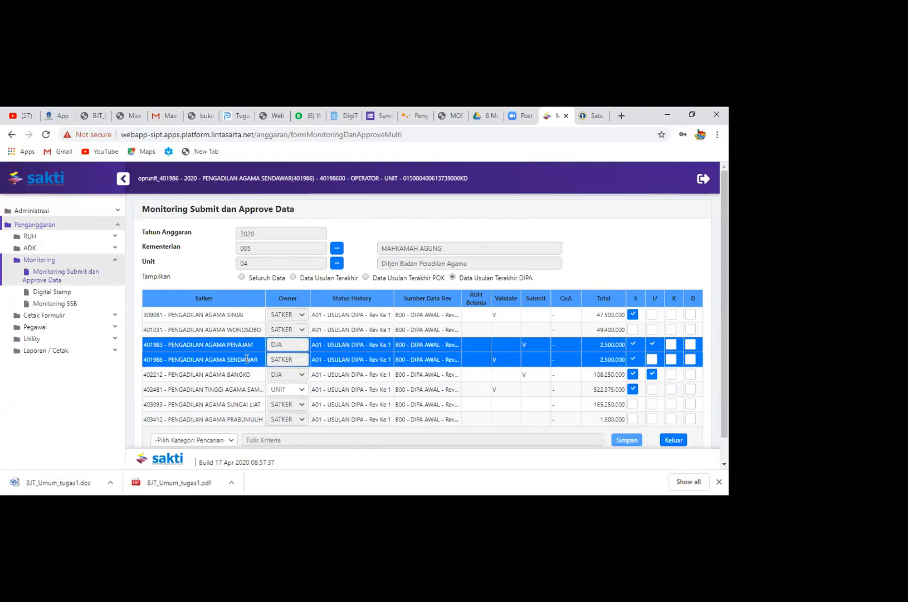
left_click(247, 360)
left_click(587, 214)
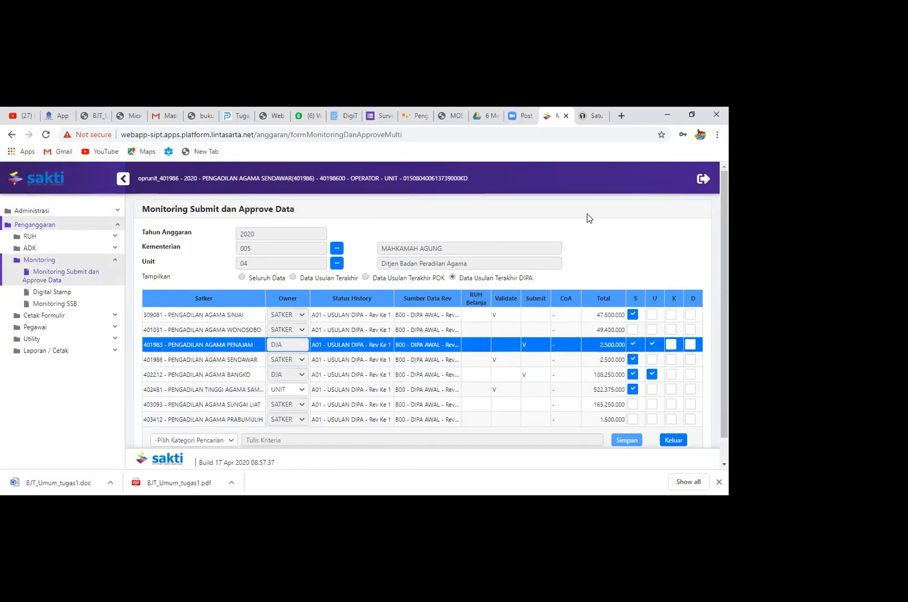
left_click(318, 359)
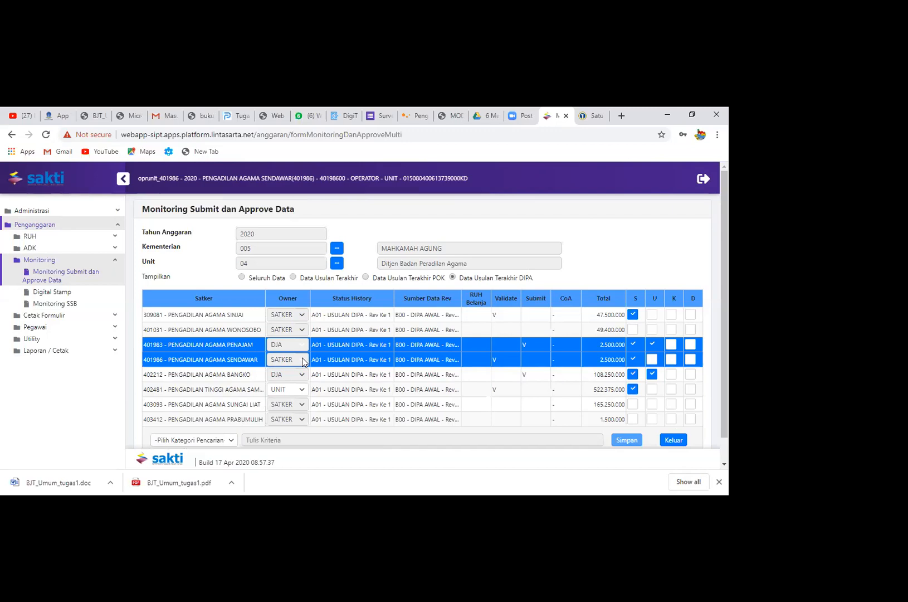
double_click(643, 234)
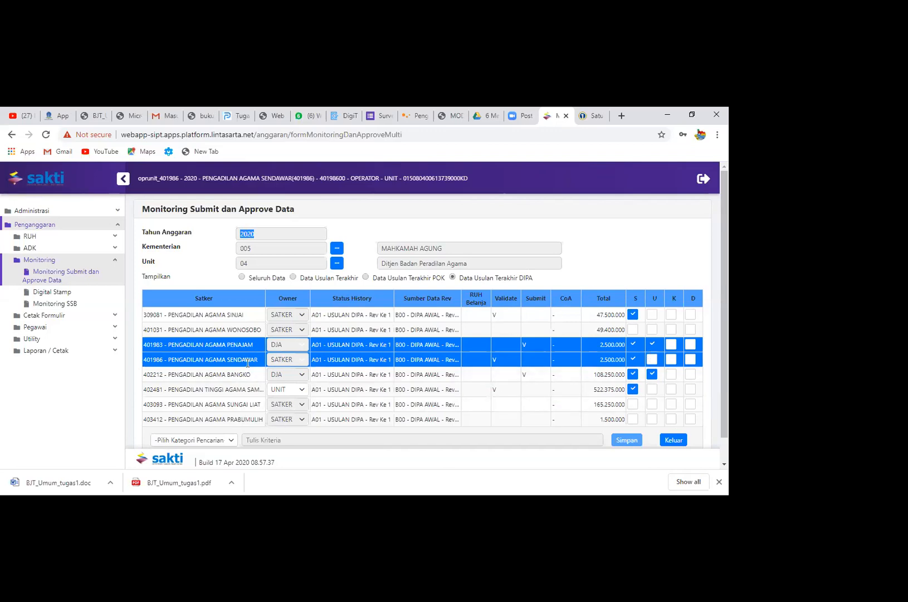
left_click(303, 363)
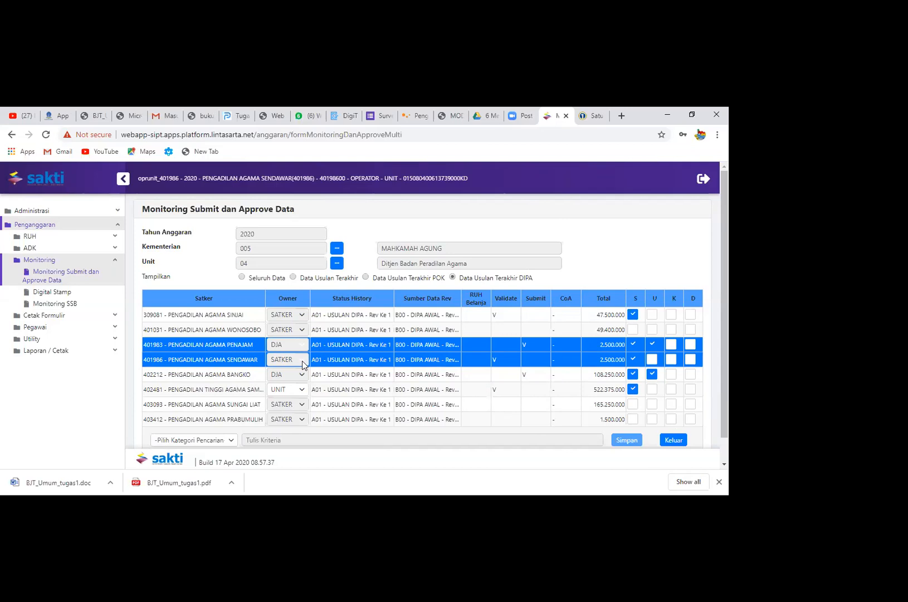
Set the owner of satker 402481's A01 - USULAN DIPA - Rev Ke 1 entry to SATKER and save the data
left_click(304, 397)
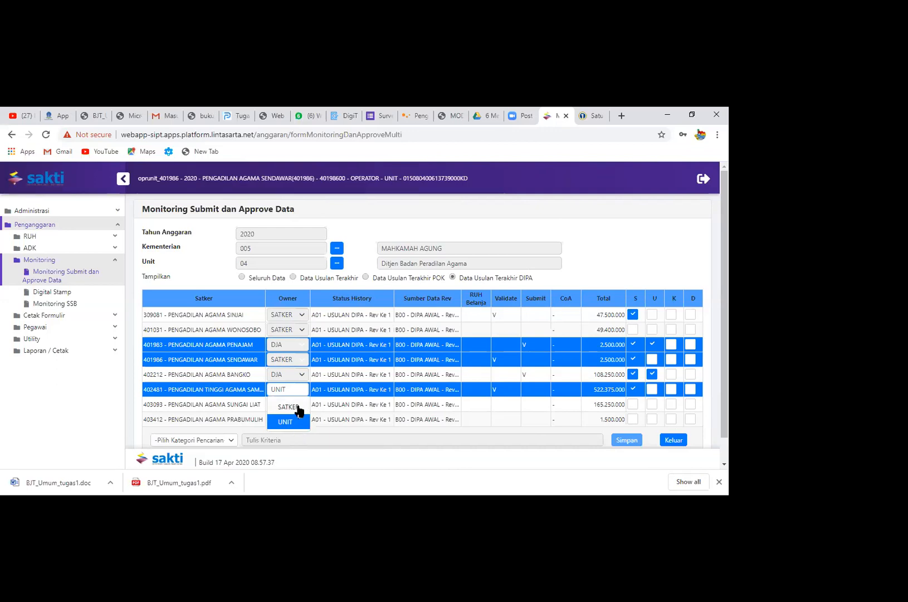
left_click(288, 407)
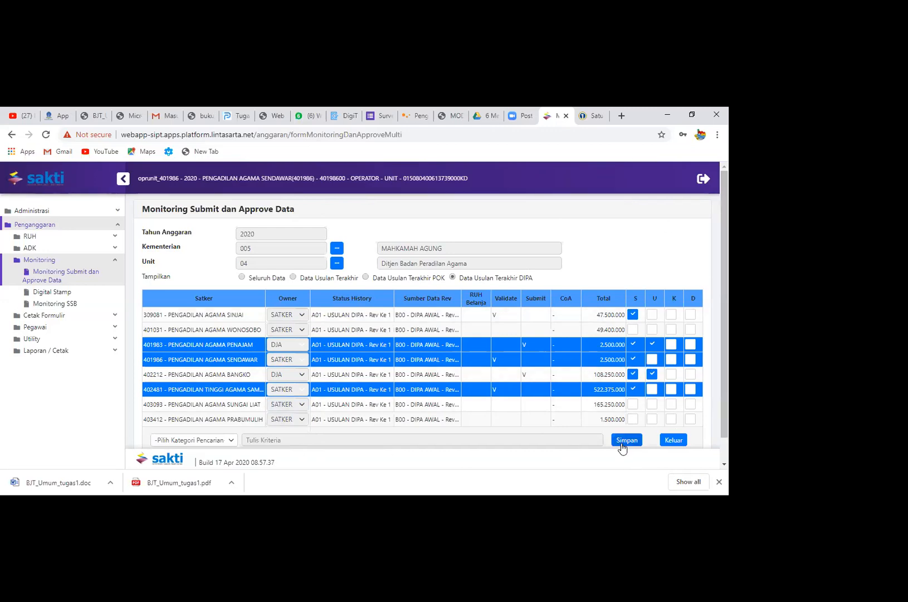
left_click(619, 439)
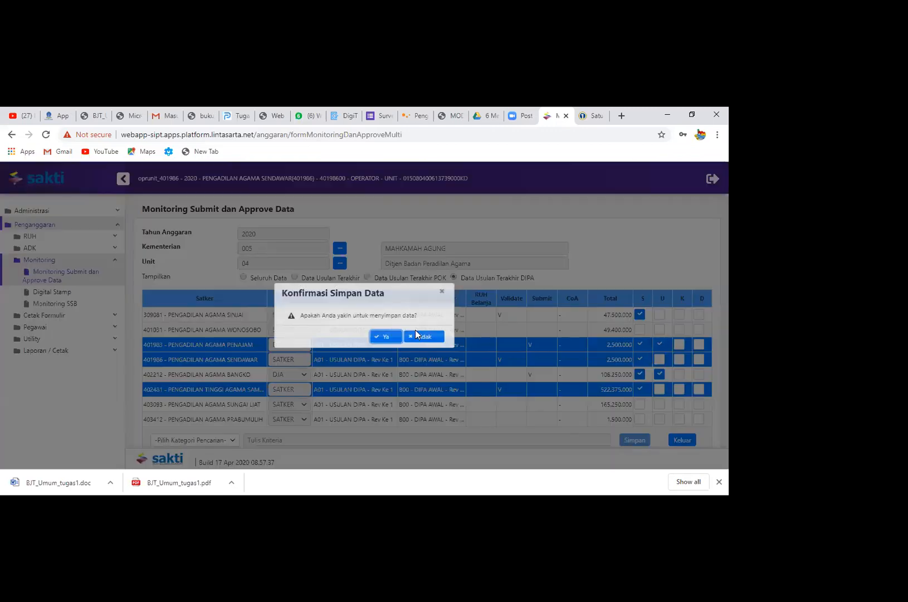
left_click(394, 336)
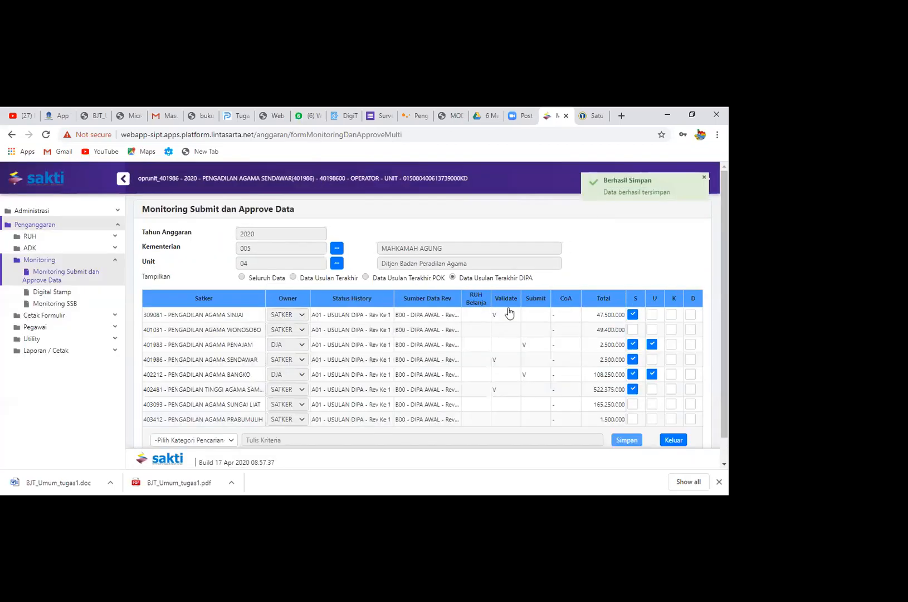
Log out of the unit operator account and log in as satker 401986's operator with the saved username and password
left_click(704, 178)
left_click(706, 180)
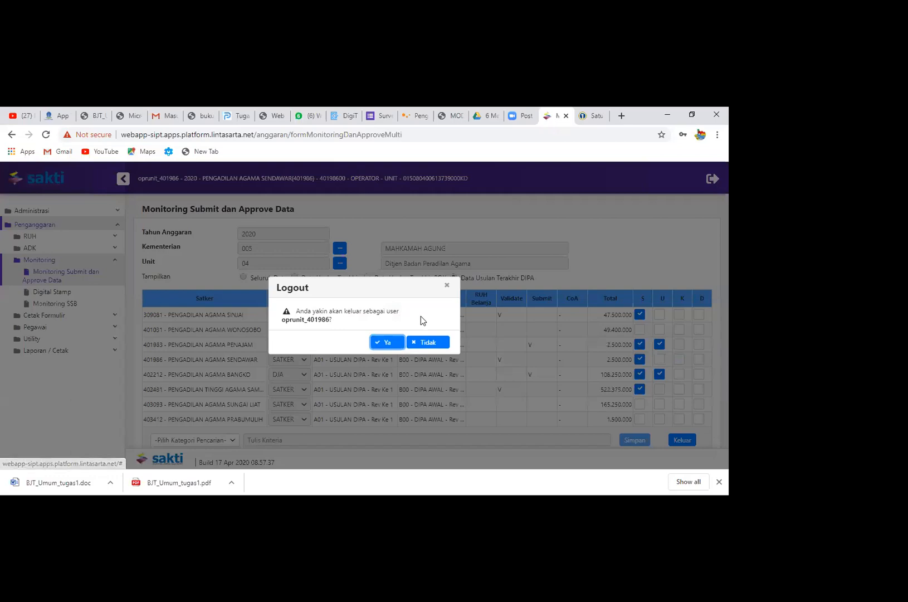
left_click(390, 344)
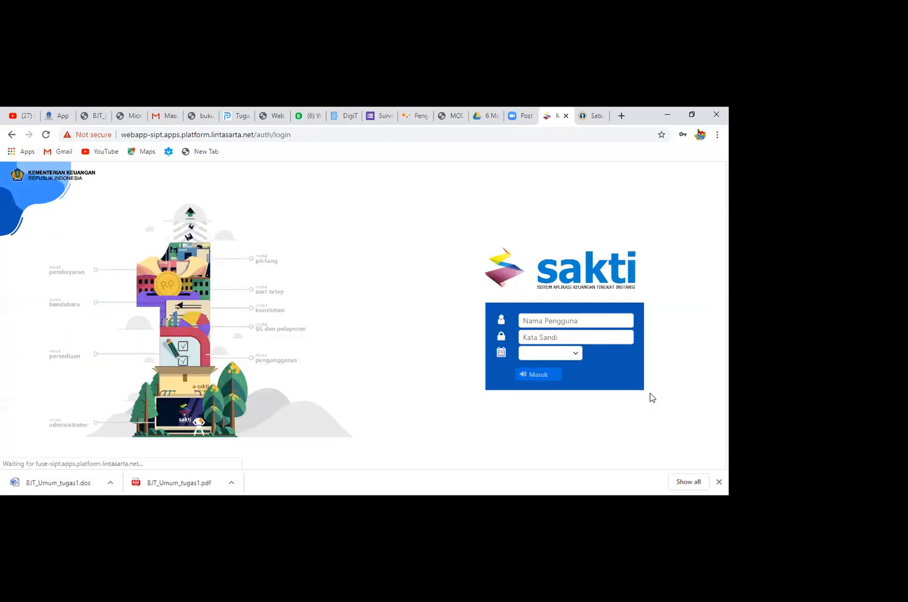
type("opr")
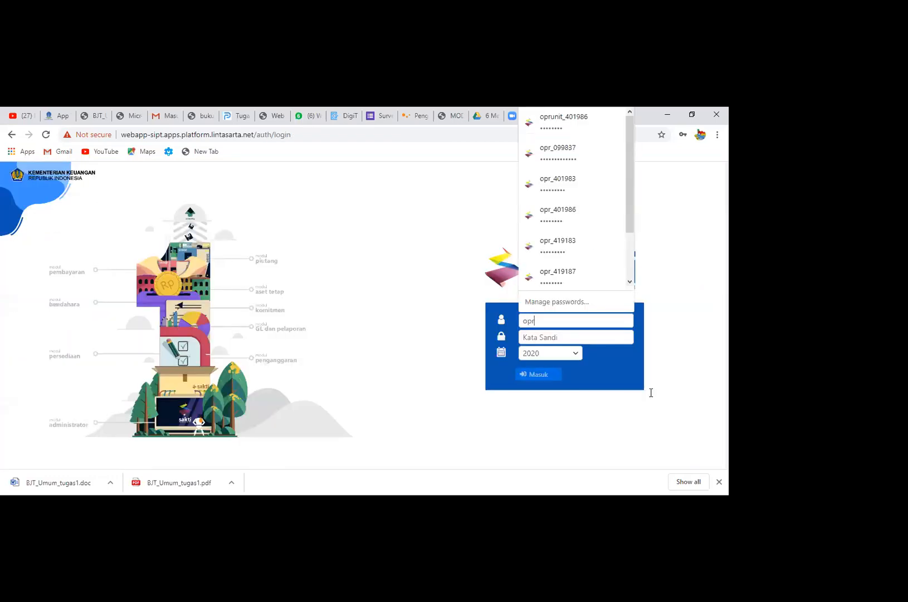
type("_")
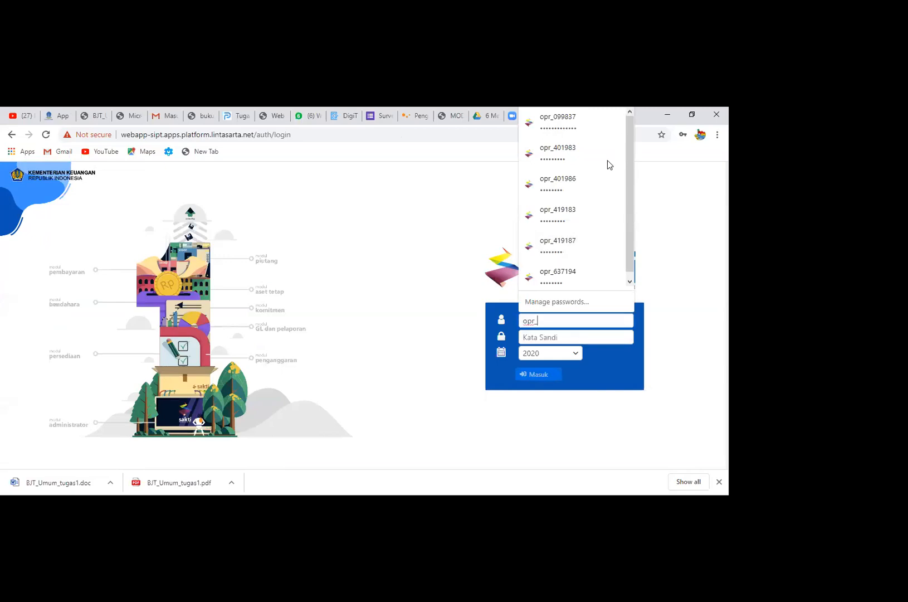
key("Down")
key("Down")
key("Down")
key("Return")
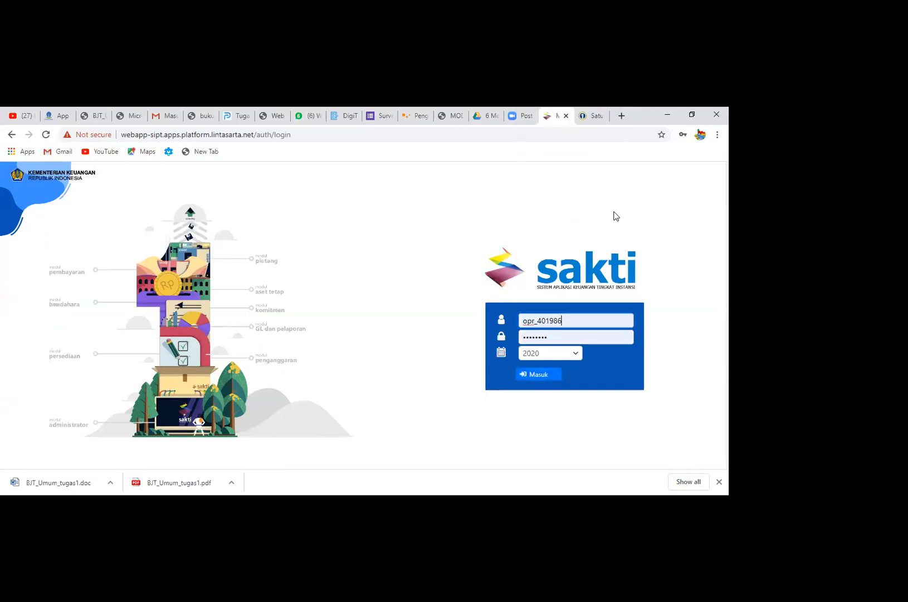
left_click(523, 376)
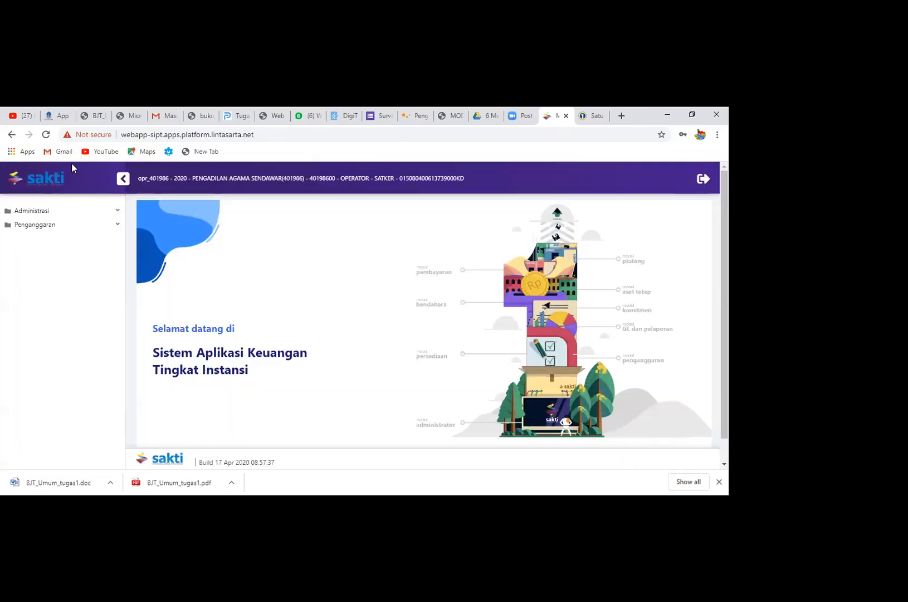
Bring up Monitoring Submit dan Approve Data and choose SATKER as the owner of the A01 - USULAN DIPA - Rev Ke 1 entry
left_click(88, 225)
left_click(95, 262)
left_click(105, 280)
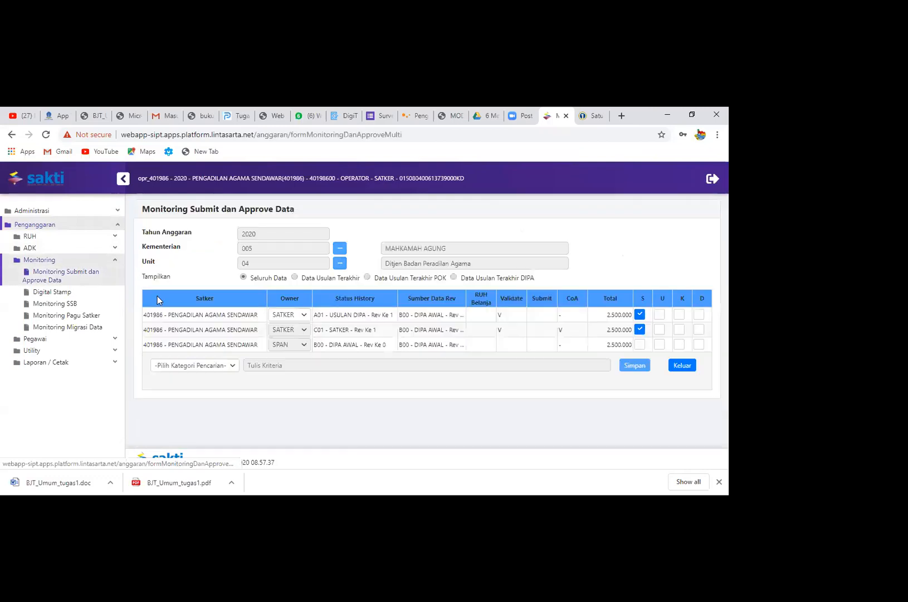
left_click(299, 315)
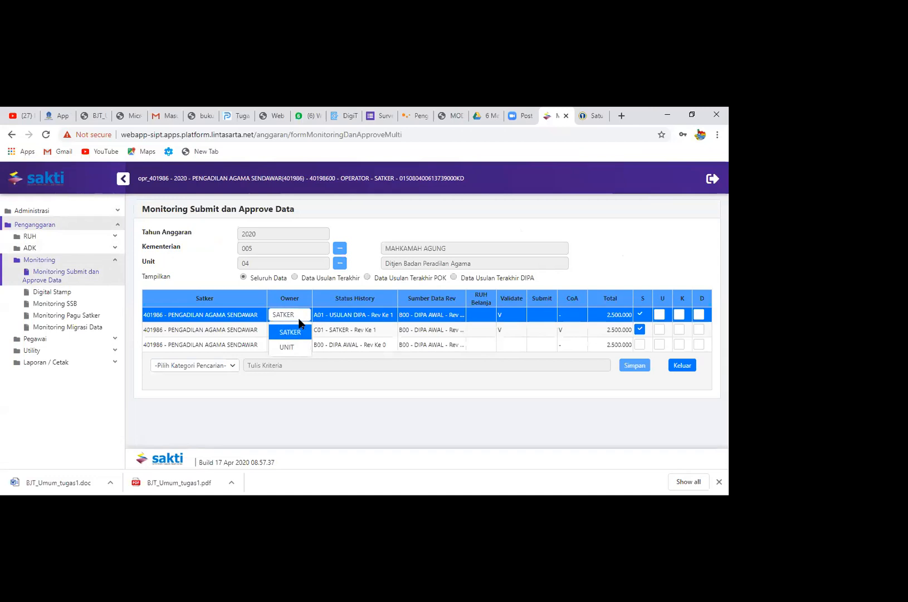
left_click(301, 333)
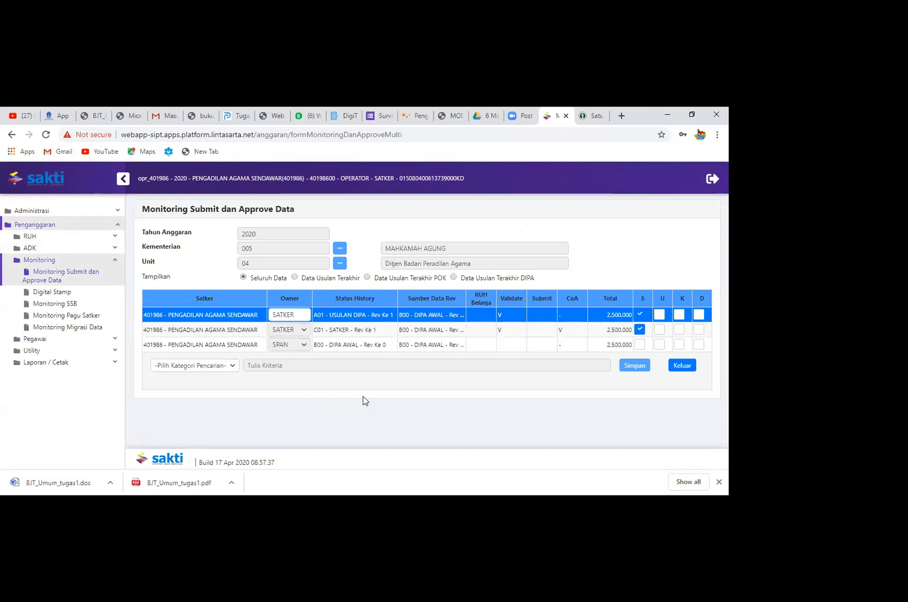
Set the owner of satker 401986's A01 - USULAN DIPA - Rev Ke 1 entry to UNIT and save the data
left_click(305, 317)
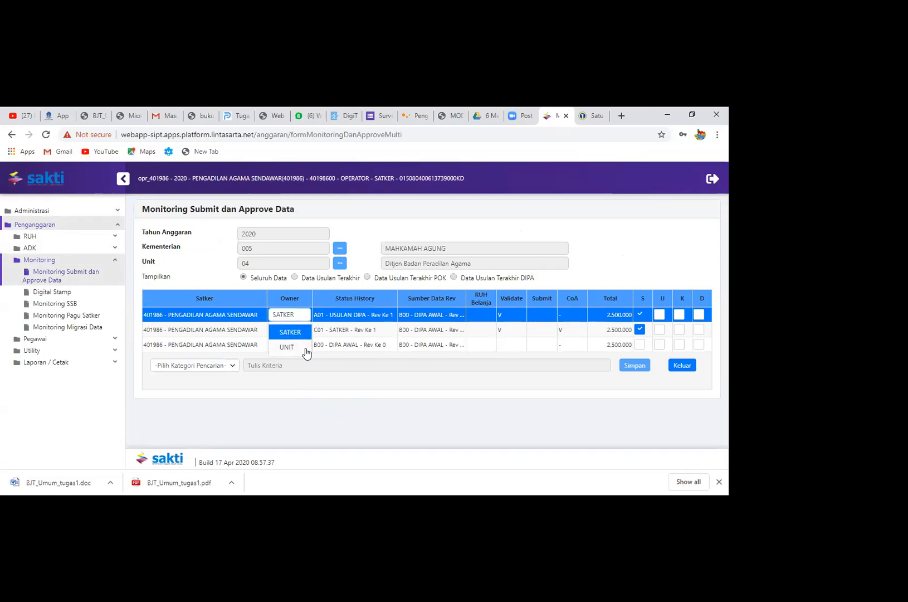
left_click(305, 348)
left_click(636, 366)
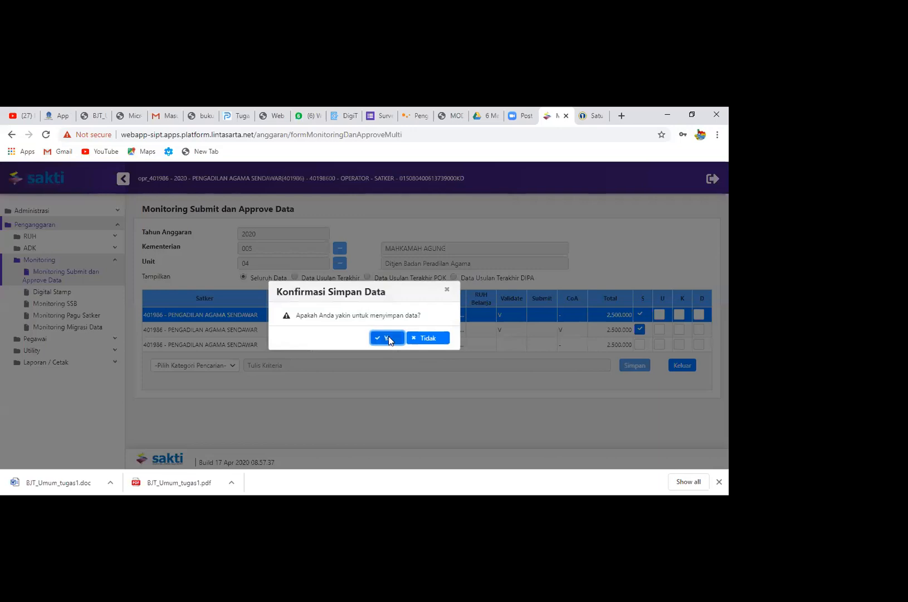
left_click(388, 338)
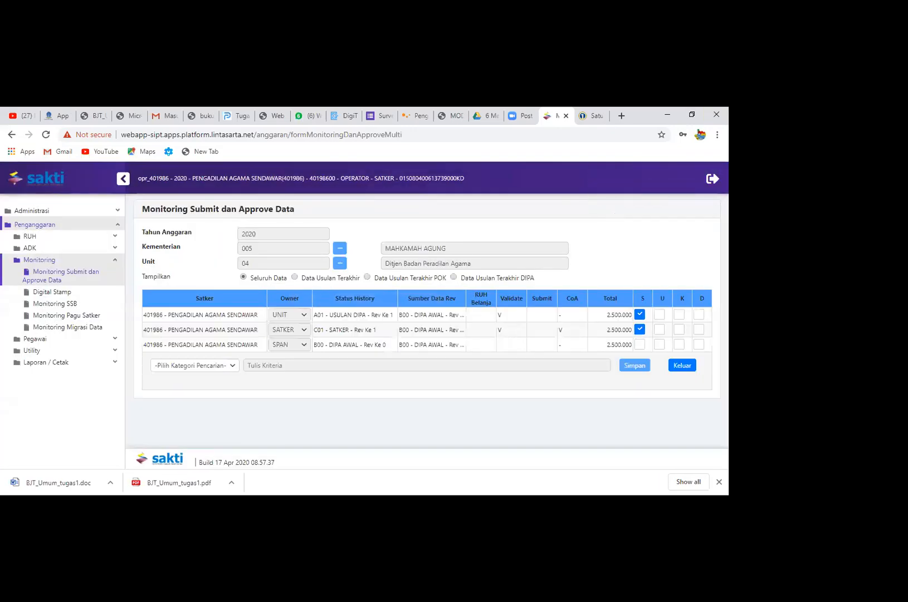
Log out of the satker operator account and try to log in as 401986's unit approver (aprunit) for 2020 with the saved password of 401983's approver
left_click(708, 176)
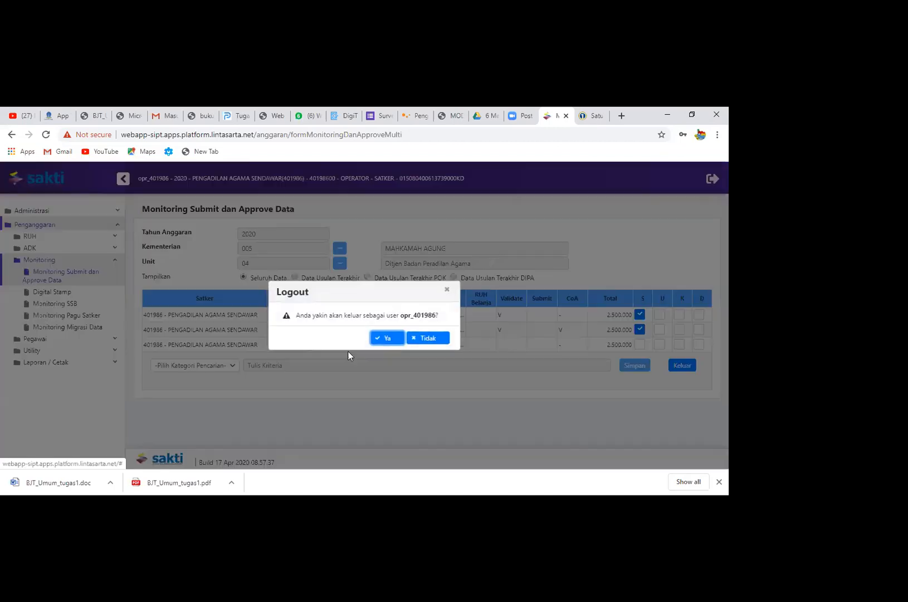
left_click(381, 339)
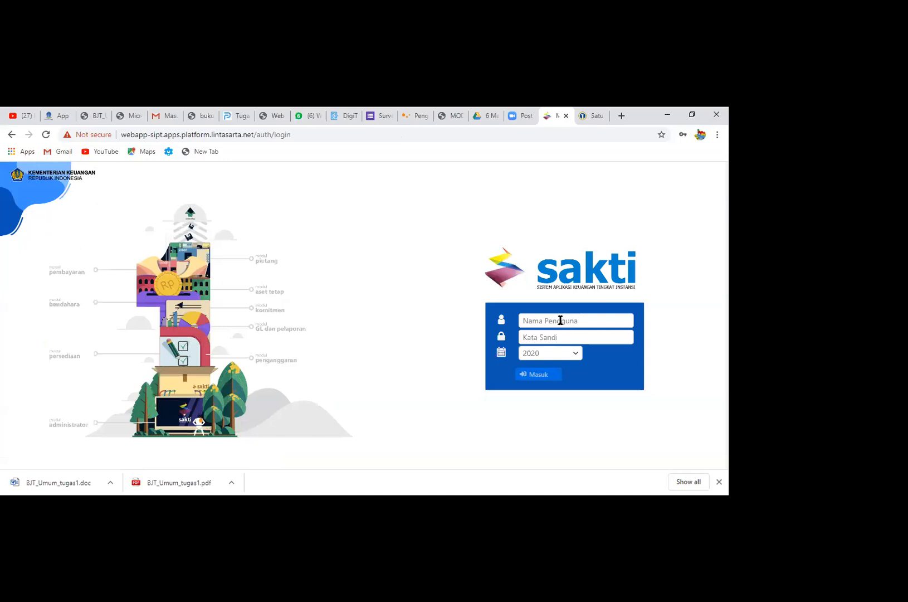
left_click(561, 320)
type("aprun")
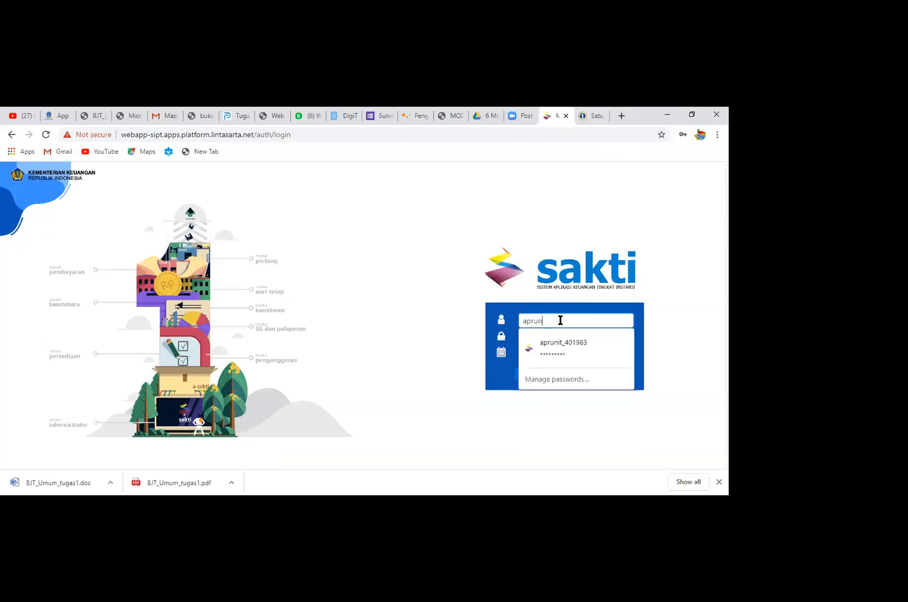
type("it_401983")
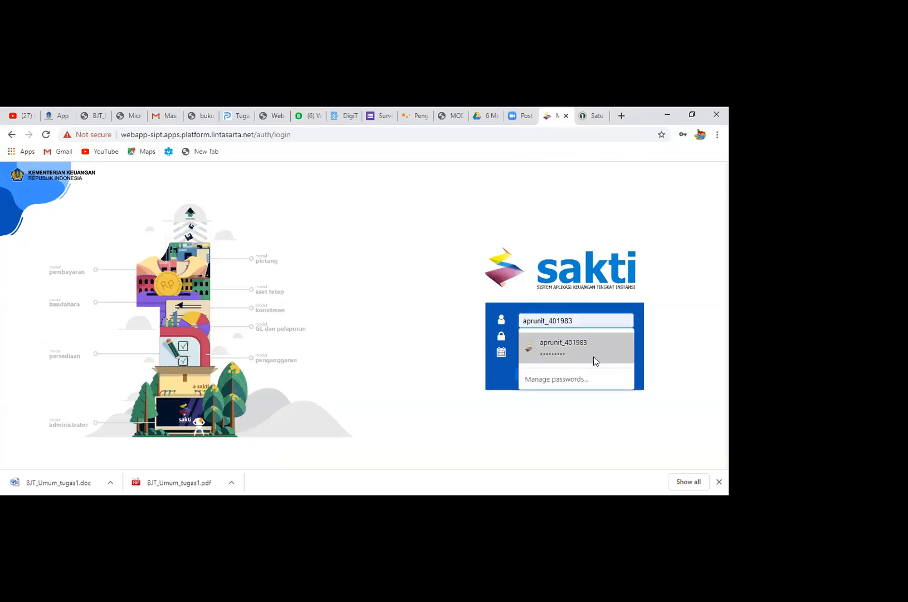
left_click(593, 357)
key("BackSpace")
type("6")
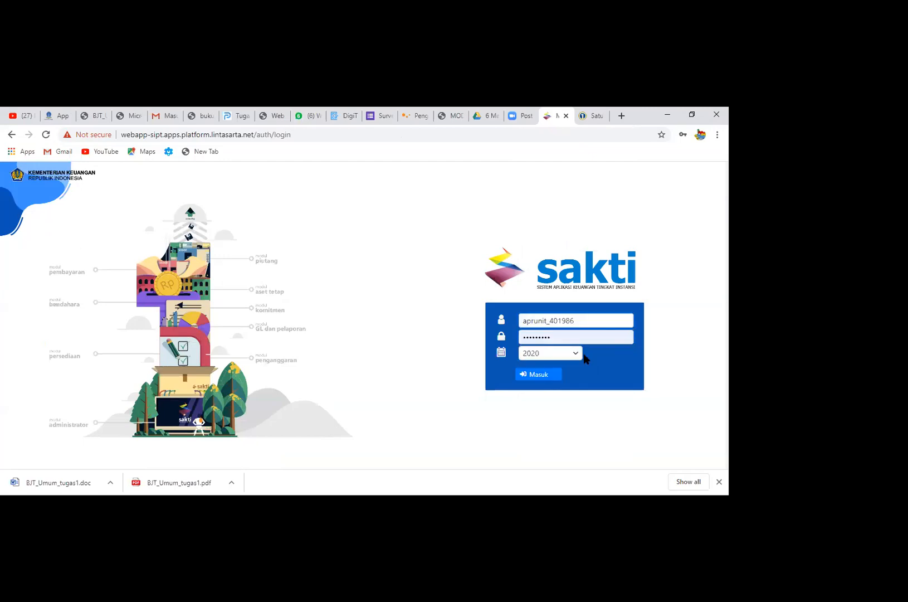
left_click(534, 374)
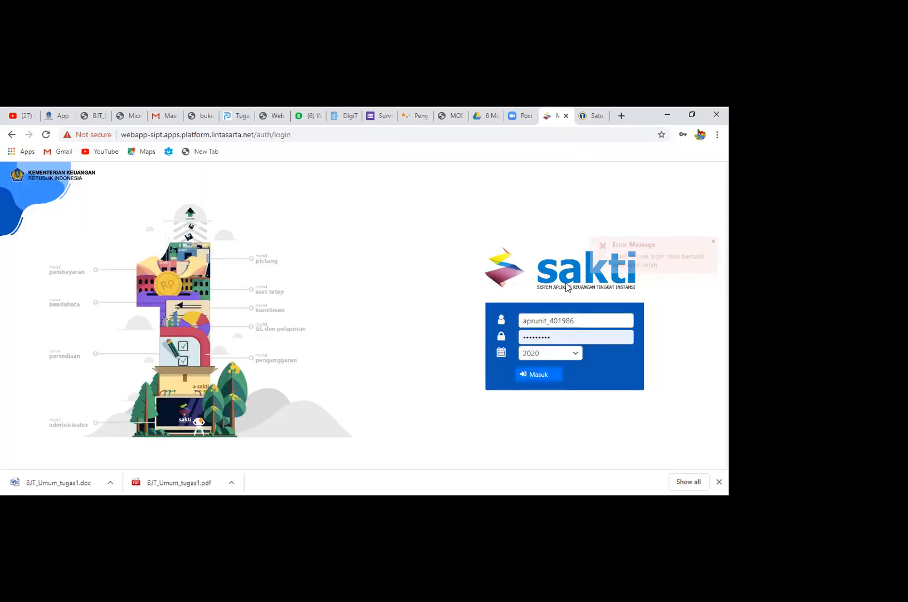
left_click_drag(564, 336, 376, 345)
type("•••••")
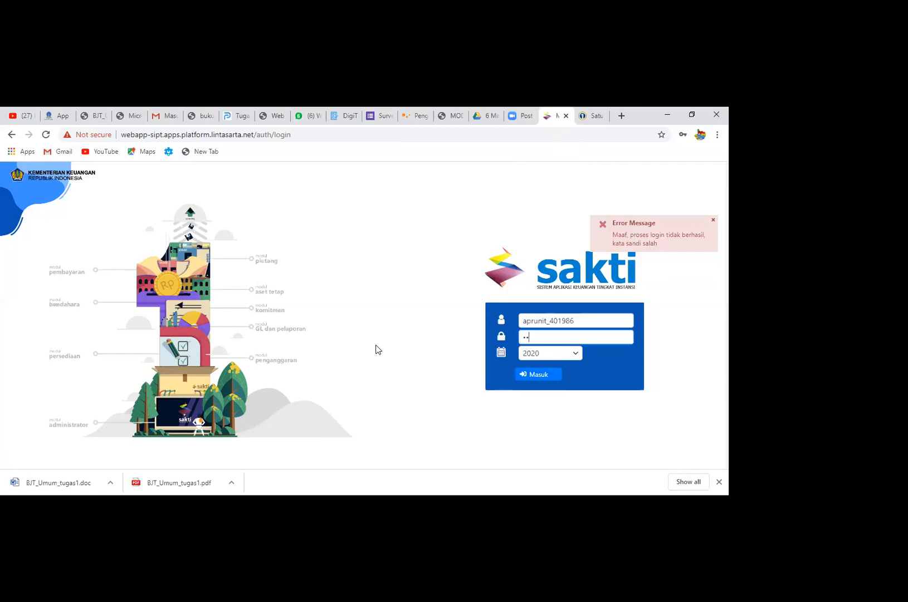
type("••")
key("Return")
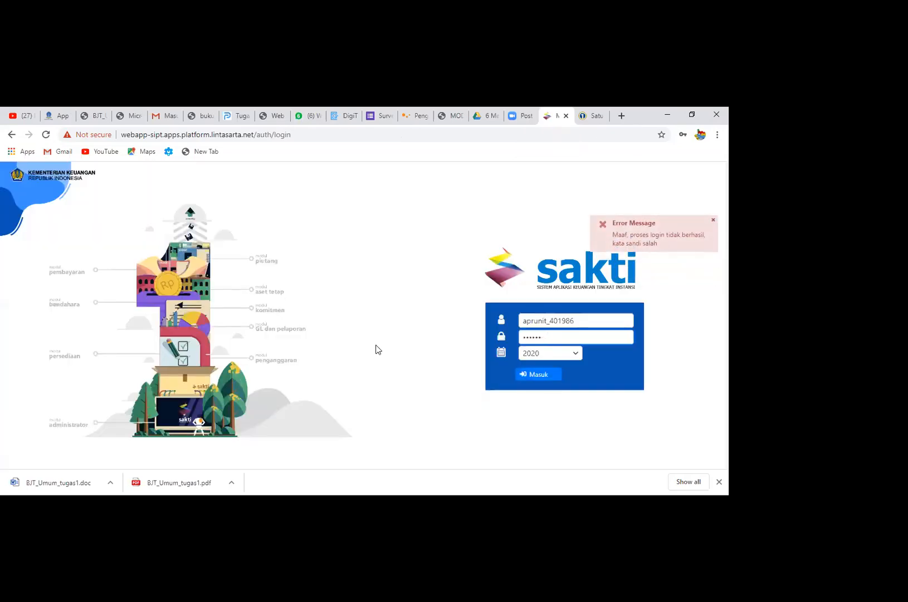
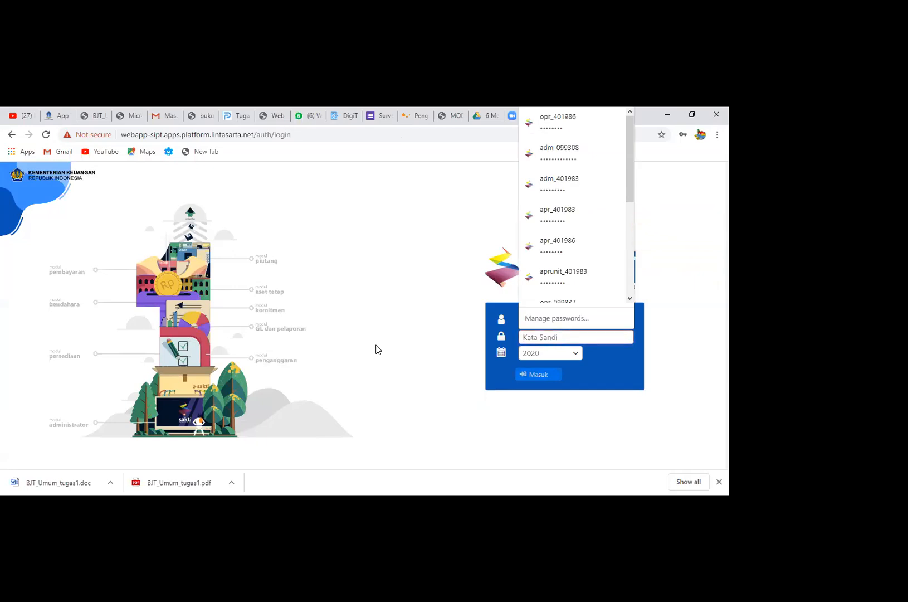
Enter the account password for 401986's unit approver, log in, and save the login in the browser
type("•••••")
key("Return")
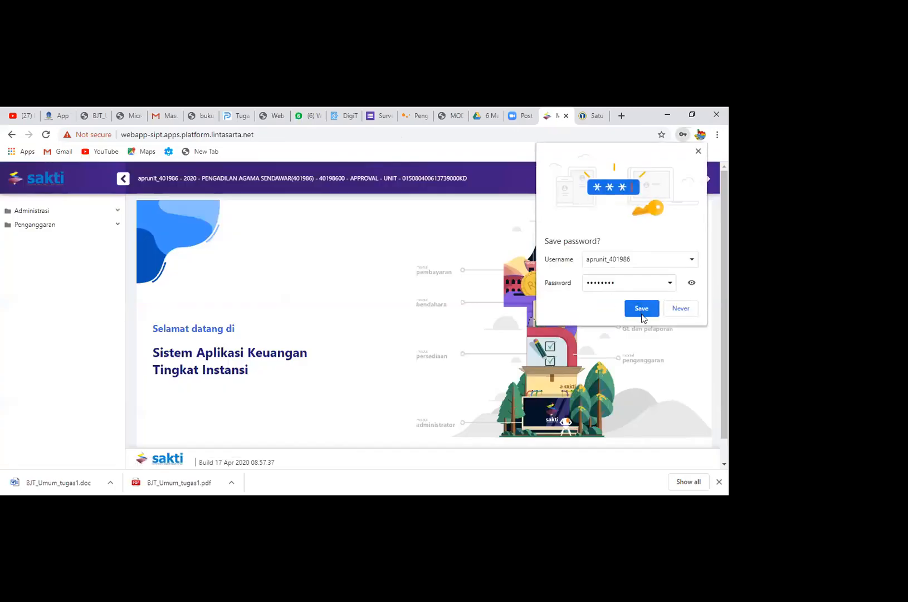
left_click(642, 314)
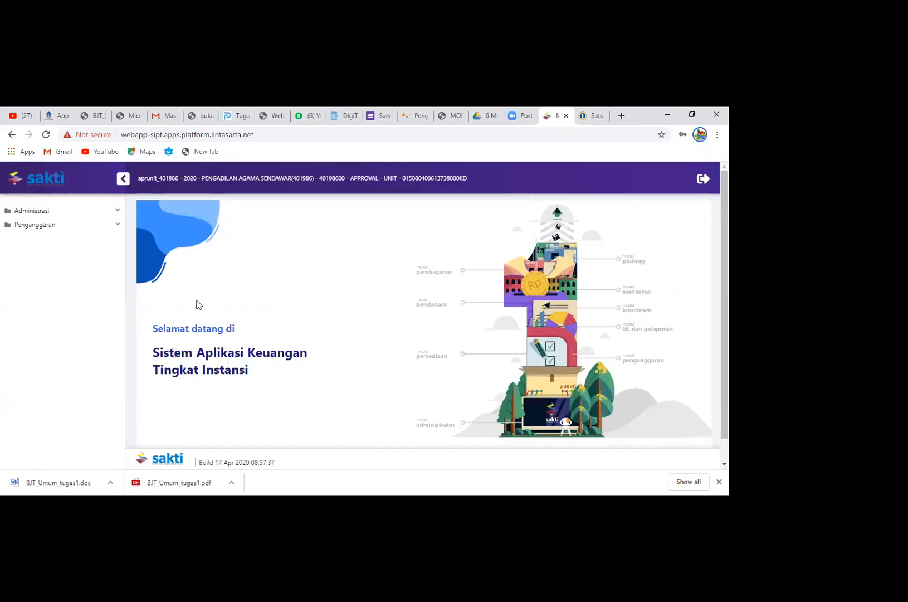
Bring up Monitoring Submit dan Approve Data and restrict the list to Data Usulan Terakhir DIPA
left_click(88, 228)
left_click(88, 262)
left_click(97, 277)
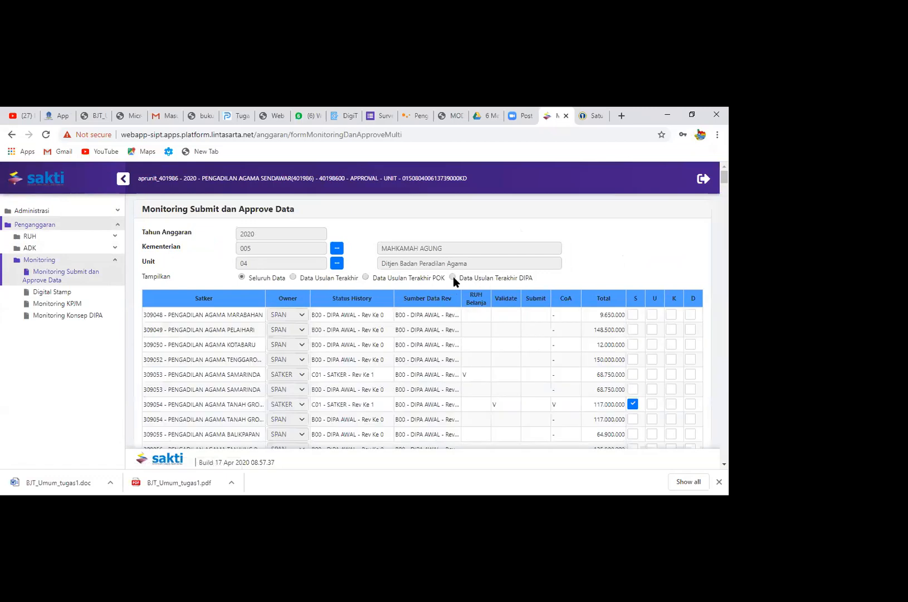
left_click(453, 277)
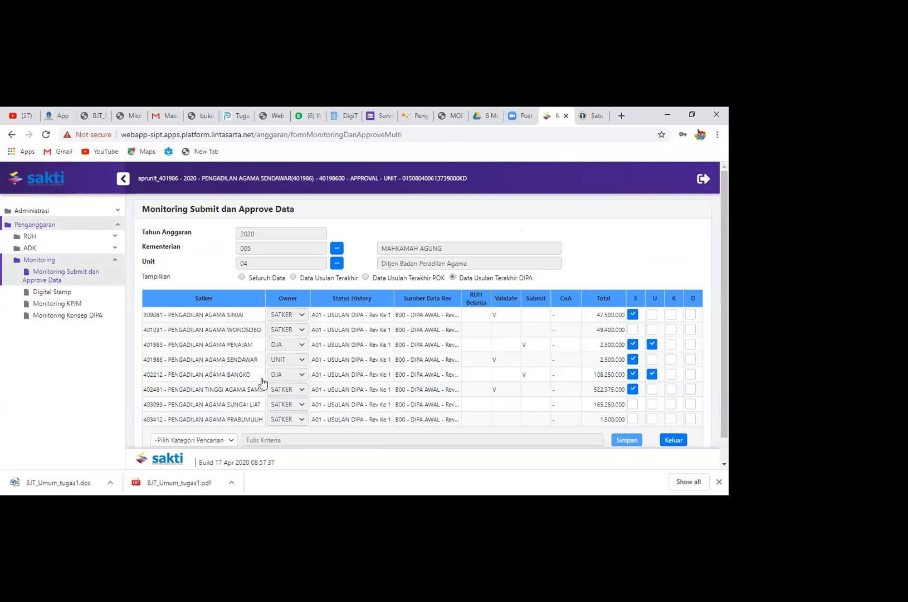
Give satker 401986's A01 - USULAN DIPA - Rev Ke 1 entry the unit (U) approval and save the data
left_click(255, 358)
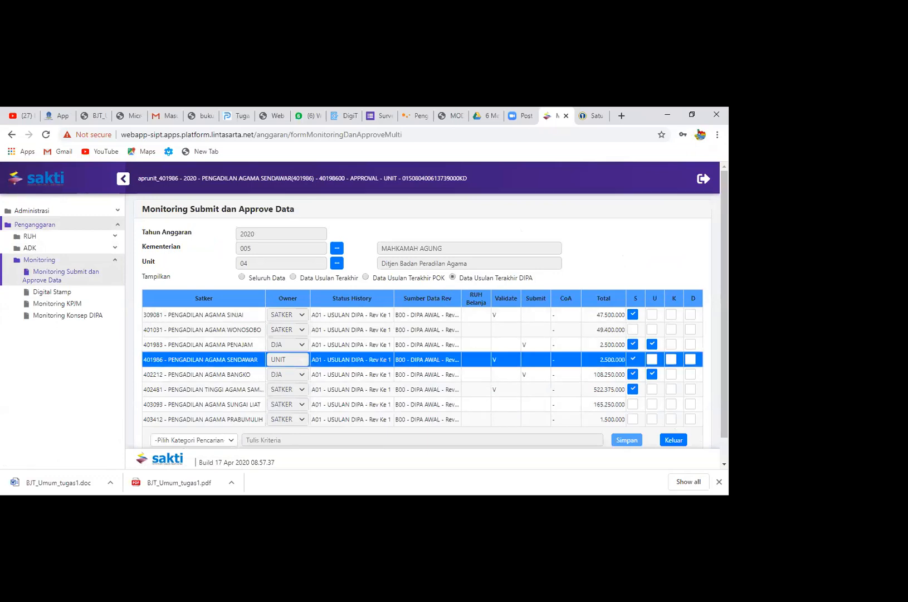
left_click(653, 360)
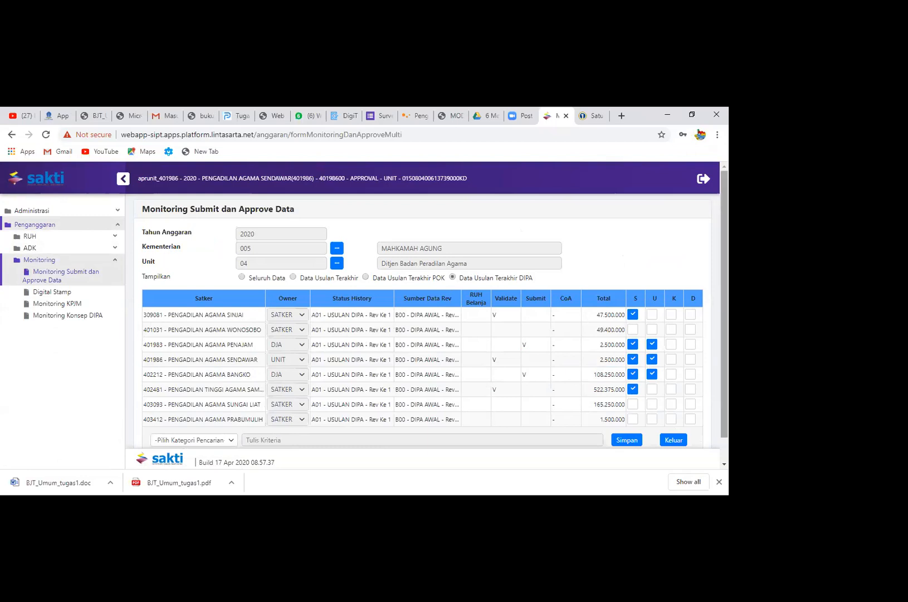
scroll(680, 368, "down", 1)
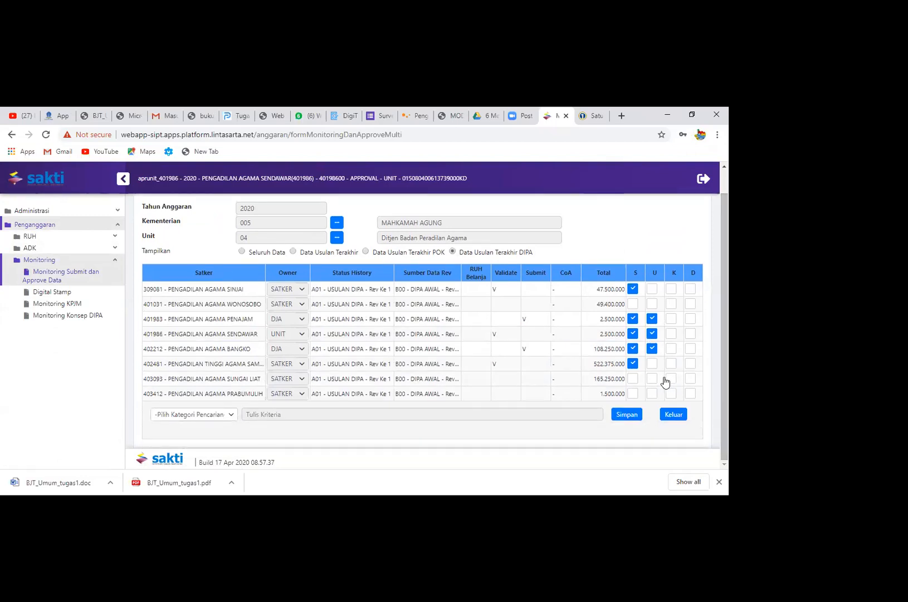
left_click(624, 417)
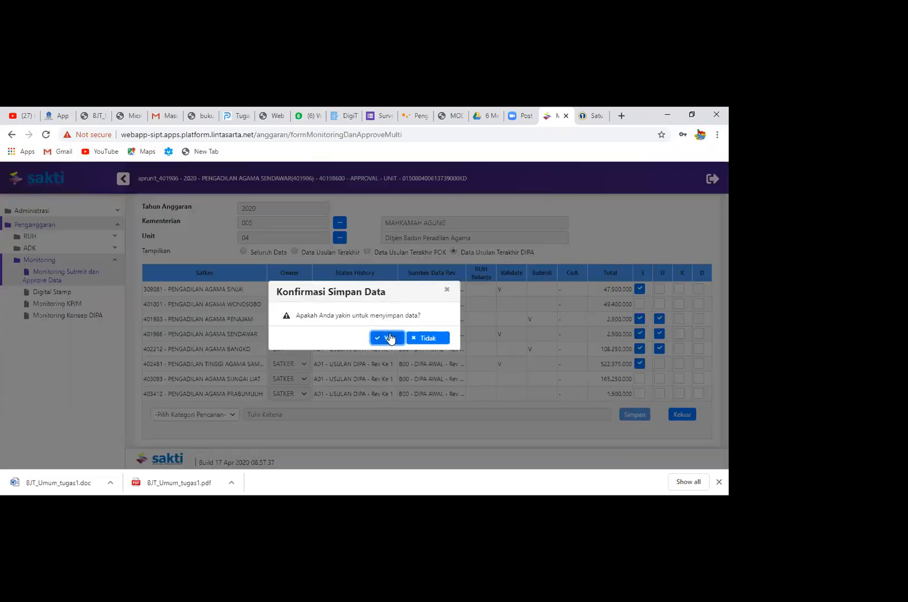
left_click(388, 337)
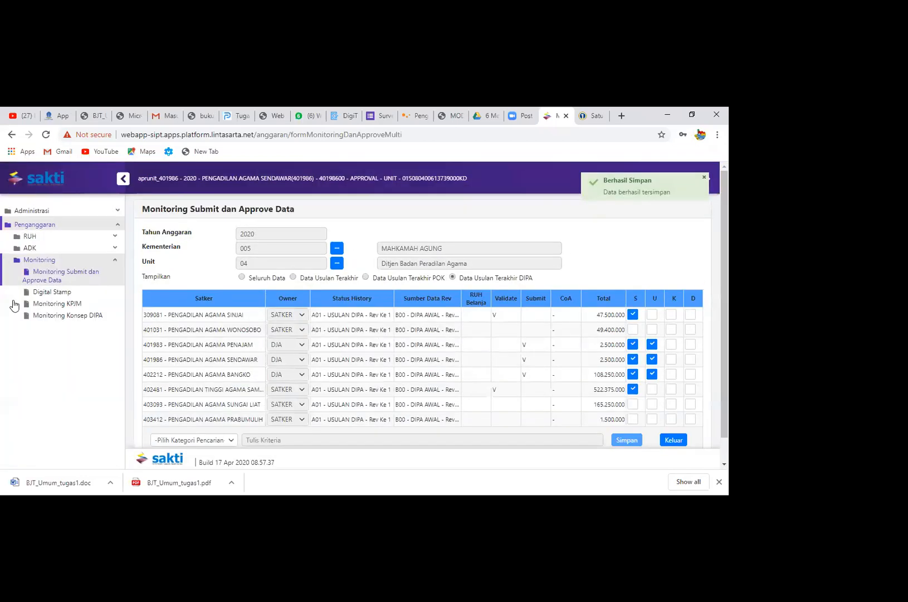
Open the RKAKL POK Kirim ADK form, set Tujuan ADK to DJA, and review the Surat Pengantar and Jenis Revisi sections
left_click(83, 249)
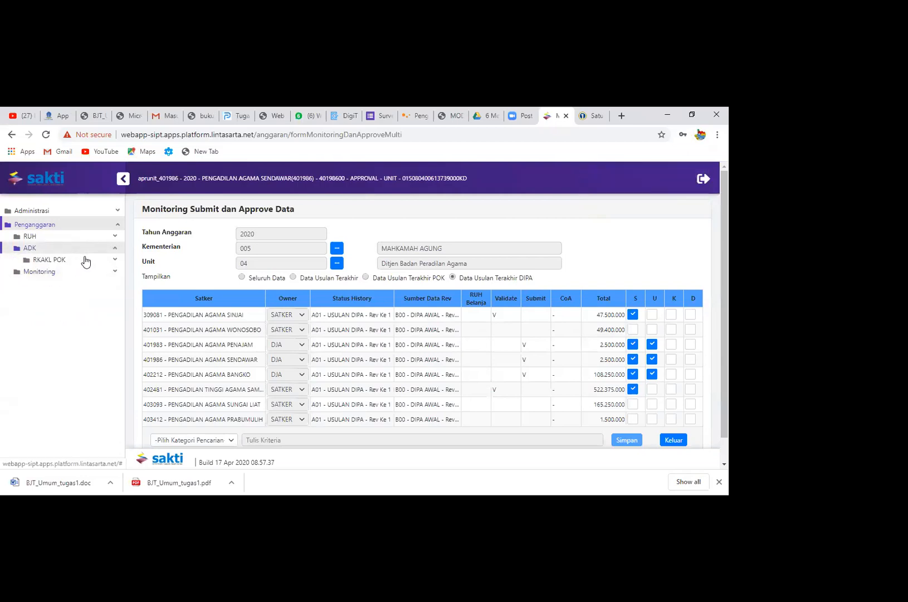
left_click(85, 260)
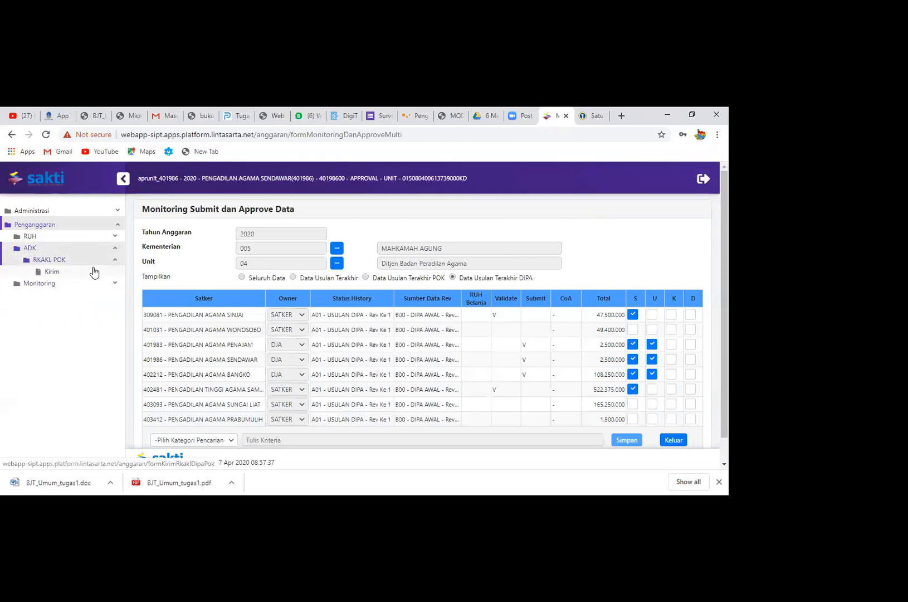
left_click(95, 273)
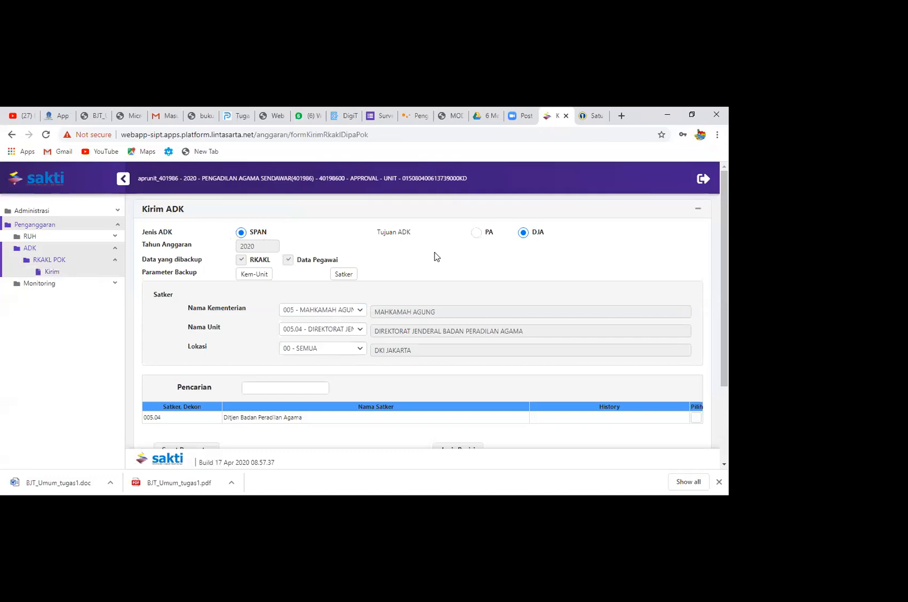
left_click(478, 233)
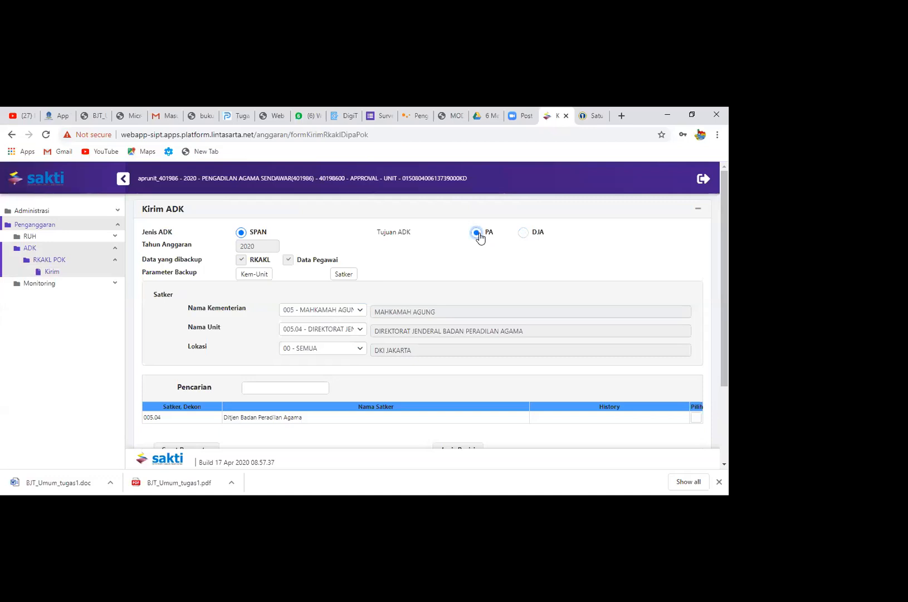
left_click(523, 233)
scroll(234, 379, "down", 2)
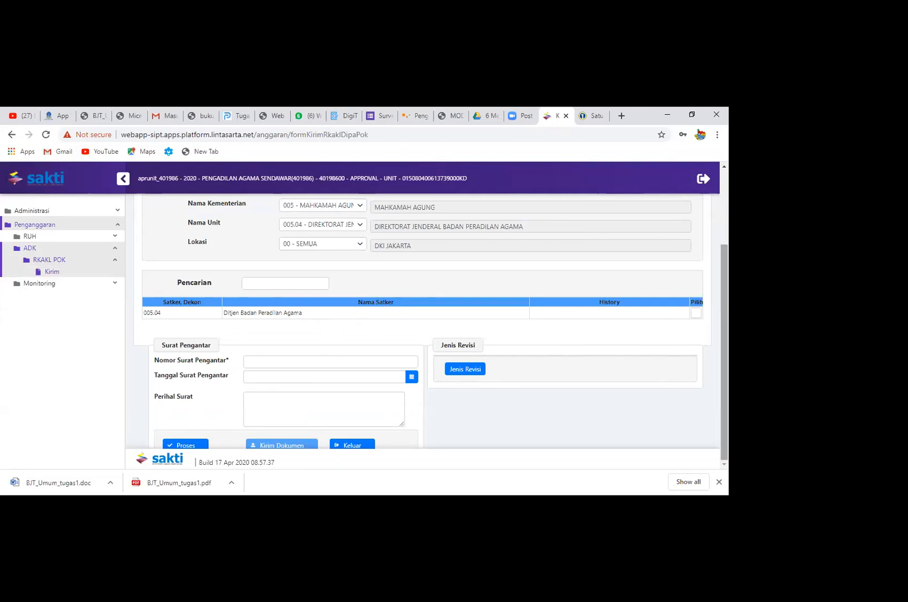
scroll(663, 276, "up", 2)
Look at the Revisi DIPA monitoring page in Satu DJA and return to the Kirim ADK form in SAKTI
left_click(586, 111)
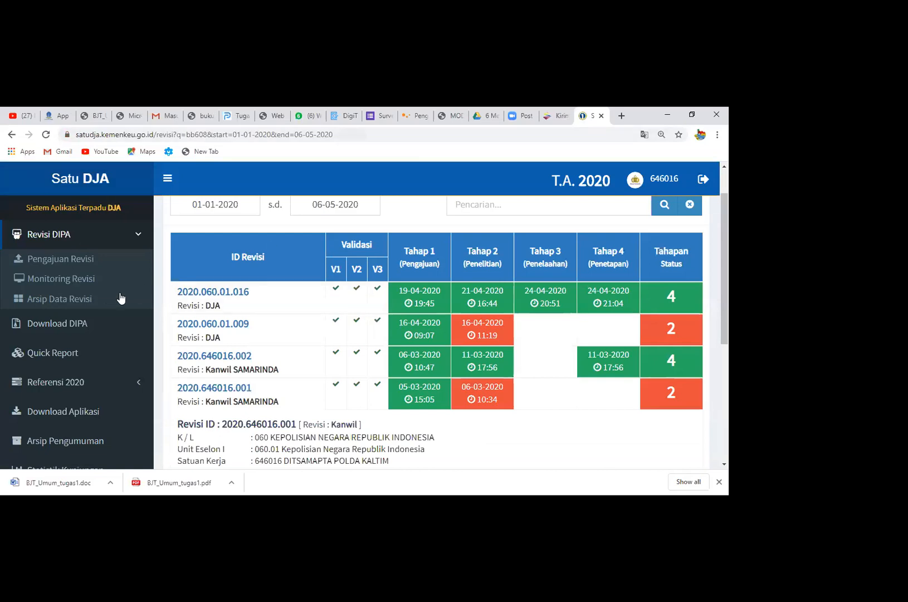
left_click(84, 323)
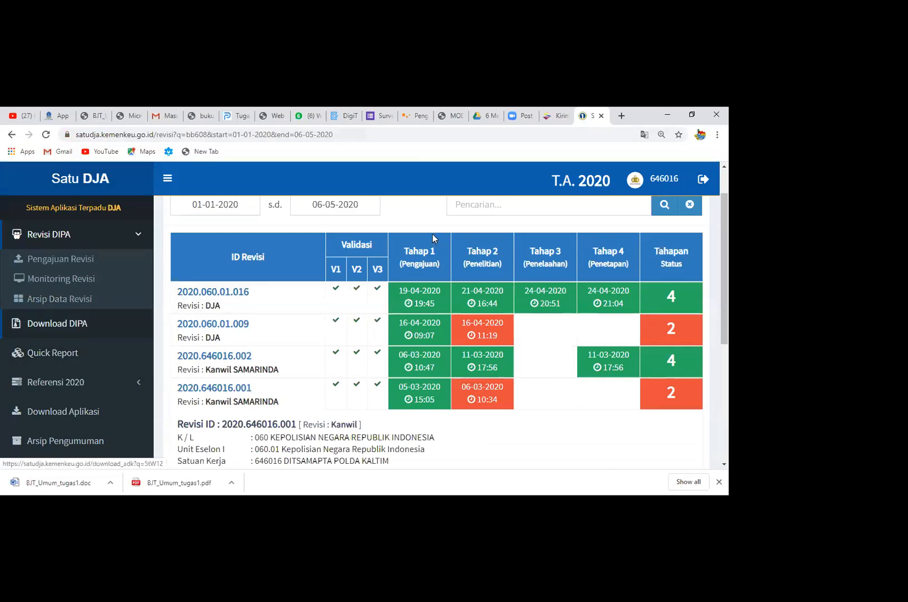
left_click(556, 116)
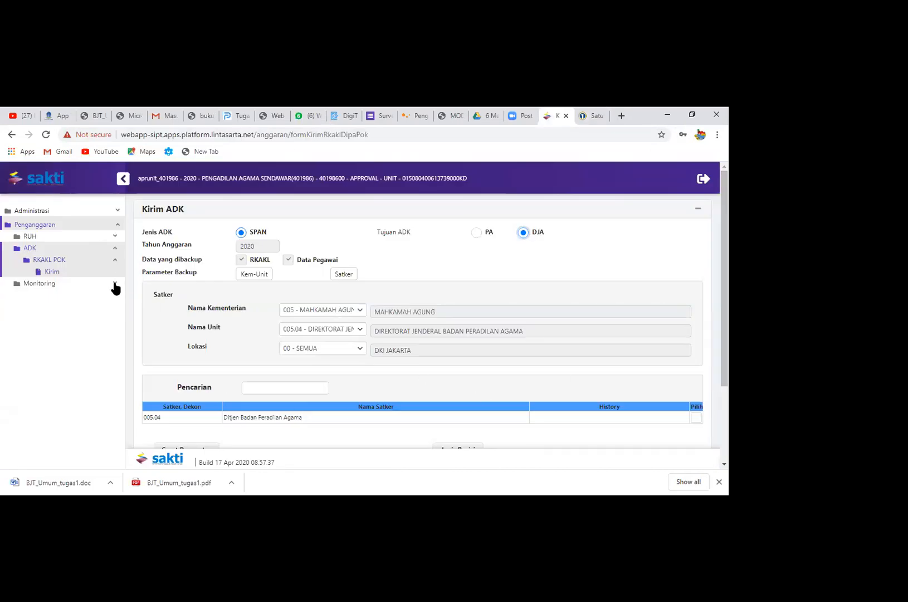
left_click(127, 178)
left_click(123, 179)
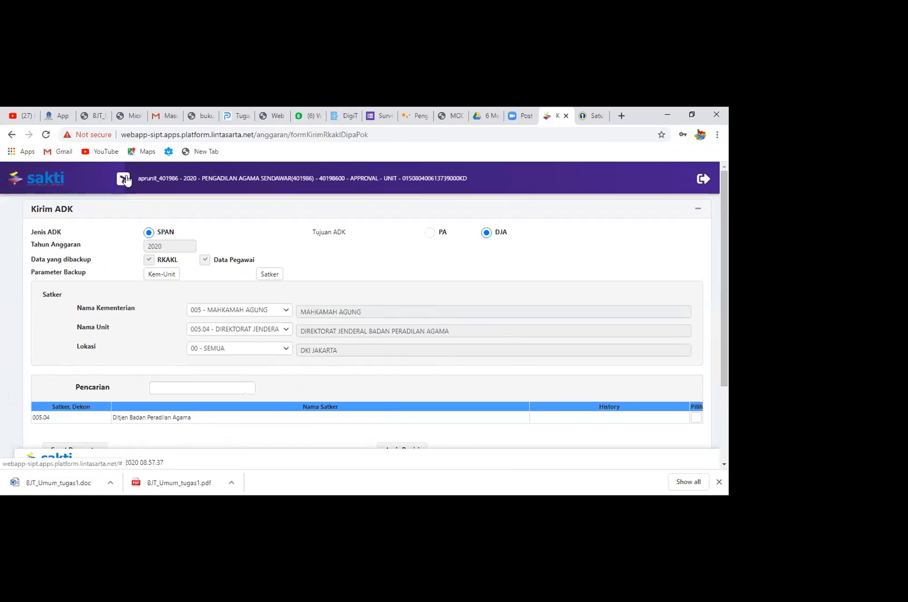
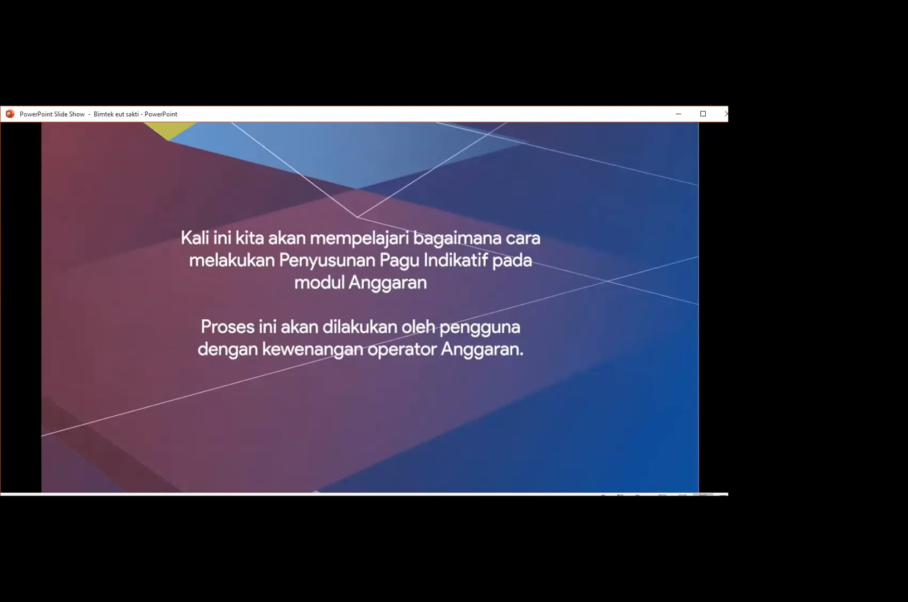
Skip ahead in the Penyusunan Pagu Indikatif slide video and watch the Migrasi RKAKL and Monitoring Submit dan Approve Data parts
mouse_move(302, 316)
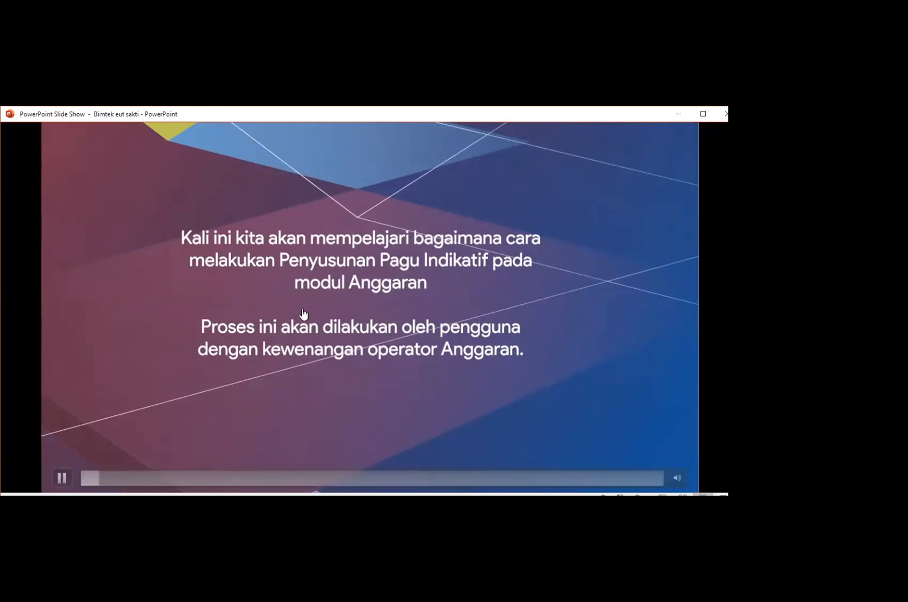
left_click(132, 478)
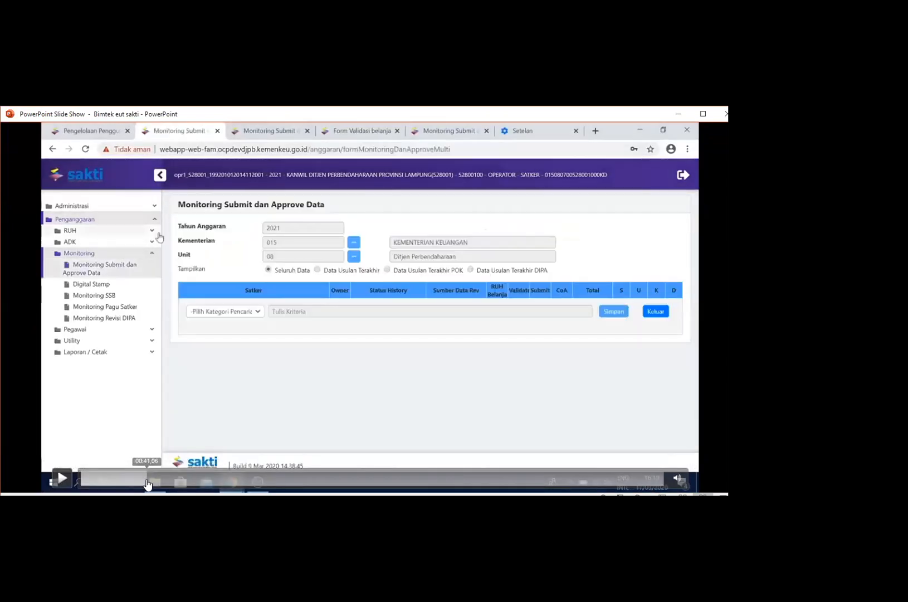
left_click(148, 480)
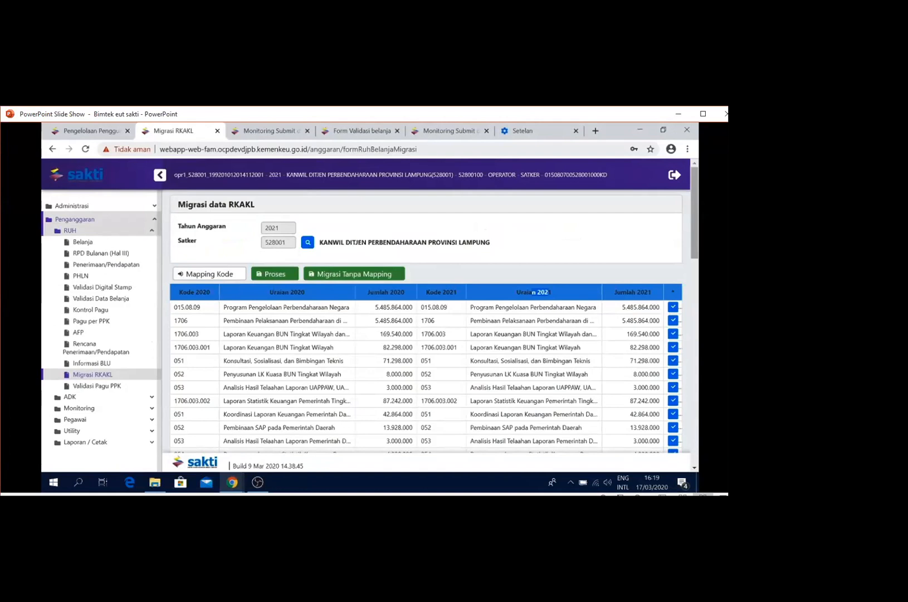
mouse_move(108, 468)
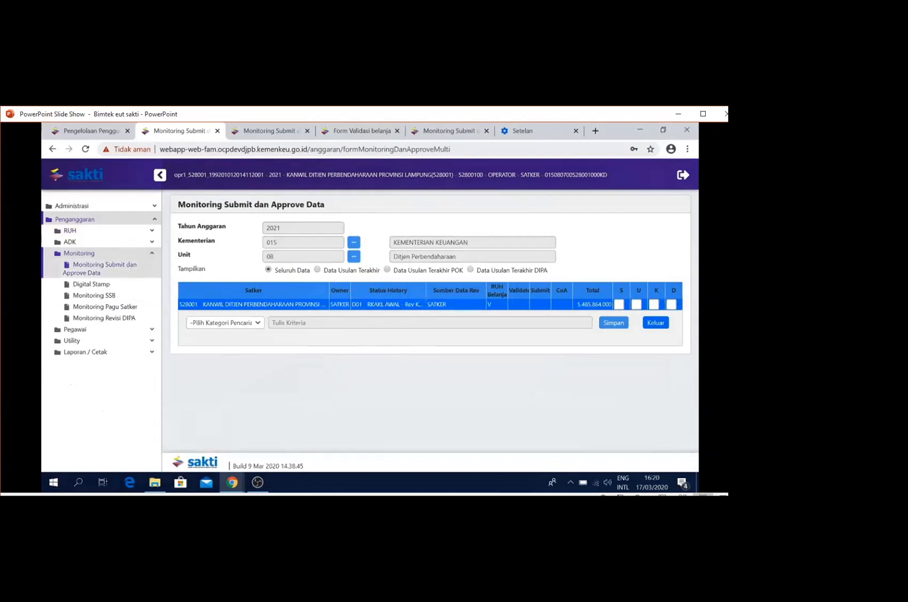
mouse_move(144, 337)
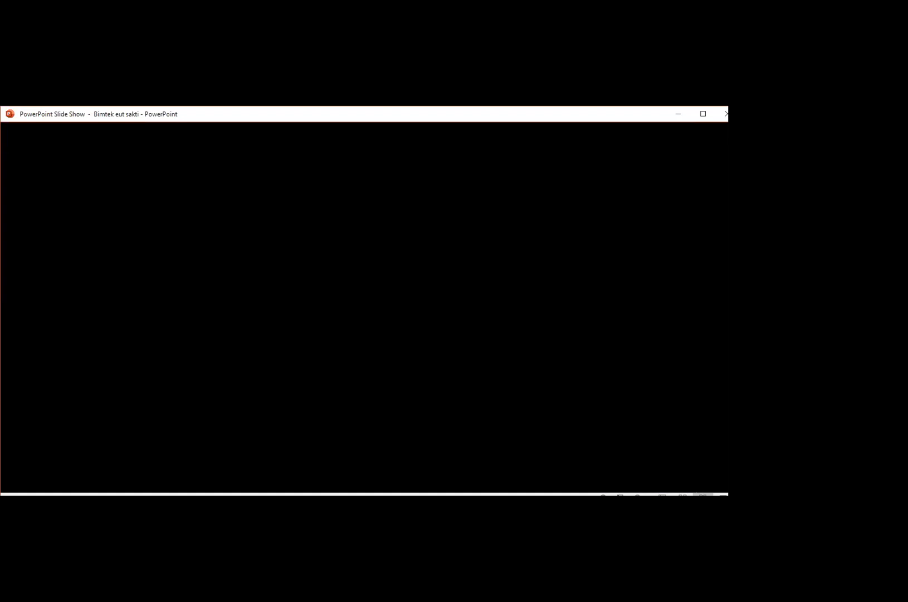
mouse_move(524, 233)
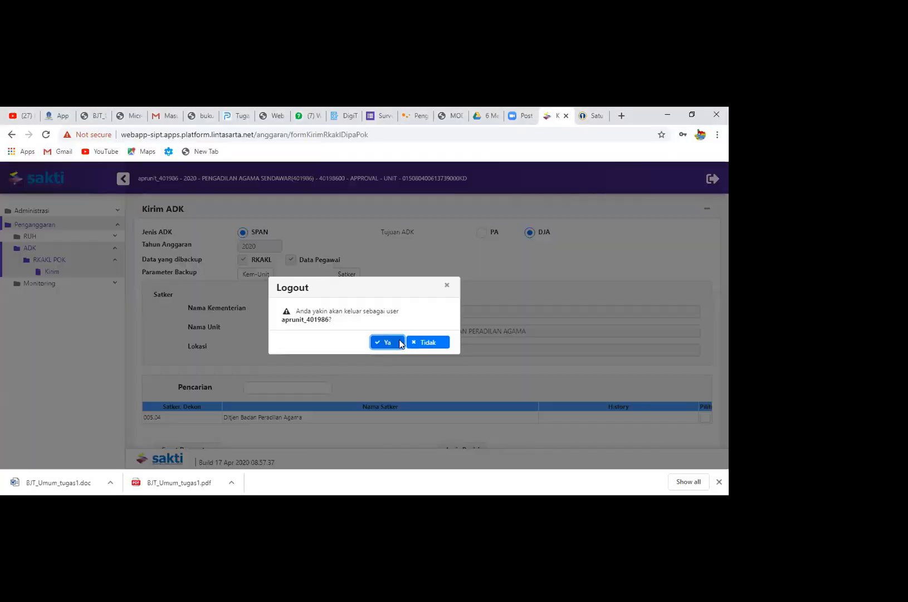
Log out of the unit approver account in SAKTI and log in with satker 401986's saved operator username and password for fiscal year 2021
left_click(399, 341)
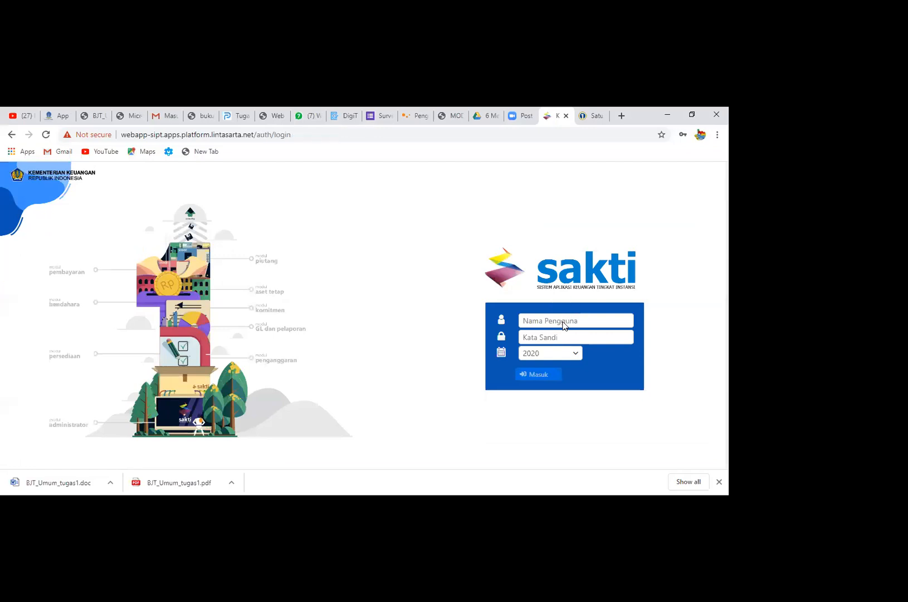
left_click(563, 321)
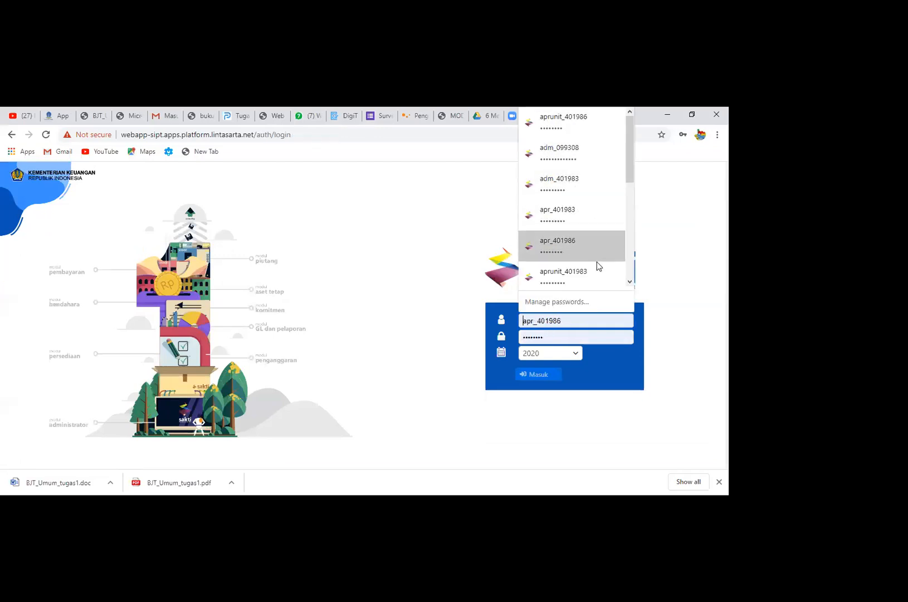
type("opr_")
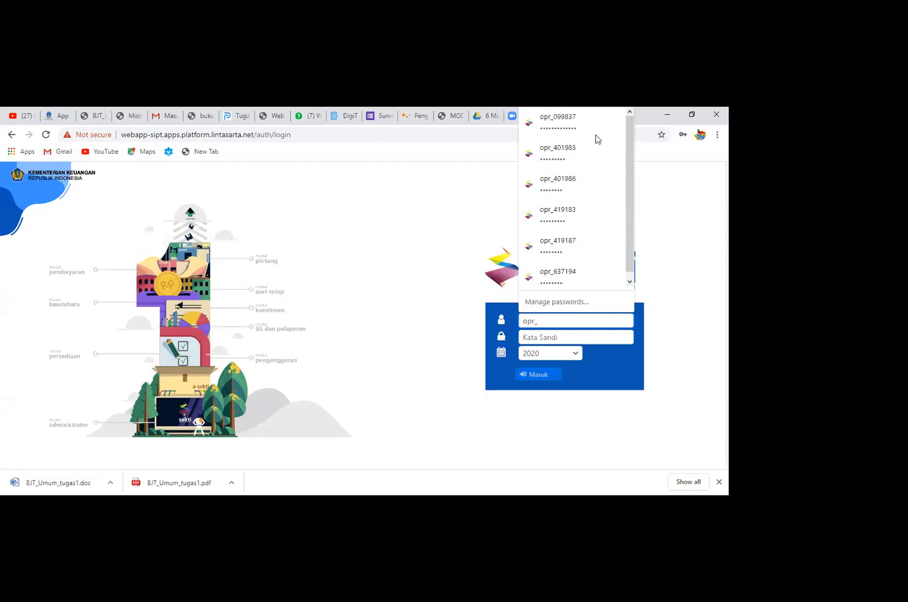
left_click(600, 183)
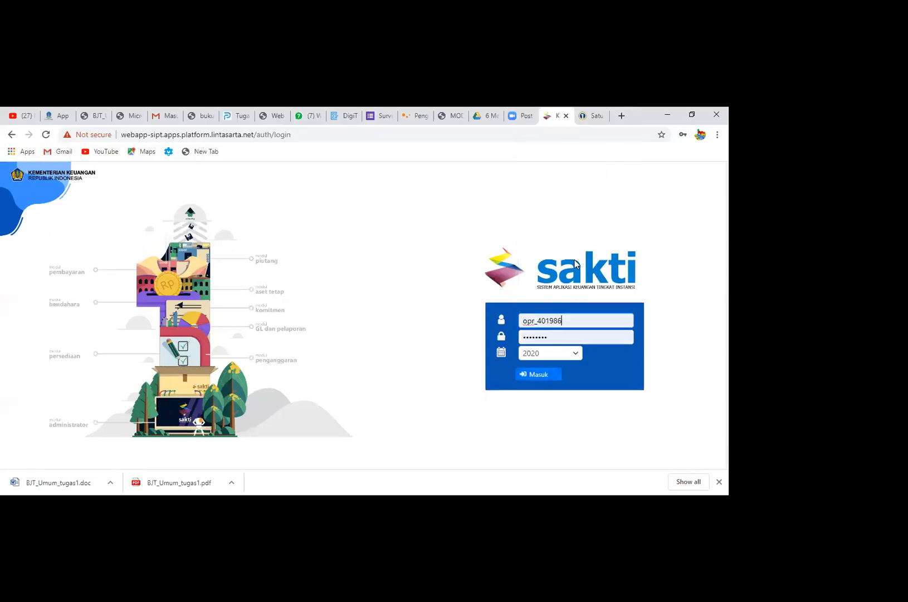
left_click(573, 353)
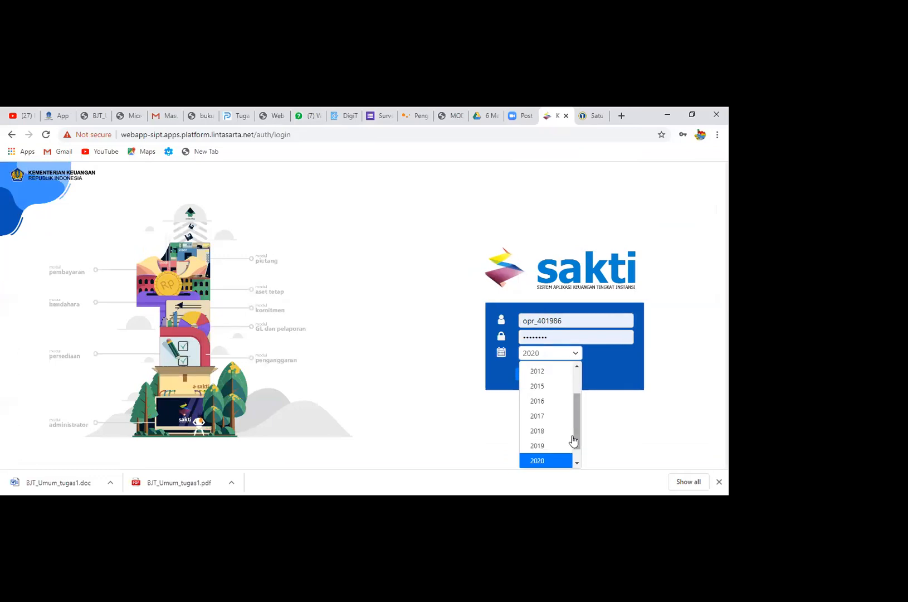
left_click_drag(574, 437, 576, 449)
left_click(558, 459)
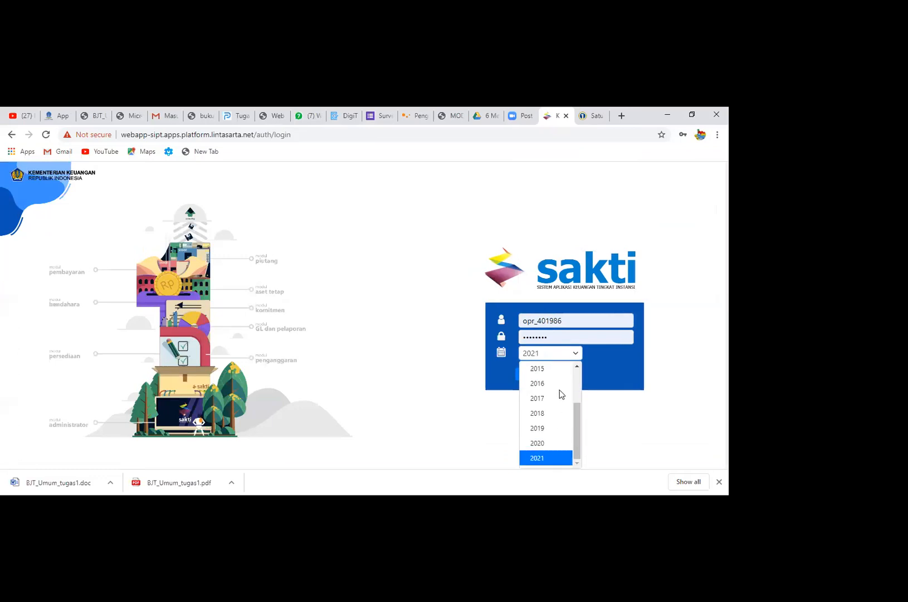
left_click(549, 376)
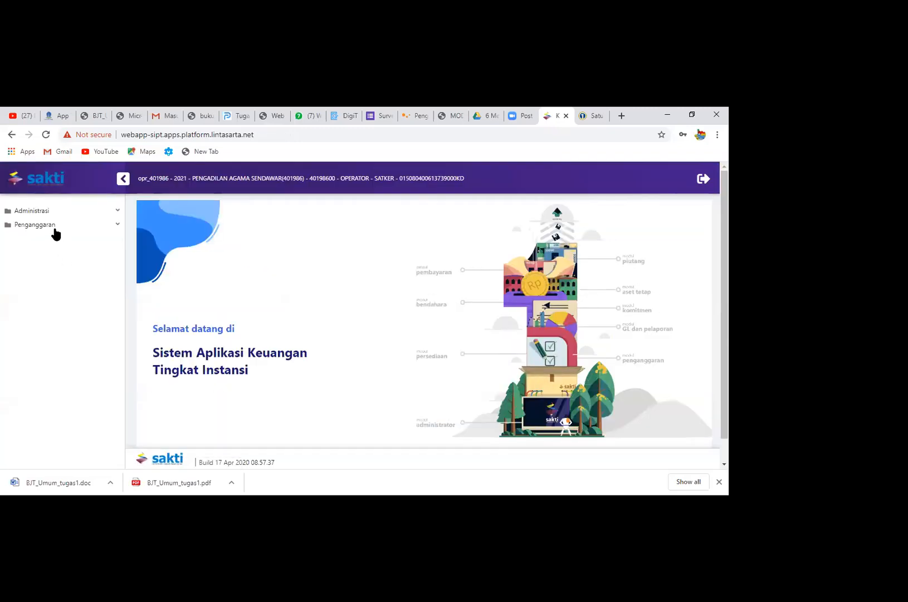
Look up the 2021 data of all satkers in Monitoring Submit dan Approve Data
left_click(54, 229)
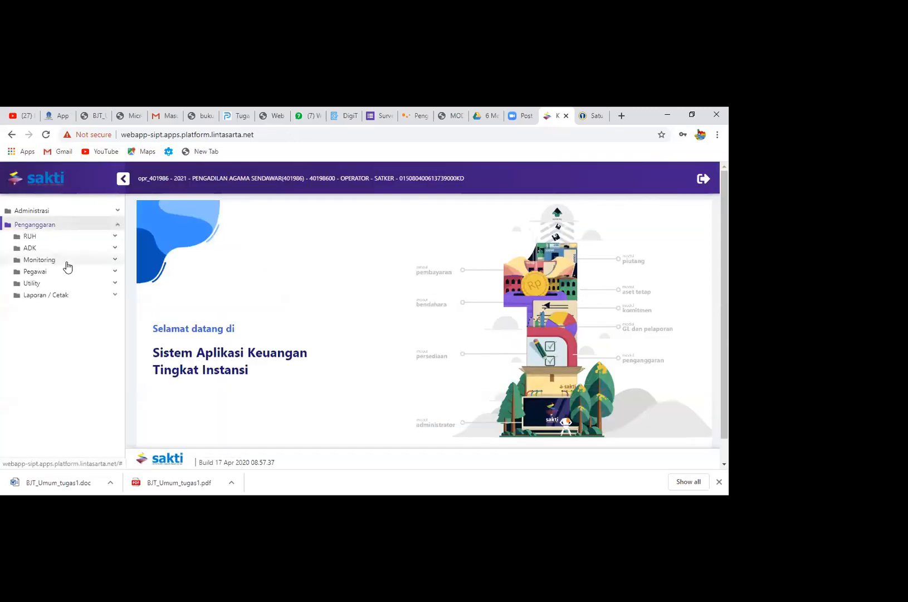
left_click(66, 263)
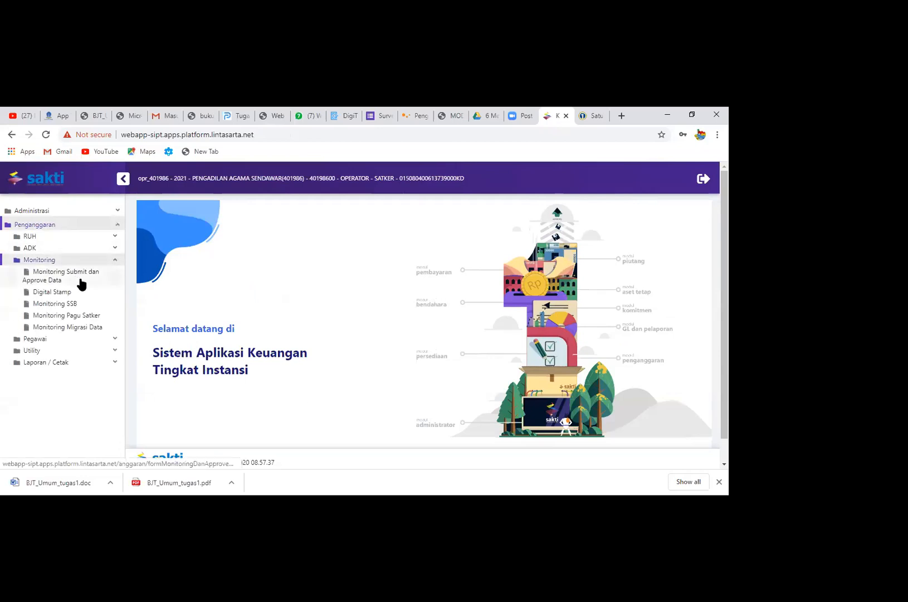
left_click(80, 280)
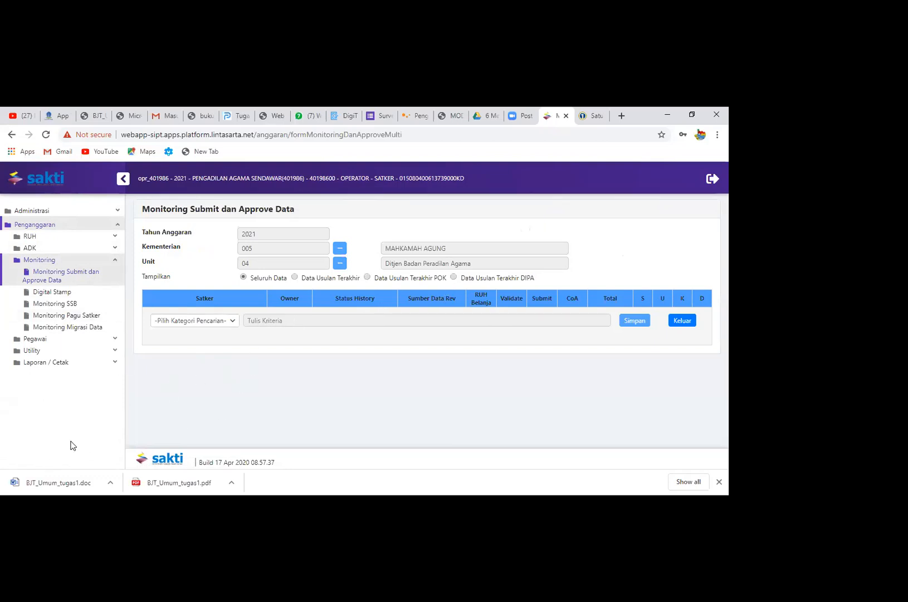
In Migrasi RKAKL, choose satker 401986, map the 2020 codes to 2021, process the migration and confirm replacing the RKAKL_AWAL data
left_click(103, 237)
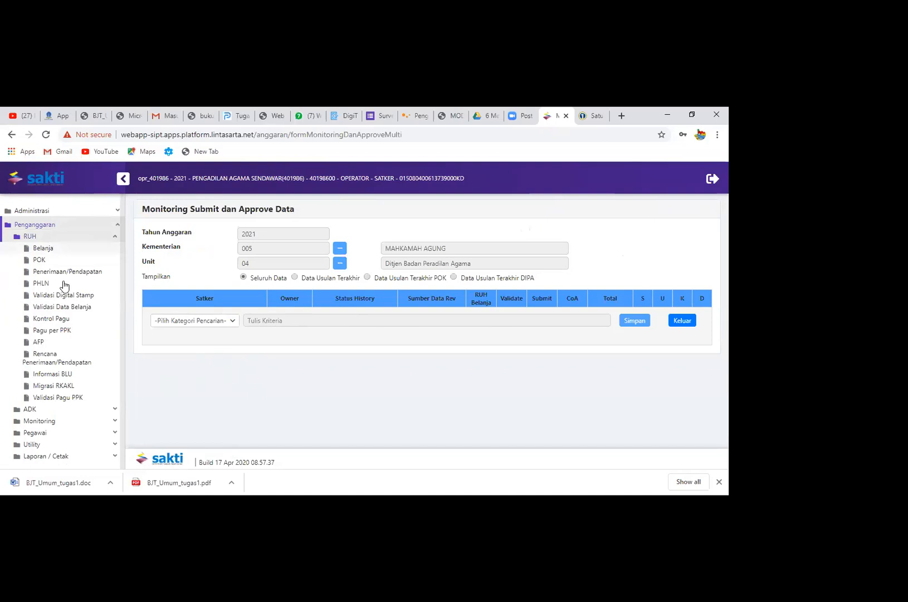
left_click(47, 385)
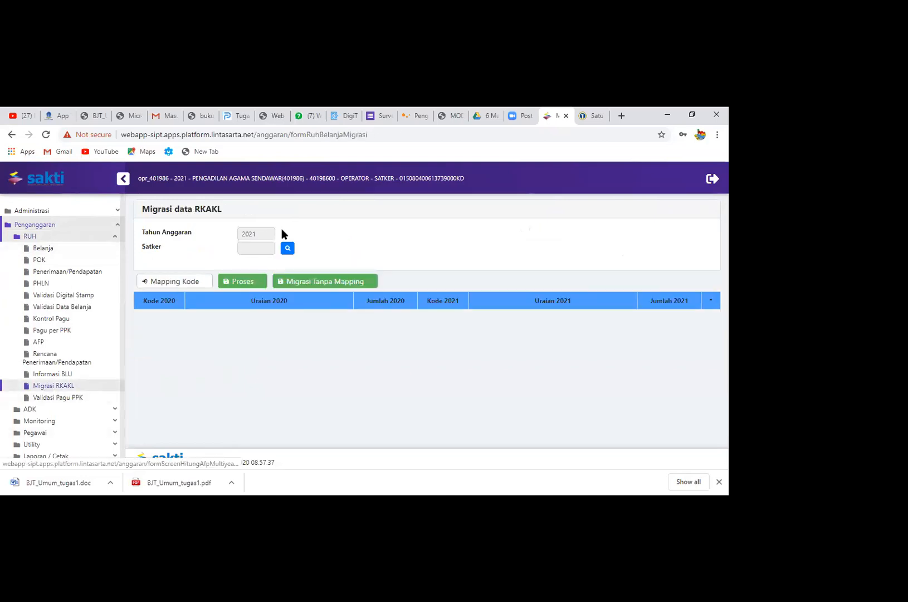
left_click(288, 248)
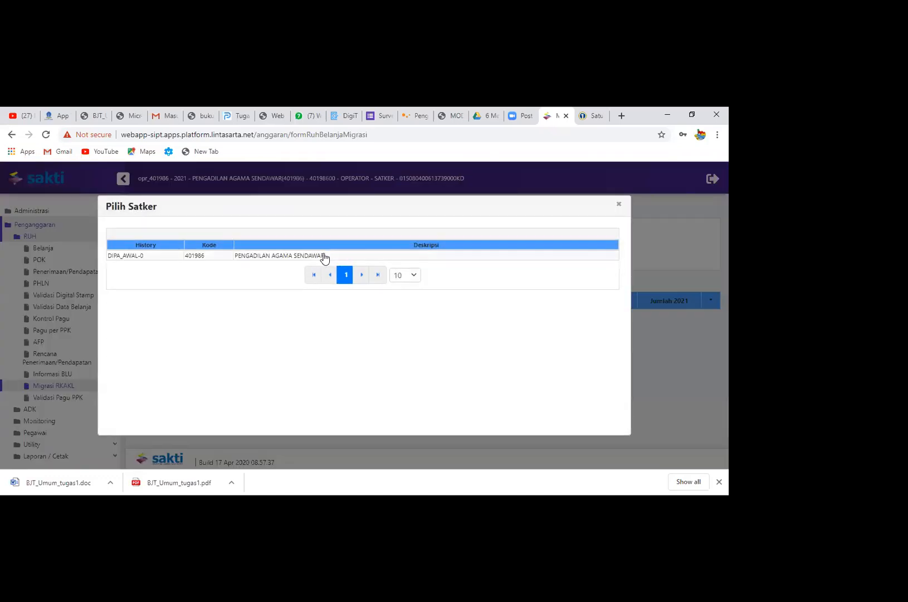
left_click(324, 258)
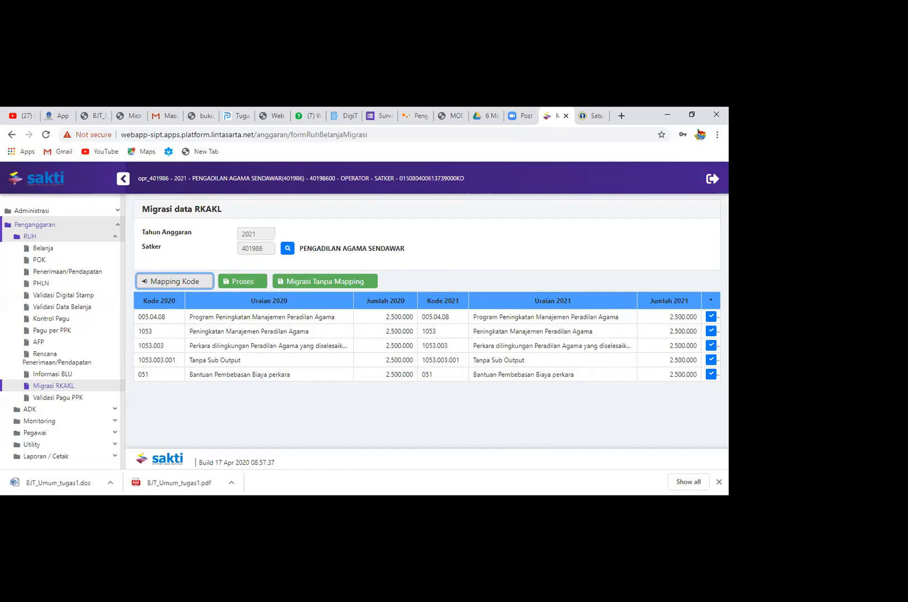
left_click(240, 279)
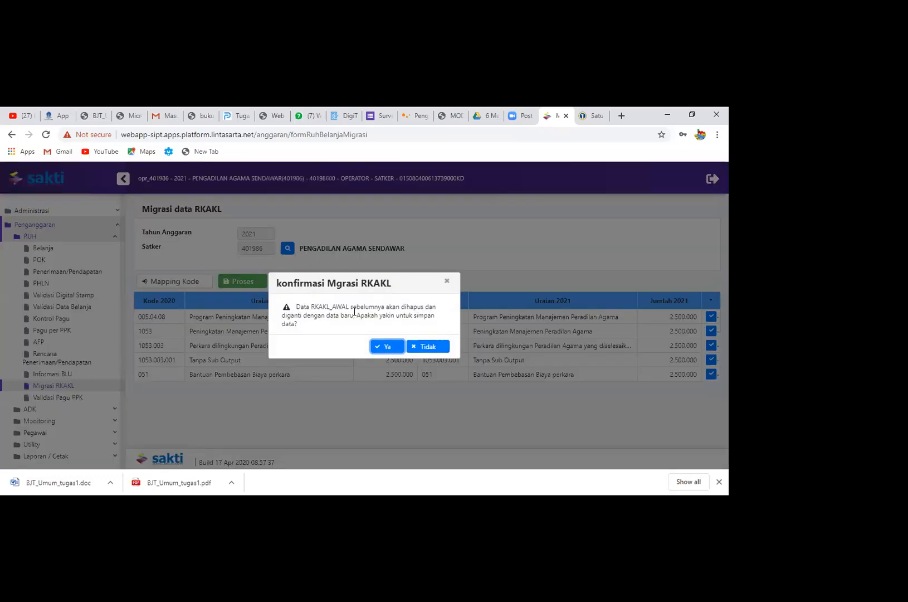
left_click(384, 347)
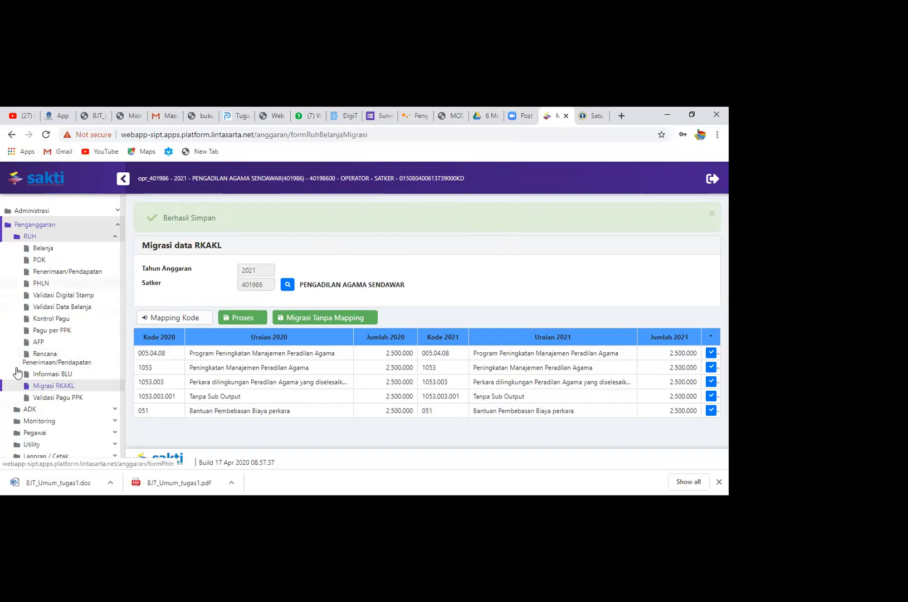
Check satker 401986's 2021 entry in Monitoring Submit dan Approve Data
left_click(79, 421)
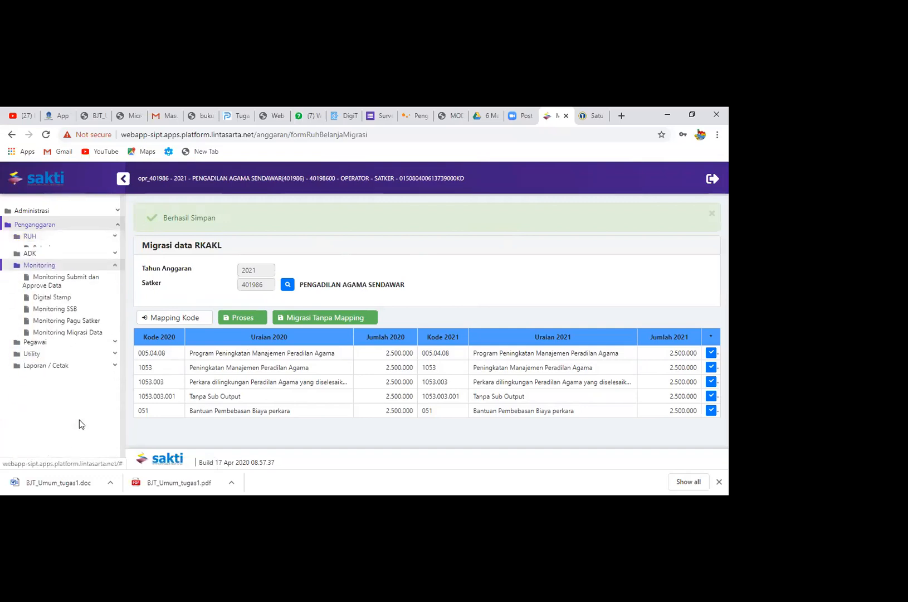
left_click(96, 280)
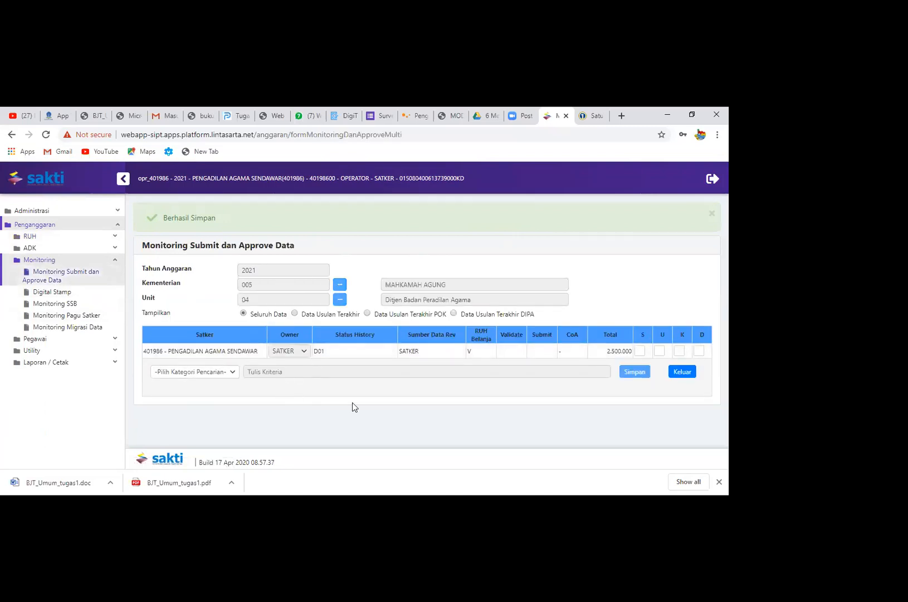
left_click(366, 351)
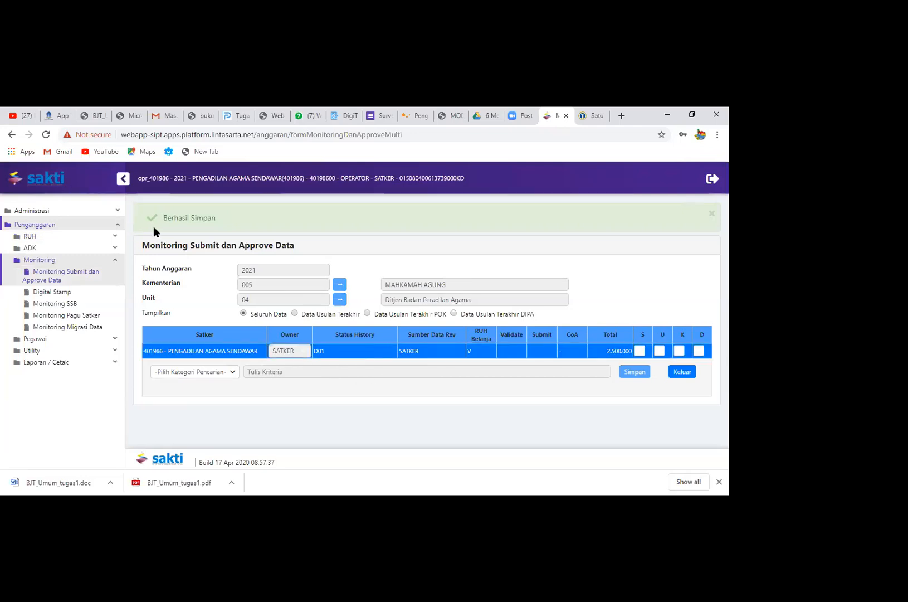
left_click(117, 225)
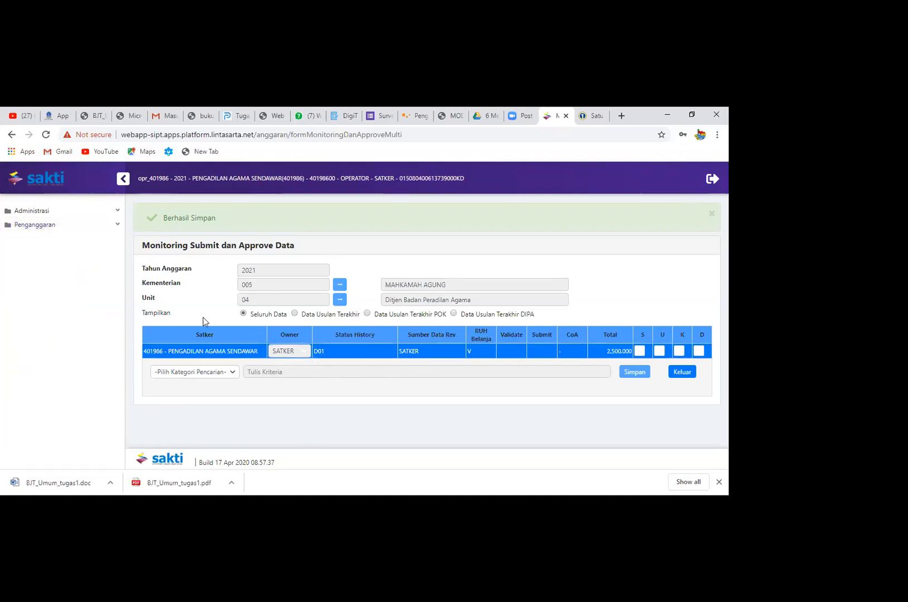
left_click(110, 211)
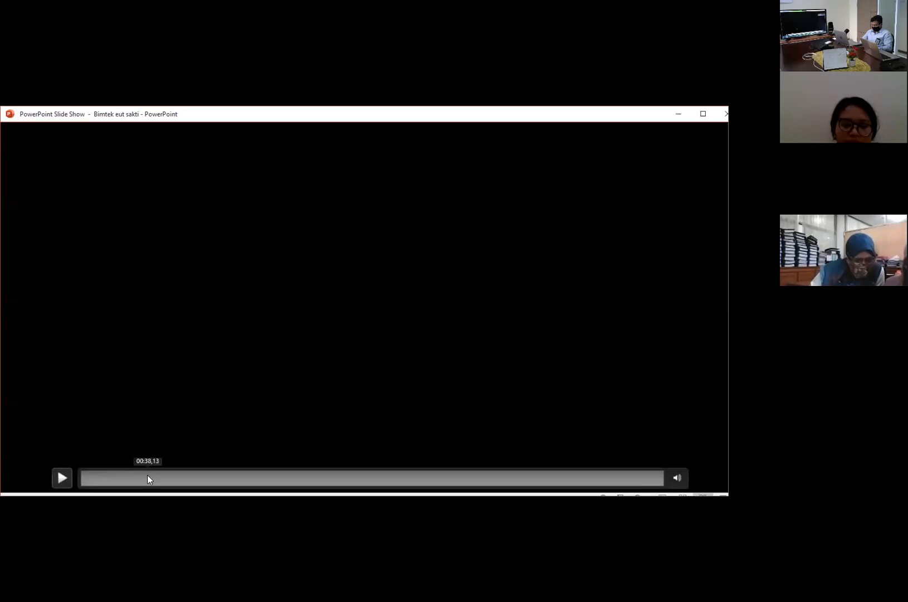
Switch to the PowerPoint slide show, view the Memilih Status Histori part of the slide video, and end the show
left_click(147, 476)
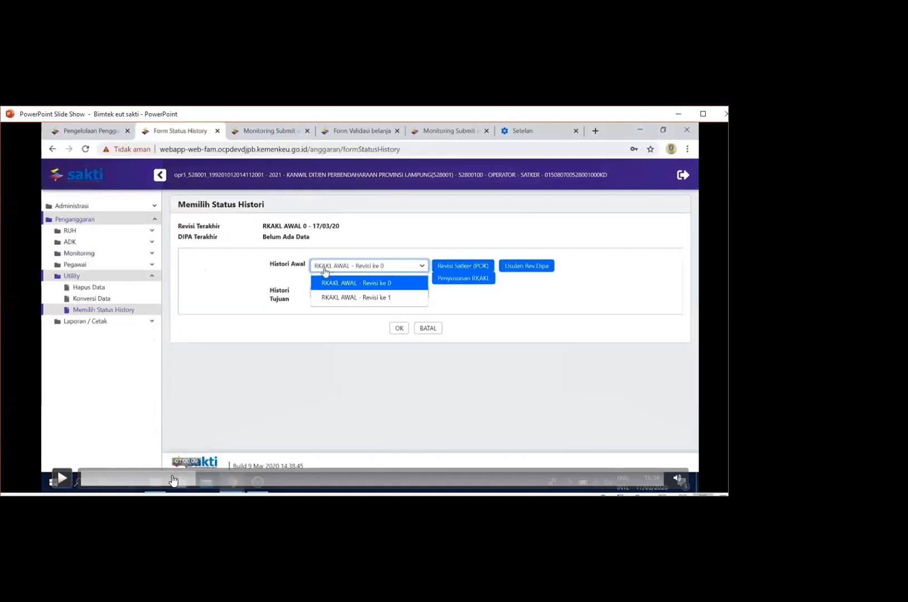
left_click(171, 475)
left_click(61, 477)
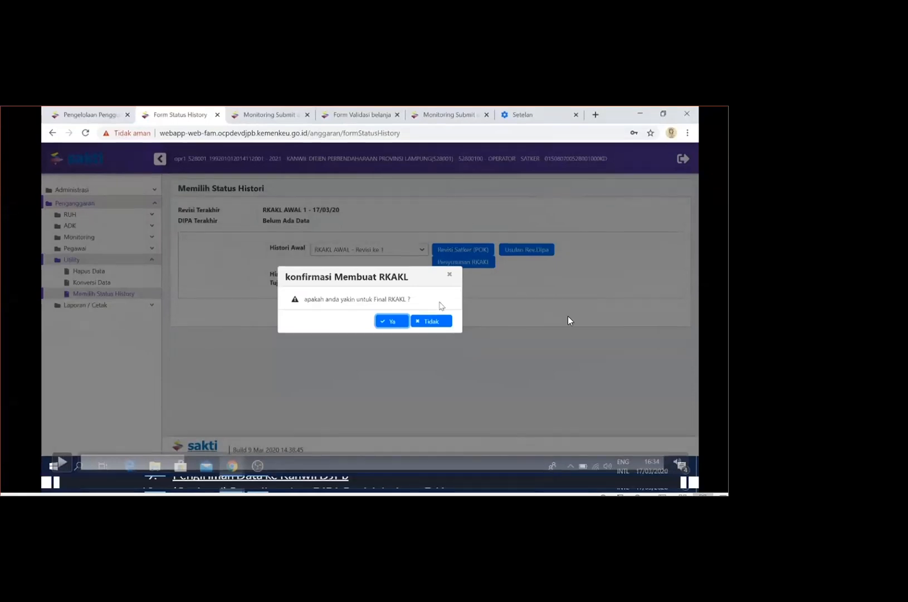
key("Escape")
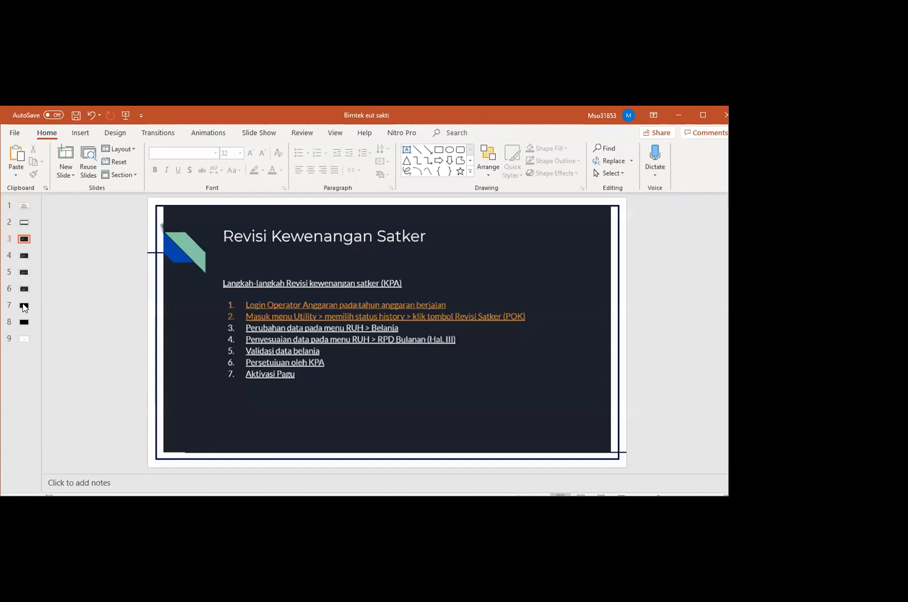
Start the slide show from slide 7 and skip through its video past Migrasi RKAKL to the Monitoring Submit dan Approve Data part
left_click(24, 304)
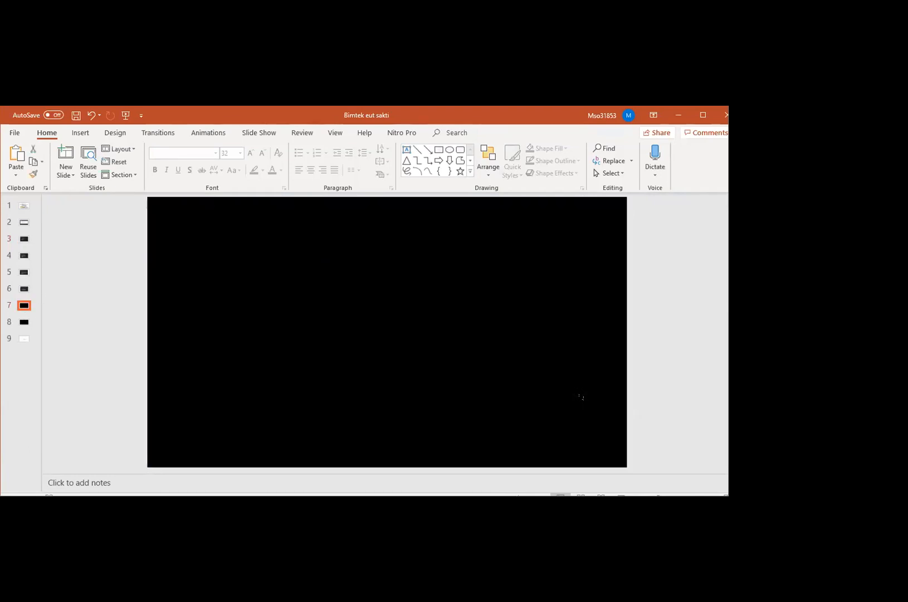
left_click(600, 495)
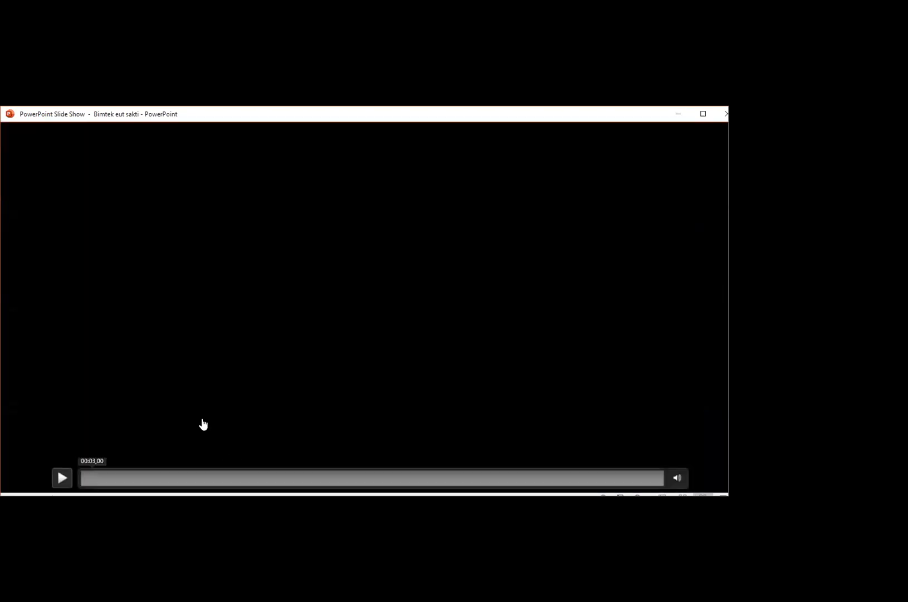
left_click(112, 478)
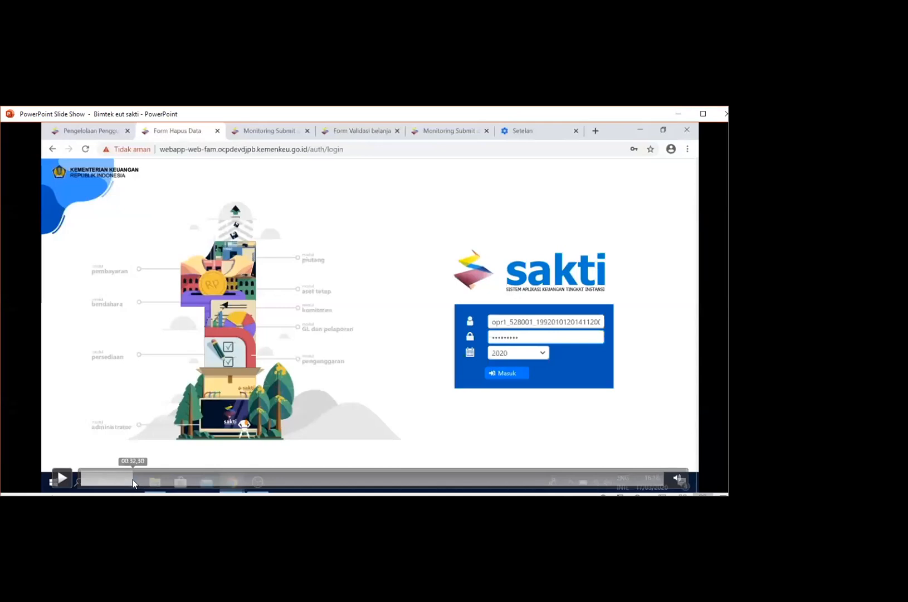
left_click(153, 478)
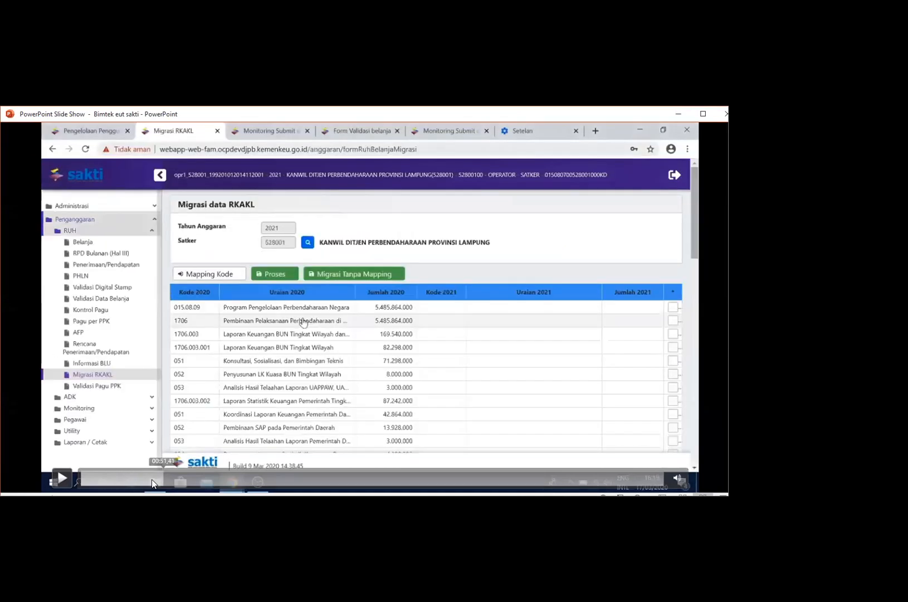
left_click(190, 478)
left_click(226, 478)
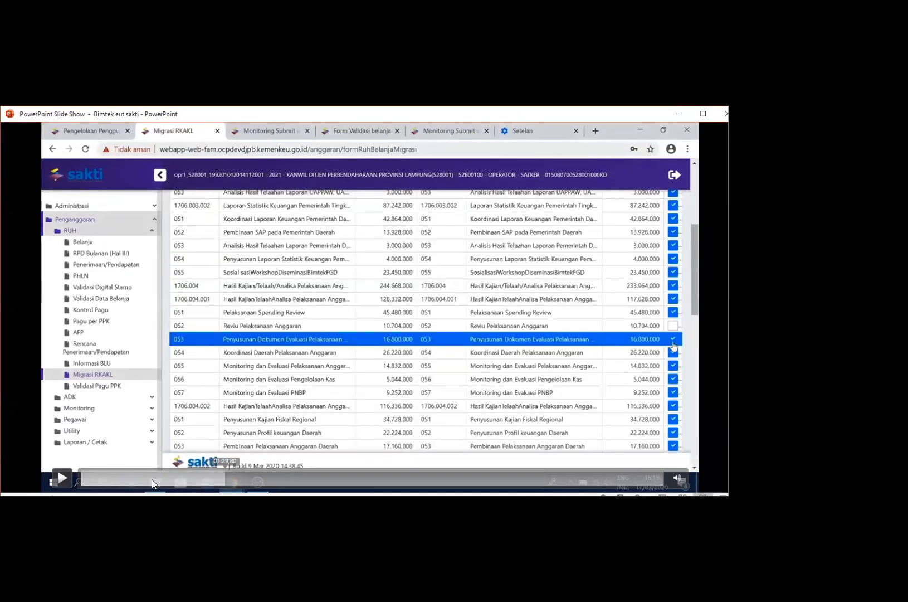
left_click(210, 478)
left_click(236, 478)
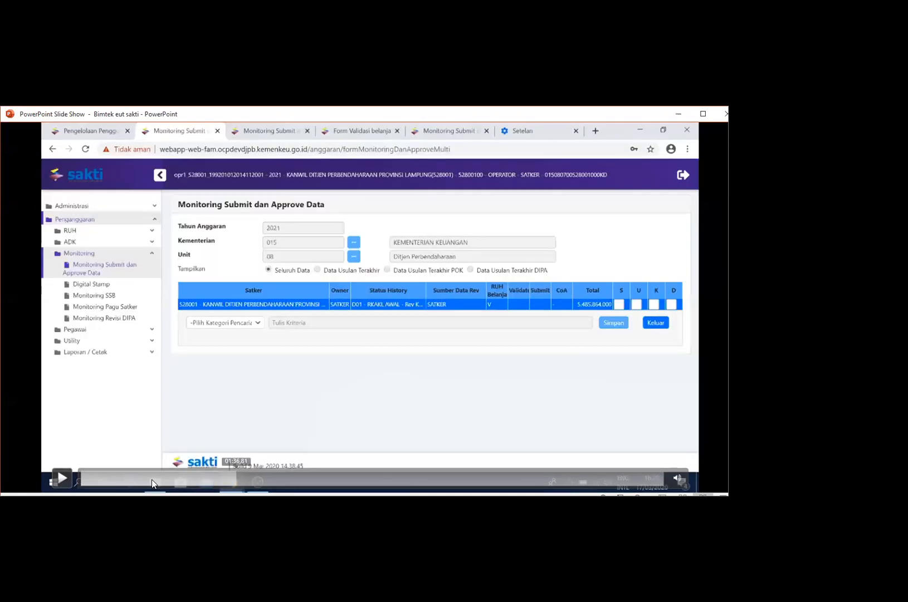
Resume the slide video from the Monitoring Submit dan Approve Data part and view the expenditure rows in RPD Bulanan
left_click(244, 478)
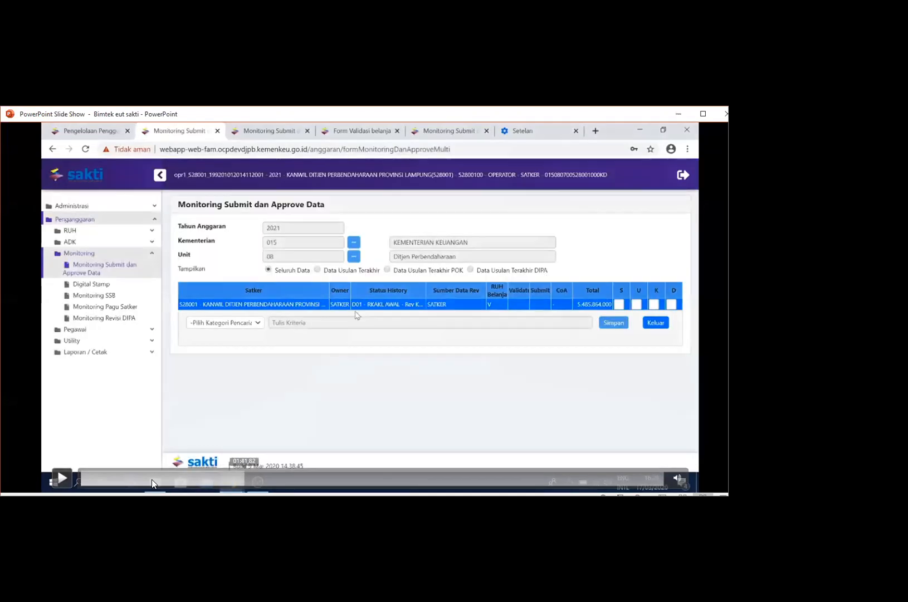
left_click(60, 479)
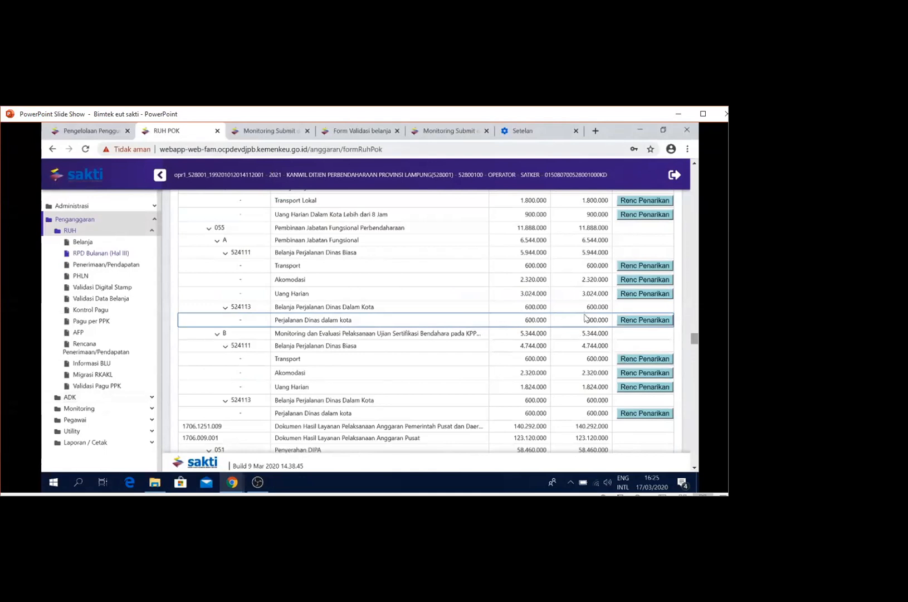
left_click(503, 307)
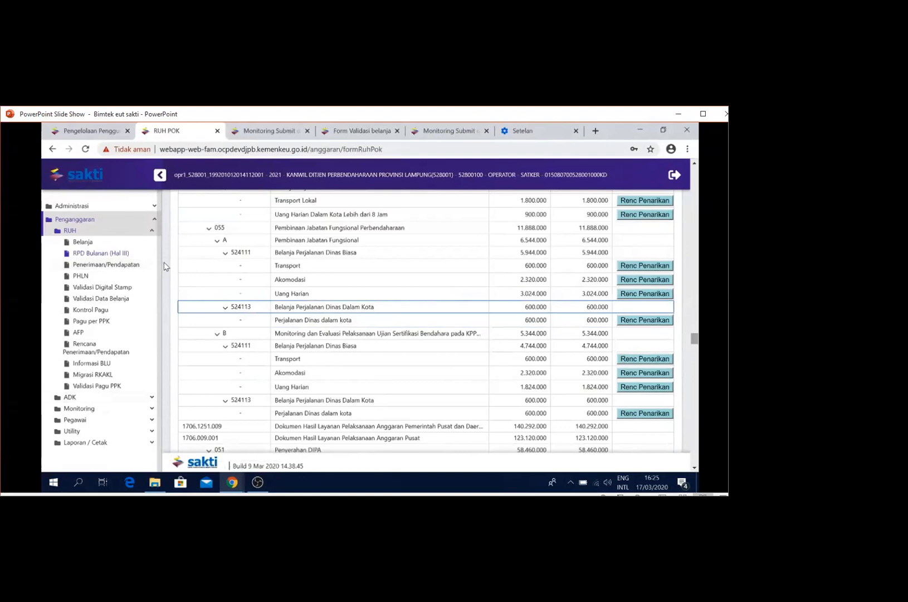
In Penerimaan/Pendapatan, start recording a new revenue entry and choose Kegiatan 1705 under program 015.08.09
left_click(131, 267)
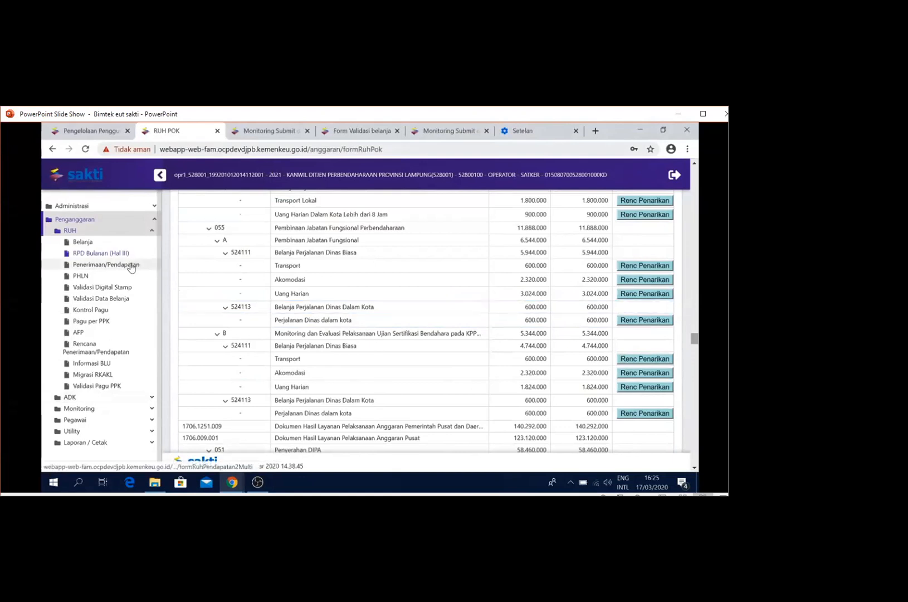
left_click(131, 266)
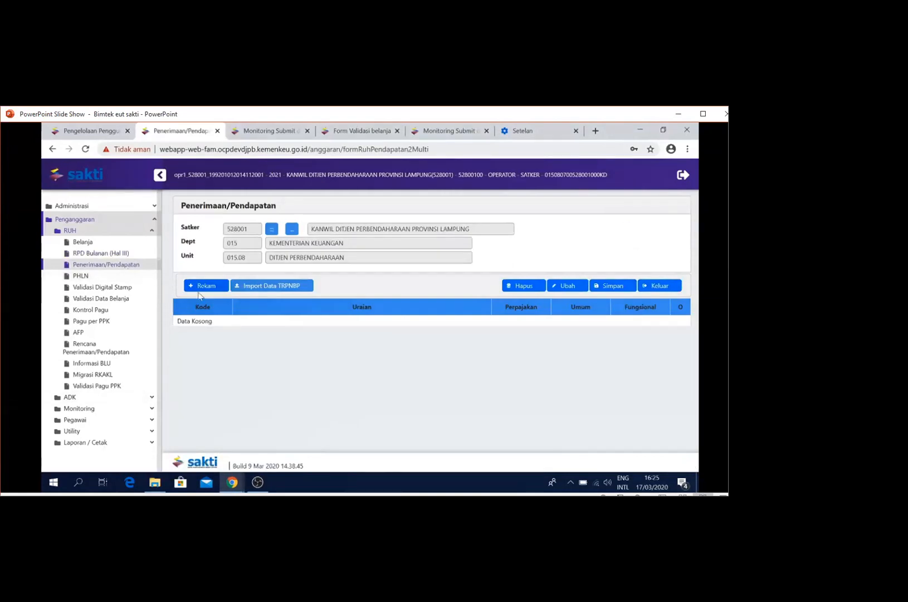
left_click(225, 285)
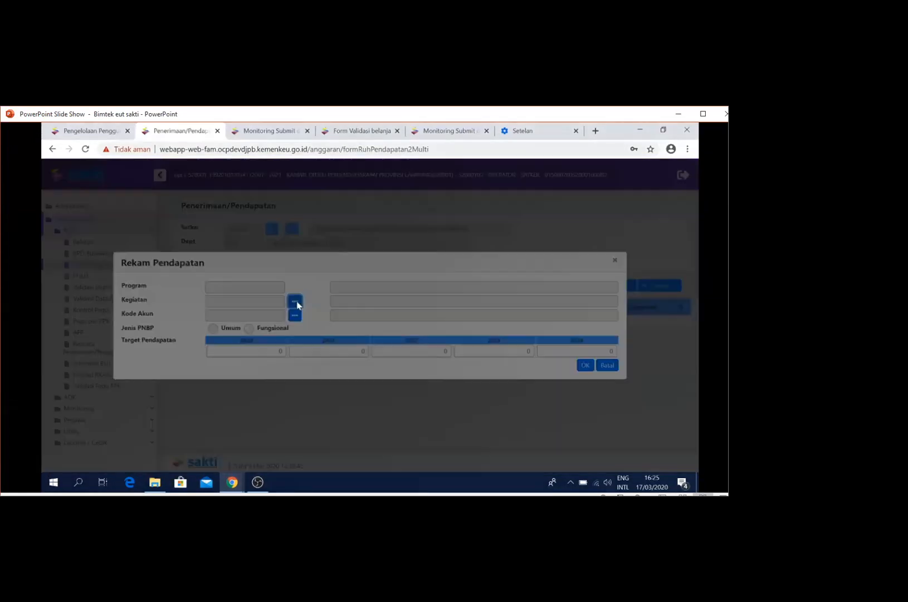
left_click(296, 303)
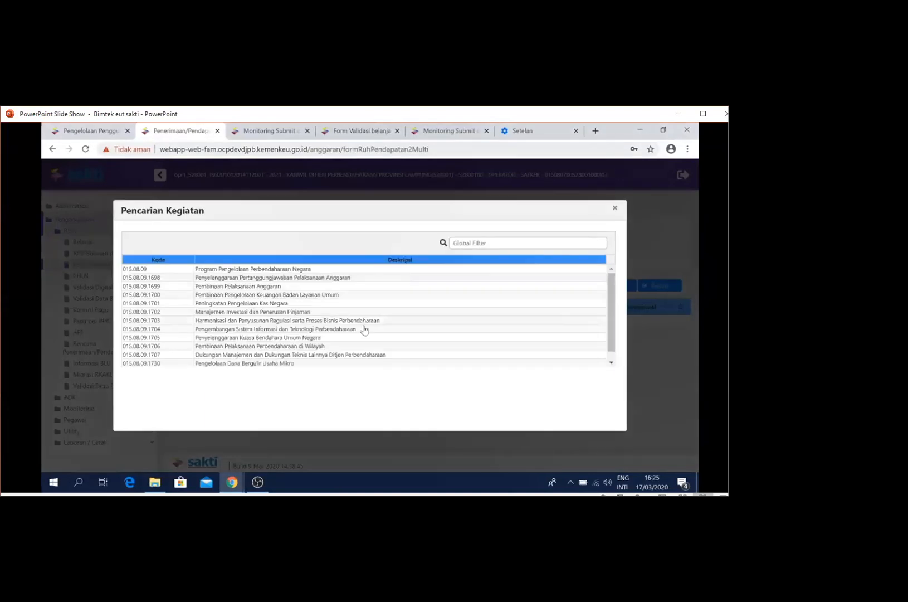
double_click(385, 338)
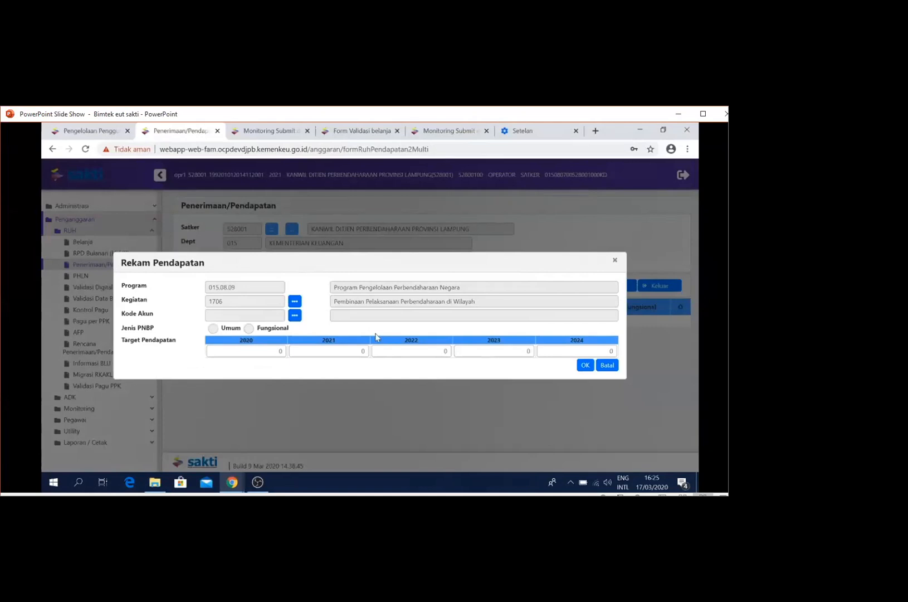
Assign account 411315 to the revenue entry, enter 100000 as the target for 2020, 2021 and 2022, and save it
left_click(295, 314)
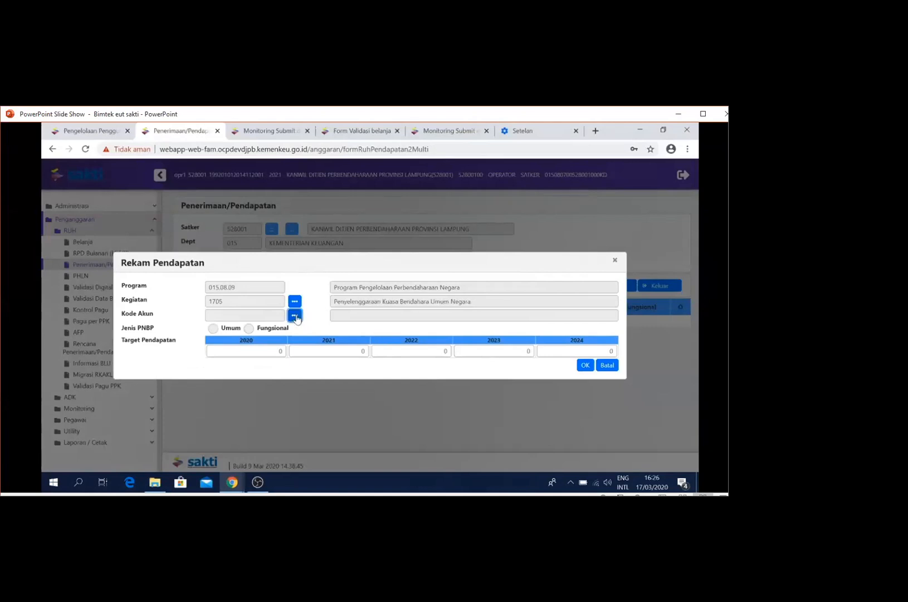
left_click(369, 366)
left_click(334, 314)
double_click(279, 351)
type("100000")
key("Tab")
type("100000")
key("Tab")
type("100000")
key("Tab")
type("100000")
key("Tab")
left_click(584, 366)
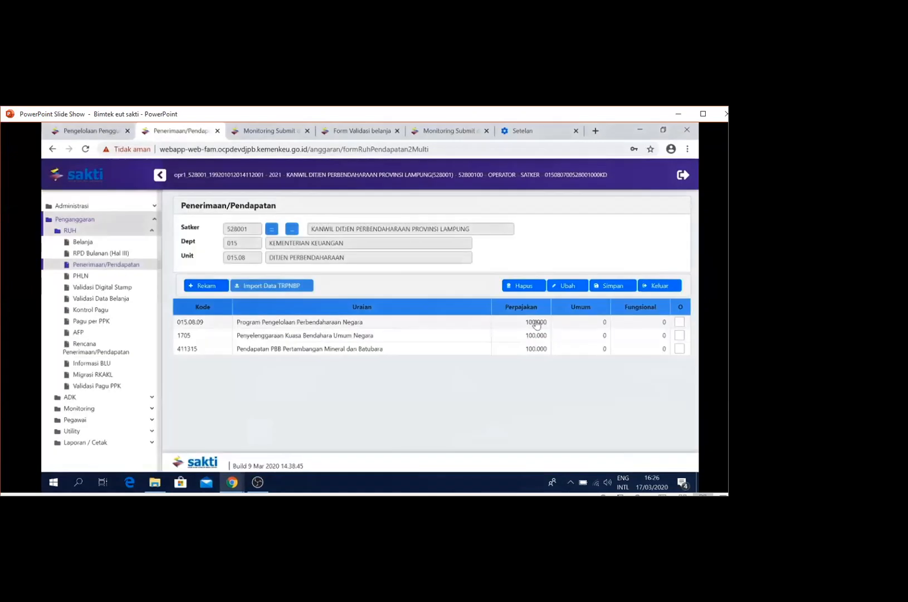
left_click(613, 287)
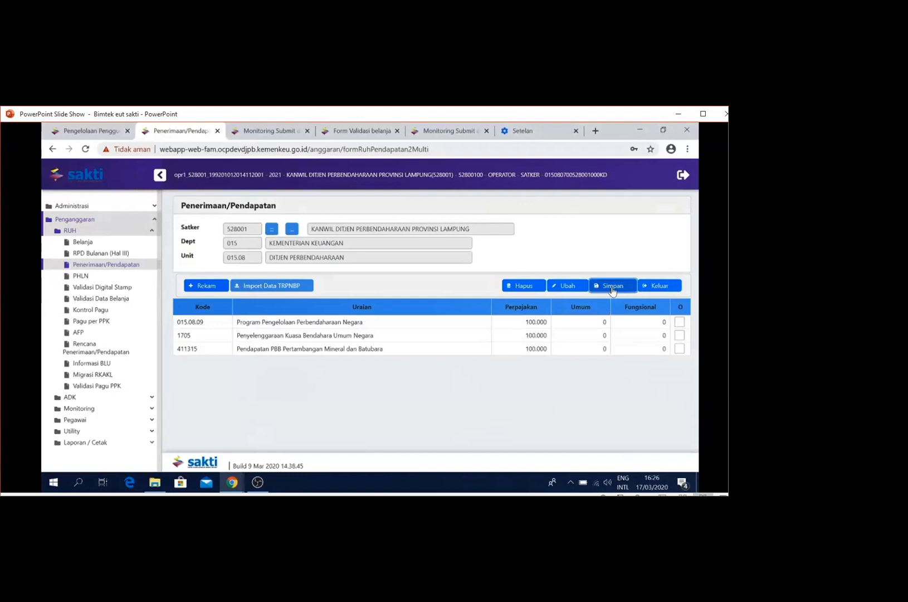
left_click(391, 336)
In Rencana Penerimaan/Pendapatan, set Jenis Penerimaan to Pajak
left_click(129, 351)
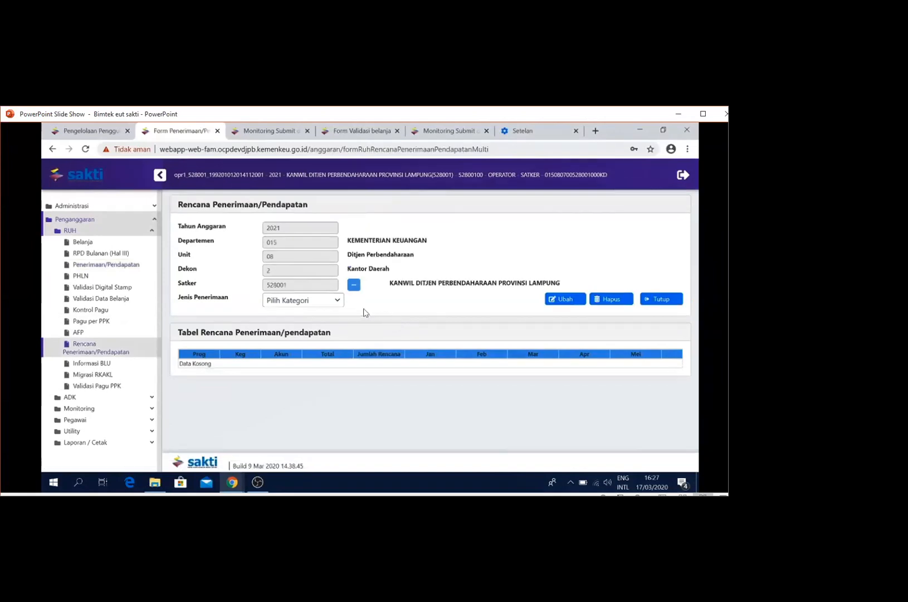
left_click(340, 304)
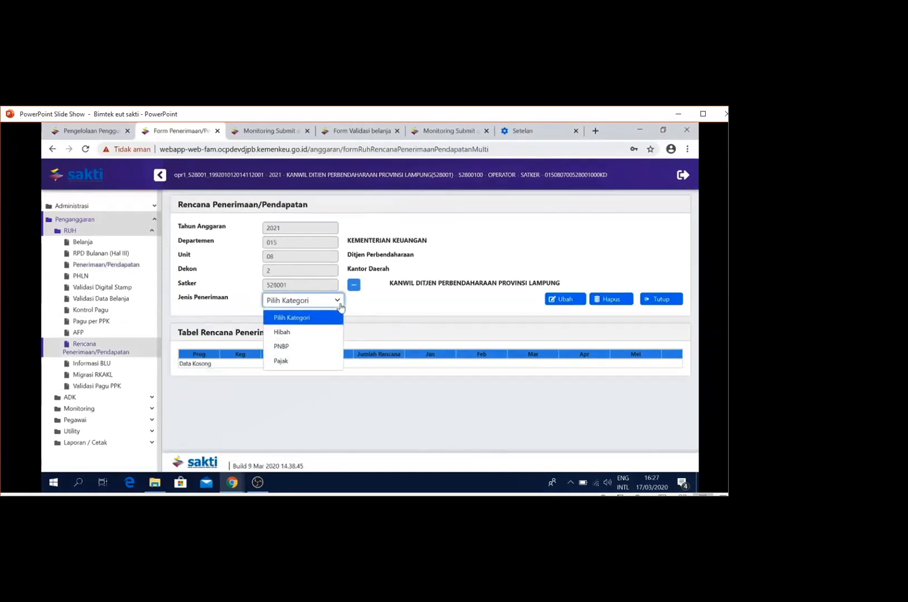
left_click(324, 361)
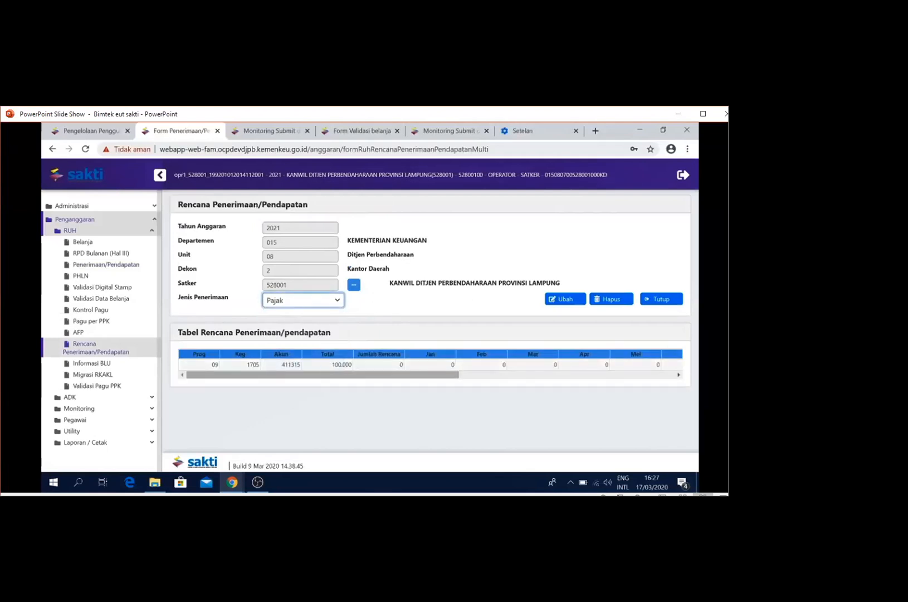
Record a planned revenue of 100.000 in Oktober for account 411315, save the plan and close its form
left_click(389, 365)
left_click(579, 301)
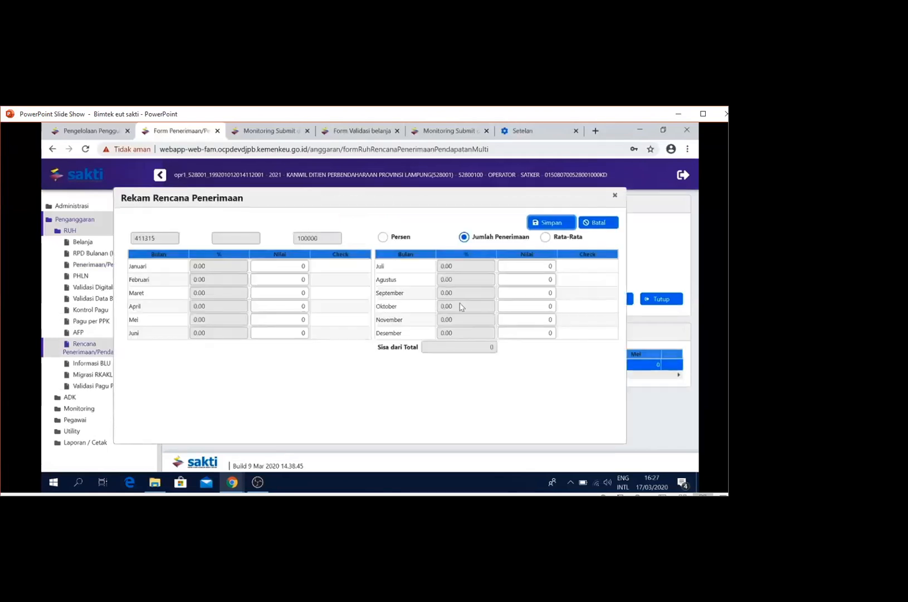
left_click(551, 306)
type("100.000")
key("Tab")
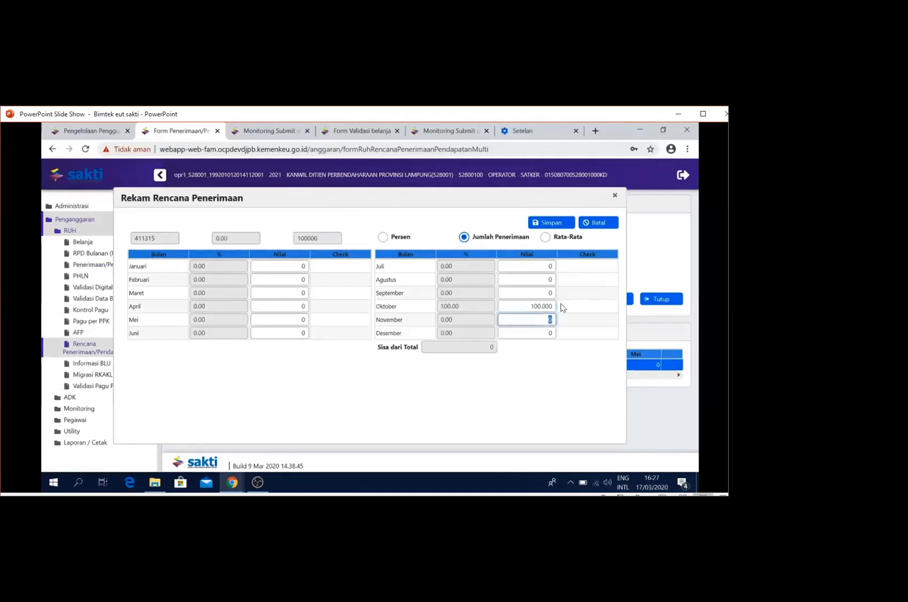
left_click(550, 223)
left_click(389, 337)
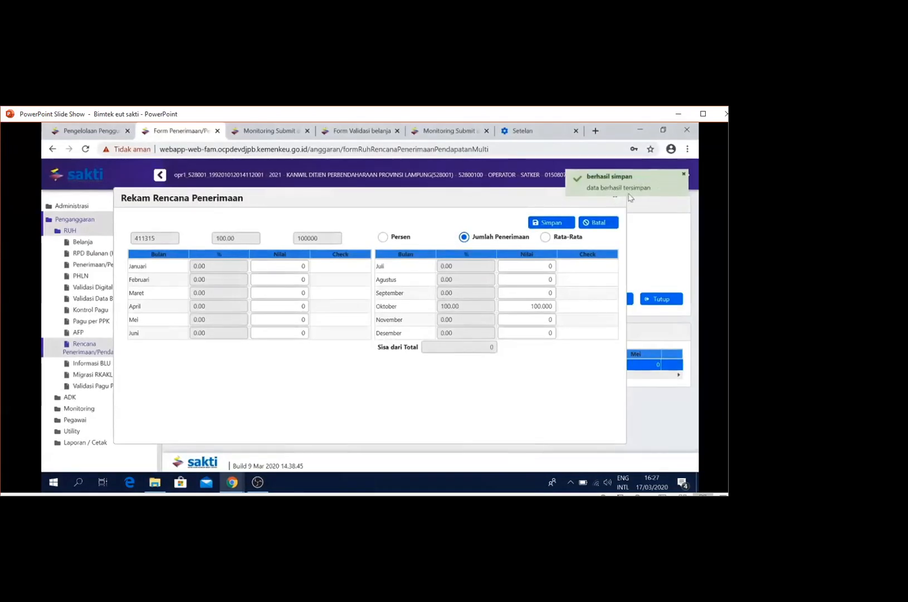
left_click(684, 176)
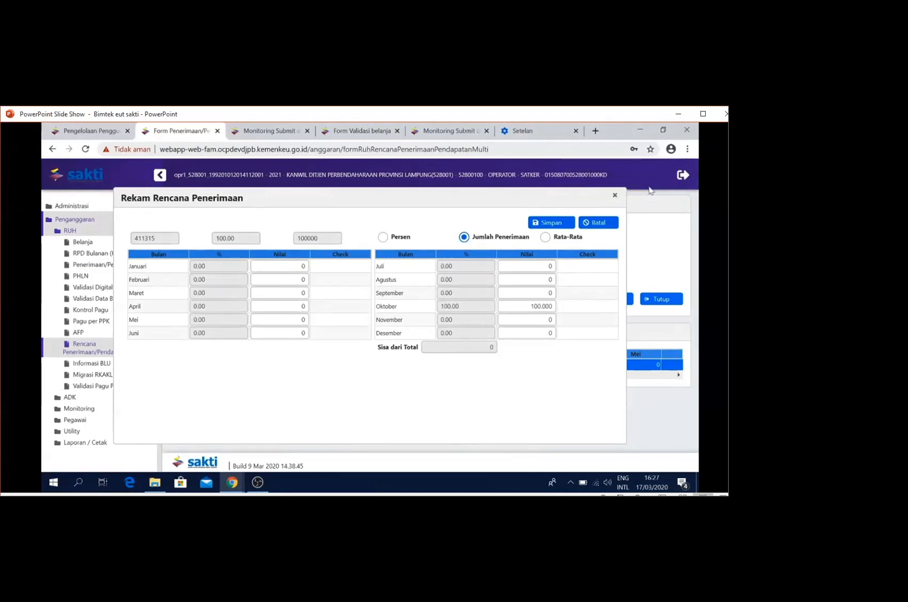
left_click(615, 197)
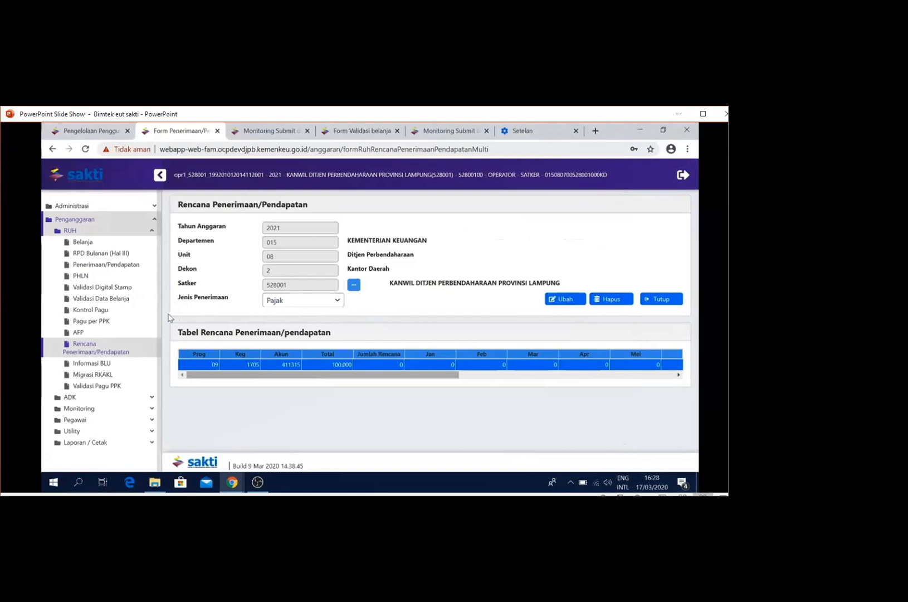
In Validasi Data Belanja, select satker 528001, process its validation and dismiss the resulting message
left_click(139, 301)
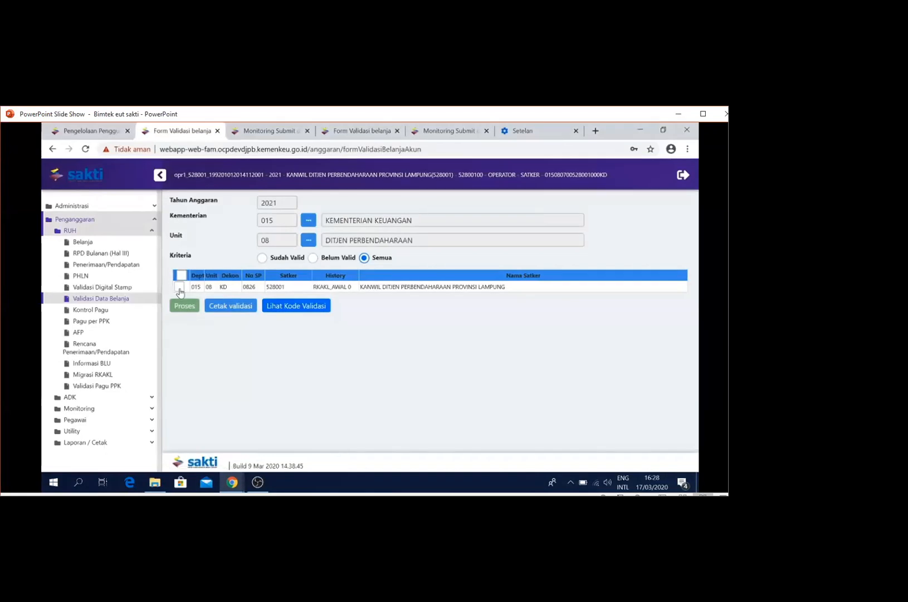
left_click(178, 289)
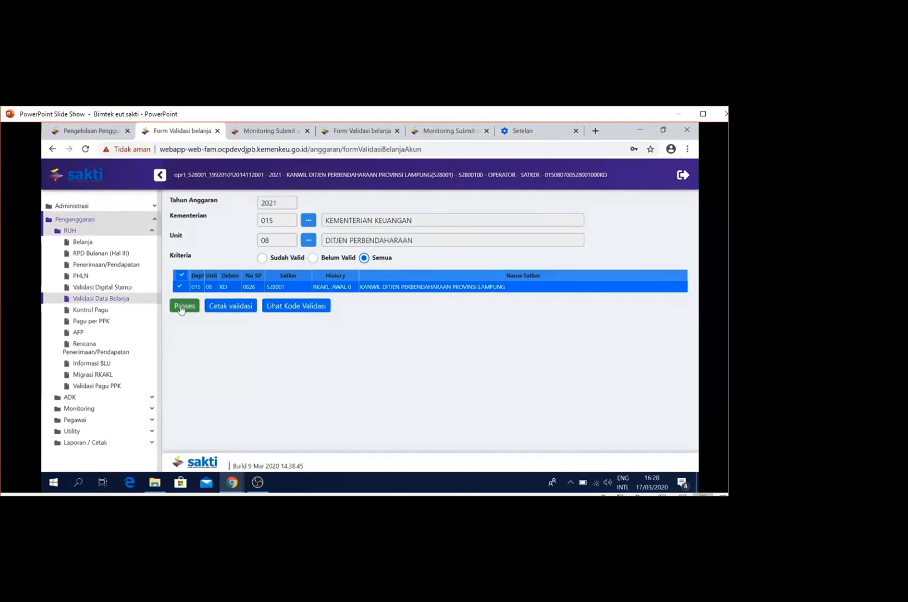
left_click(183, 307)
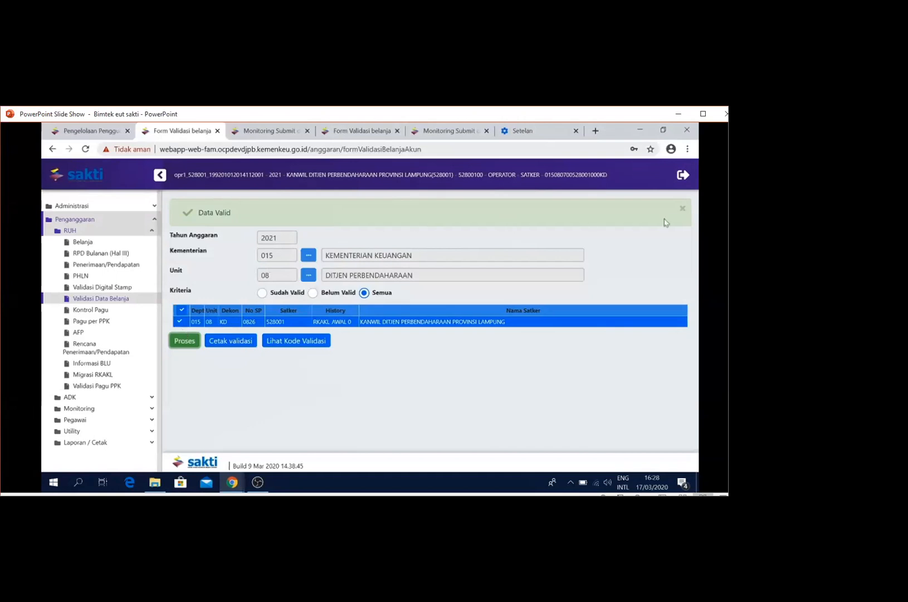
left_click(682, 208)
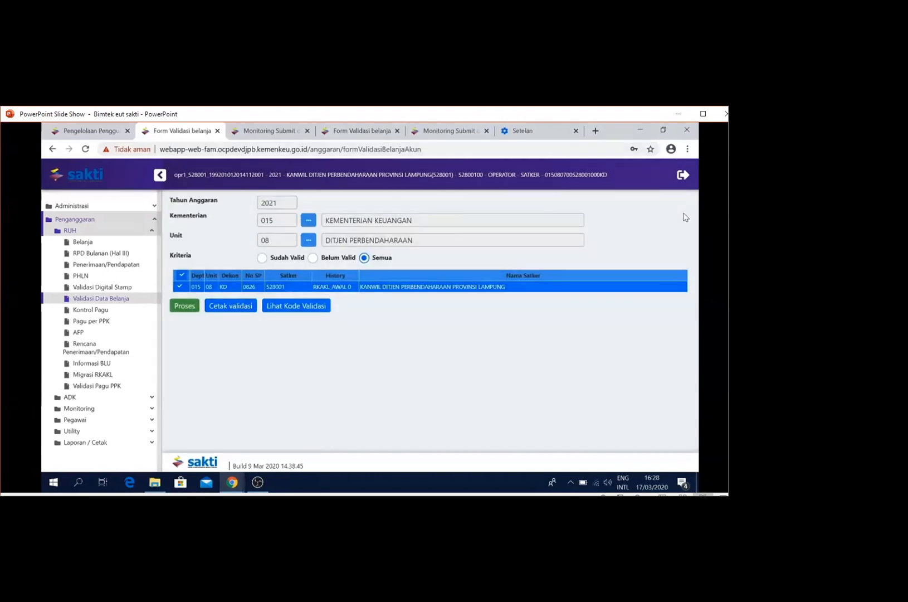
View the printed validation results and the validation code list for satker 528001
left_click(229, 312)
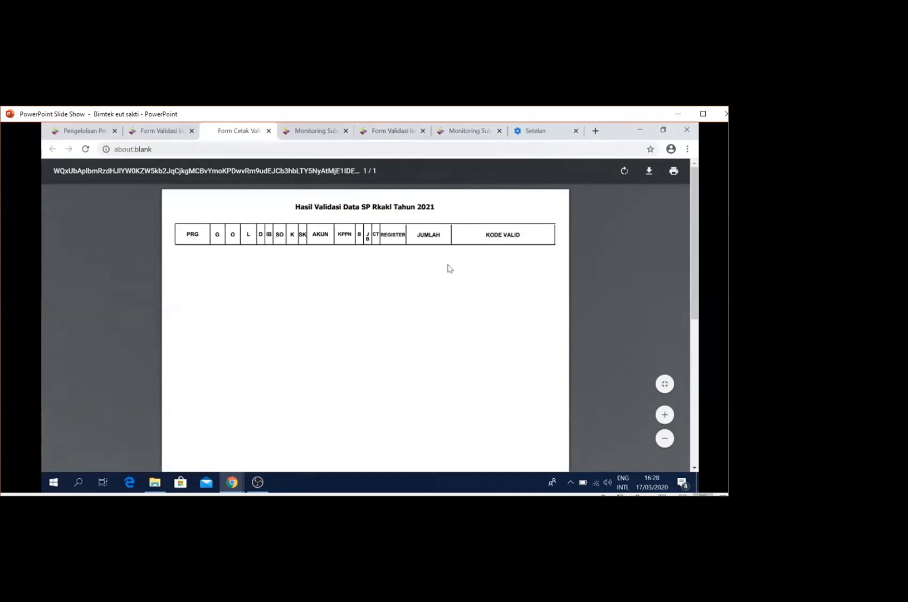
left_click(174, 132)
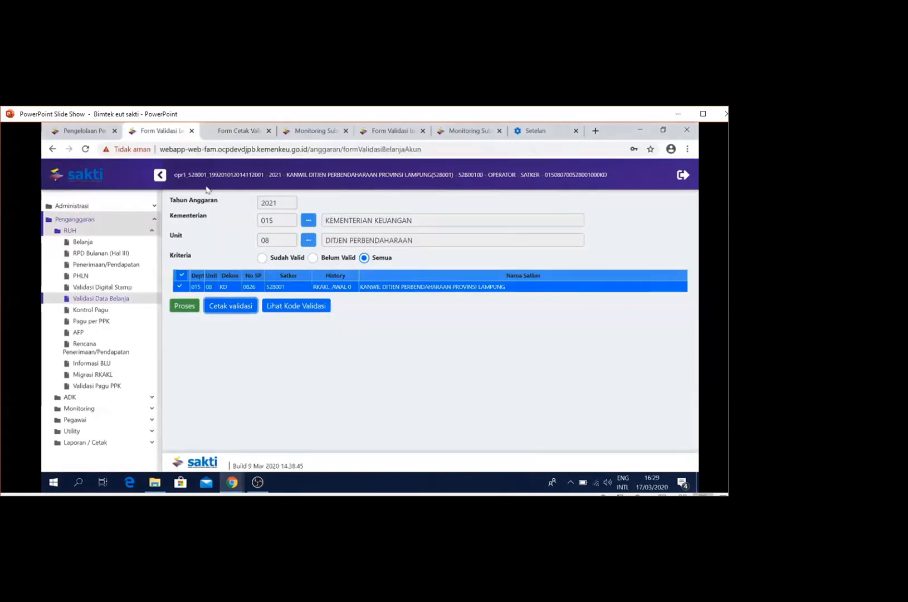
left_click(306, 306)
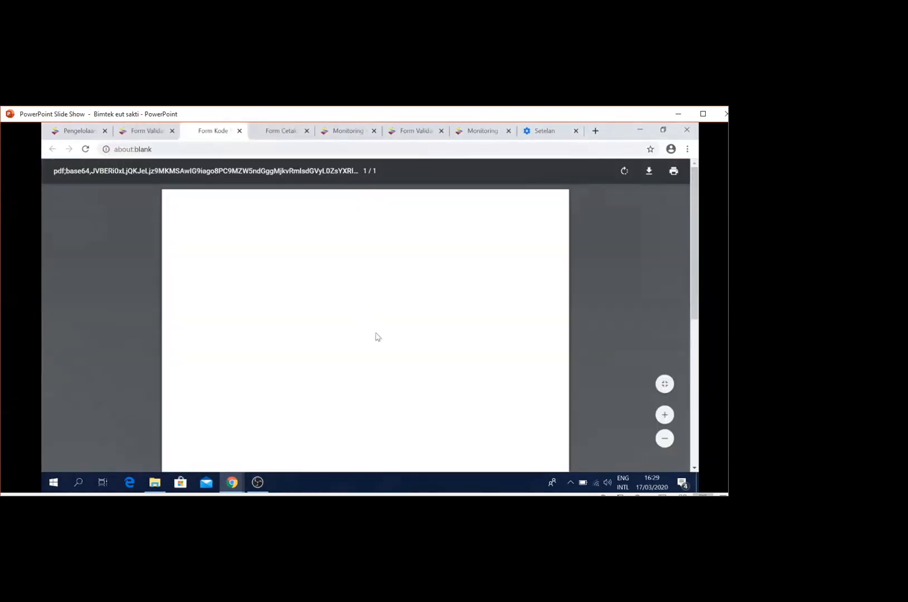
scroll(378, 337, "down", 4)
scroll(378, 337, "up", 6)
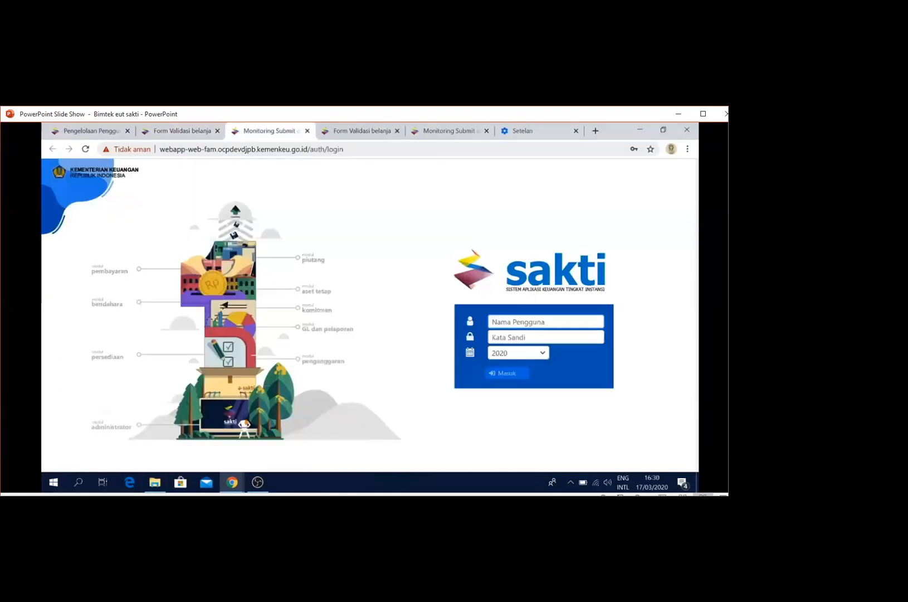
Log in to SAKTI with the KPA approver's username and password for budget year 2021
key("ctrl+v")
left_click(491, 337)
type("•••••••••")
key("Return")
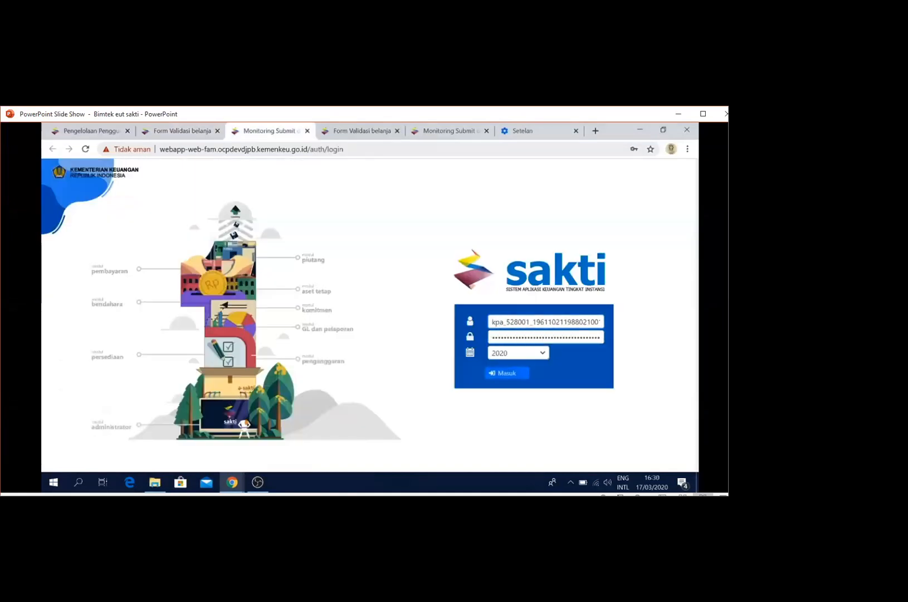
left_click(543, 354)
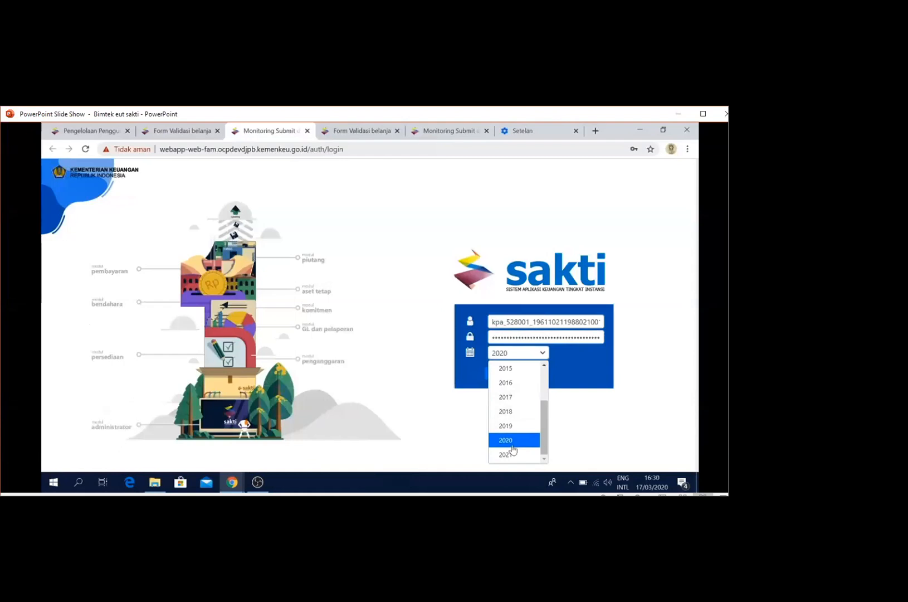
left_click(509, 455)
left_click(504, 373)
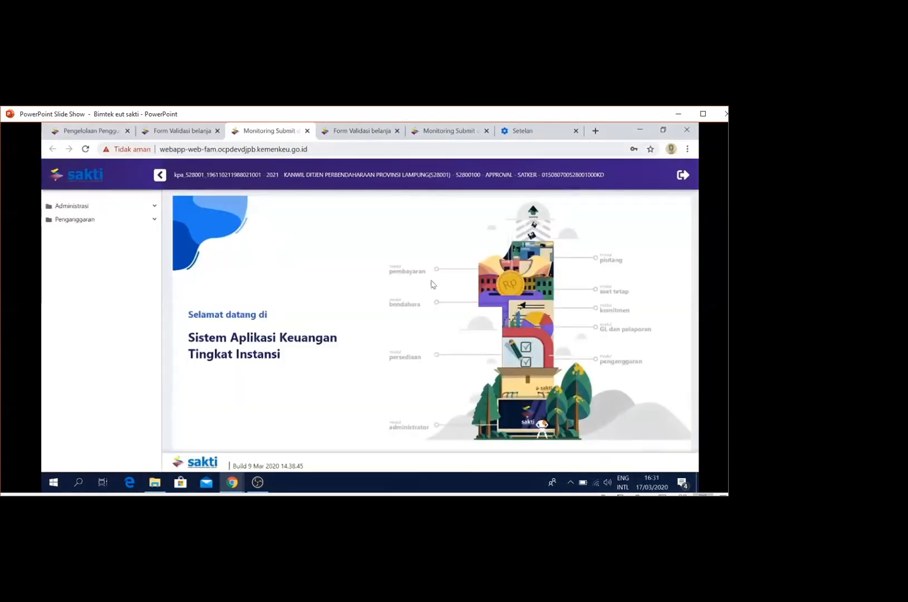
In Monitoring Submit dan Approve Data, mark satker 528001's RKAKL AWAL data at level S, save and confirm
left_click(132, 221)
left_click(112, 254)
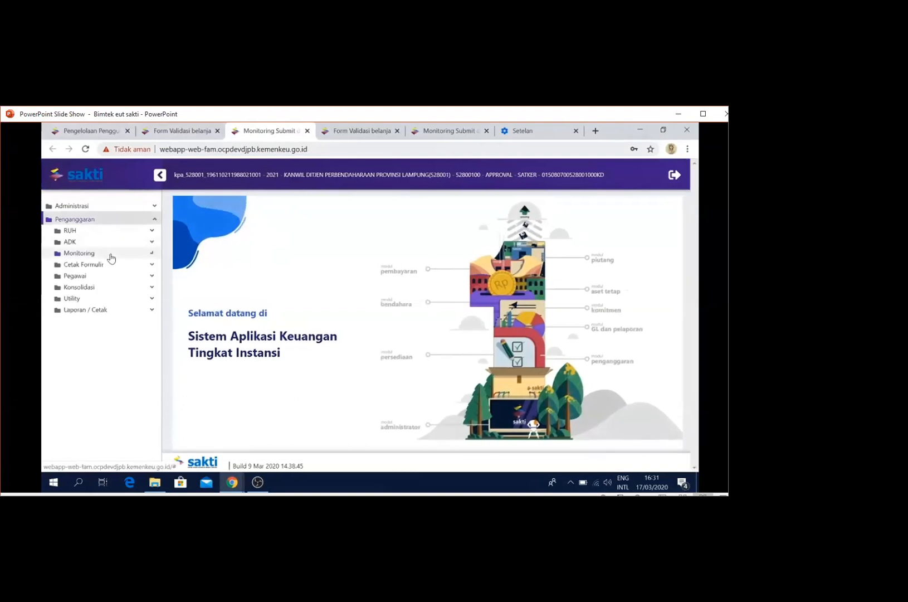
left_click(138, 272)
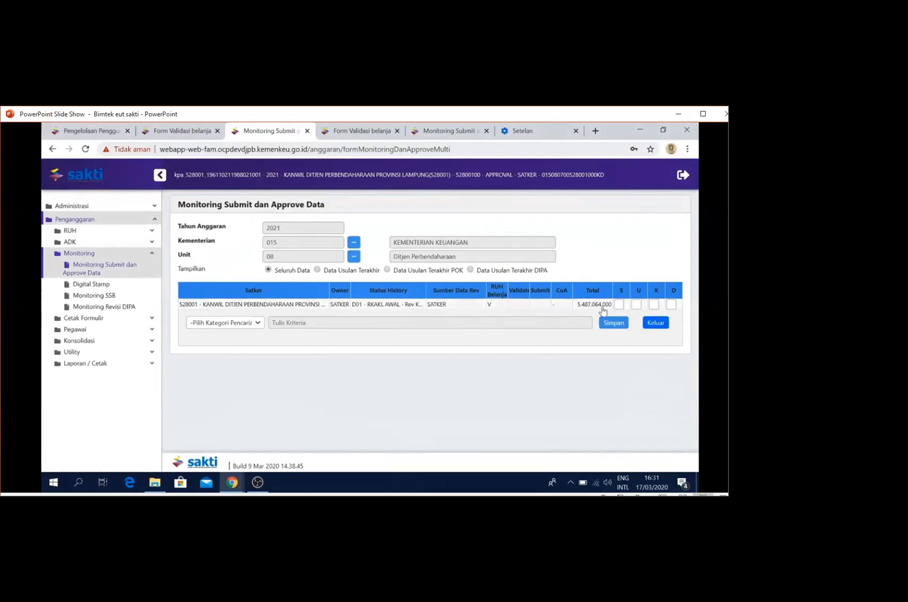
left_click(620, 305)
left_click(614, 323)
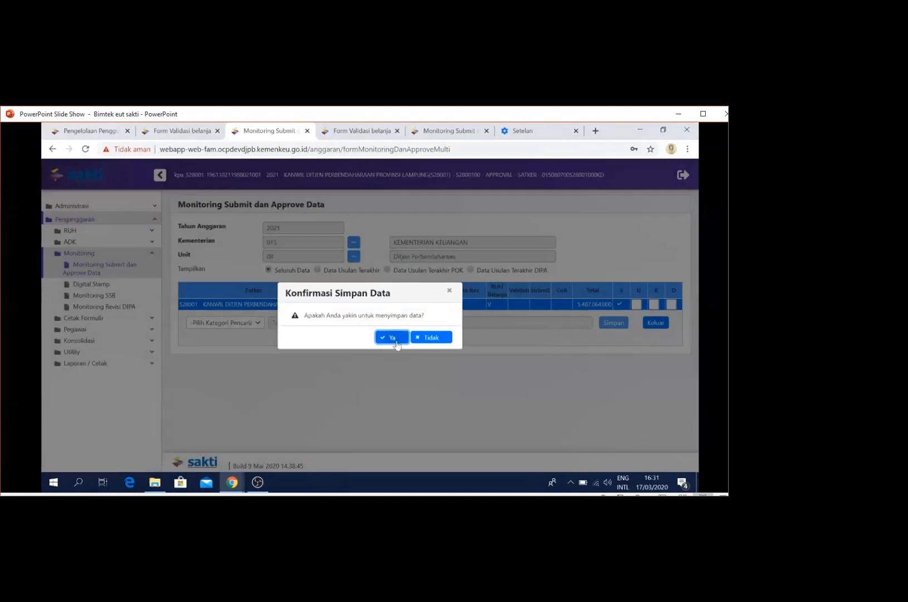
left_click(391, 338)
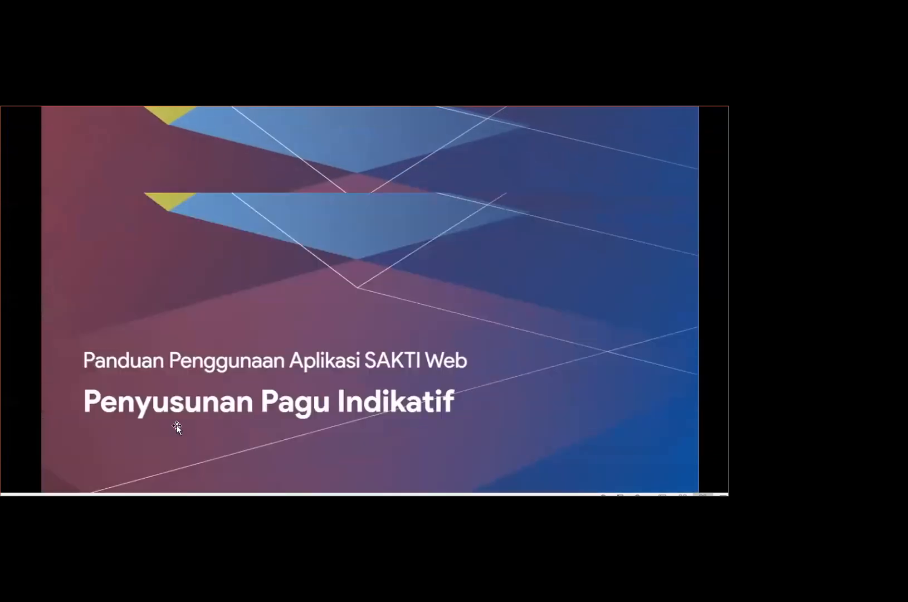
End the Penyusunan Pagu Indikatif slide show and start it again from slide 8
key("Escape")
left_click(24, 322)
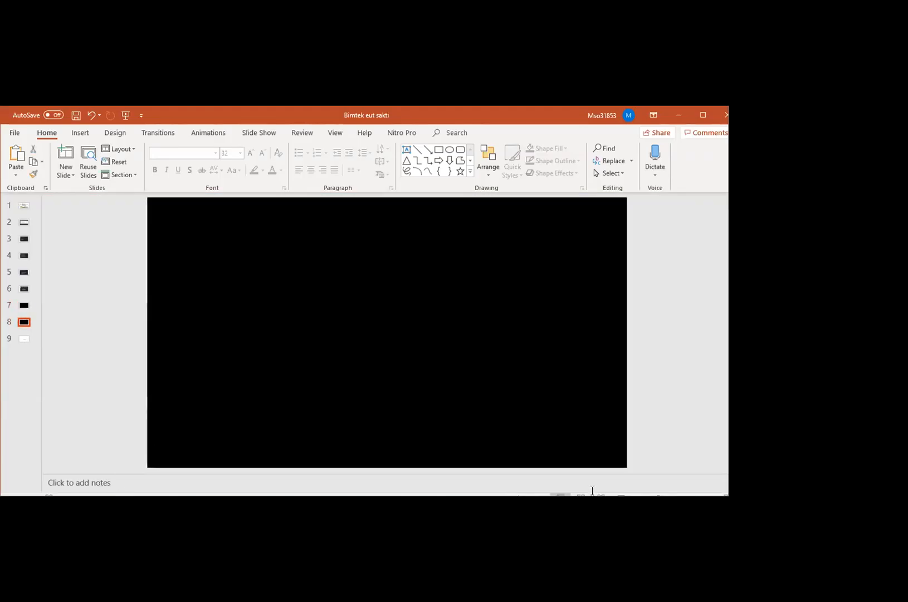
left_click(603, 494)
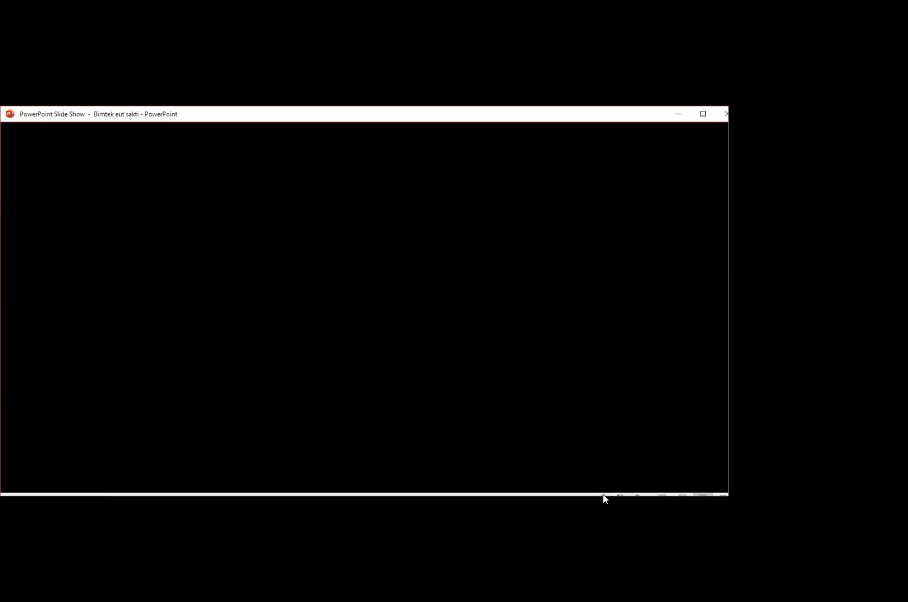